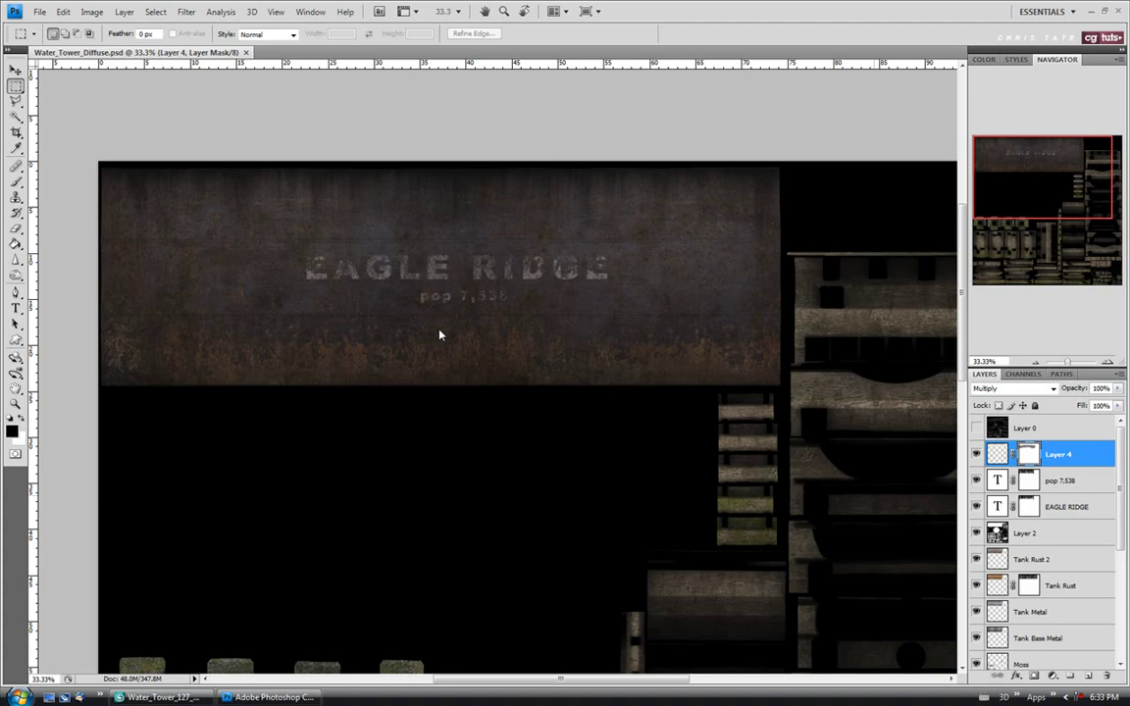
# Step: Open Drip_Map.jpg, copy all of it, close it, and paste it into Water_Tower_Diffuse.psd as a new layer
pyautogui.click(40, 12)
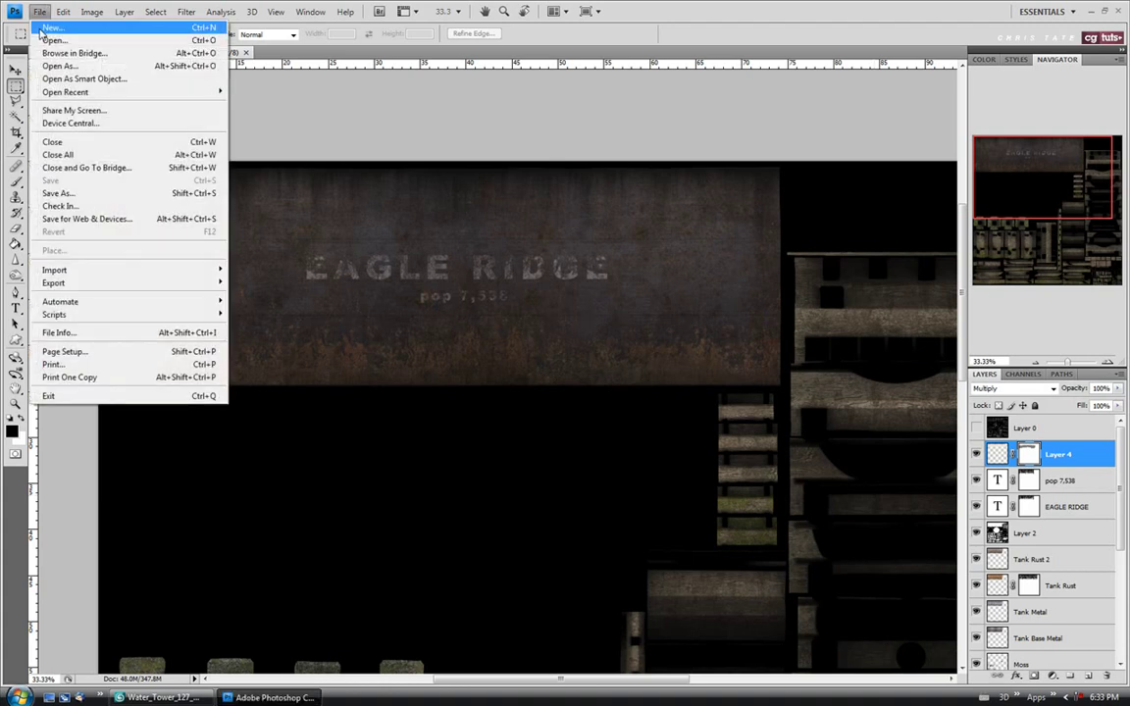
pyautogui.click(49, 45)
pyautogui.click(386, 320)
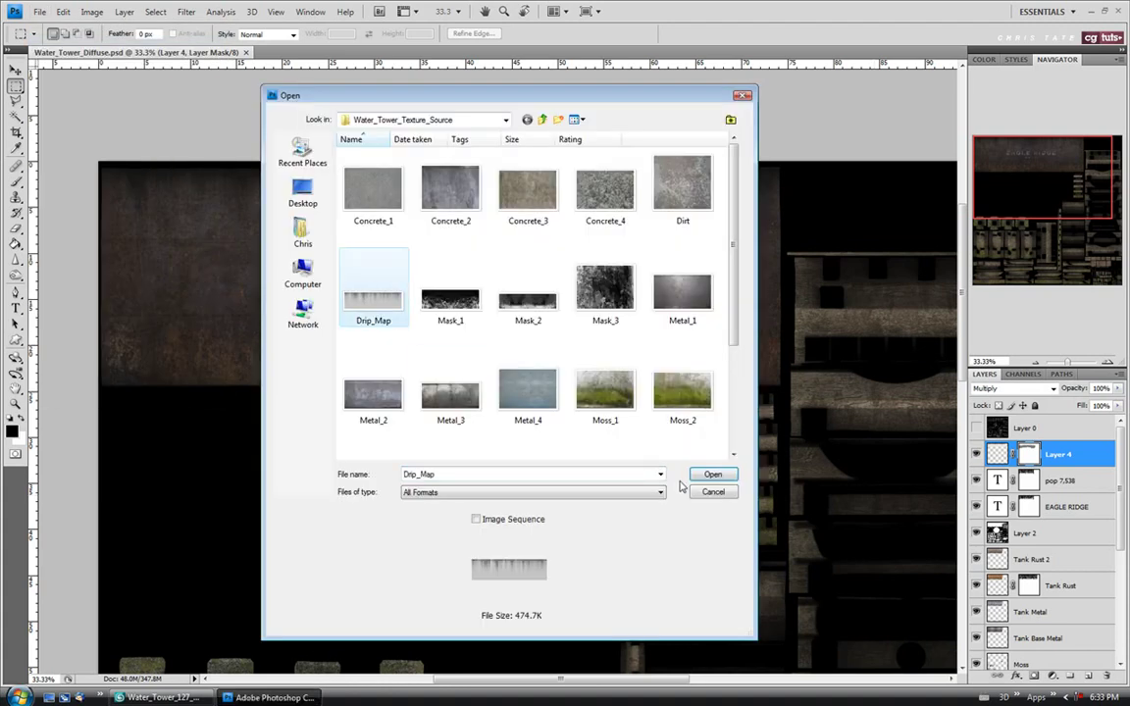
pyautogui.click(717, 475)
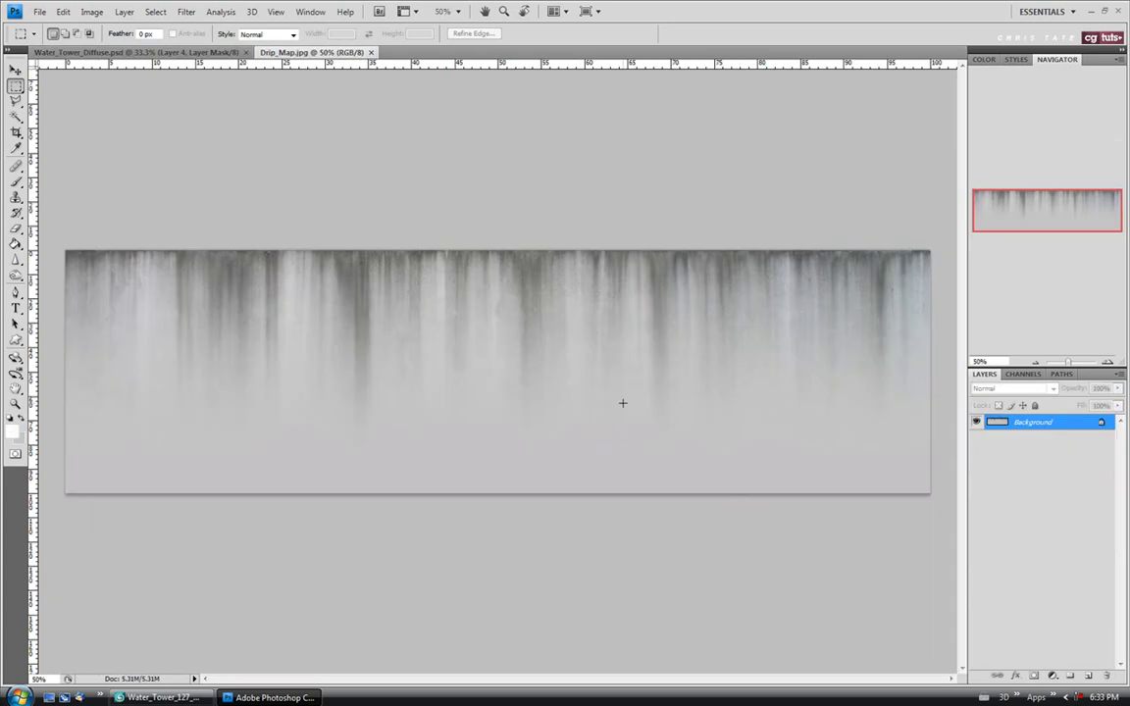
pyautogui.hotkey('ctrl', 'a')
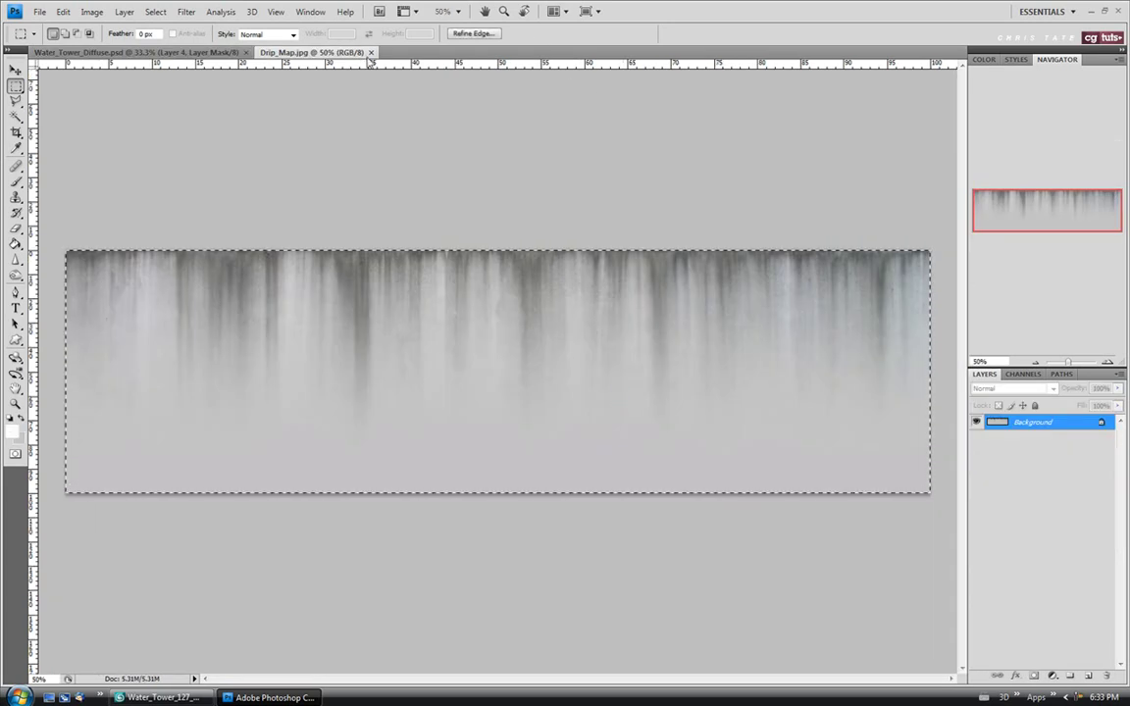
pyautogui.click(371, 52)
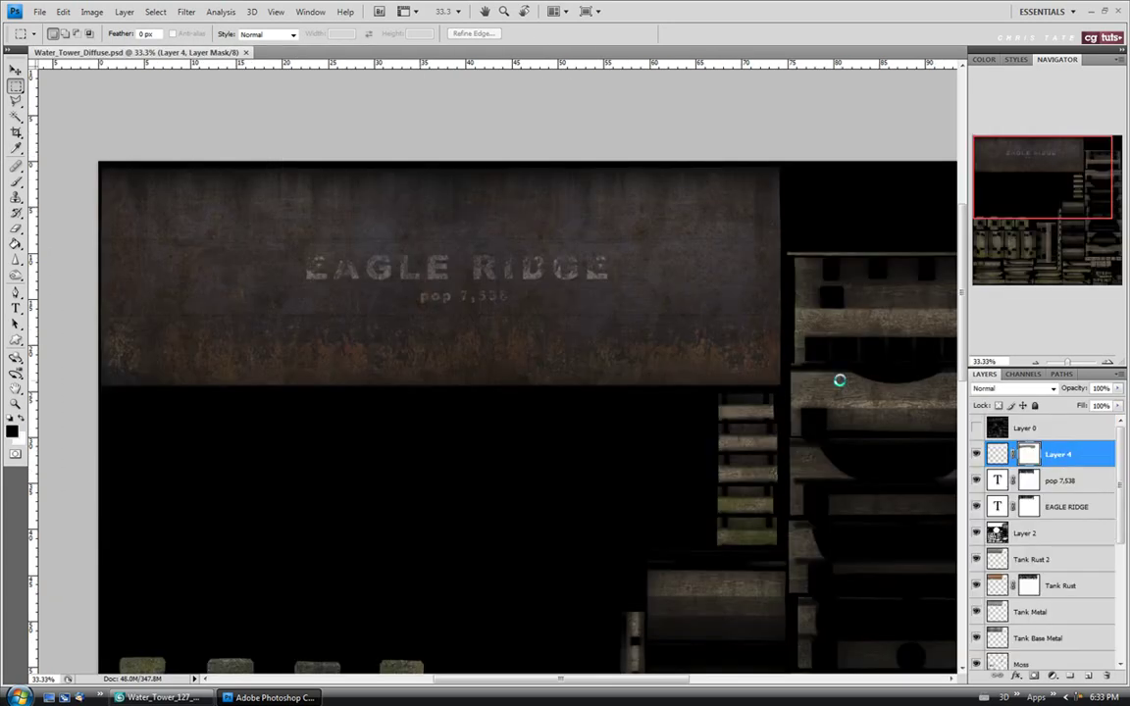
pyautogui.hotkey('ctrl', 'v')
# Step: Scale the drip layer to about 40% at the banner's upper left edge, then paste a duplicate
pyautogui.click(17, 71)
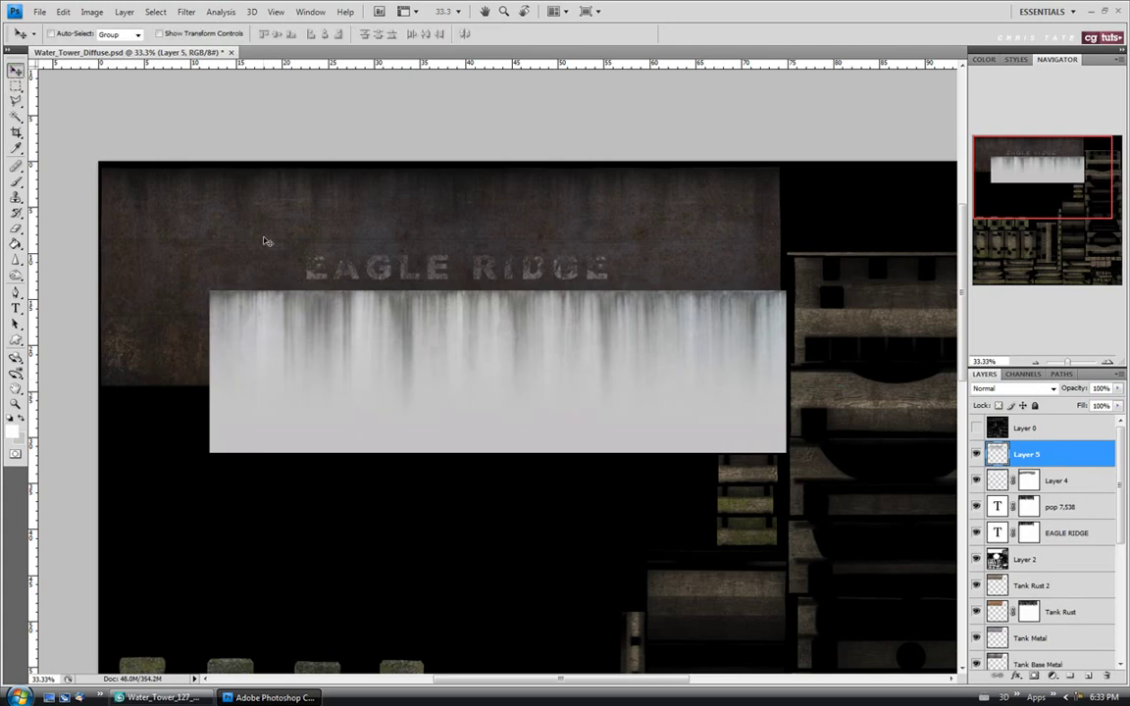
pyautogui.moveTo(334, 348); pyautogui.dragTo(291, 318)
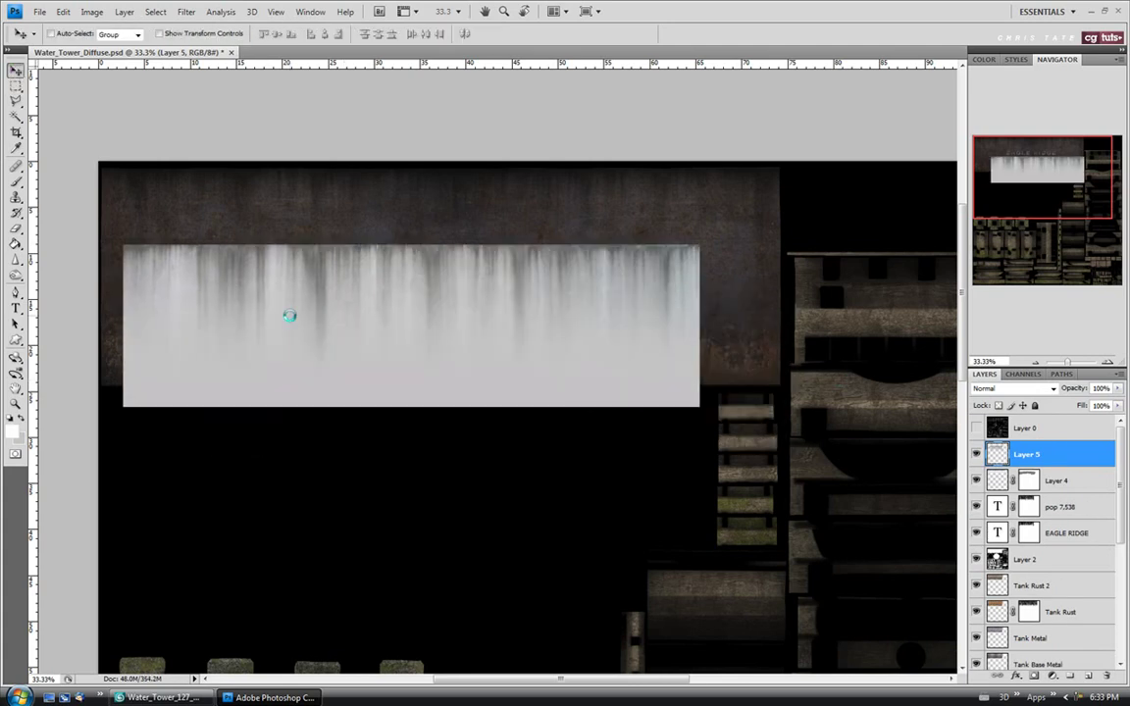
pyautogui.hotkey('ctrl', 't')
pyautogui.moveTo(700, 408); pyautogui.dragTo(362, 300)
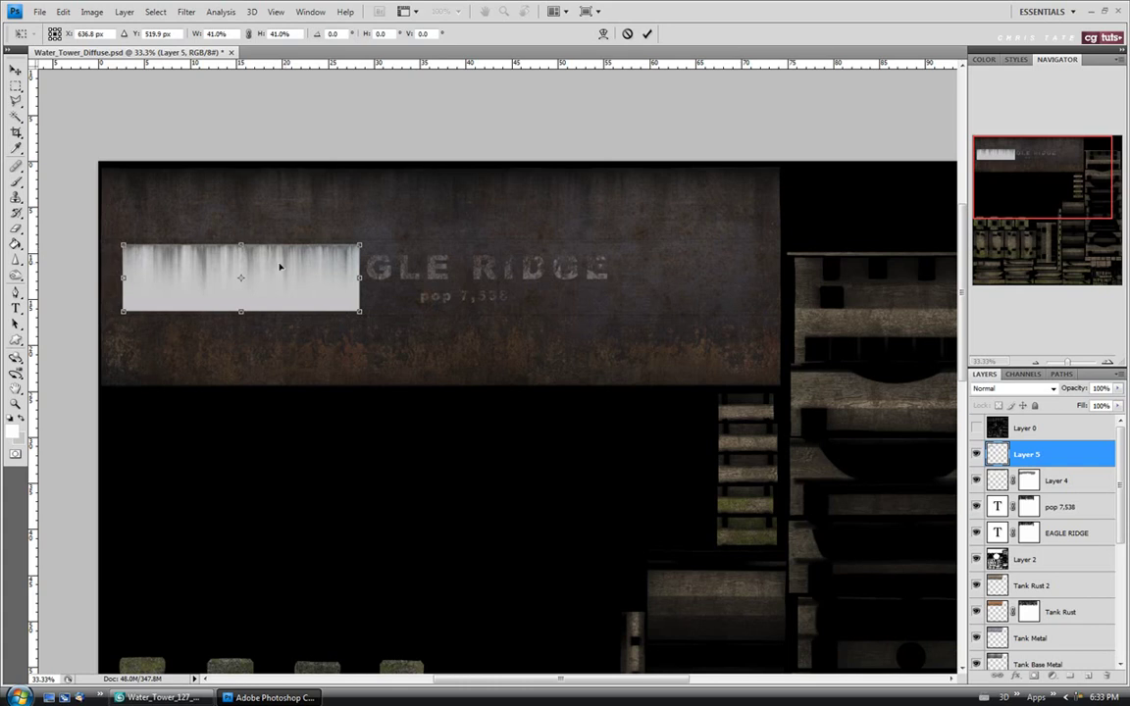
pyautogui.moveTo(288, 267); pyautogui.dragTo(260, 263)
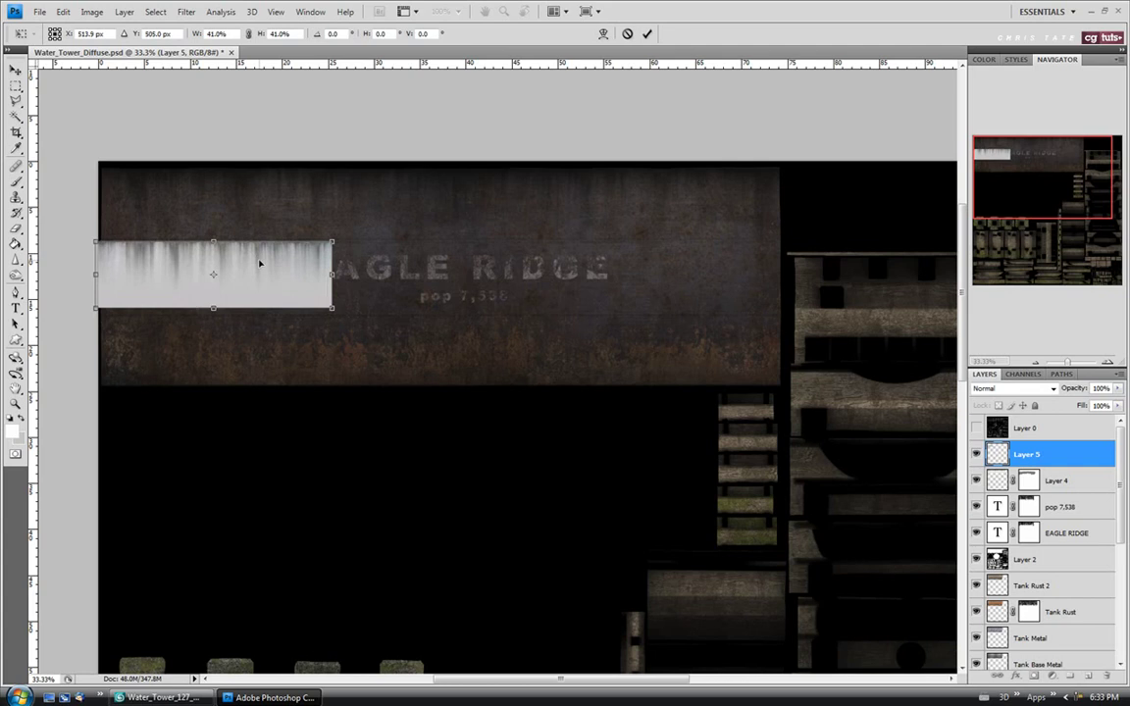
pyautogui.moveTo(332, 310); pyautogui.dragTo(323, 307)
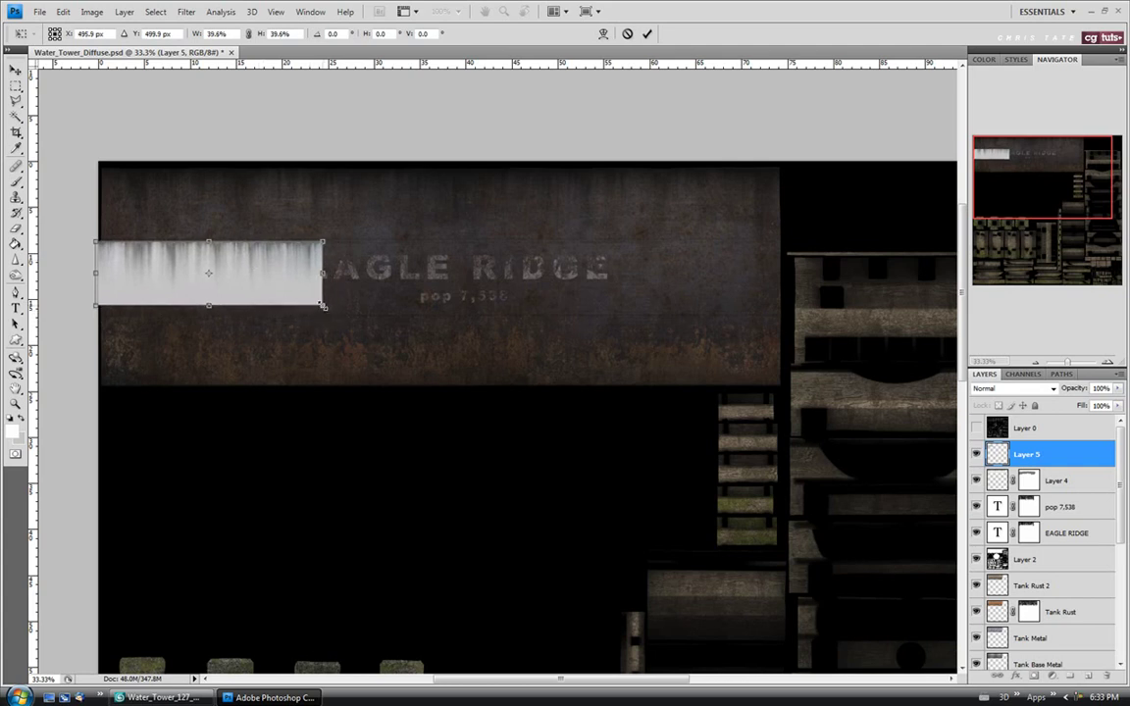
pyautogui.press('Return')
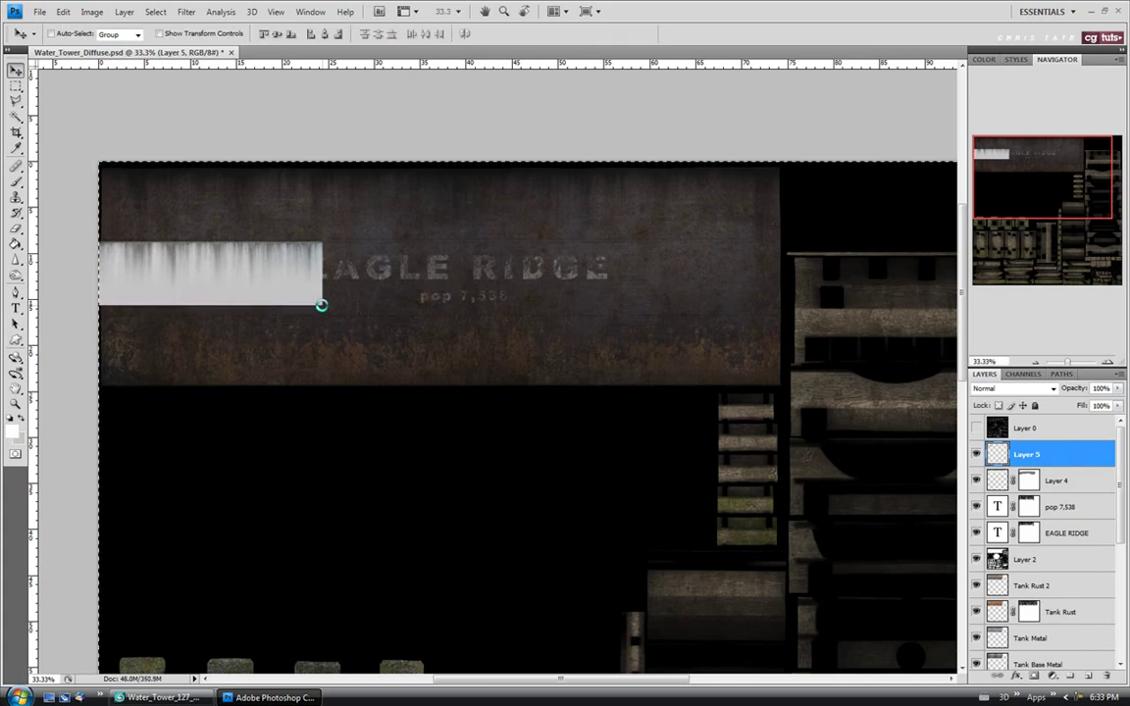
pyautogui.hotkey('ctrl', 'v')
# Step: Flip the duplicate strip horizontally, line it up beside Layer 5, and merge the two layers
pyautogui.moveTo(512, 588); pyautogui.dragTo(387, 248)
pyautogui.hotkey('ctrl', 't')
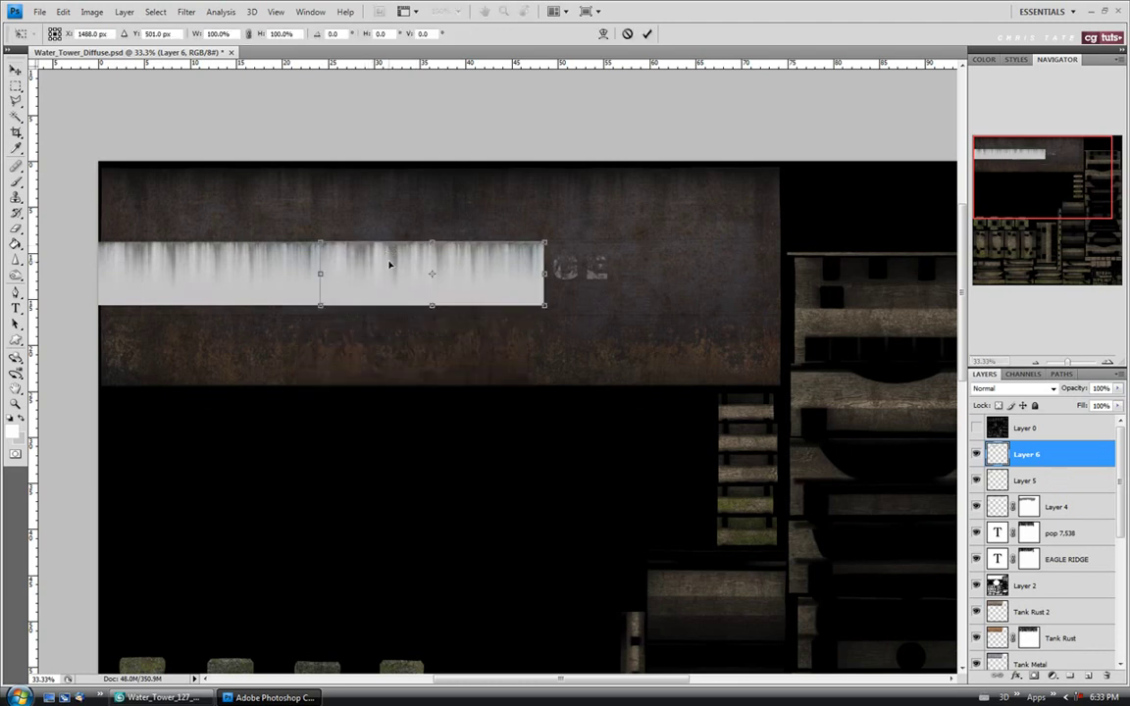
pyautogui.rightClick(389, 261)
pyautogui.click(404, 461)
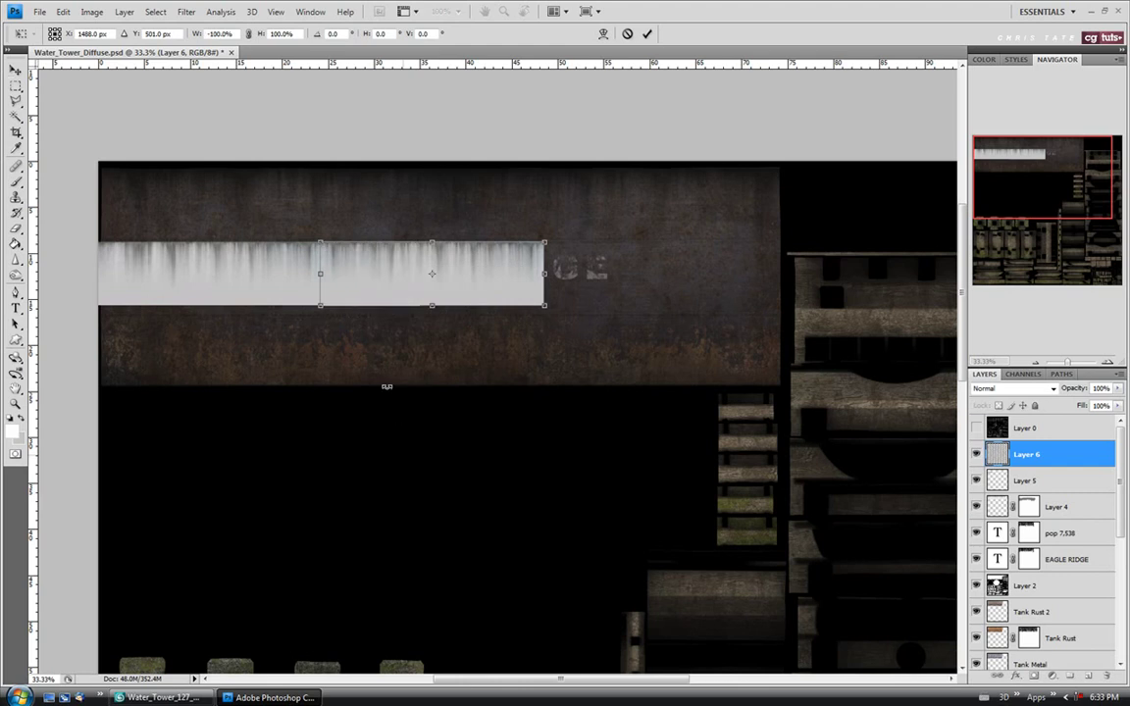
pyautogui.moveTo(373, 293); pyautogui.dragTo(365, 300)
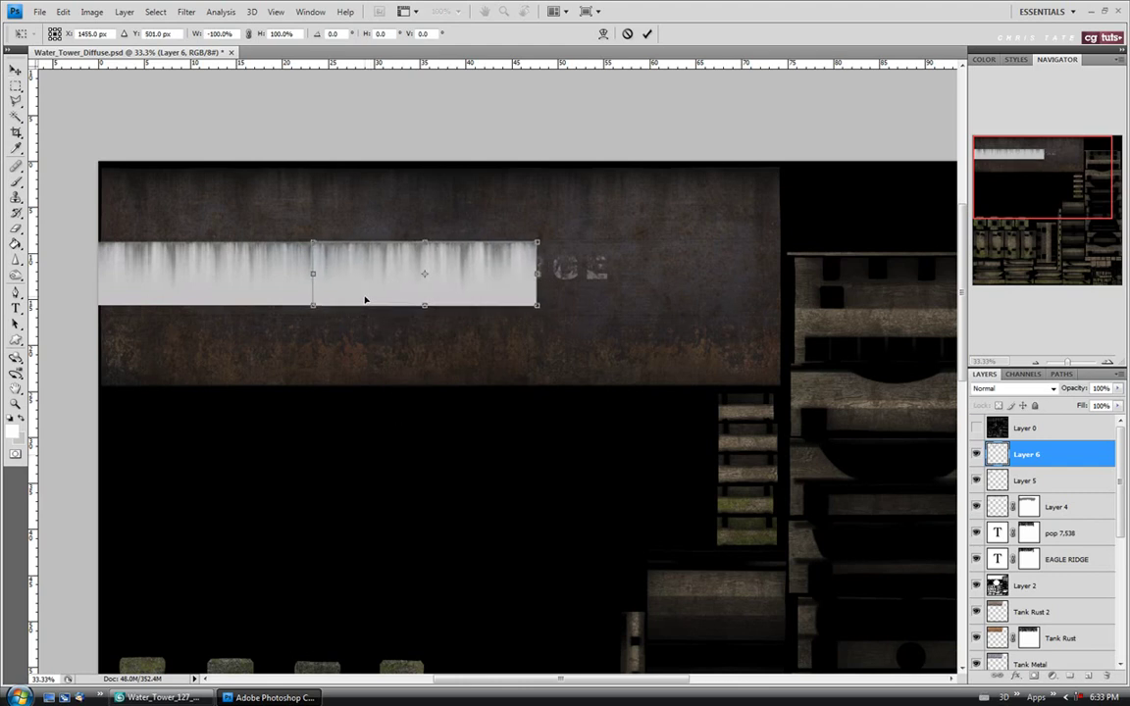
pyautogui.press('Return')
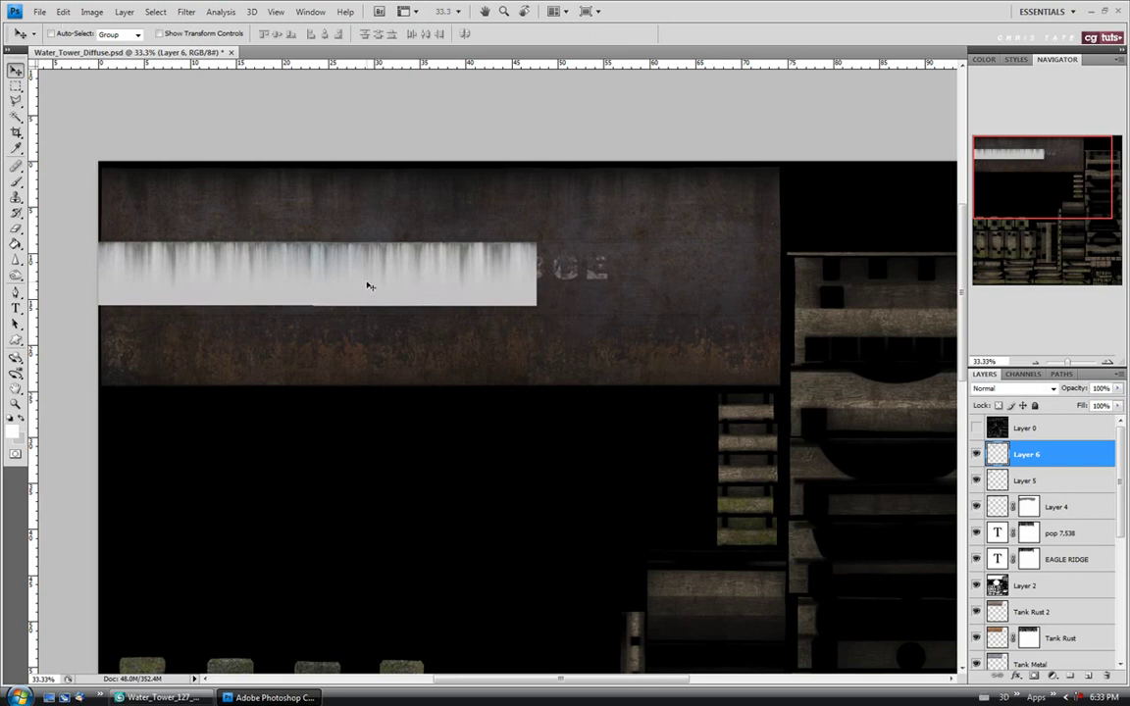
pyautogui.keyDown('shift'); pyautogui.click(1020, 481); pyautogui.keyUp('shift')
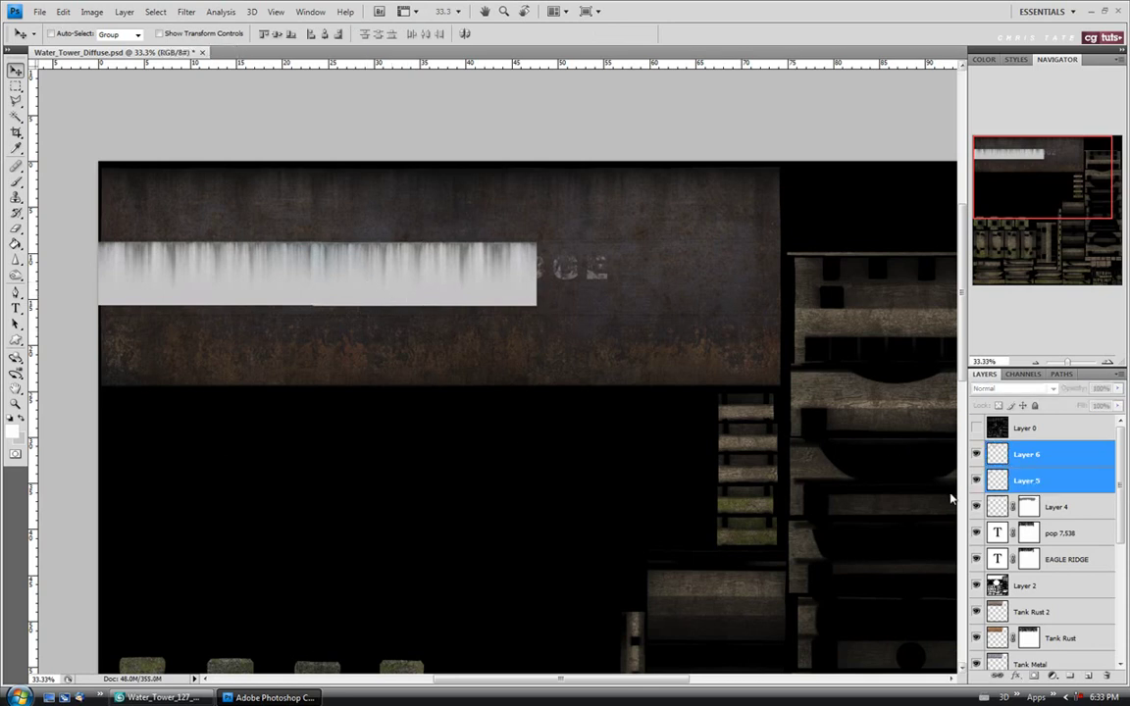
pyautogui.hotkey('ctrl', 'e')
# Step: Heal the seam between the two drip strips with the Healing Brush and stamp a copy as Layer 7
pyautogui.click(16, 406)
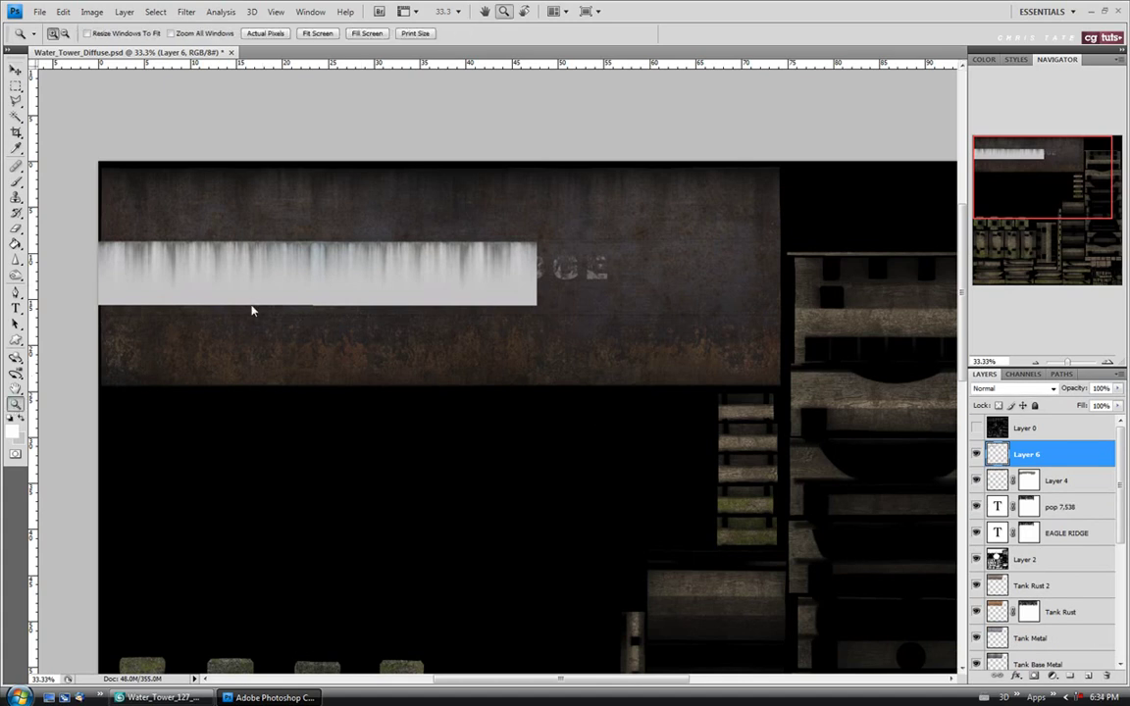
pyautogui.click(265, 285)
pyautogui.click(294, 235)
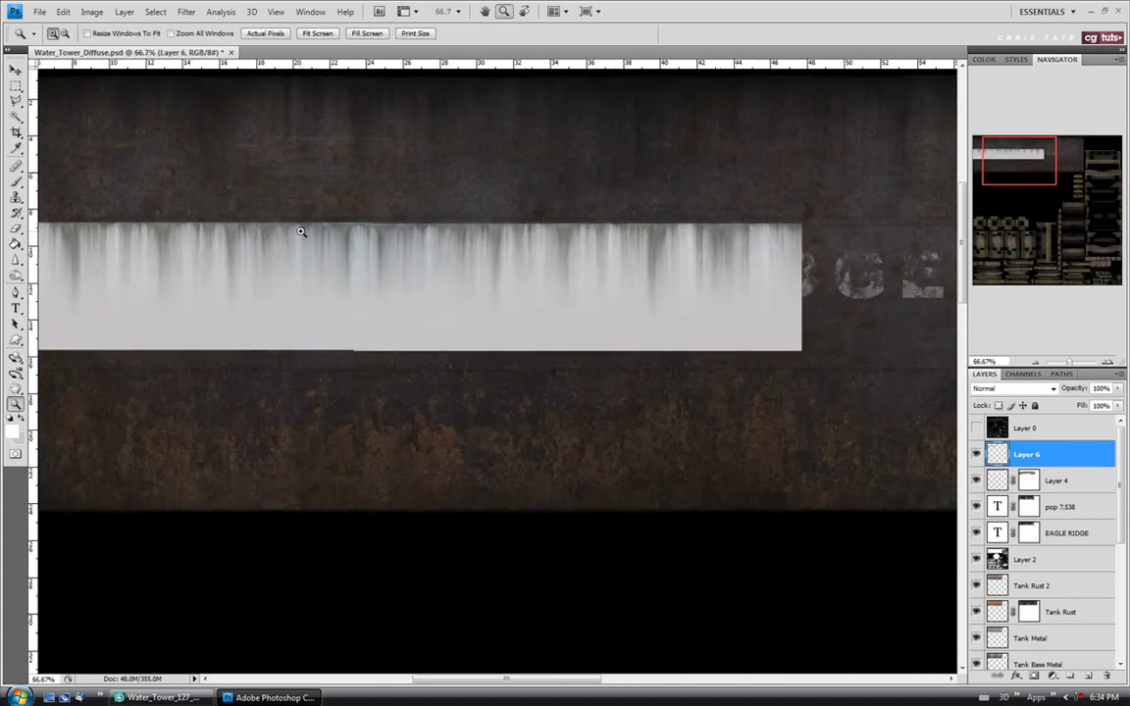
pyautogui.click(16, 165)
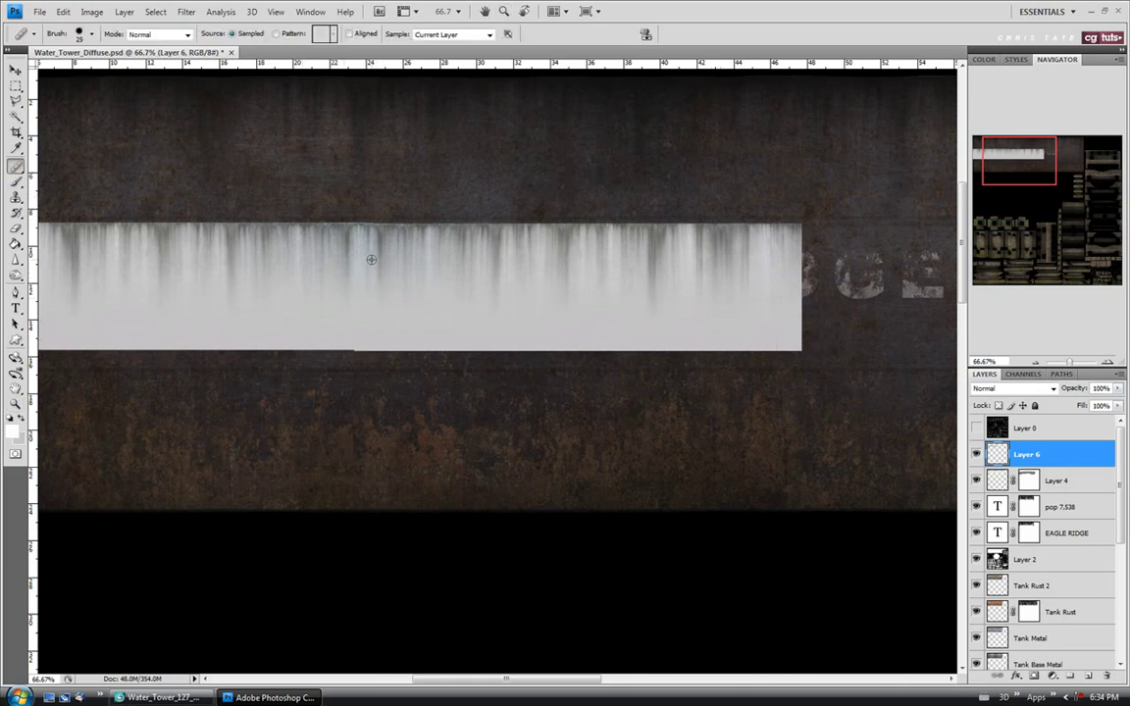
pyautogui.moveTo(356, 257); pyautogui.dragTo(354, 306)
pyautogui.click(370, 308)
pyautogui.hotkey('ctrl', 'shift', 'alt', 'e')
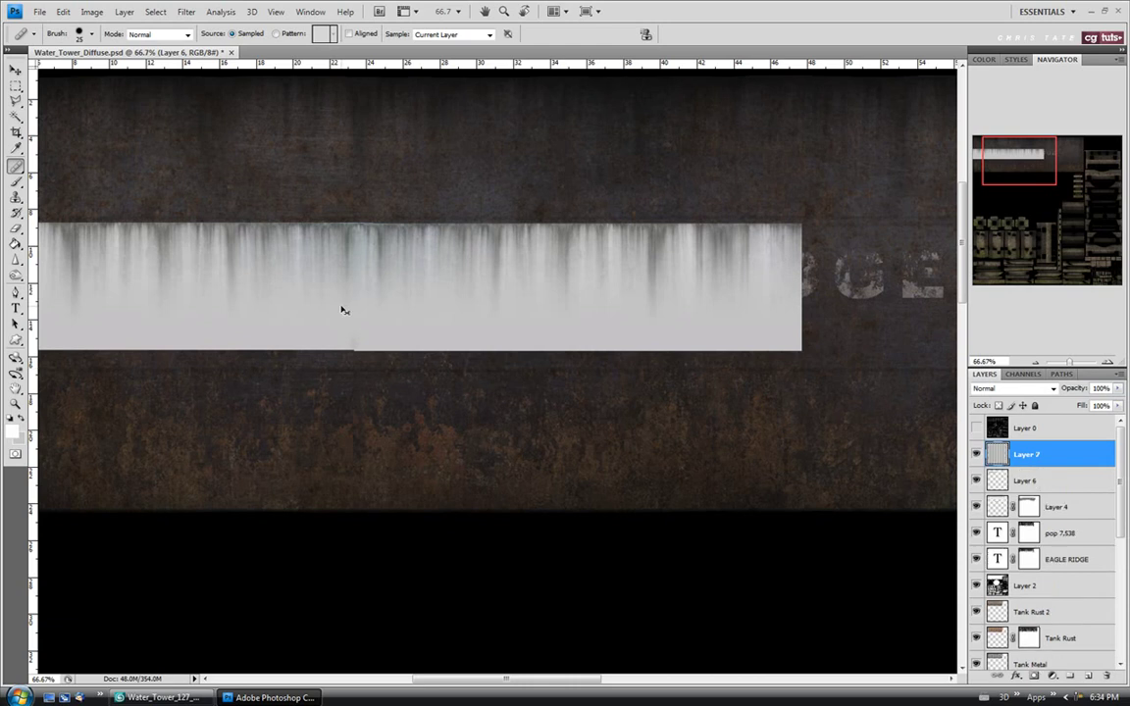
# Step: Slide Layer 7 to continue the drip strip across the full top band and merge it with Layer 6
pyautogui.click(15, 70)
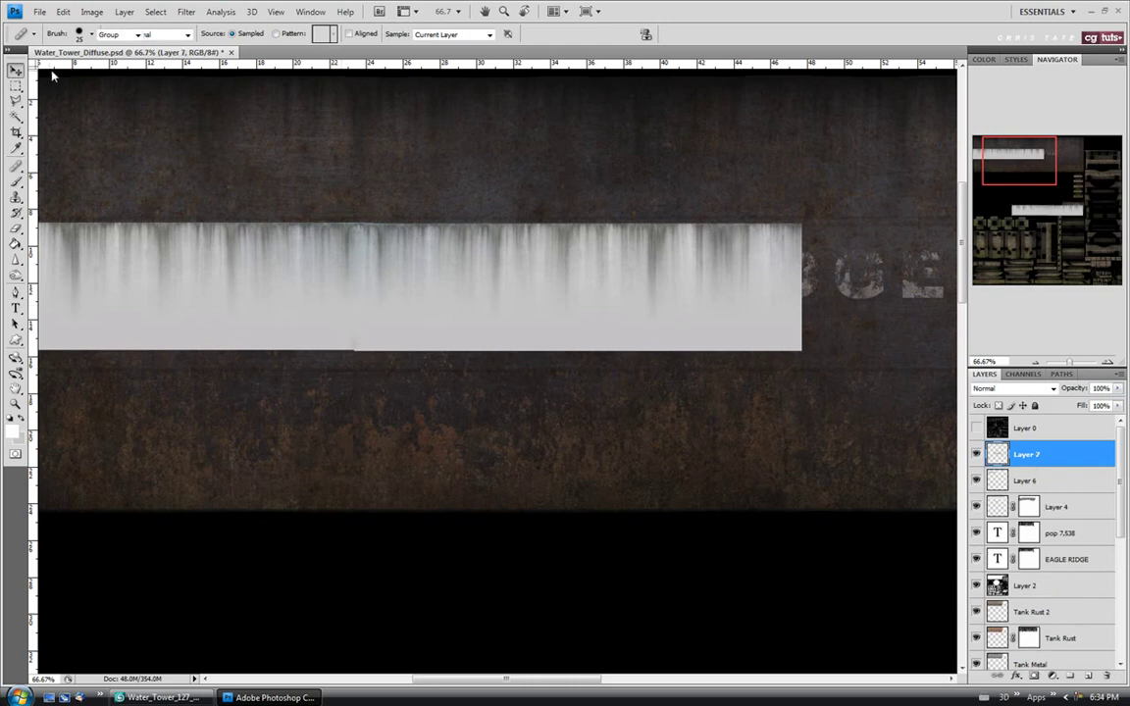
pyautogui.moveTo(665, 265); pyautogui.dragTo(799, 277)
pyautogui.moveTo(580, 678); pyautogui.dragTo(692, 678)
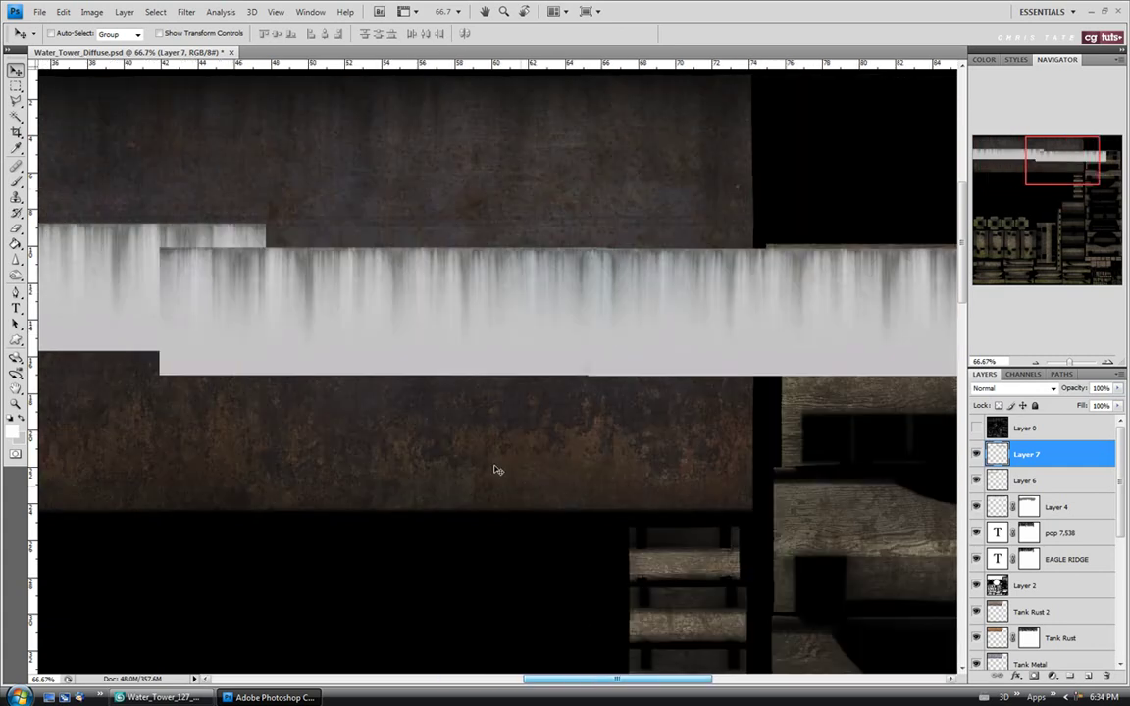
pyautogui.moveTo(401, 326)
pyautogui.mouseDown()
pyautogui.moveTo(433, 315)
pyautogui.moveTo(418, 311)
pyautogui.mouseUp()
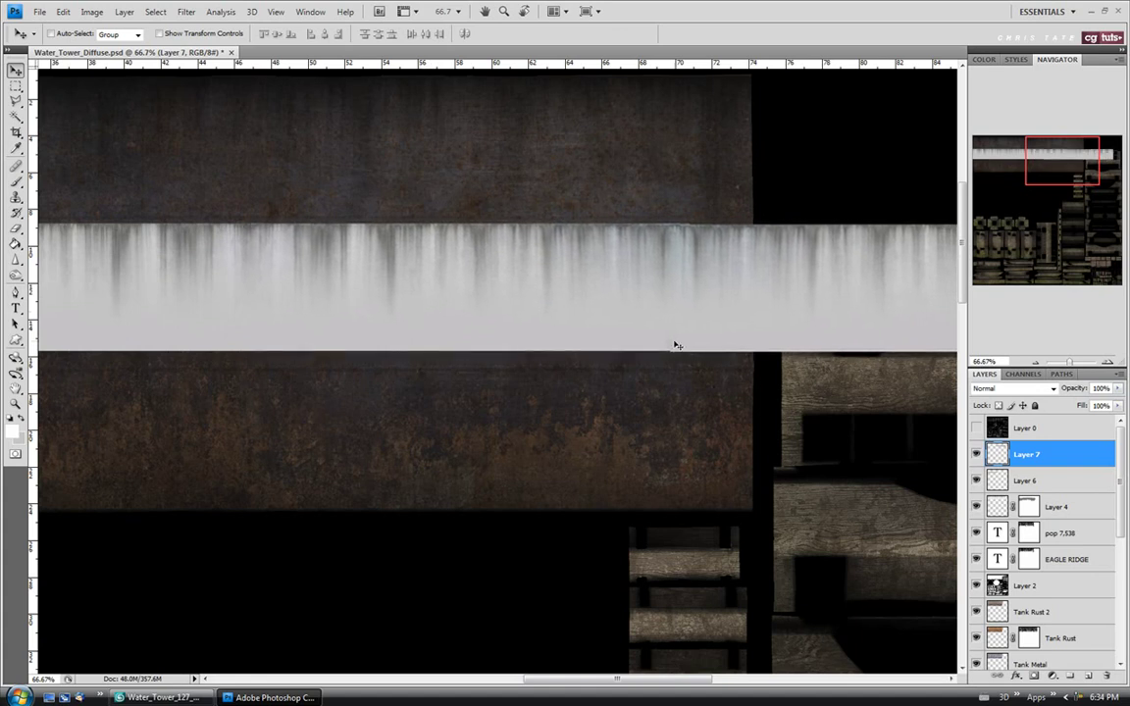
pyautogui.keyDown('shift'); pyautogui.click(1025, 481); pyautogui.keyUp('shift')
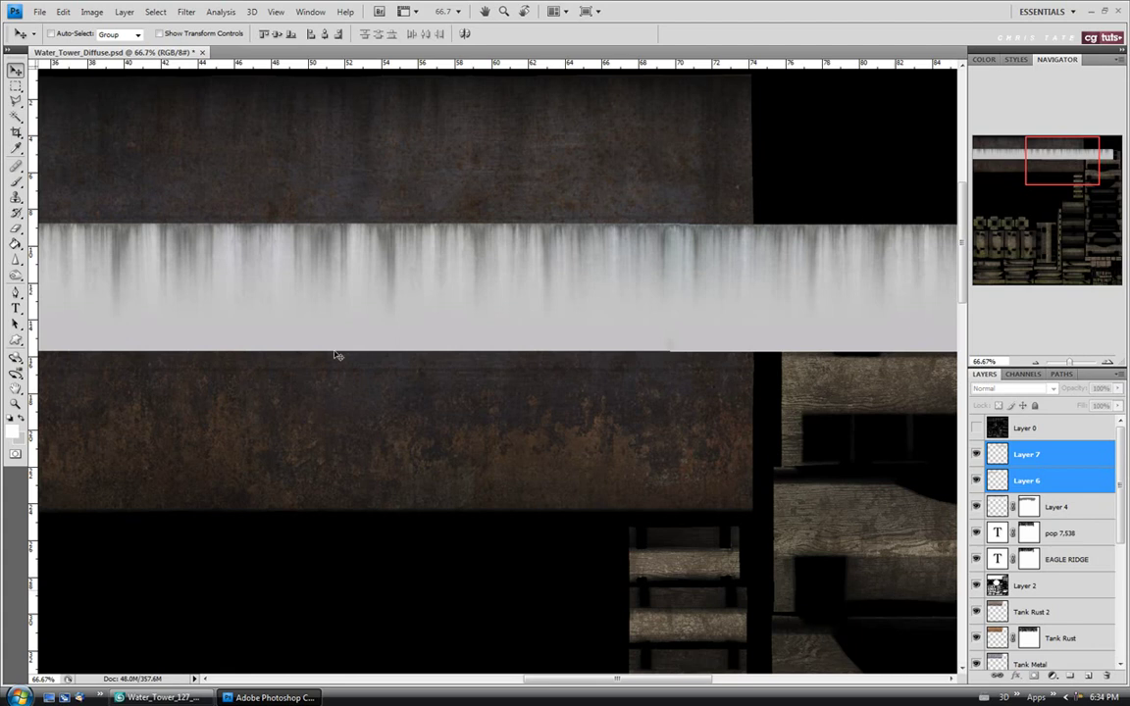
pyautogui.hotkey('ctrl', 'e')
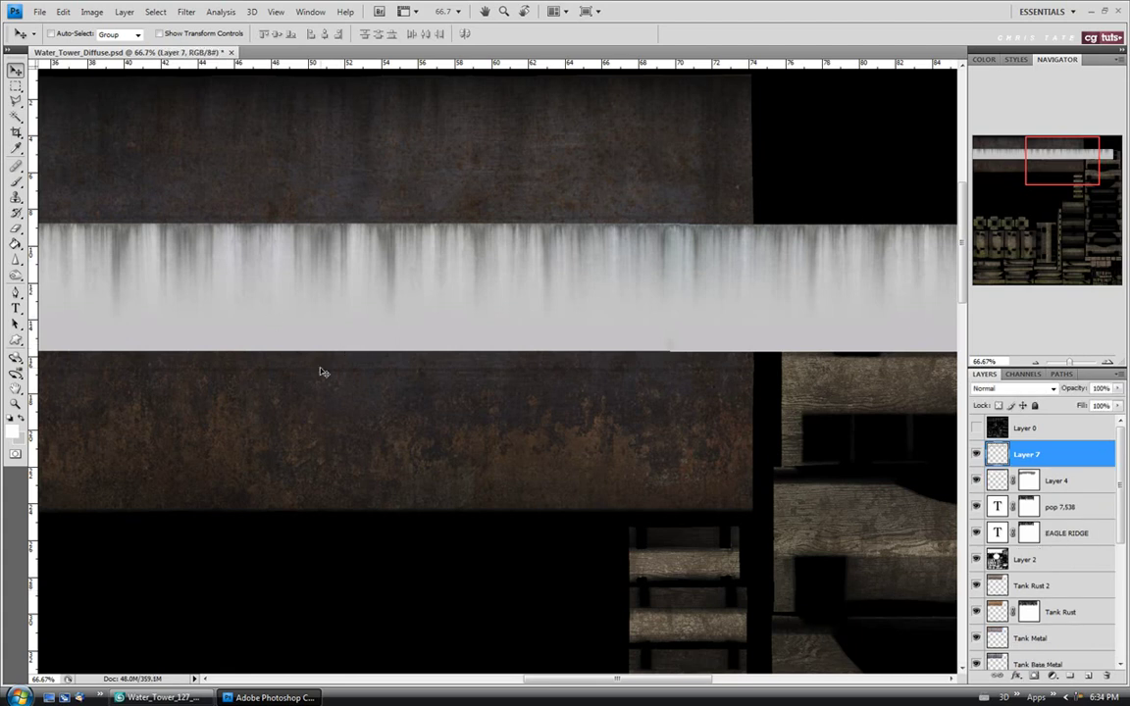
pyautogui.click(16, 403)
pyautogui.click(316, 33)
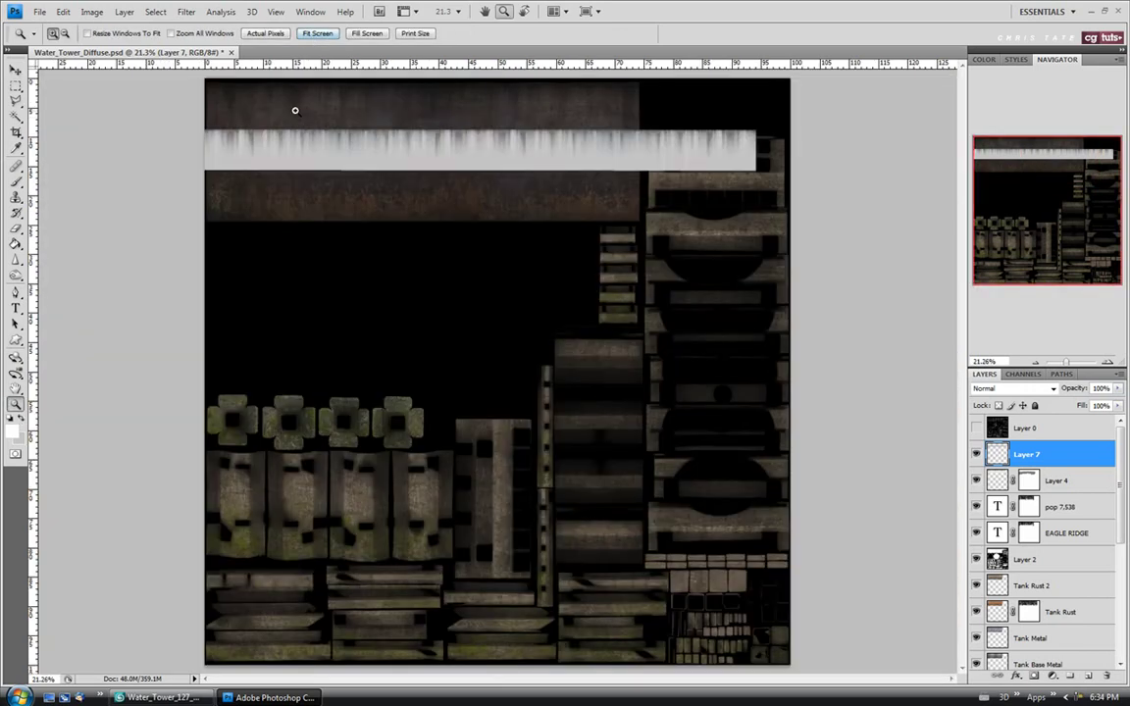
pyautogui.click(294, 110)
pyautogui.scroll(3, 534, 363)
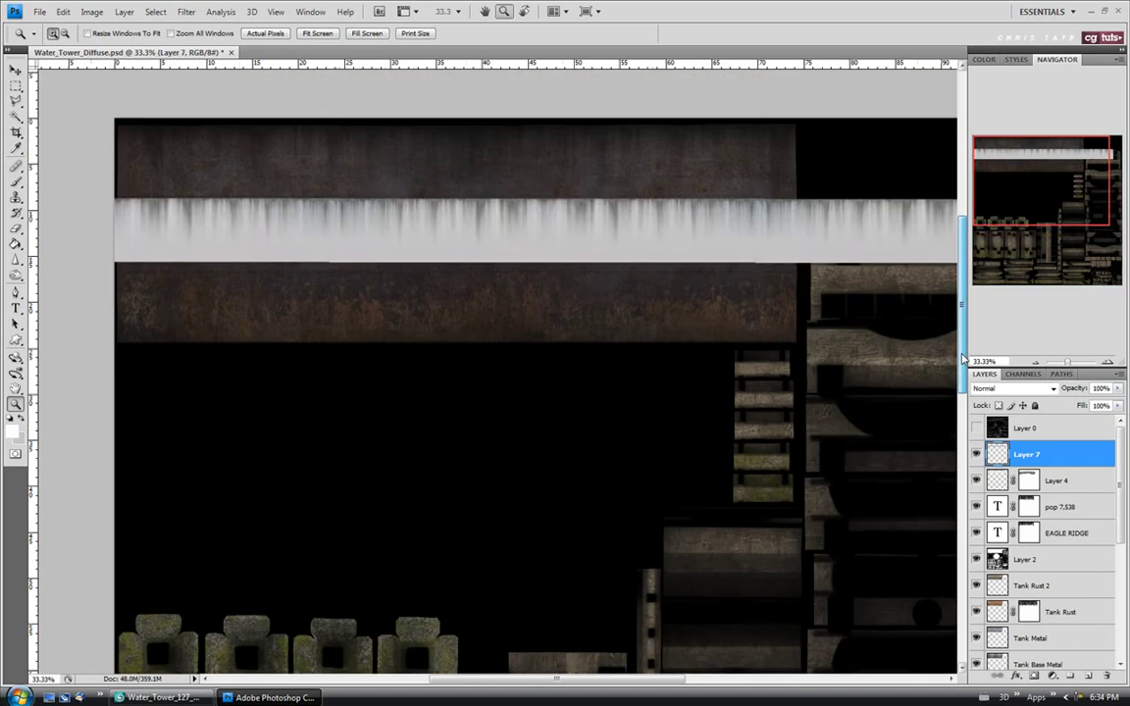
# Step: Delete the drip strip outside a rectangle over the upper band of the texture
pyautogui.click(15, 86)
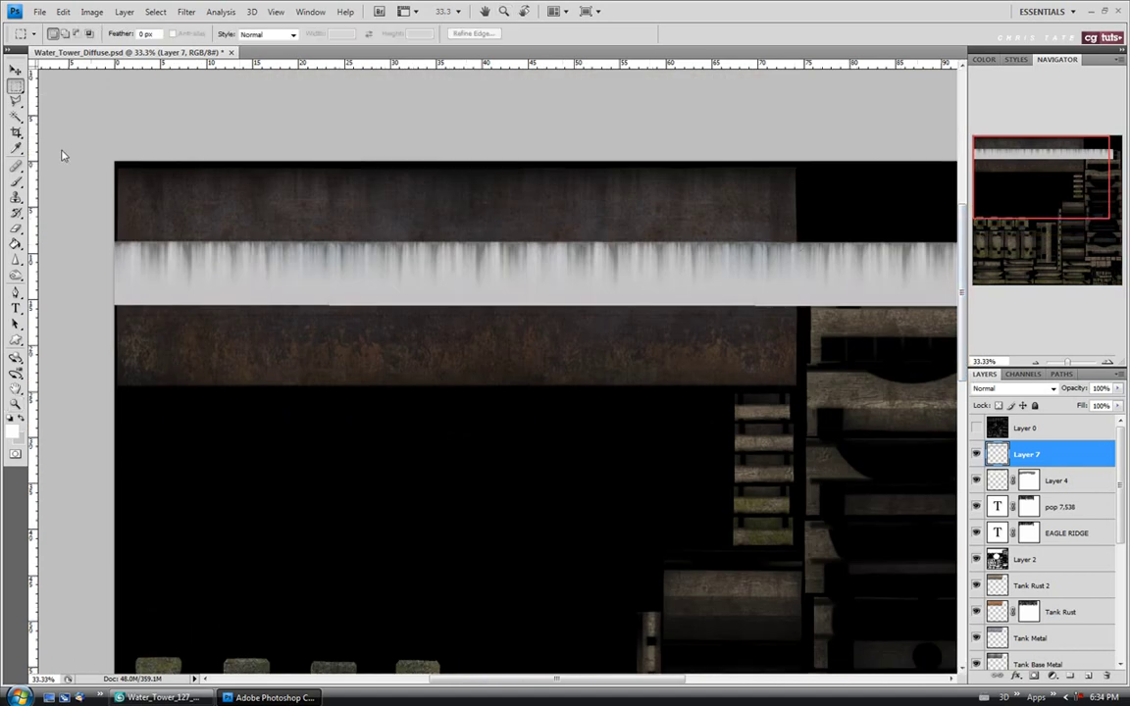
pyautogui.moveTo(108, 147); pyautogui.dragTo(796, 384)
pyautogui.hotkey('ctrl', 'shift', 'i')
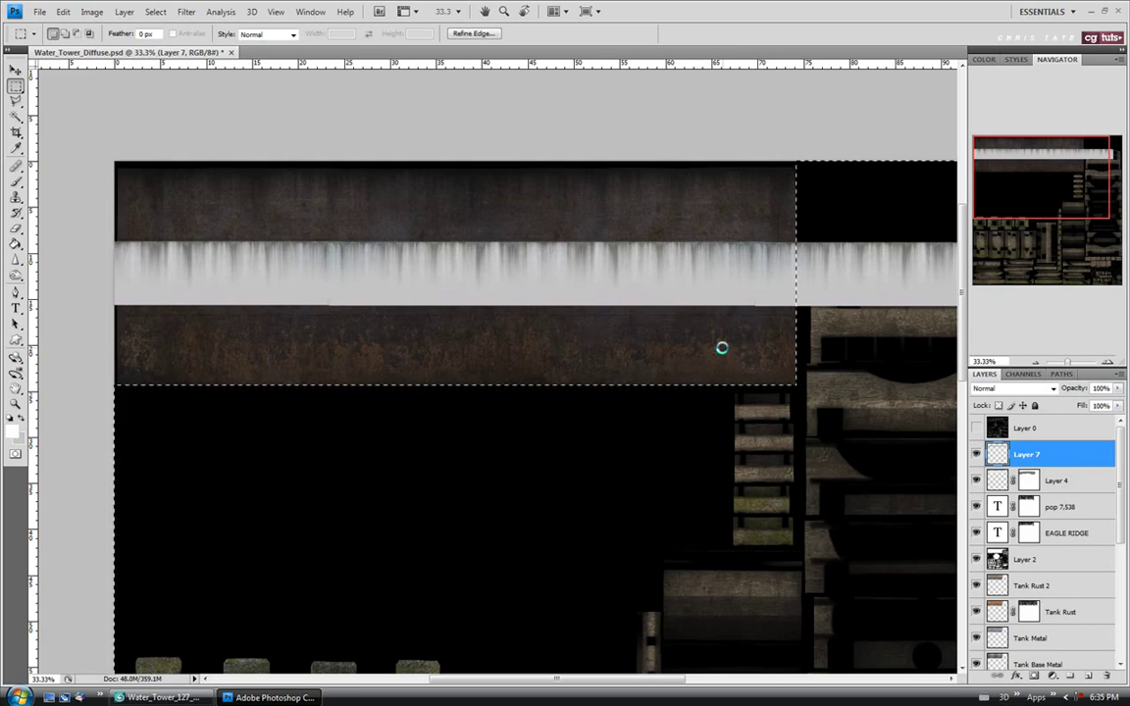
pyautogui.press('Delete')
pyautogui.hotkey('ctrl', 'd')
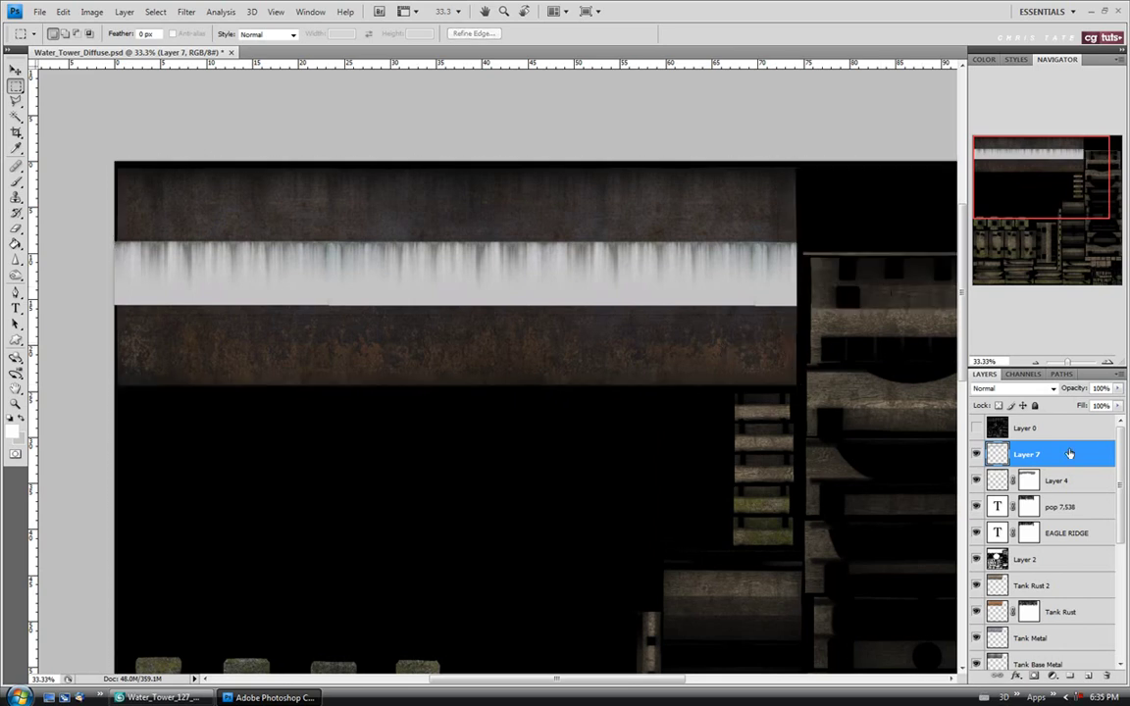
# Step: Set Layer 7's blend mode to Multiply
pyautogui.click(1045, 389)
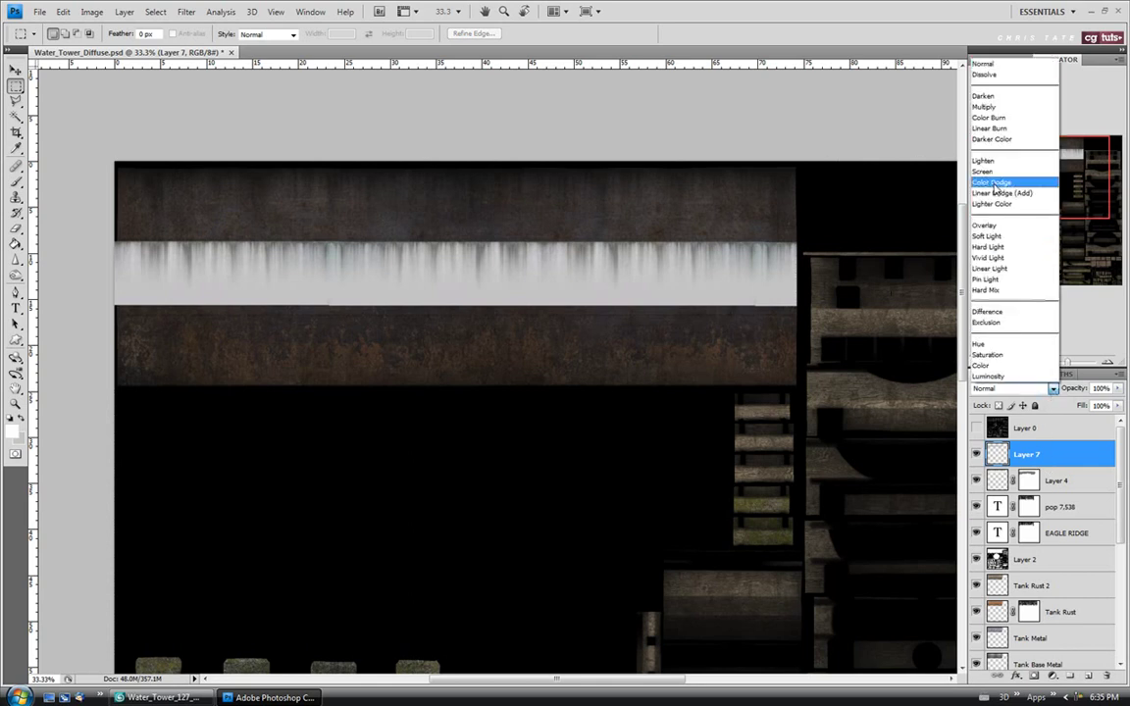
pyautogui.click(991, 108)
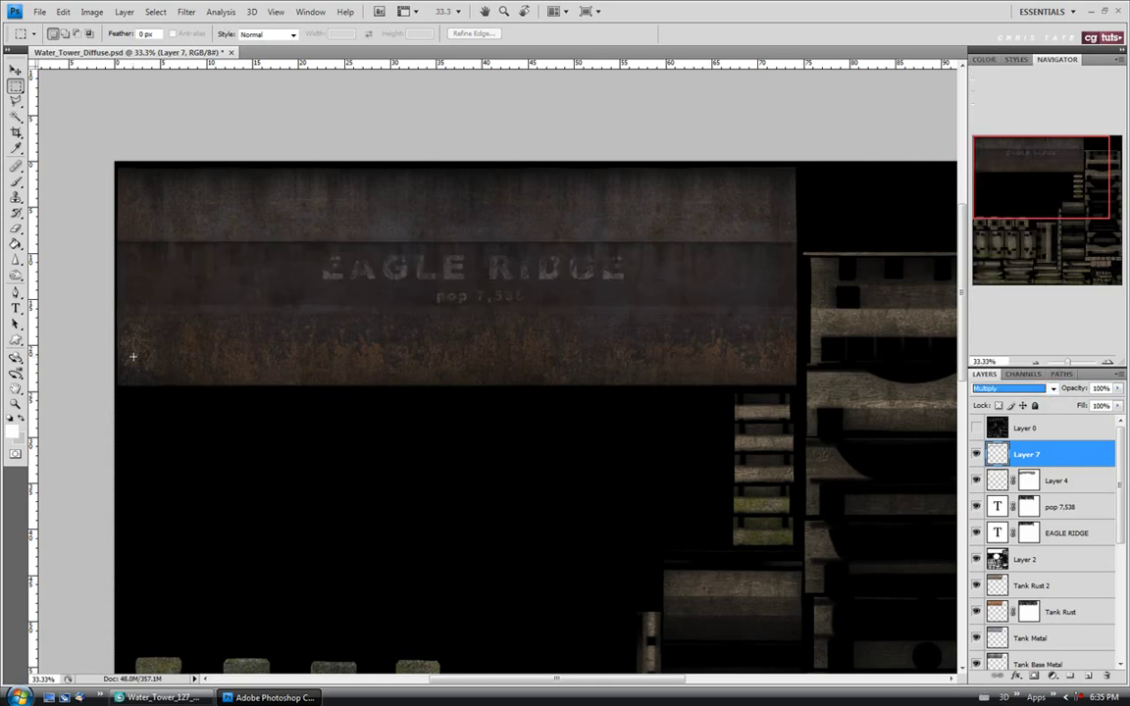
pyautogui.click(16, 404)
# Step: Paste another drip strip as Layer 8 just below the lettering, hide it, and reselect Layer 7
pyautogui.click(217, 226)
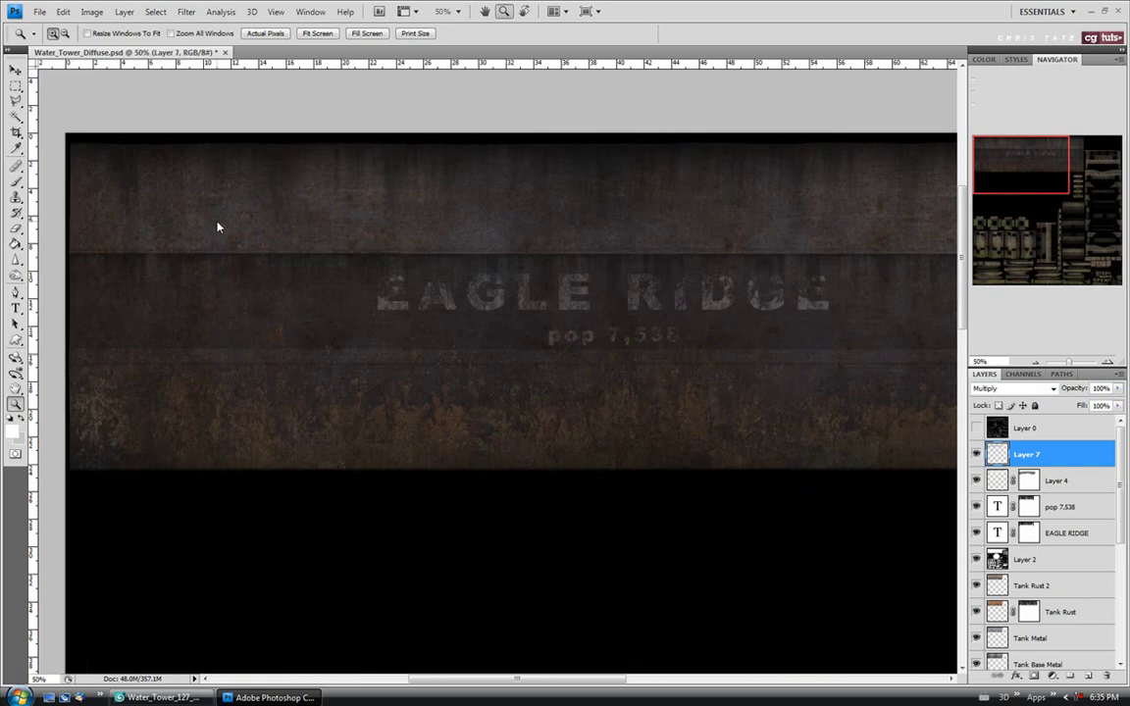
pyautogui.hotkey('ctrl', 'a')
pyautogui.hotkey('ctrl', 'v')
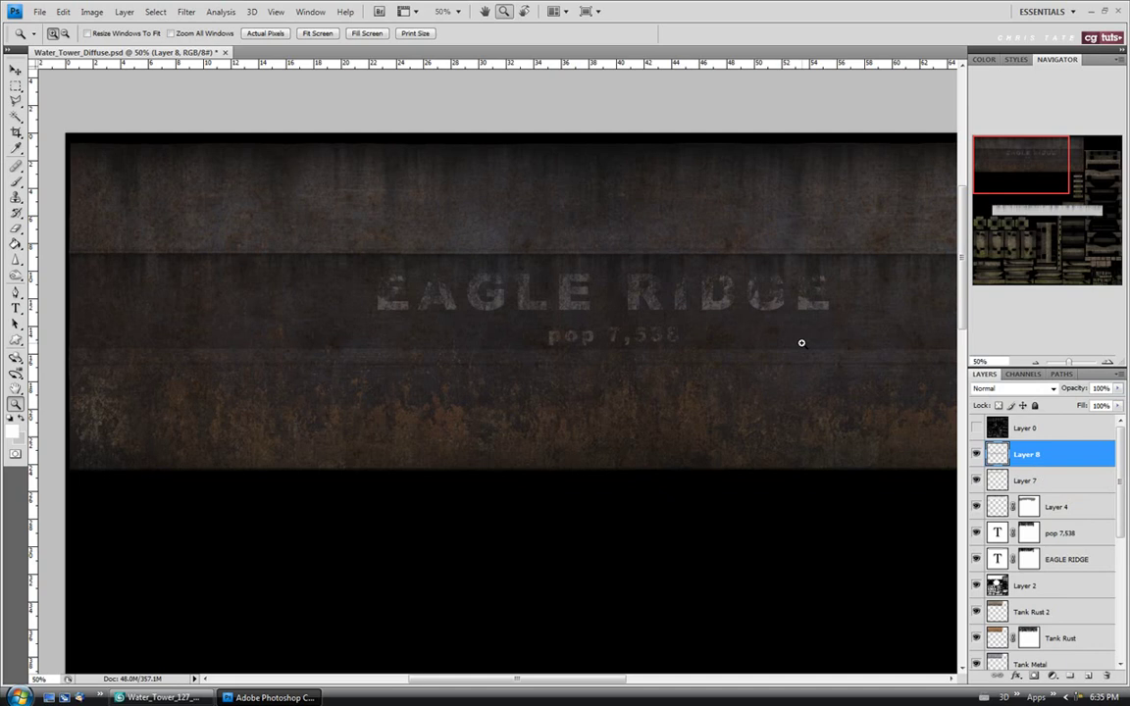
pyautogui.press('v')
pyautogui.moveTo(433, 321); pyautogui.dragTo(461, 351)
pyautogui.moveTo(552, 467); pyautogui.dragTo(503, 426)
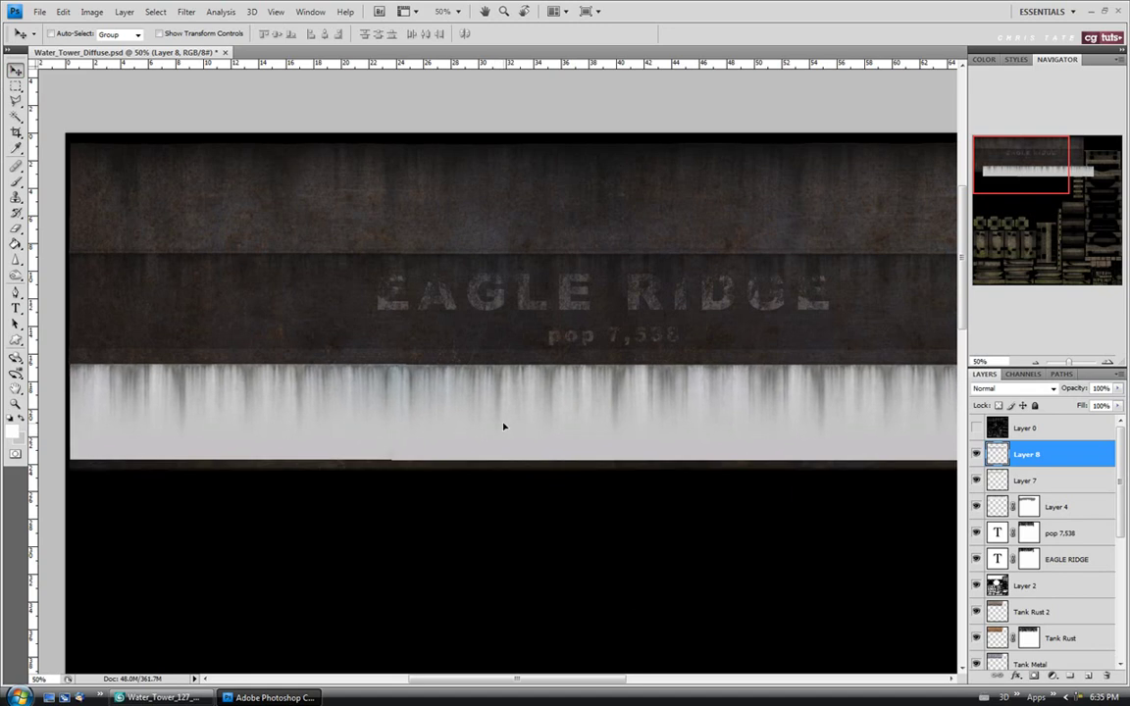
pyautogui.click(975, 455)
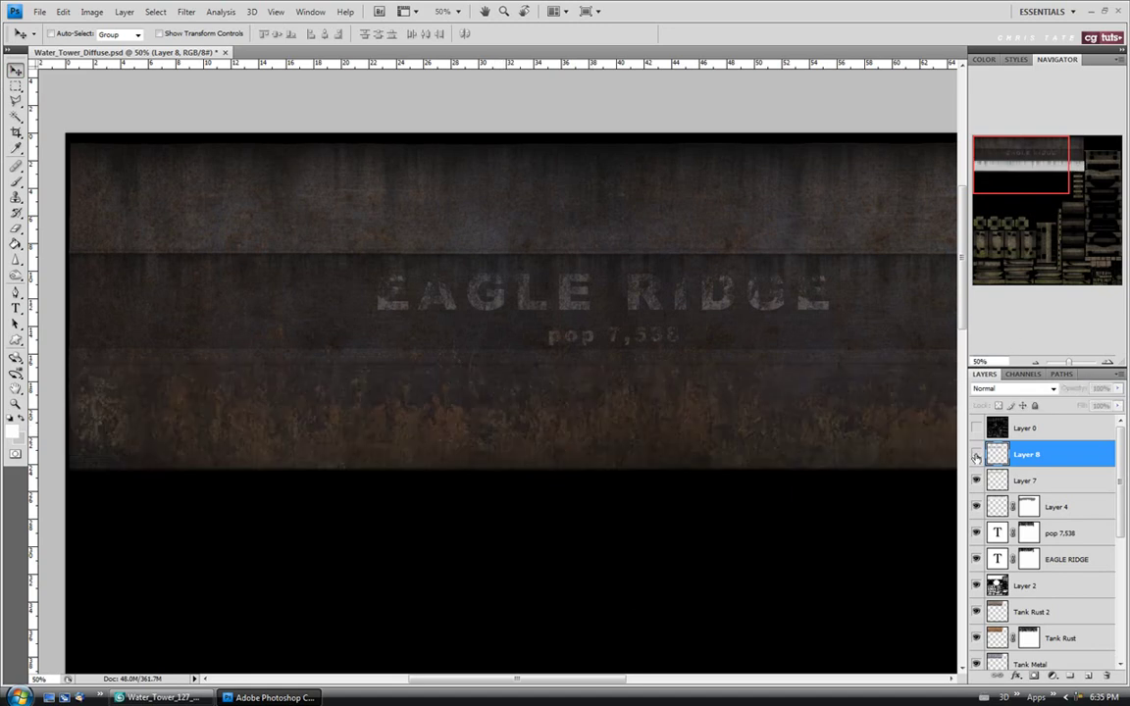
pyautogui.click(1035, 482)
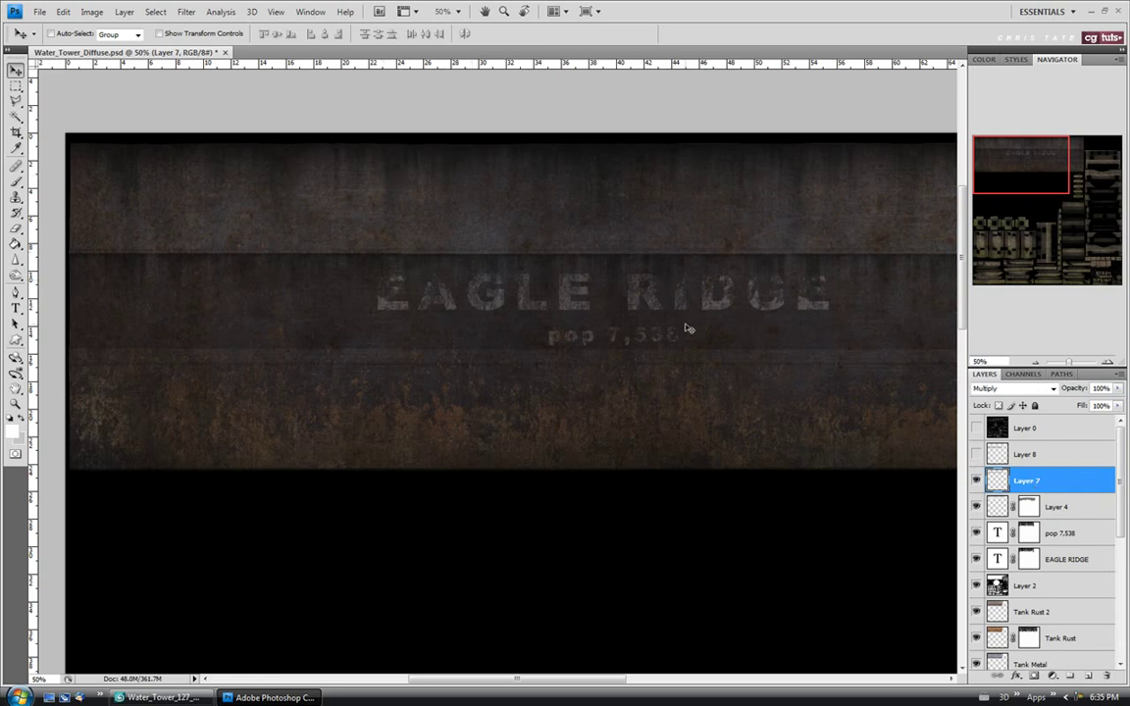
# Step: Apply Levels to Layer 7 with input levels 32, 1.34 and 211
pyautogui.click(91, 12)
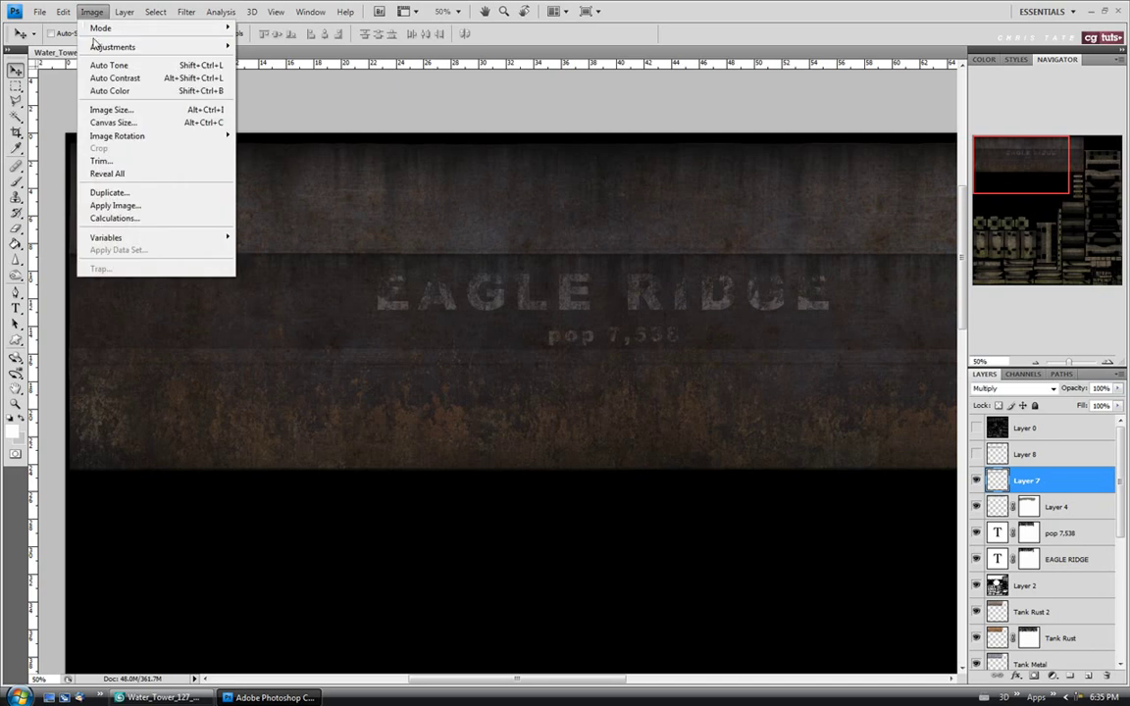
pyautogui.moveTo(108, 43)
pyautogui.click(245, 63)
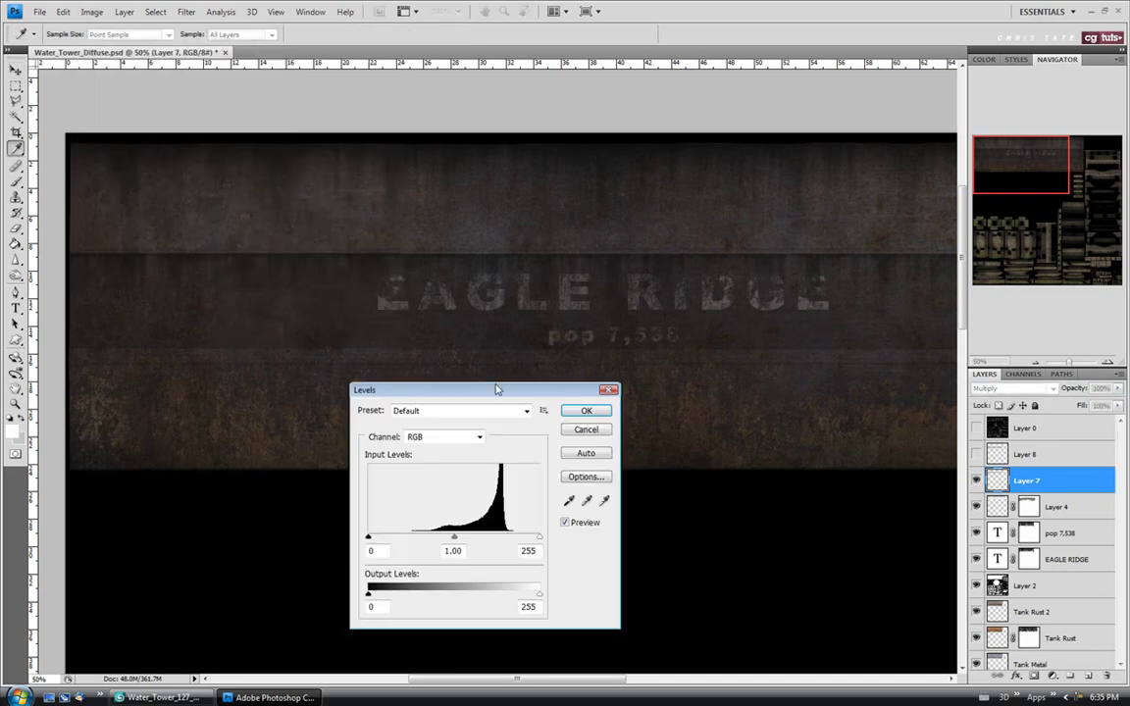
pyautogui.moveTo(494, 395); pyautogui.dragTo(560, 397)
pyautogui.moveTo(434, 540); pyautogui.dragTo(455, 544)
pyautogui.moveTo(605, 540); pyautogui.dragTo(501, 545)
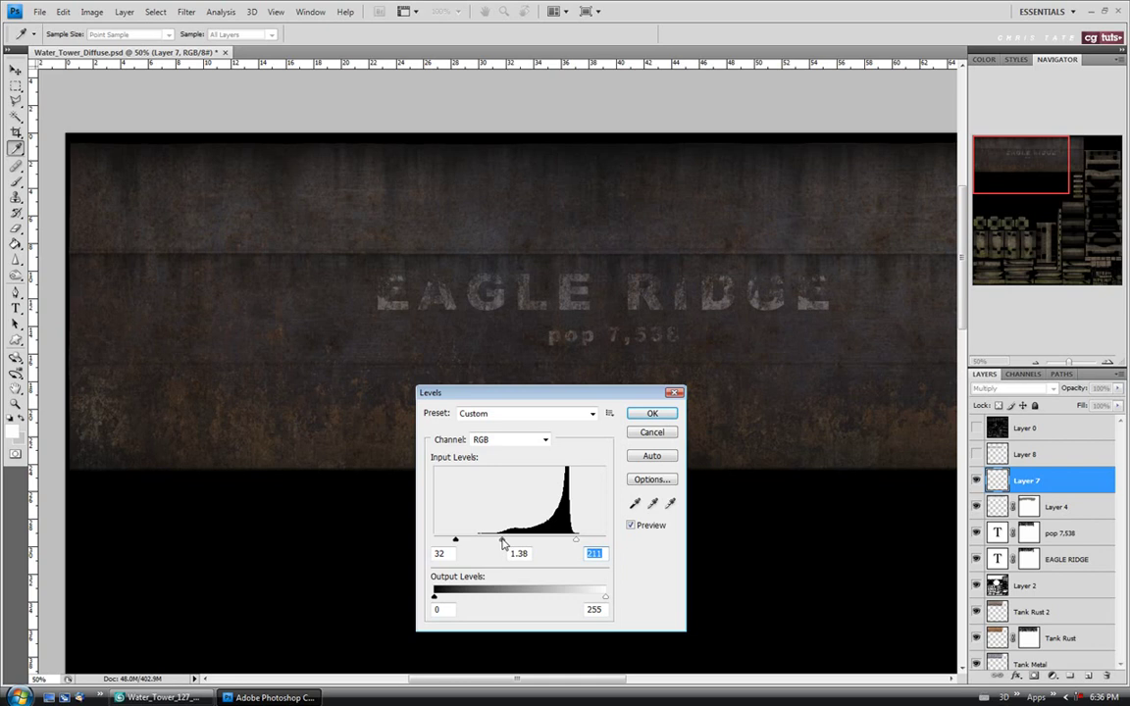
pyautogui.click(504, 541)
pyautogui.click(654, 416)
# Step: Add a white layer mask to Layer 7
pyautogui.press('v')
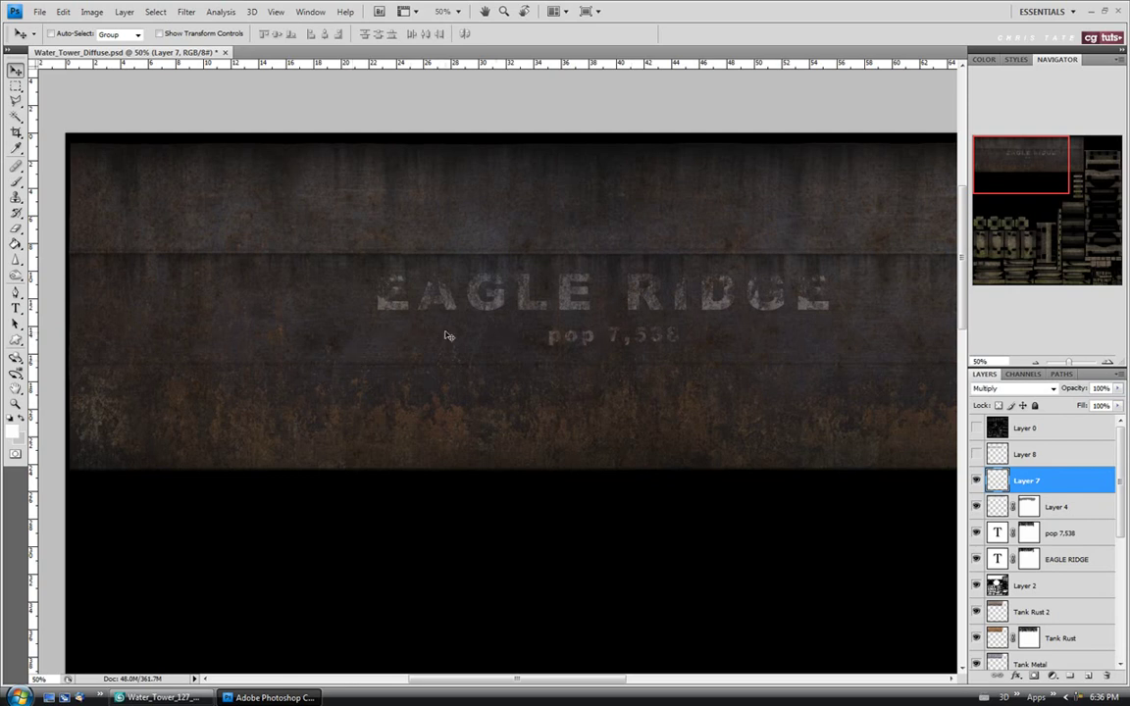
pyautogui.click(1034, 677)
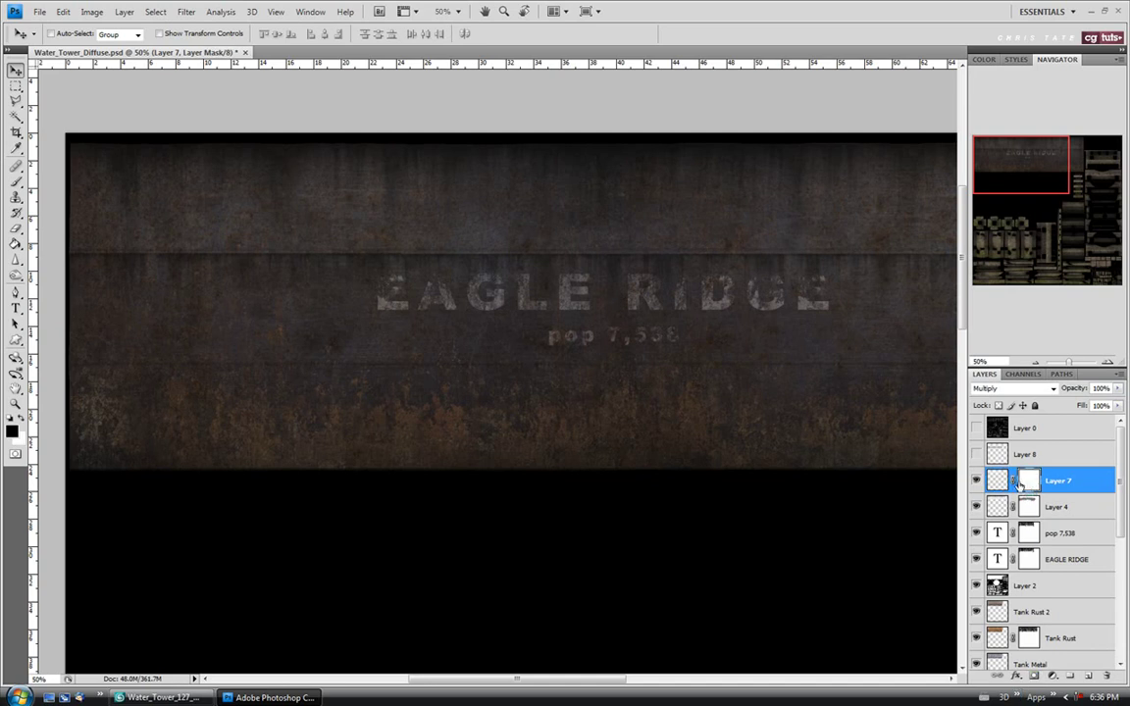
pyautogui.click(15, 183)
# Step: Paint black on Layer 7's mask with a resized soft 60%-opacity brush to tone down the grime
pyautogui.press('[')
pyautogui.press('[')
pyautogui.press('[')
pyautogui.press('[')
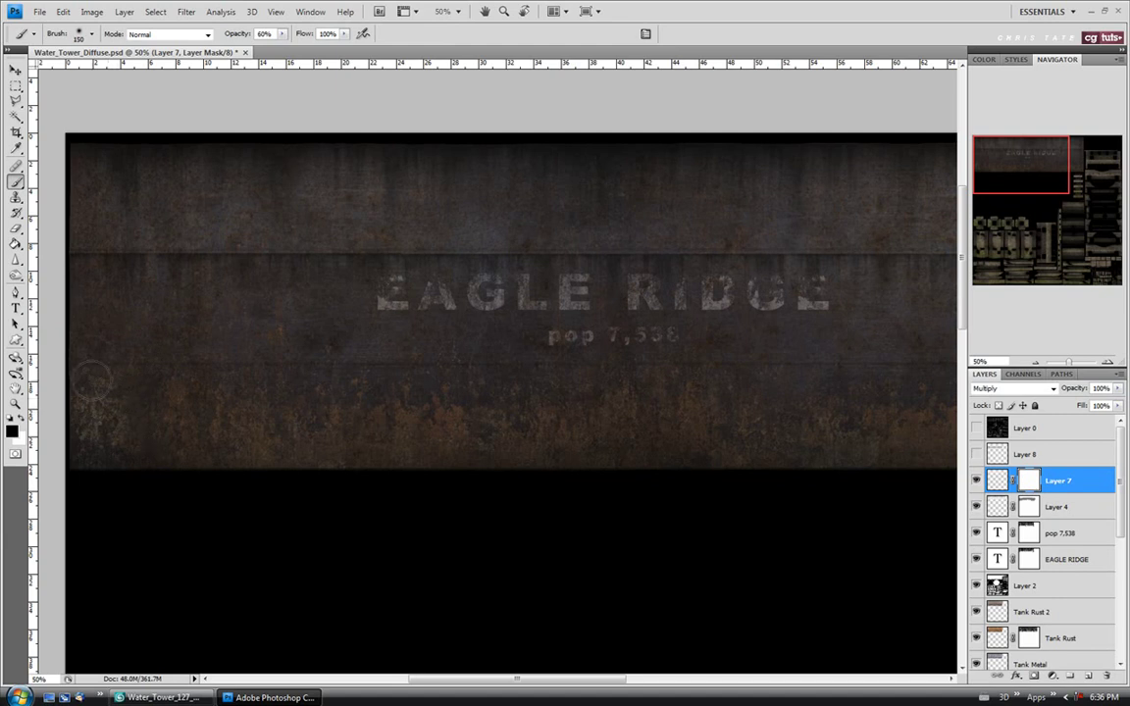
pyautogui.press(']')
pyautogui.press(']')
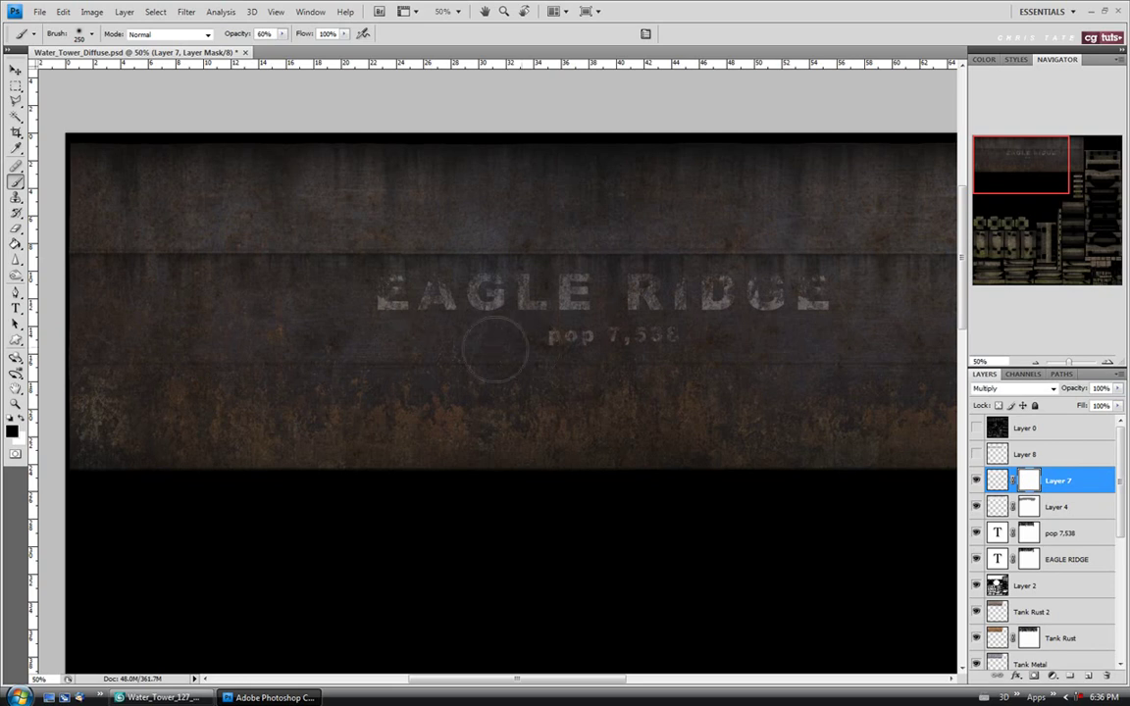
pyautogui.moveTo(587, 679); pyautogui.dragTo(591, 684)
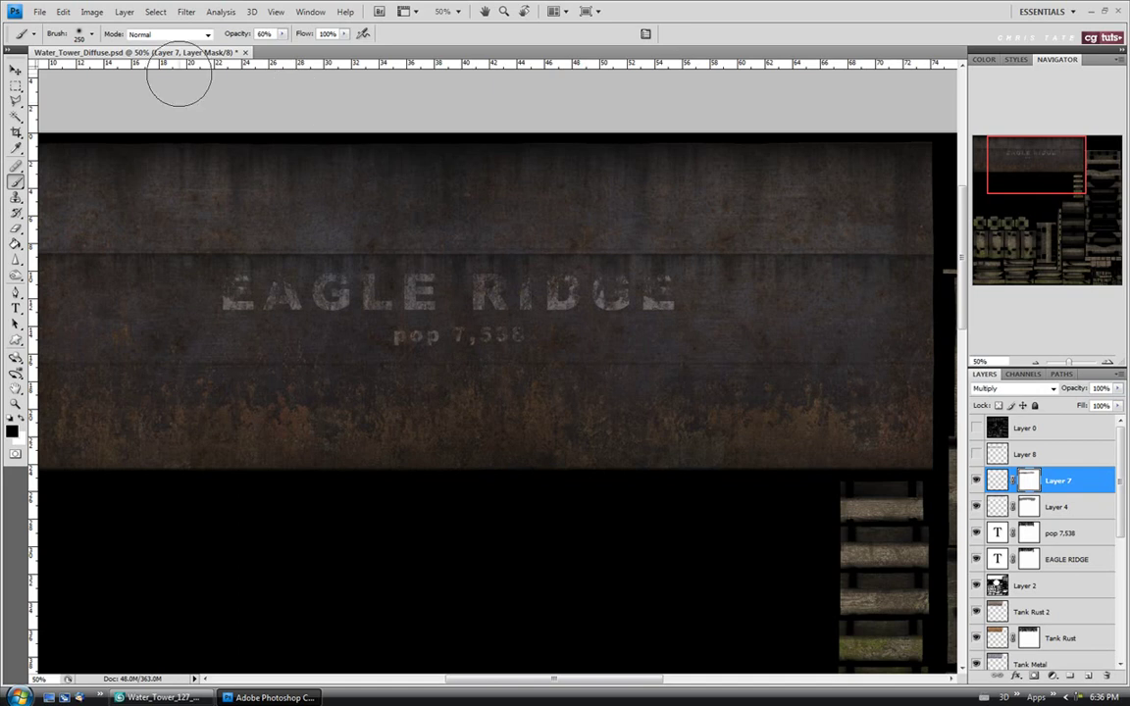
# Step: Fit the texture on screen, save Water_Tower_Diffuse.psd, and switch to 3ds Max
pyautogui.press('z')
pyautogui.click(316, 33)
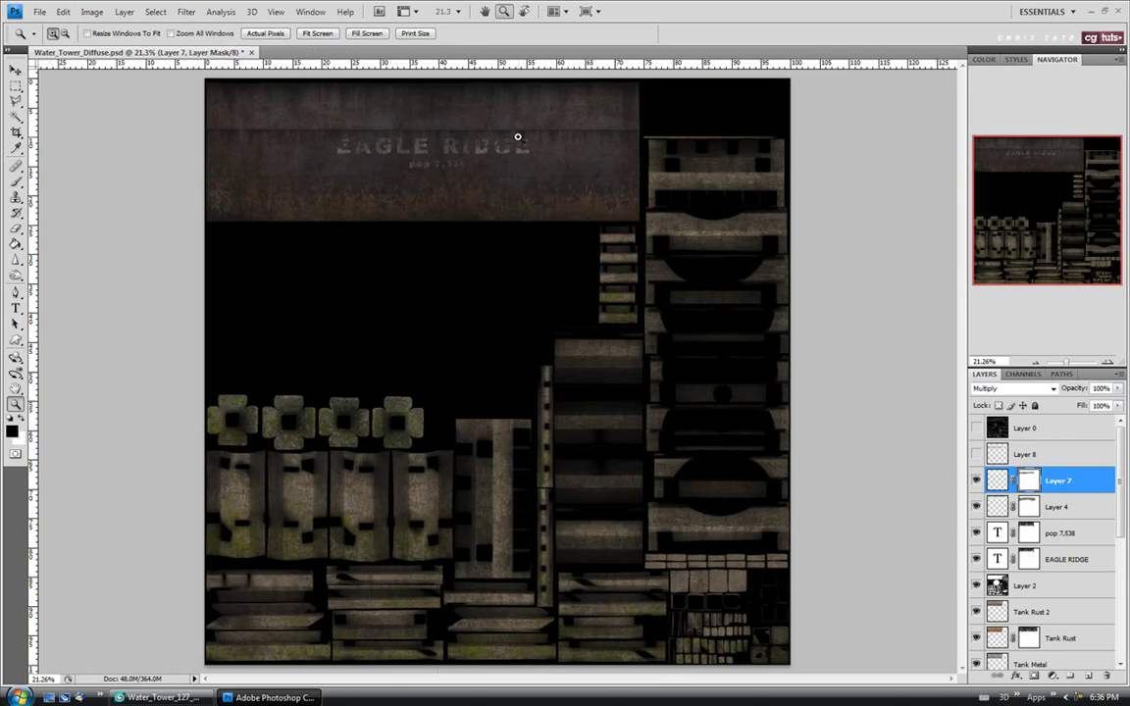
pyautogui.click(39, 12)
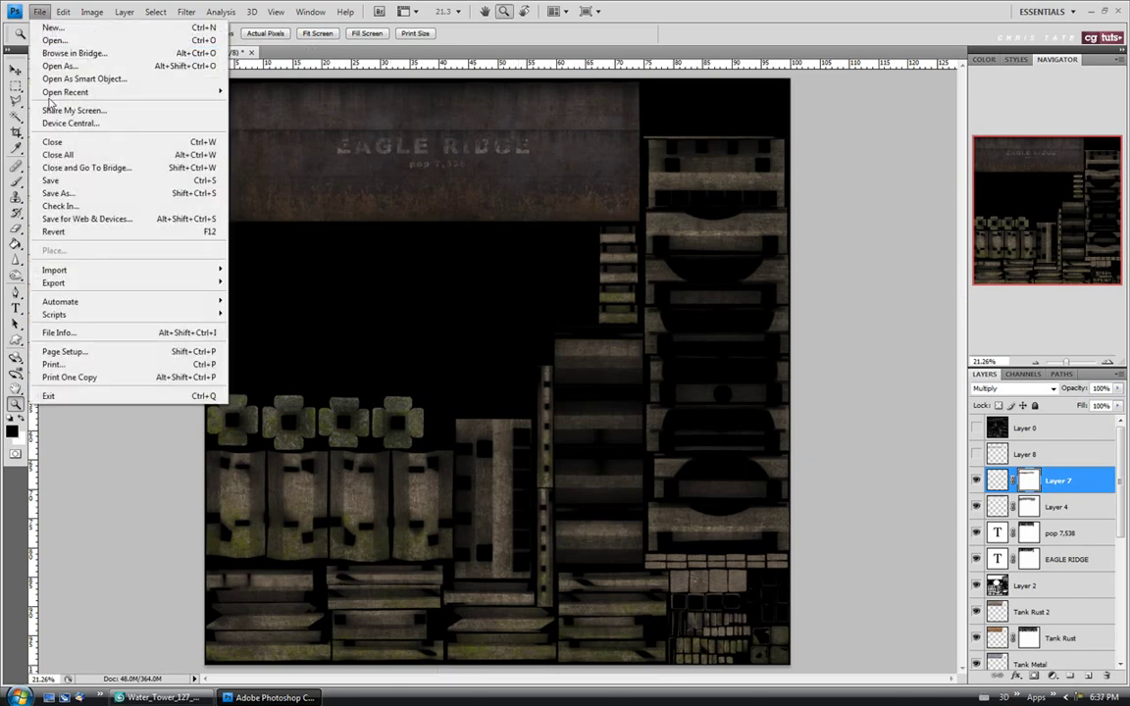
pyautogui.click(200, 422)
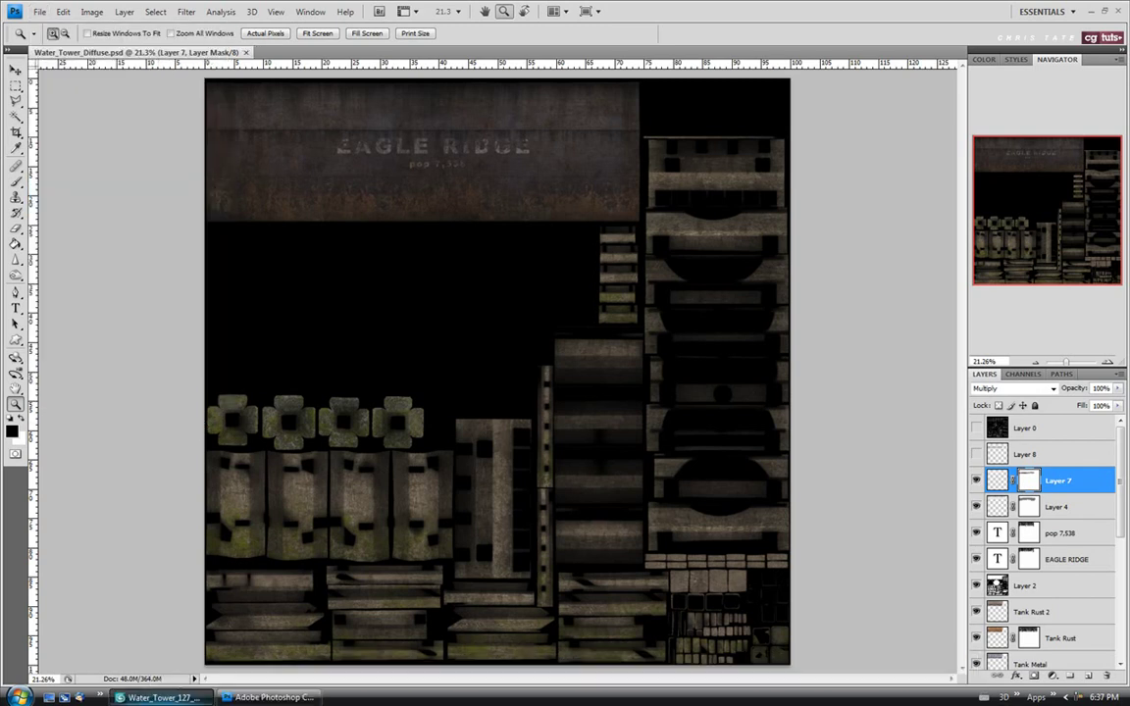
pyautogui.hotkey('alt', 'Tab')
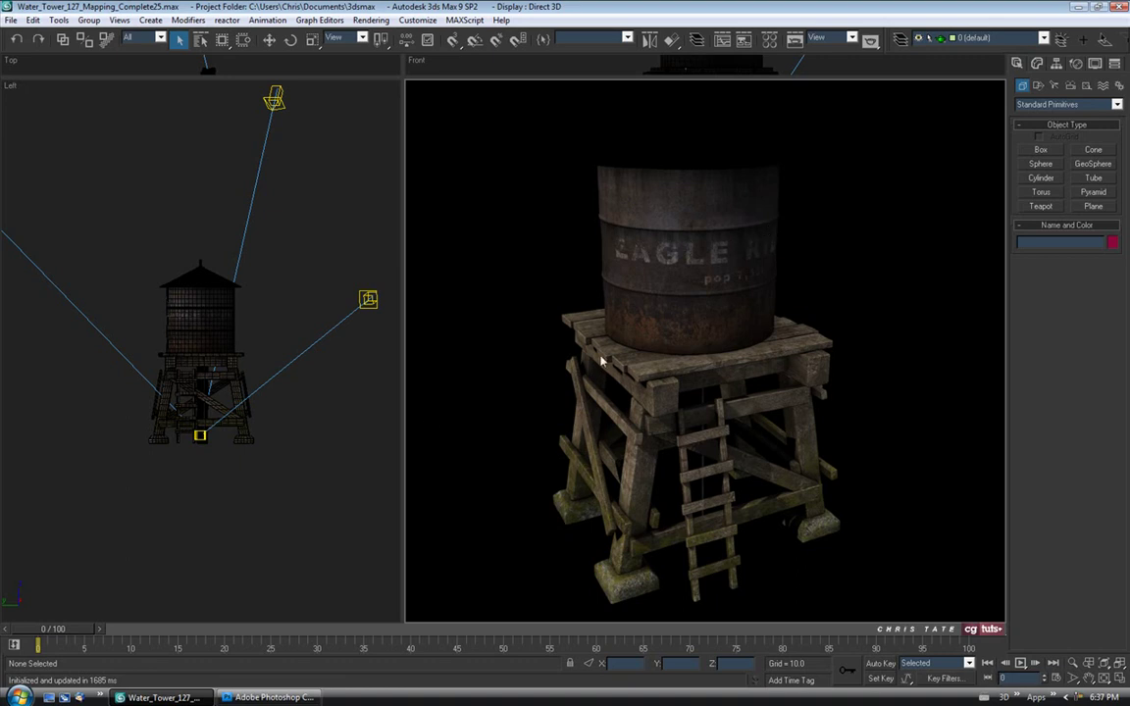
# Step: After reviewing the drip-grimed tank in 3ds Max, switch back to Photoshop via the taskbar
pyautogui.click(270, 697)
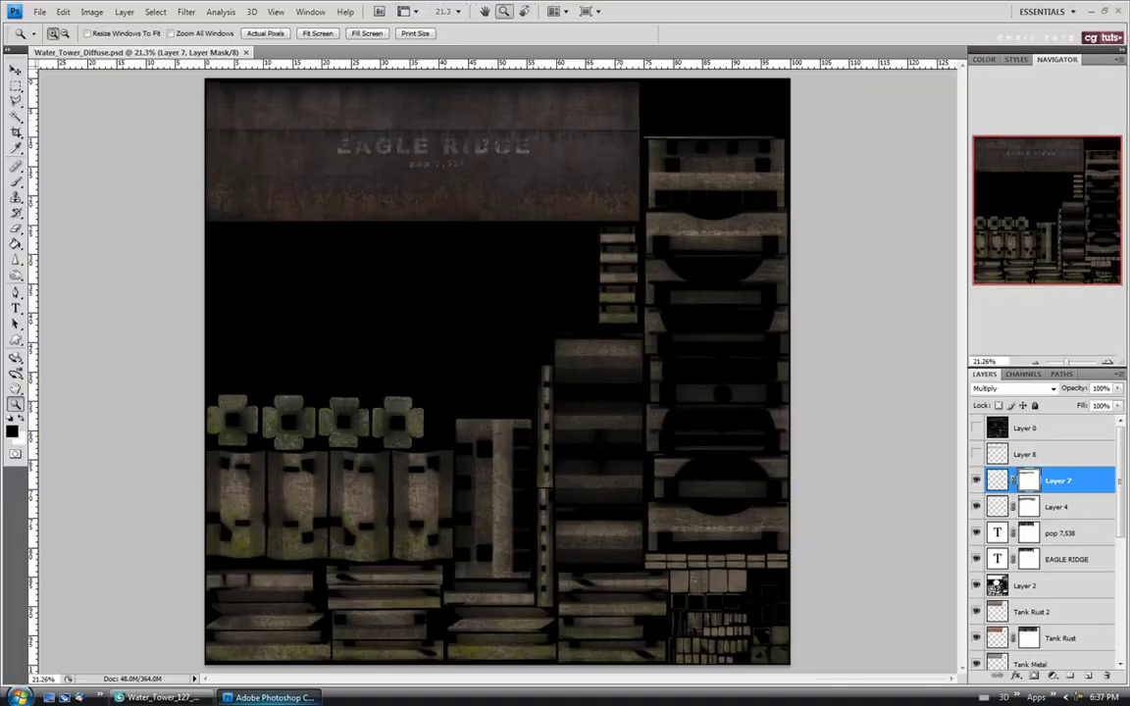
# Step: Zoom in on the EAGLE RIDGE strip and delete the hidden Layer 8 drip copy
pyautogui.click(322, 134)
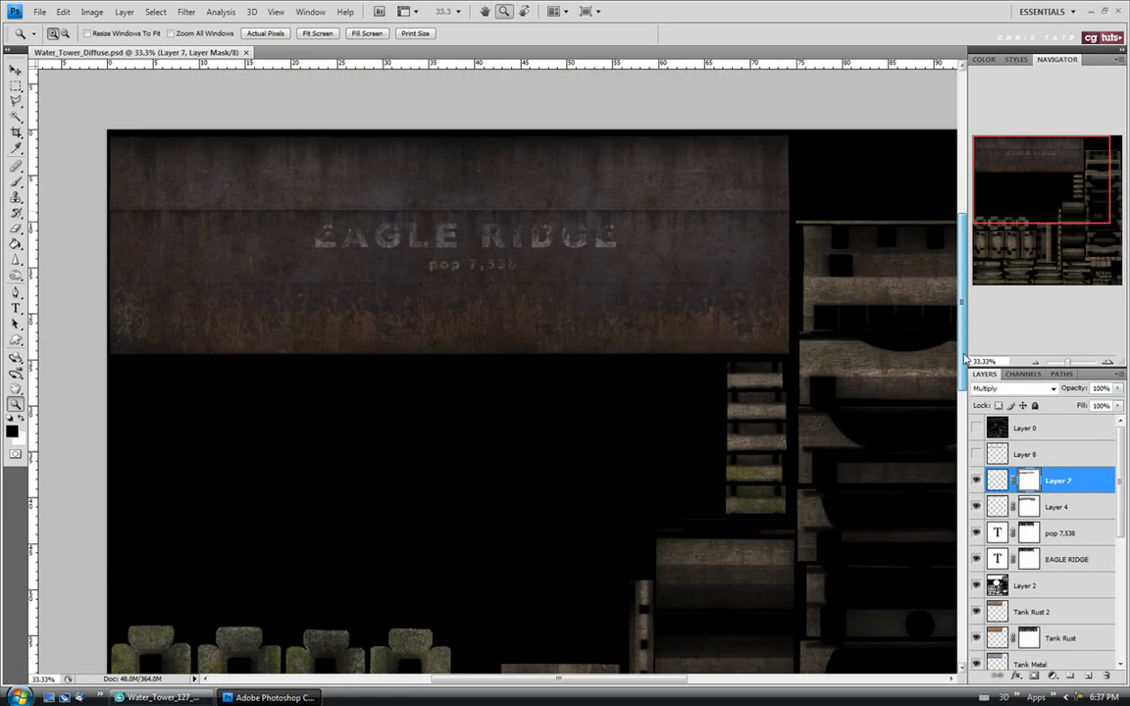
pyautogui.click(383, 91)
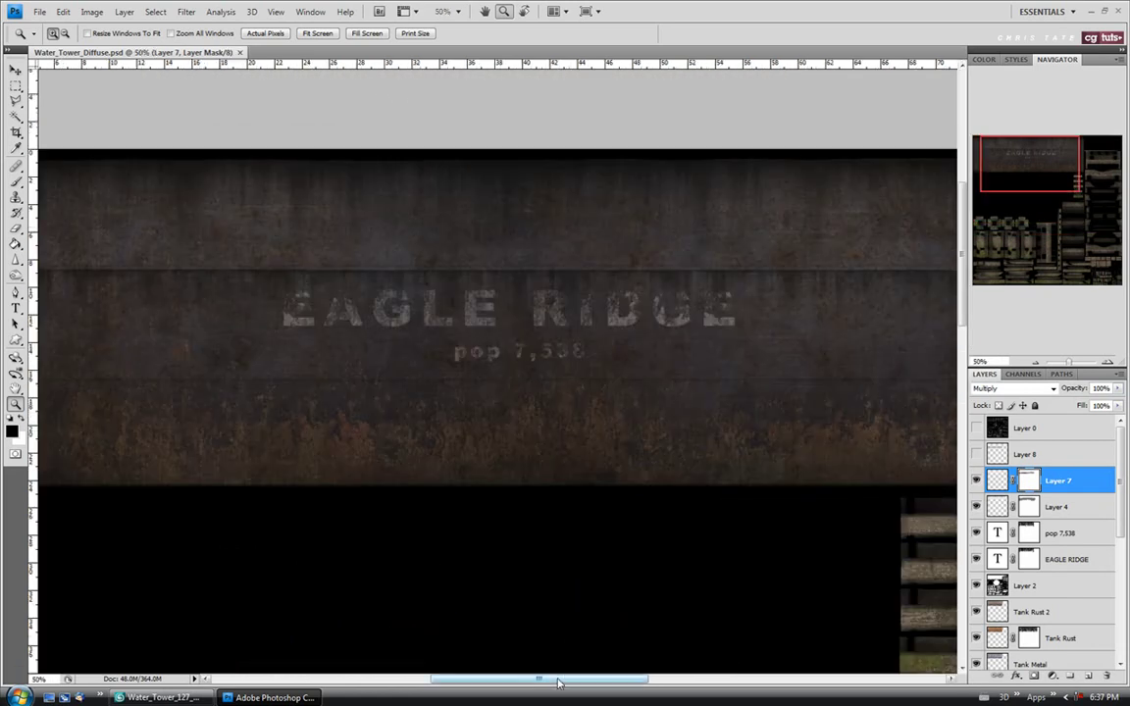
pyautogui.moveTo(557, 678); pyautogui.dragTo(541, 684)
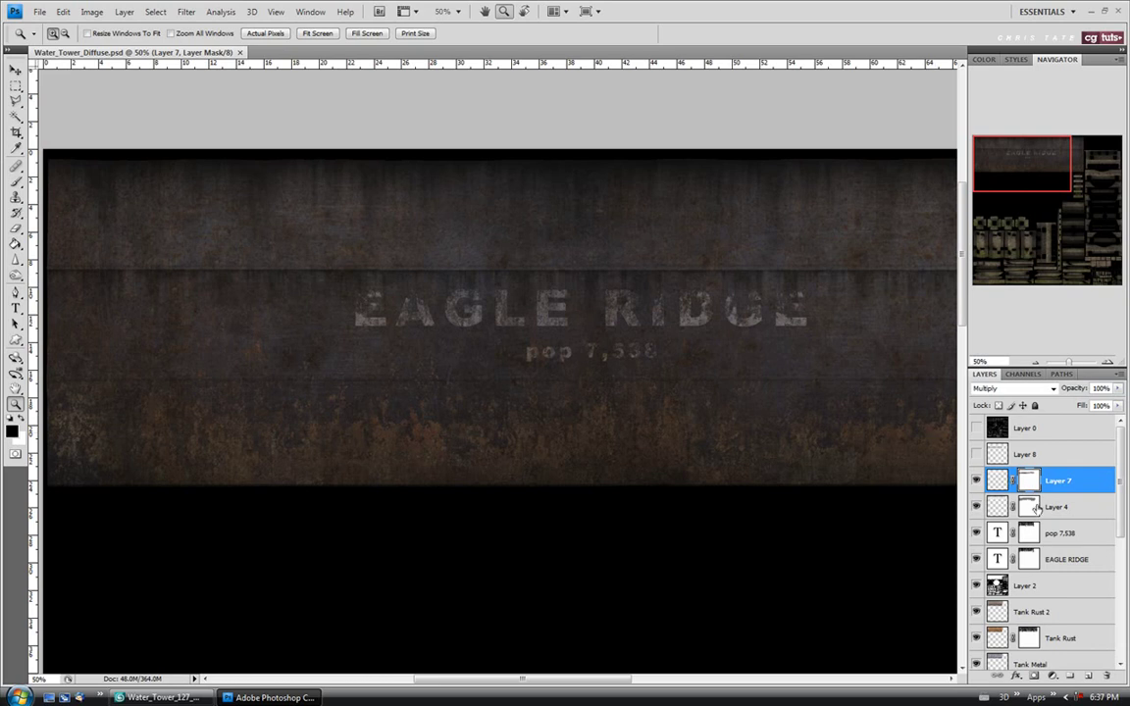
pyautogui.click(1047, 455)
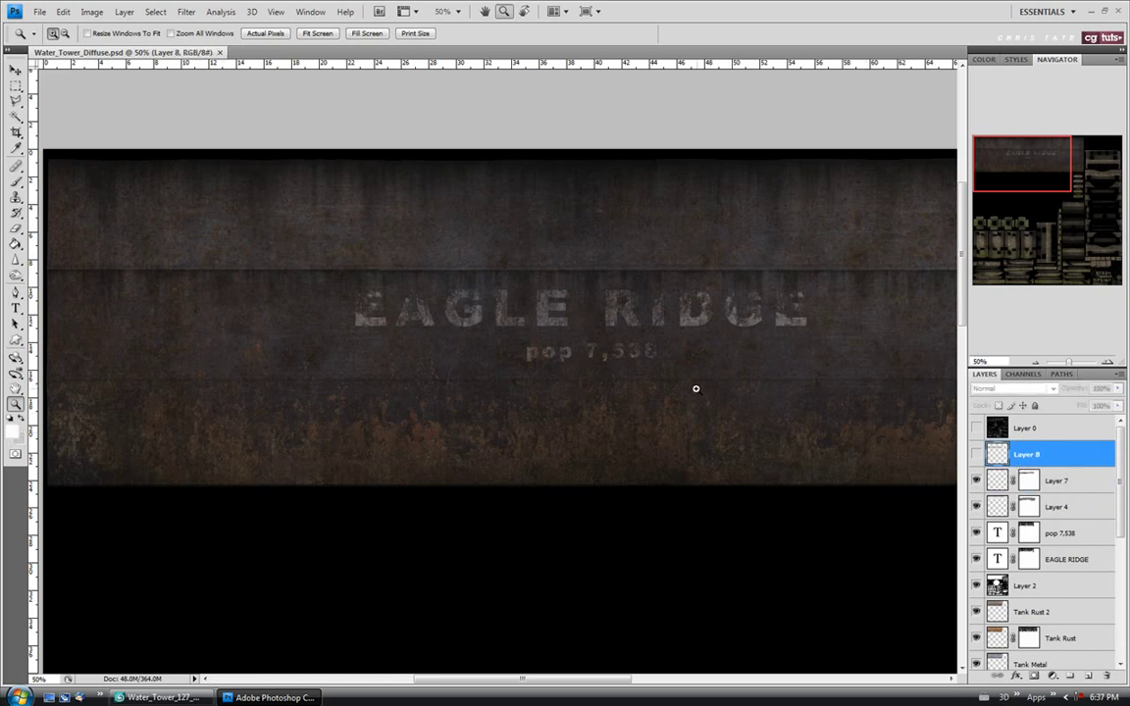
pyautogui.click(1107, 677)
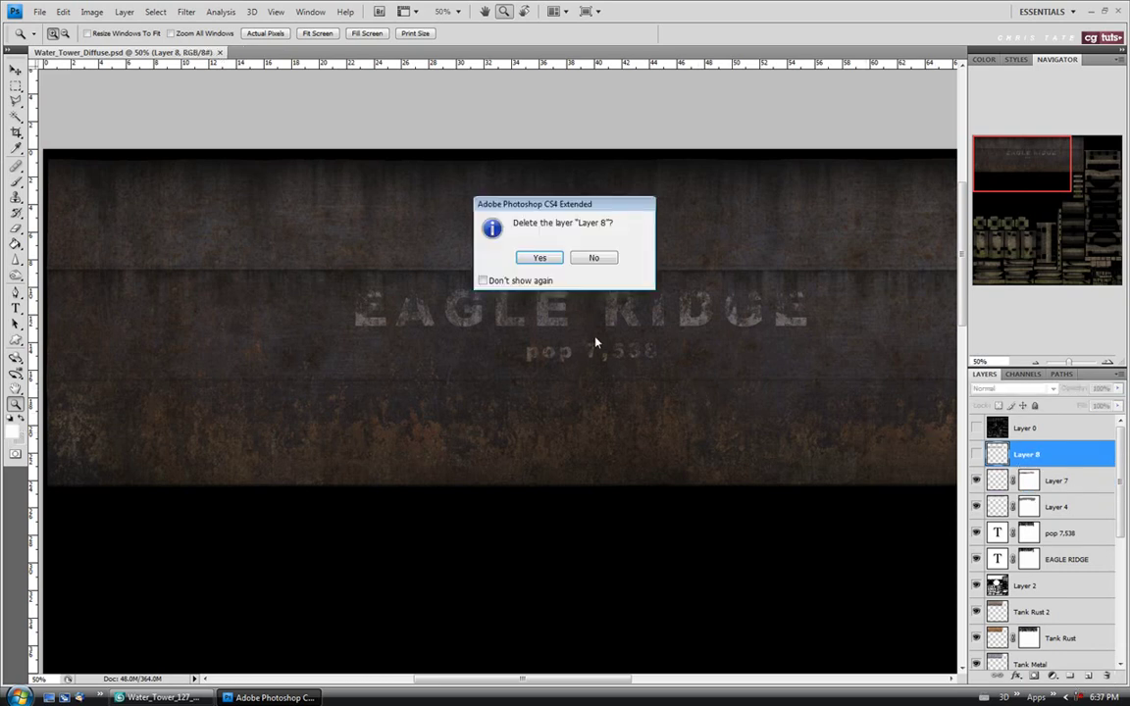
pyautogui.click(538, 258)
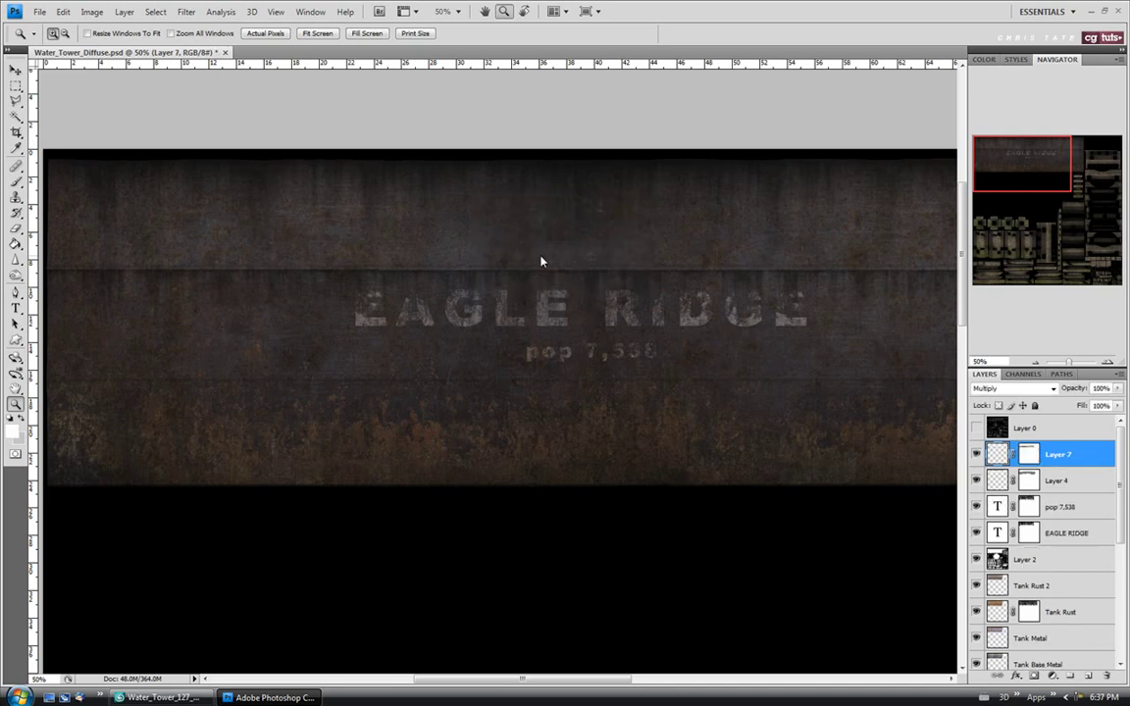
# Step: Duplicate Layer 7, hide the new Layer 7 copy, and select Layer 7 beneath it
pyautogui.rightClick(1062, 457)
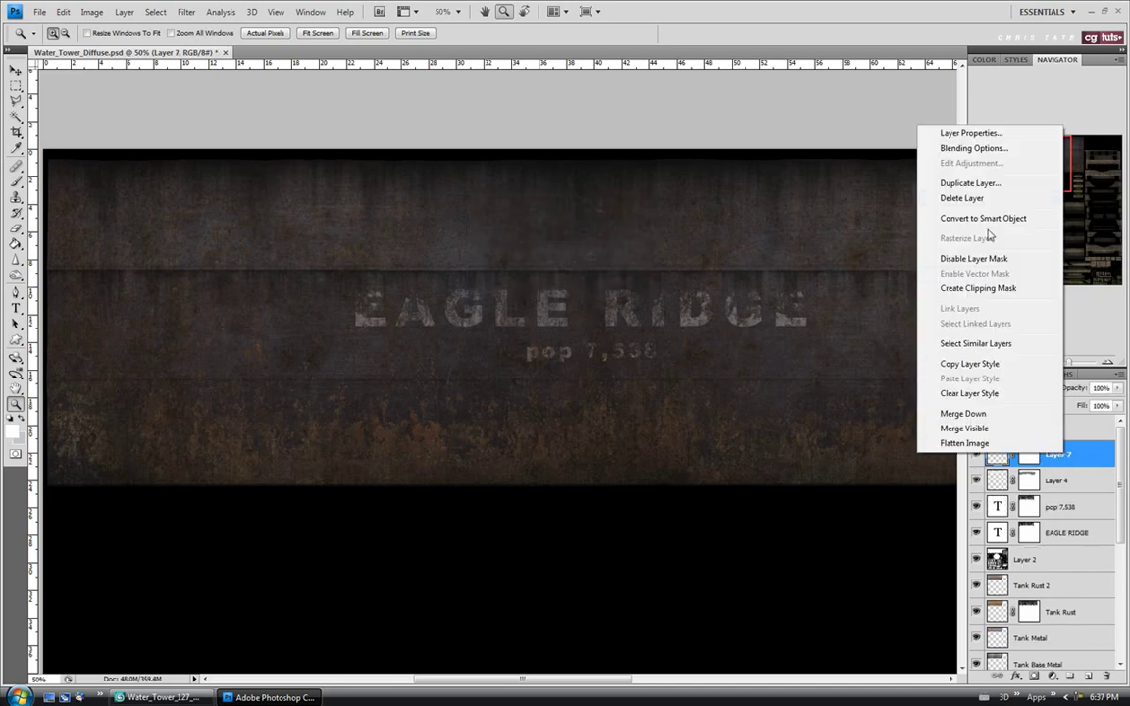
pyautogui.click(976, 183)
pyautogui.click(677, 215)
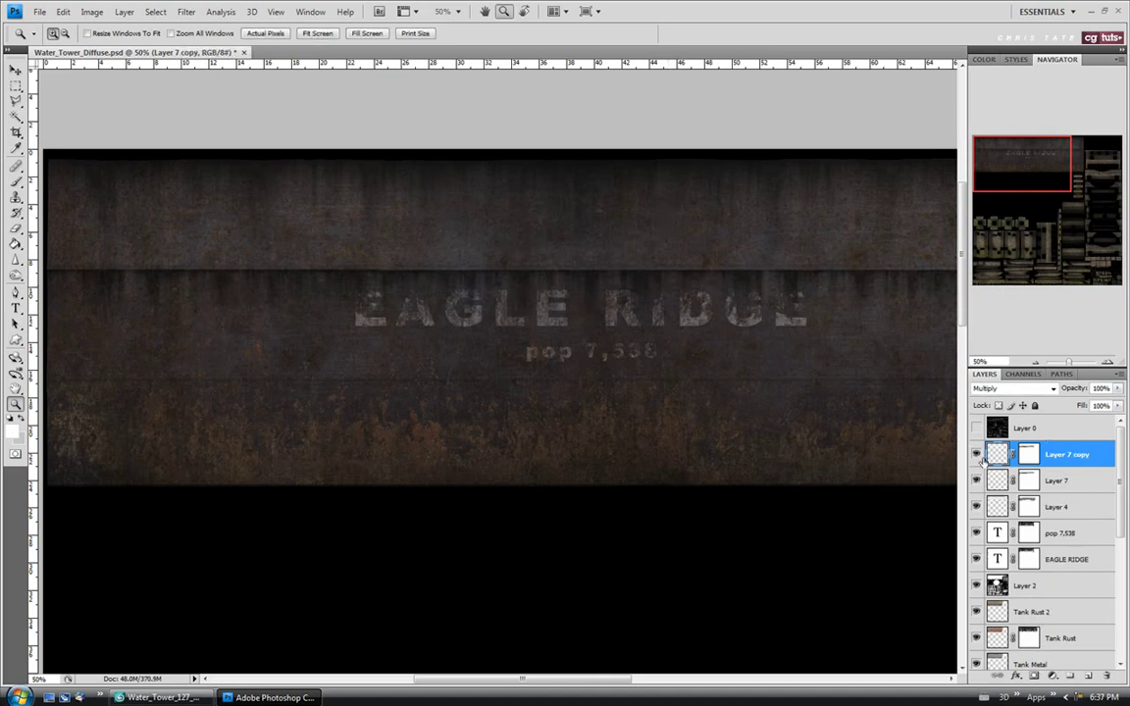
pyautogui.click(976, 456)
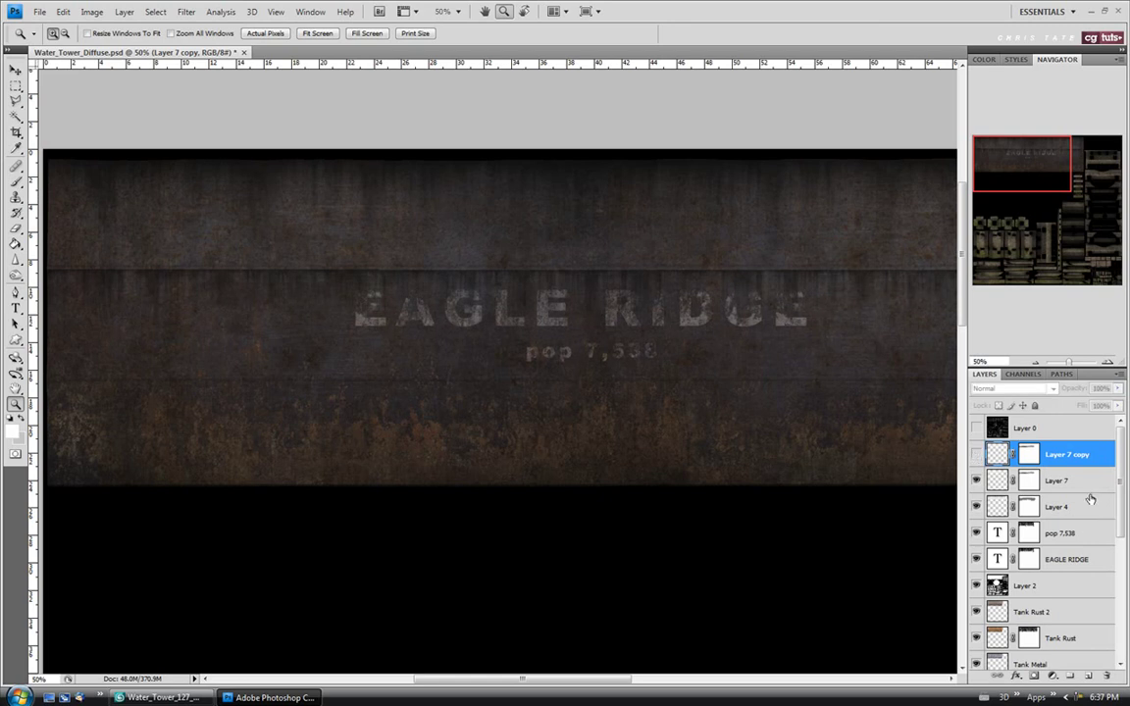
pyautogui.hotkey('alt', '[')
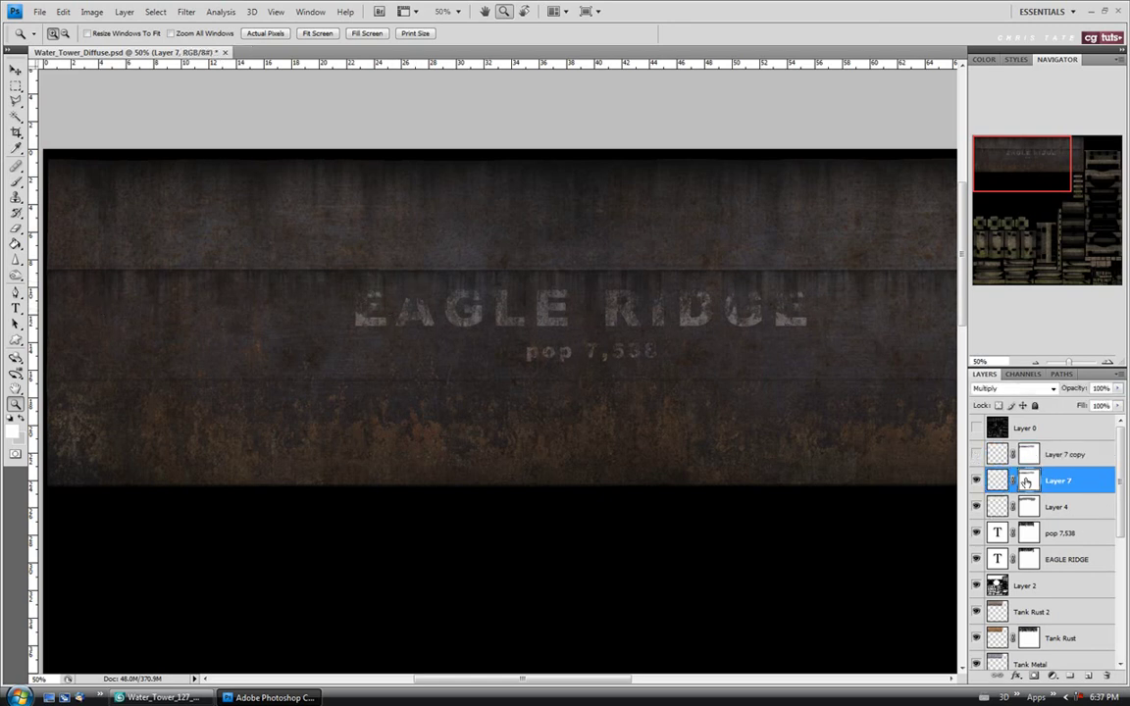
# Step: Target Layer 7's mask and set up a soft brush shrunk to size 35
pyautogui.hotkey('ctrl', '\\')
pyautogui.click(15, 182)
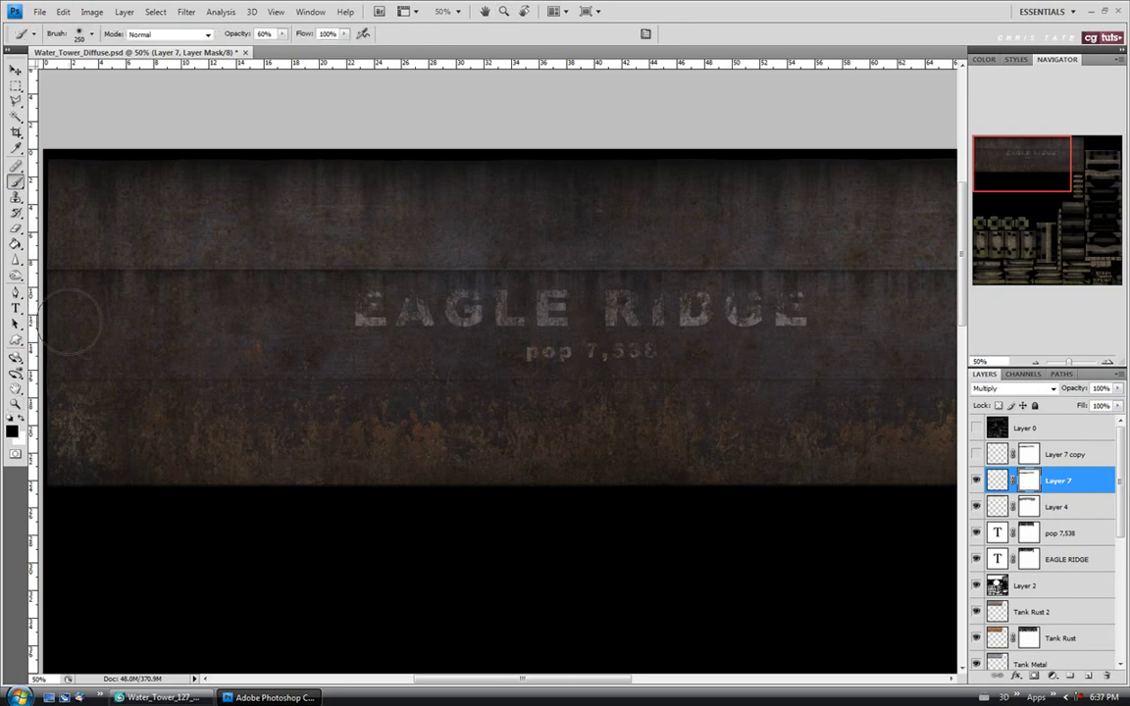
pyautogui.press('[')
pyautogui.press('[')
pyautogui.press('[')
pyautogui.press('[')
pyautogui.press('[')
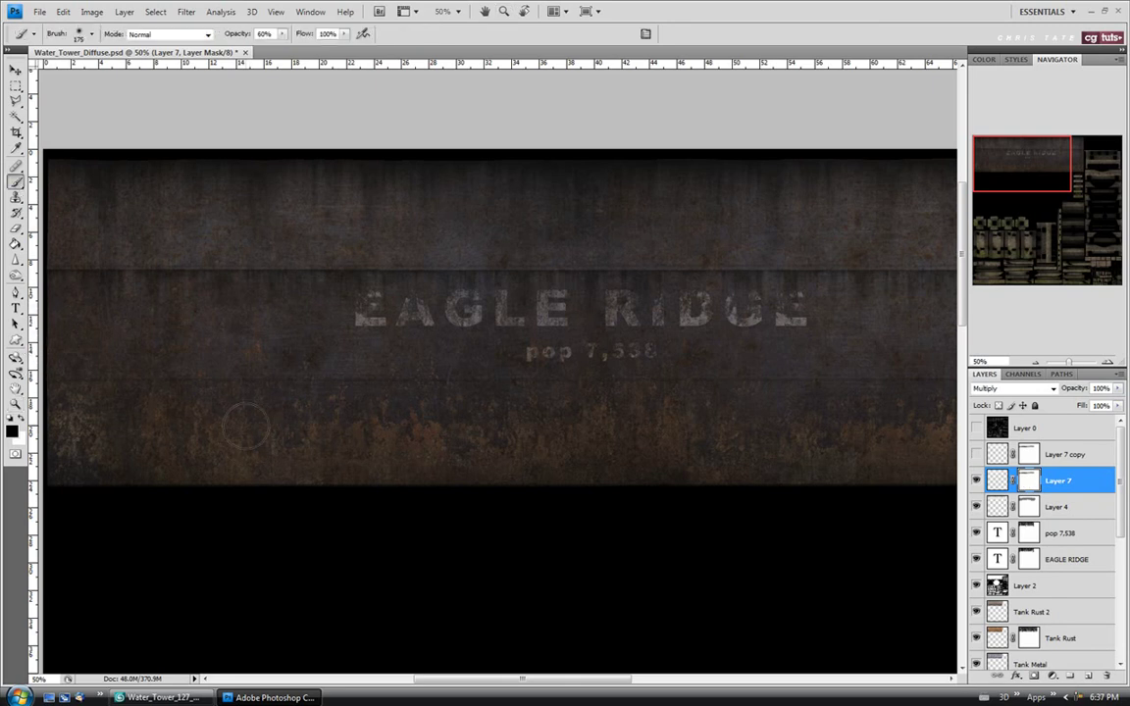
pyautogui.press('[')
pyautogui.press('[')
pyautogui.press('[')
pyautogui.click(92, 36)
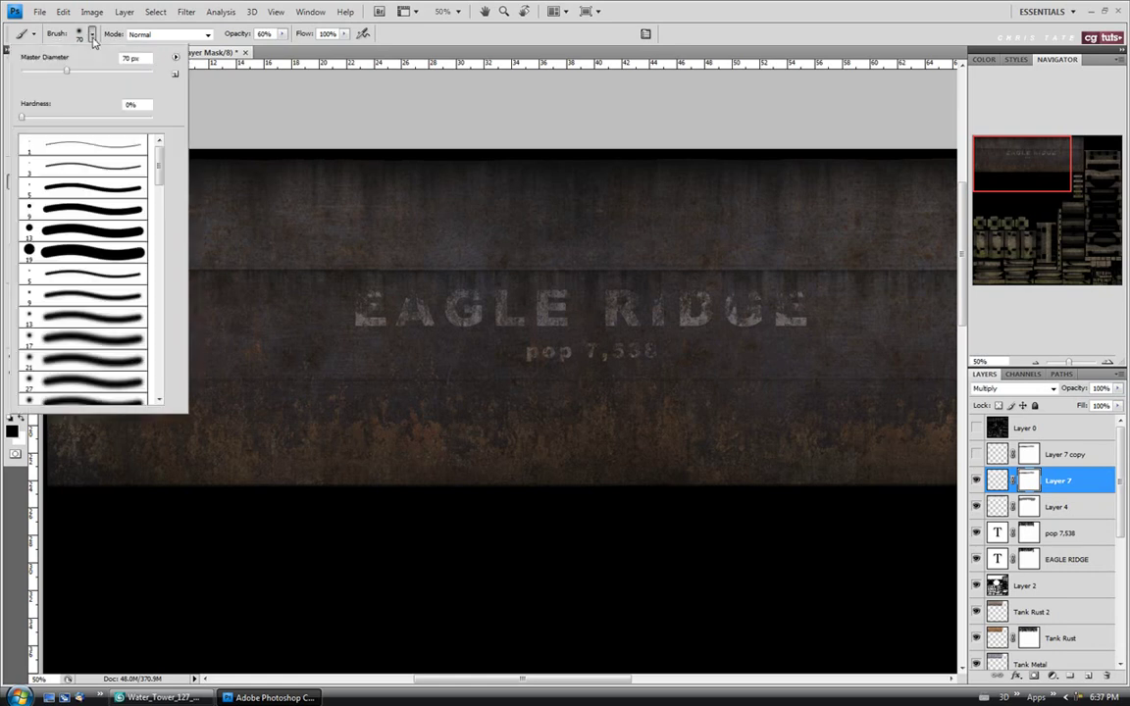
pyautogui.click(93, 37)
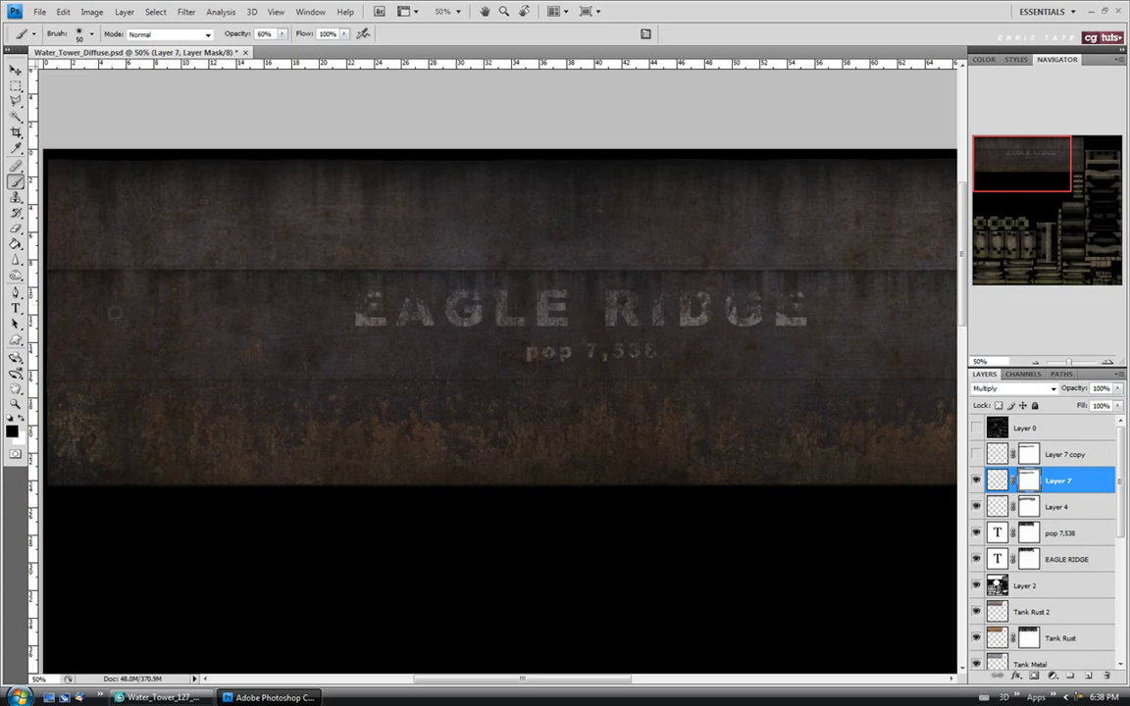
pyautogui.press('[')
pyautogui.press('[')
pyautogui.press('[')
# Step: Paint black on Layer 7's mask to fade grime between EAGLE and RIDGE
pyautogui.click(596, 321)
pyautogui.hscroll(5, 572, 558)
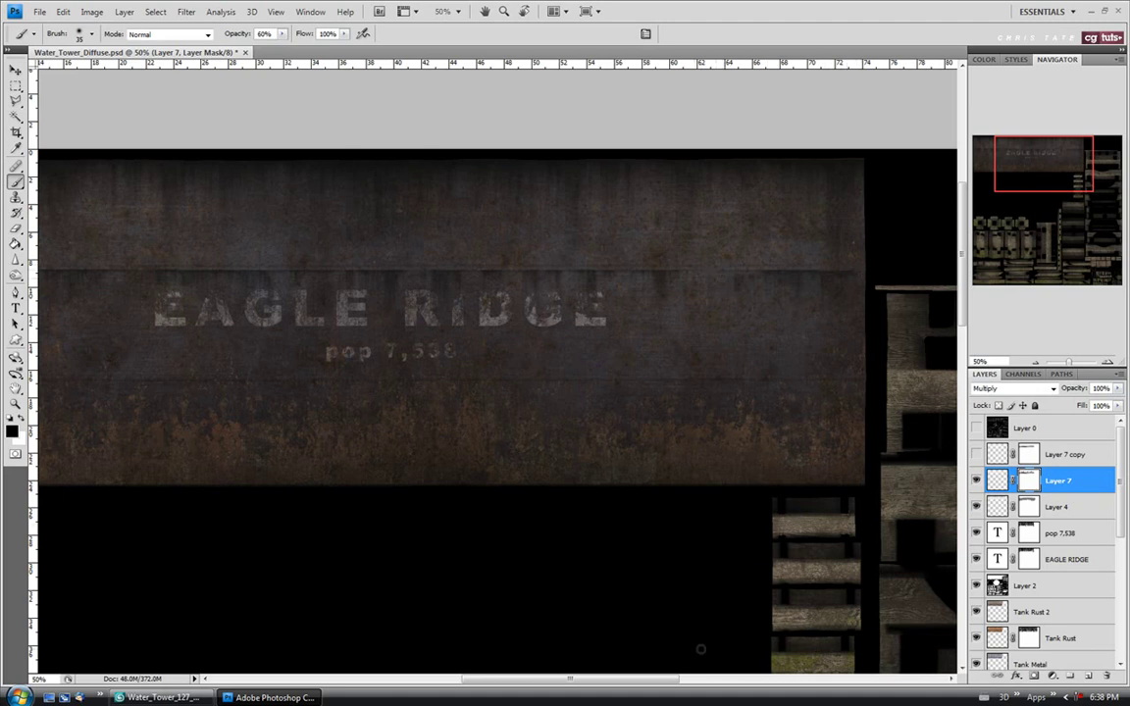
pyautogui.hscroll(-5, 606, 677)
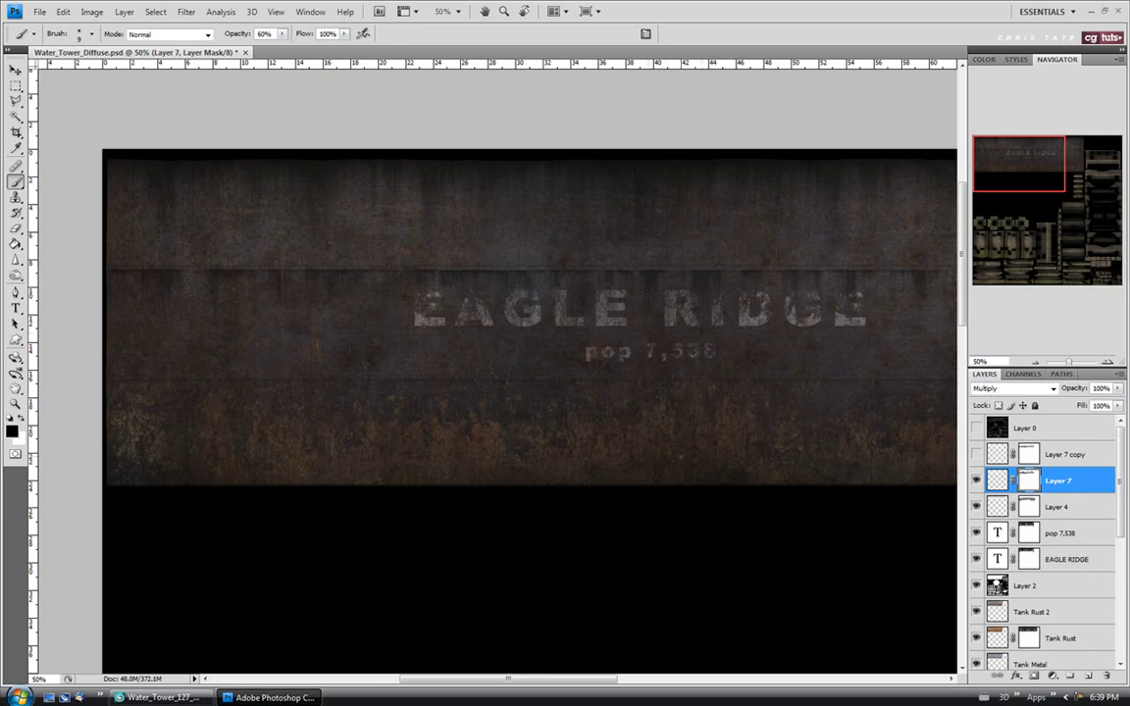
# Step: Fit the texture on screen, then select Layer 7 copy and make it visible
pyautogui.press('z')
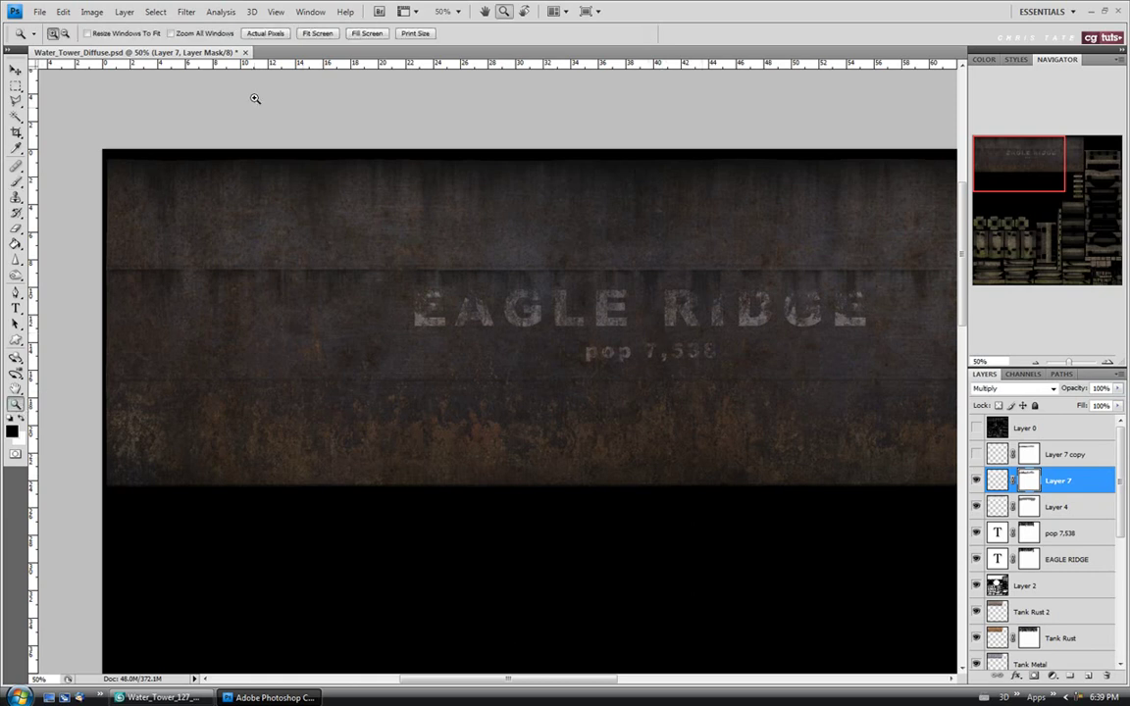
pyautogui.click(312, 33)
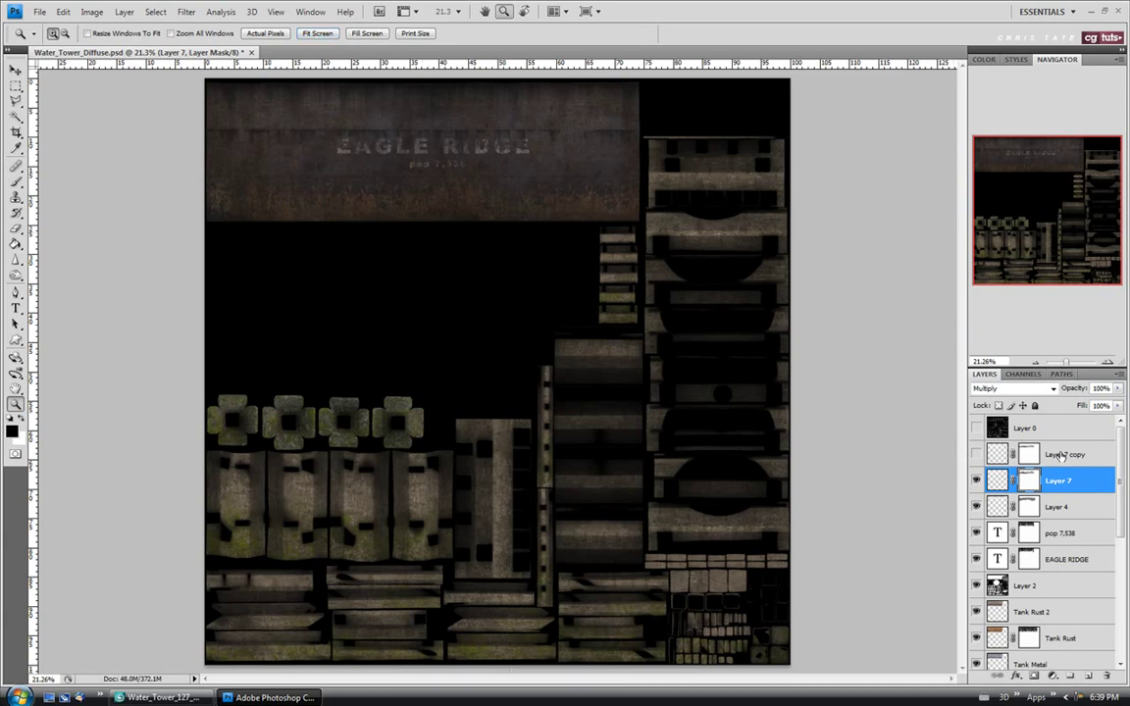
pyautogui.click(989, 455)
pyautogui.click(977, 455)
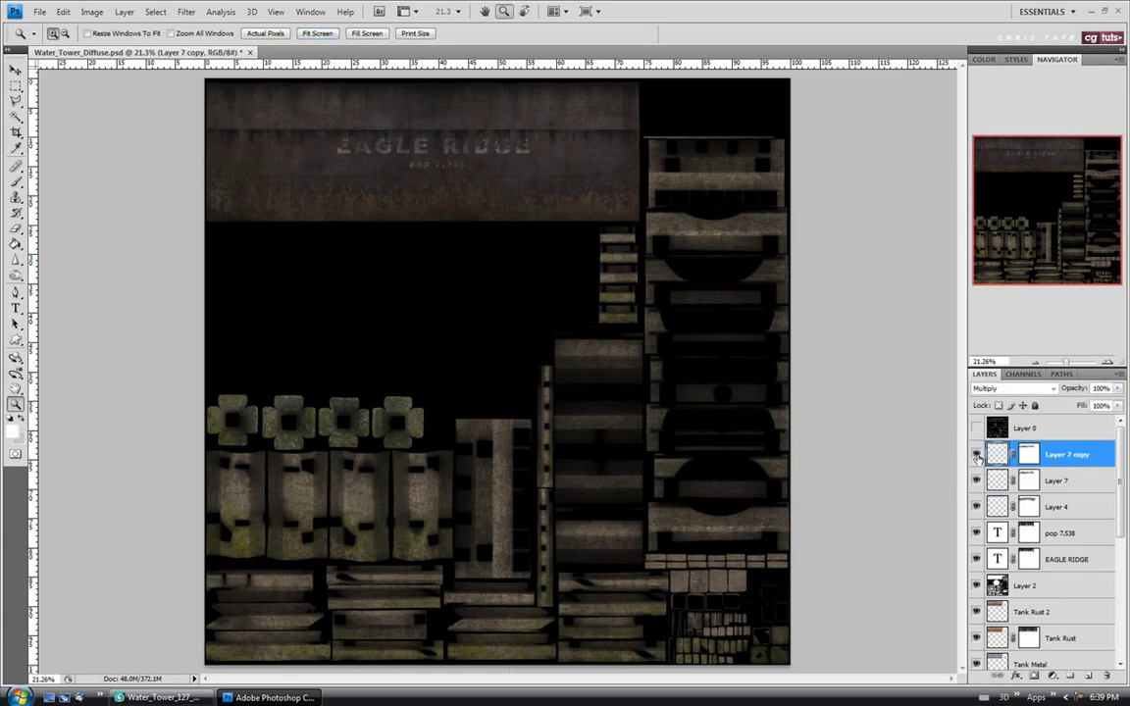
# Step: Zoom into the sign band, nudge Layer 7 copy's grime slightly lower, and target its mask
pyautogui.press('v')
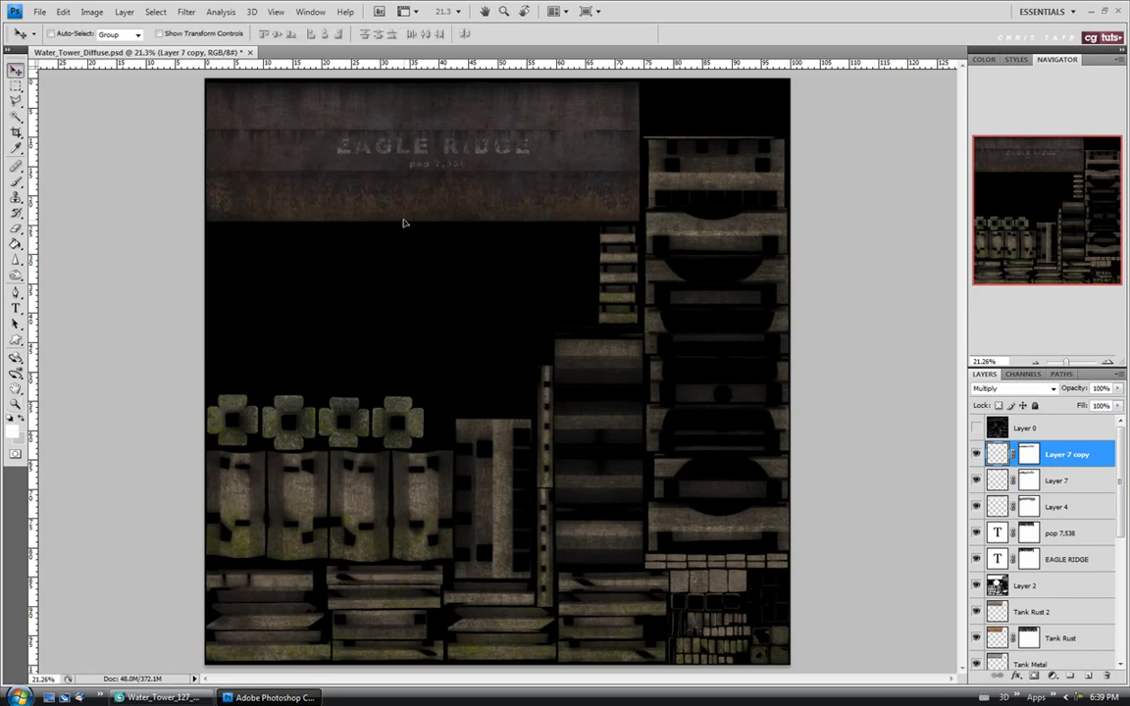
pyautogui.click(16, 404)
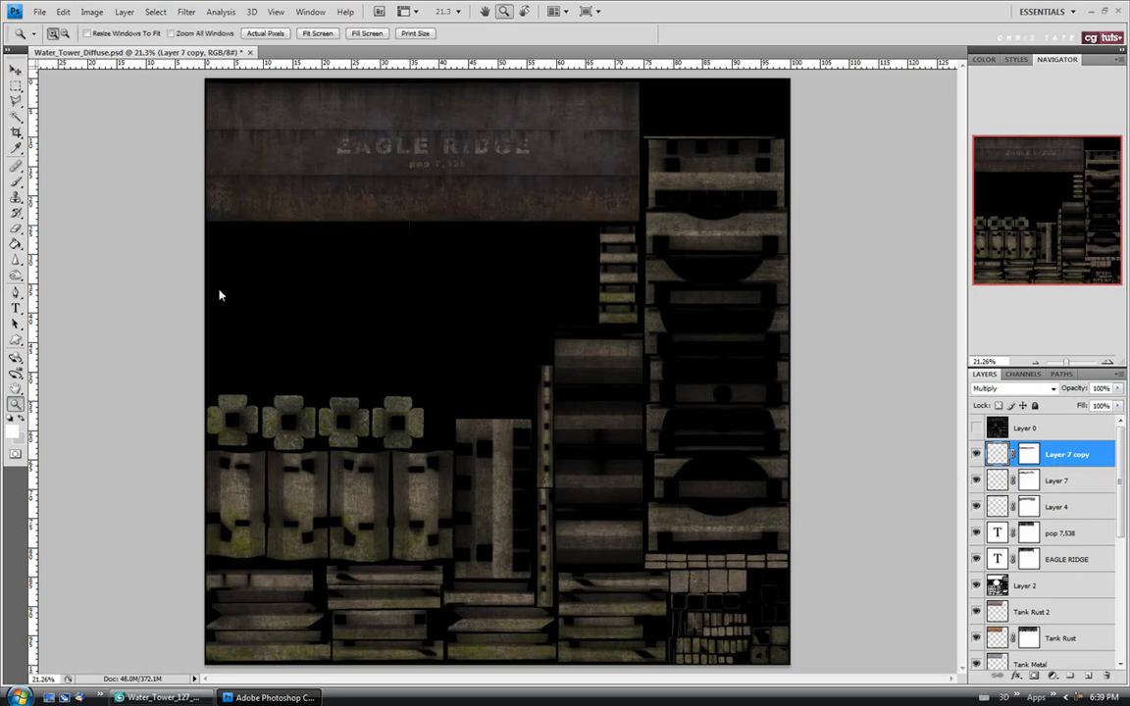
pyautogui.click(246, 167)
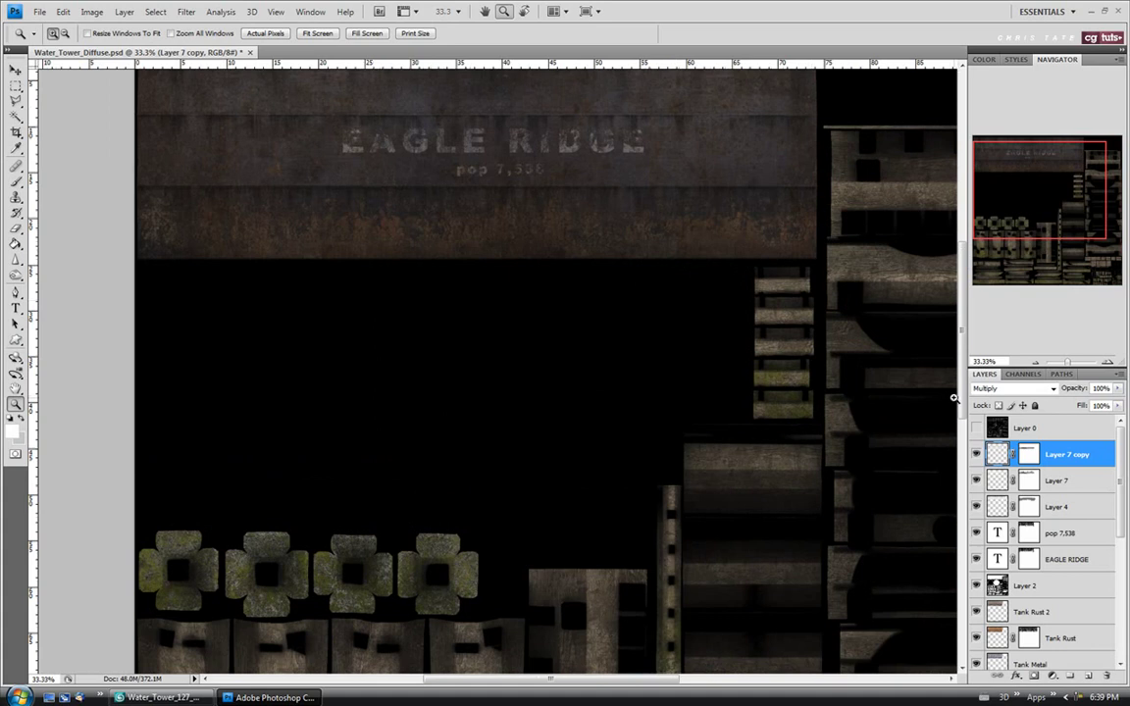
pyautogui.scroll(3, 784, 372)
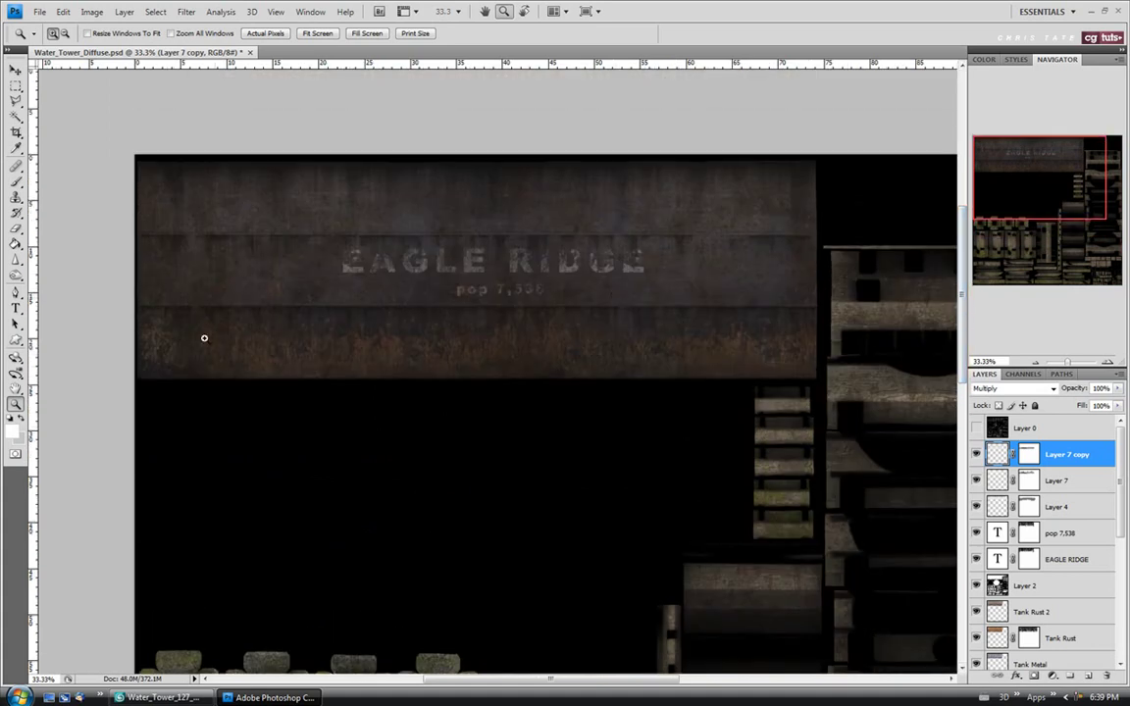
pyautogui.click(338, 297)
pyautogui.press('v')
pyautogui.moveTo(312, 342); pyautogui.dragTo(310, 354)
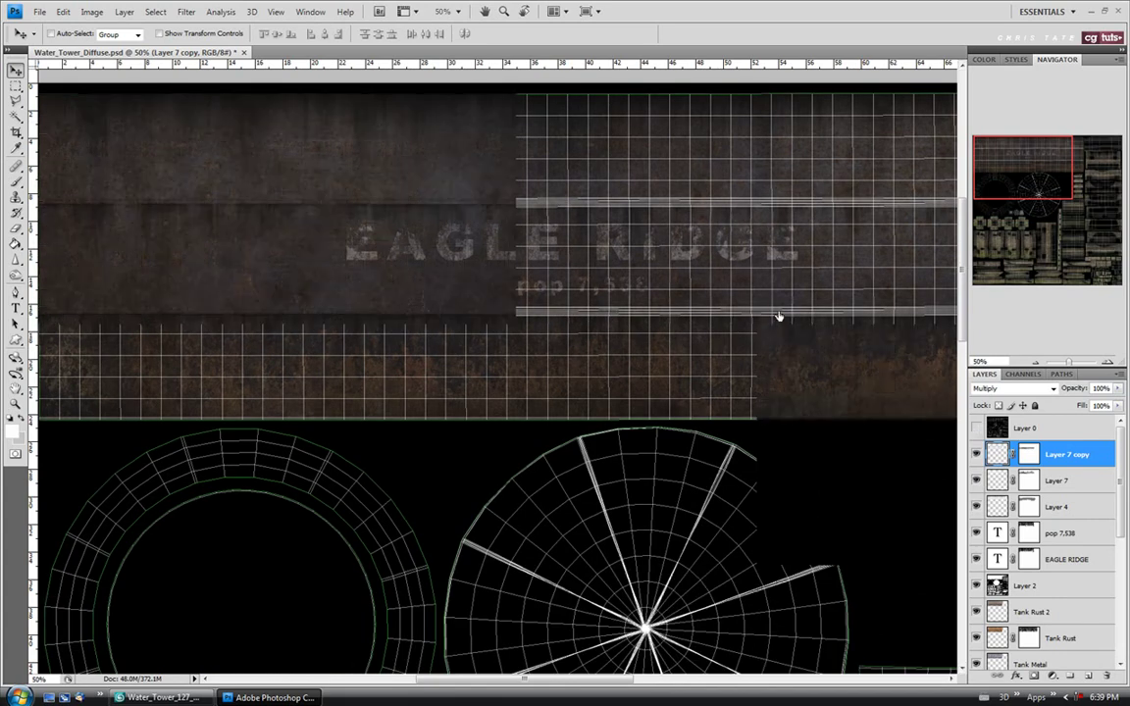
pyautogui.moveTo(677, 343); pyautogui.dragTo(677, 342)
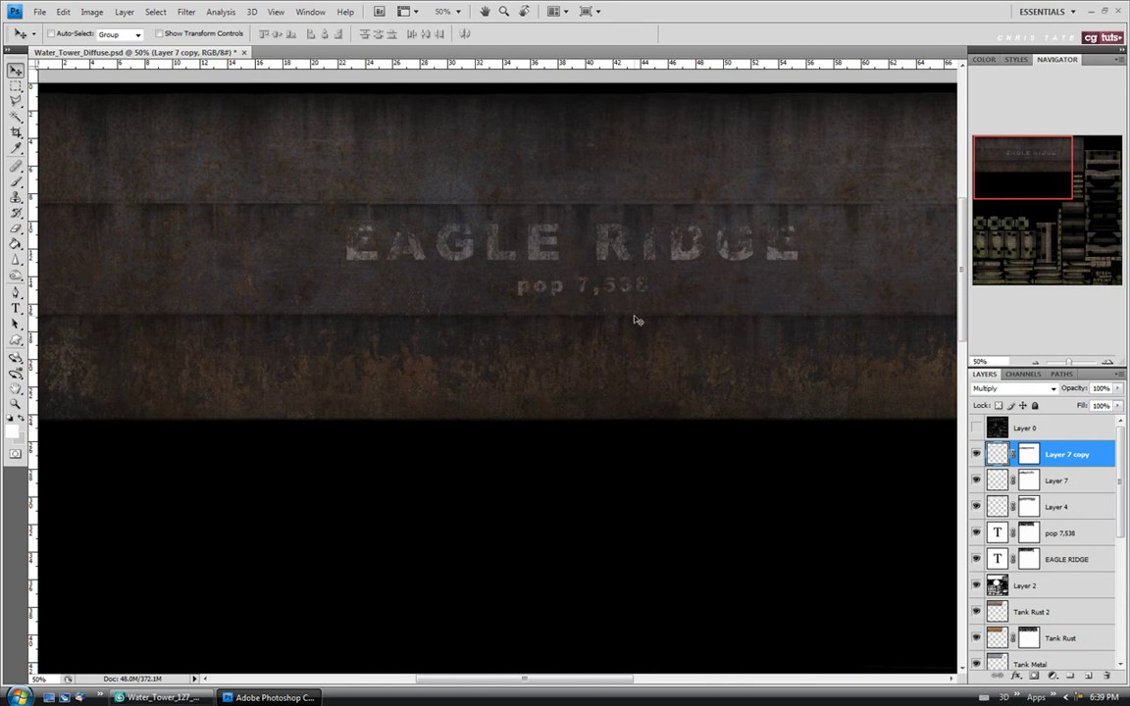
pyautogui.moveTo(479, 680); pyautogui.dragTo(458, 681)
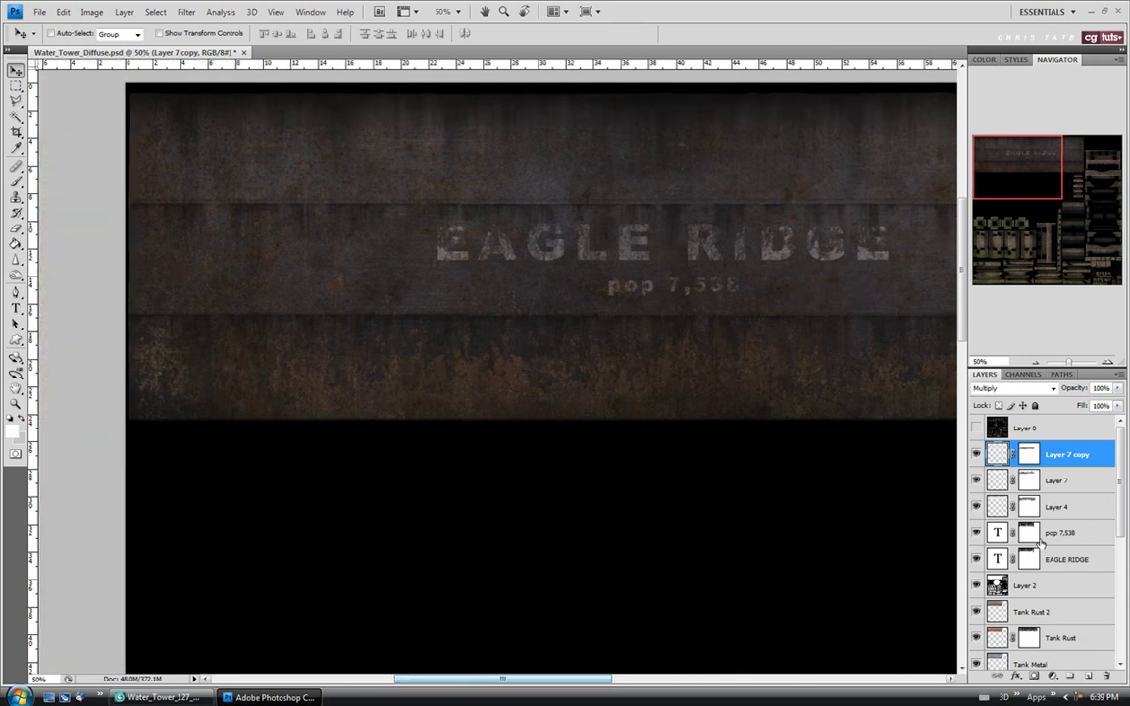
pyautogui.click(1030, 454)
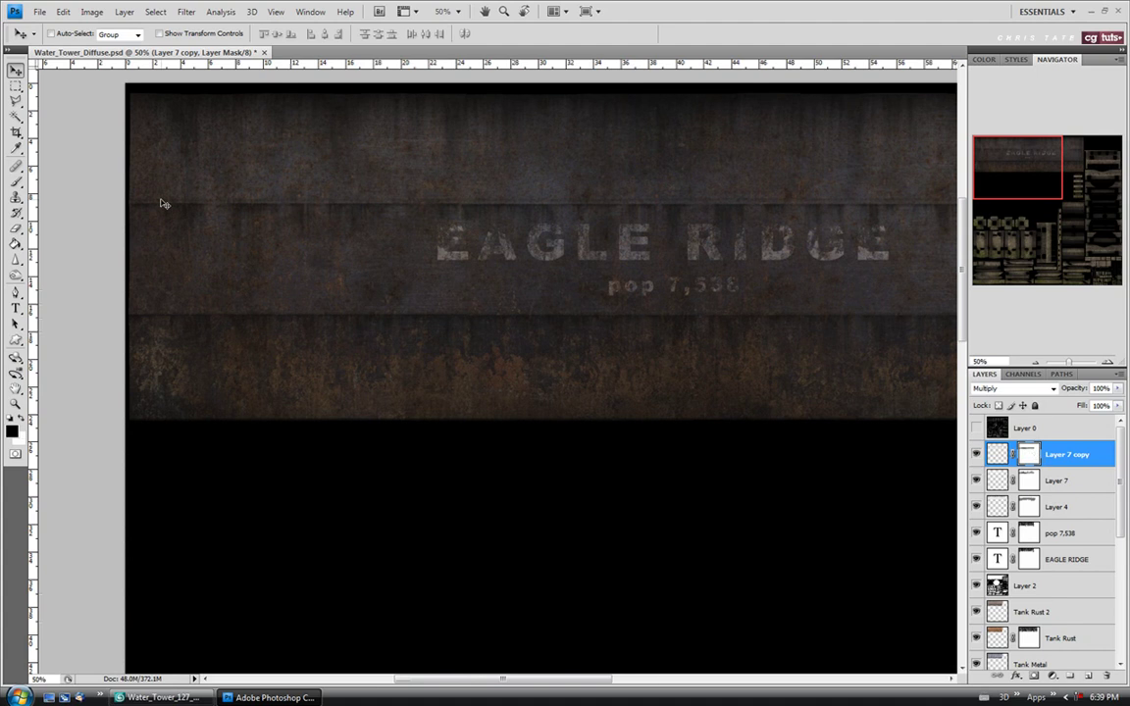
# Step: Paint black on Layer 7 copy's mask with a size-35 brush, fading grime around EAGLE RIDGE
pyautogui.click(15, 182)
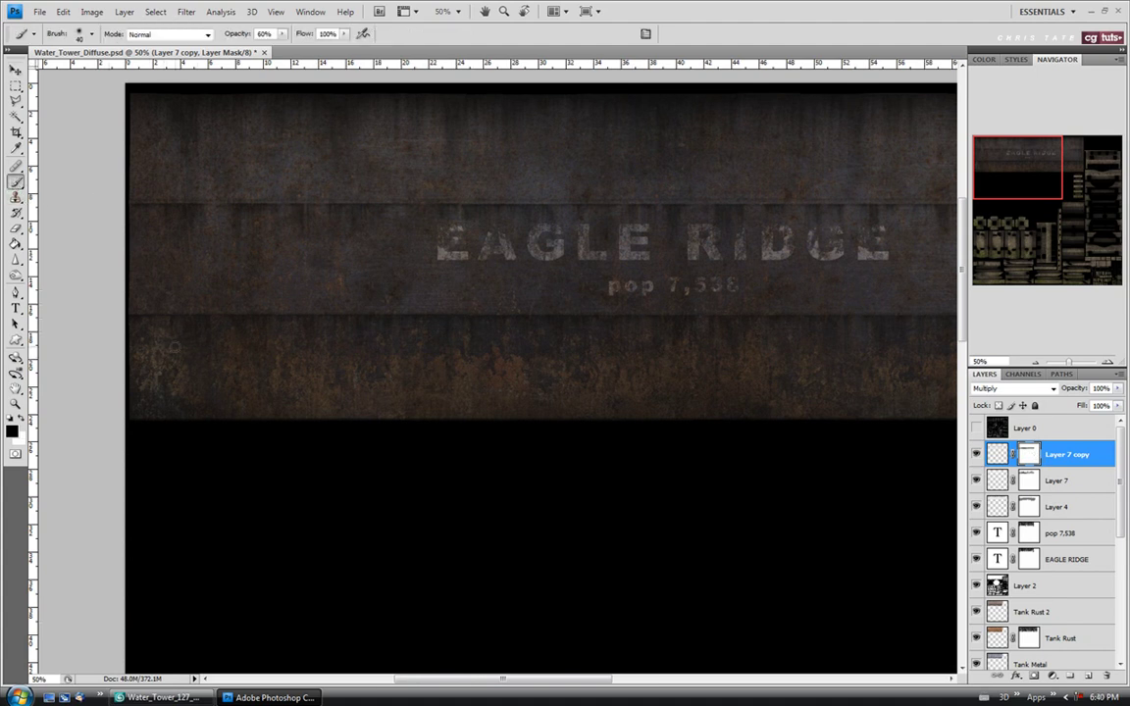
pyautogui.press(']')
pyautogui.press(']')
pyautogui.hotkey('ctrl', 'z')
pyautogui.press('[')
pyautogui.moveTo(547, 681); pyautogui.dragTo(591, 682)
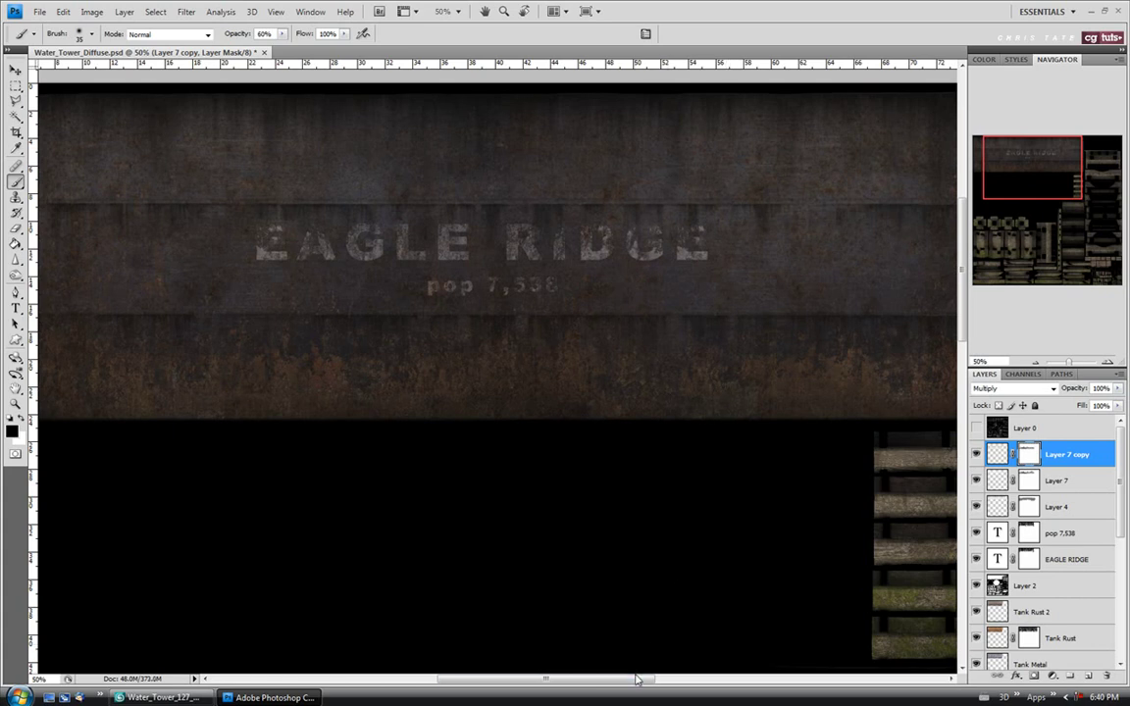
pyautogui.hscroll(3, 588, 608)
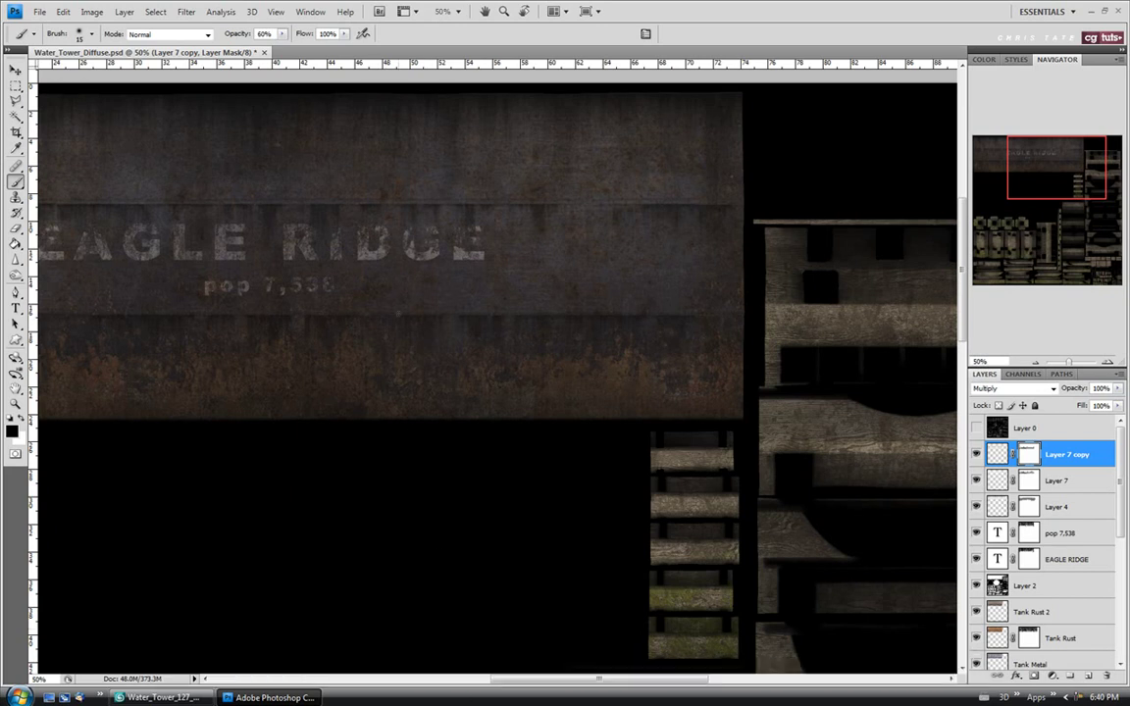
pyautogui.moveTo(598, 679); pyautogui.dragTo(530, 679)
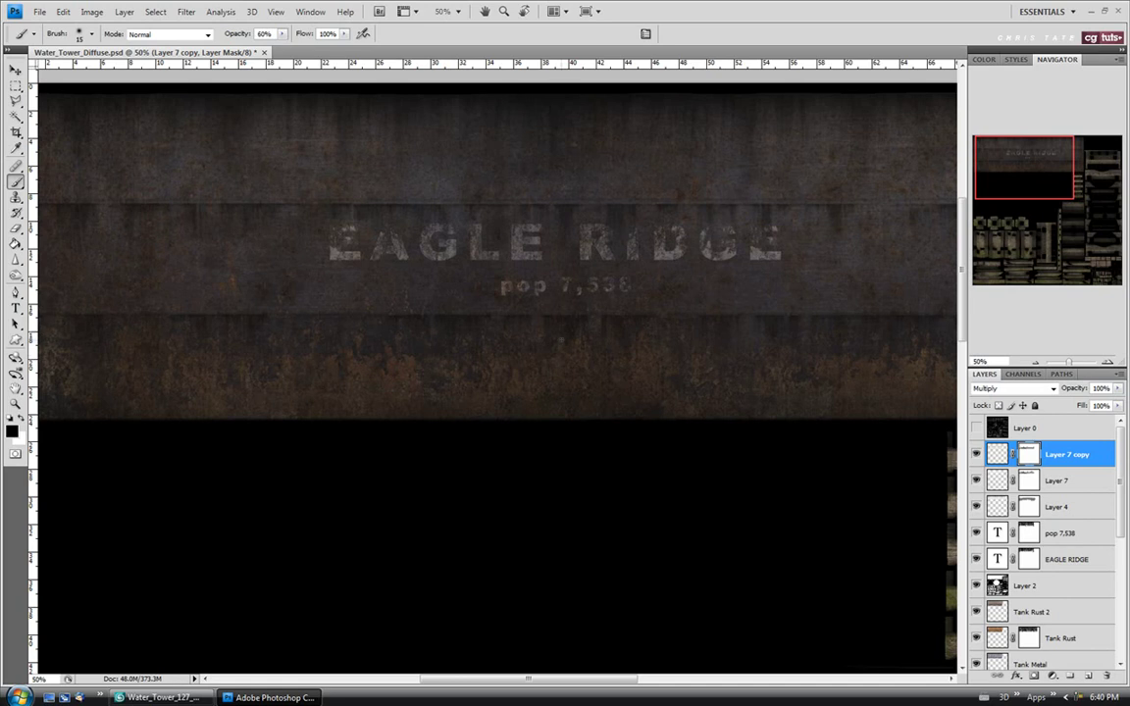
pyautogui.press(']')
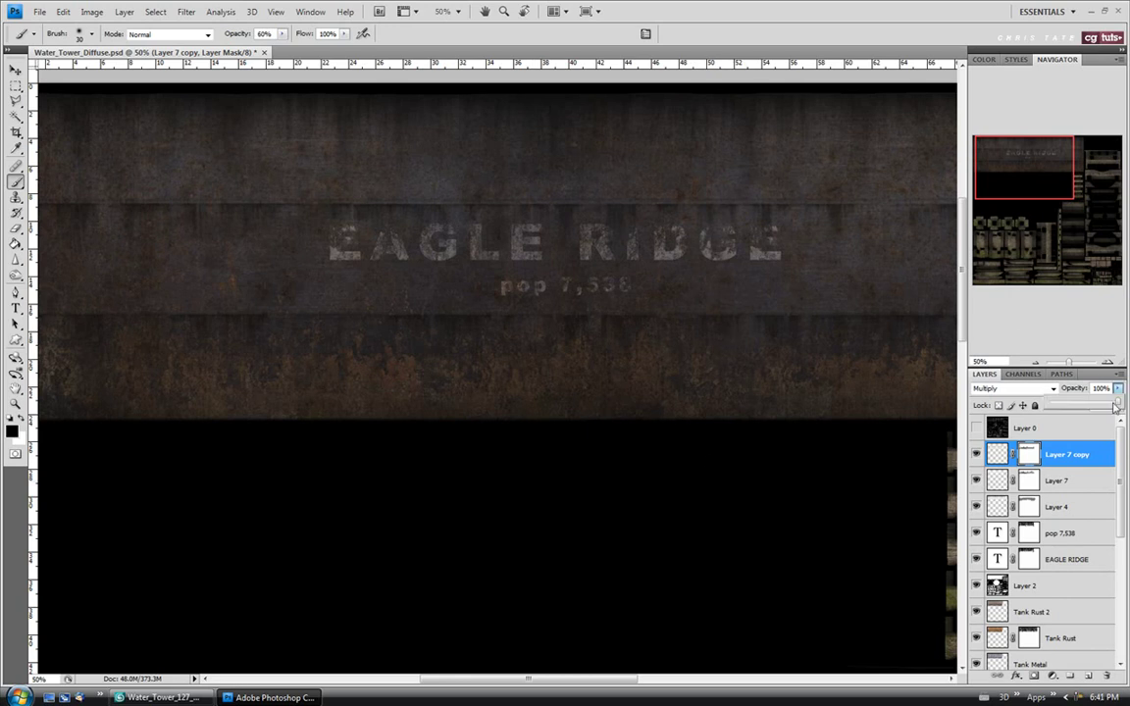
# Step: Reduce Layer 7 copy's opacity and lower Layer 7's opacity to 79%
pyautogui.moveTo(1116, 390)
pyautogui.mouseDown()
pyautogui.moveTo(1094, 409)
pyautogui.moveTo(1110, 408)
pyautogui.mouseUp()
pyautogui.click(1062, 480)
pyautogui.click(1119, 390)
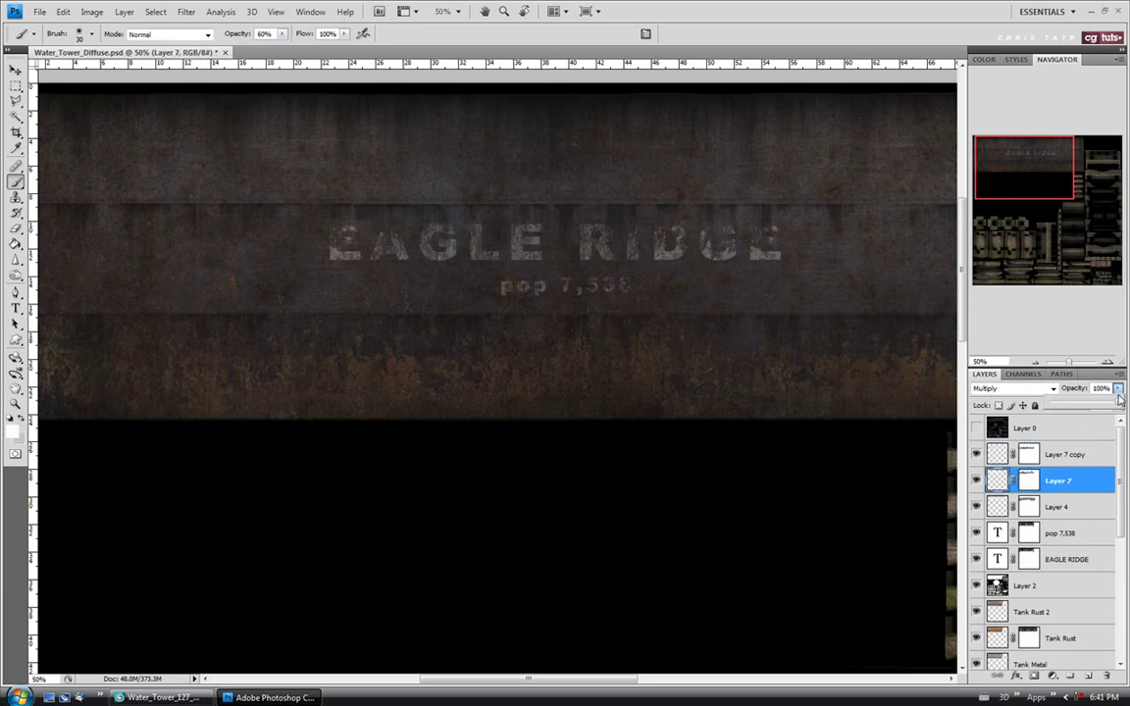
pyautogui.moveTo(1118, 405); pyautogui.dragTo(1105, 406)
pyautogui.click(15, 403)
# Step: Fit the whole texture on screen and switch to the 3ds Max water tower scene
pyautogui.click(315, 33)
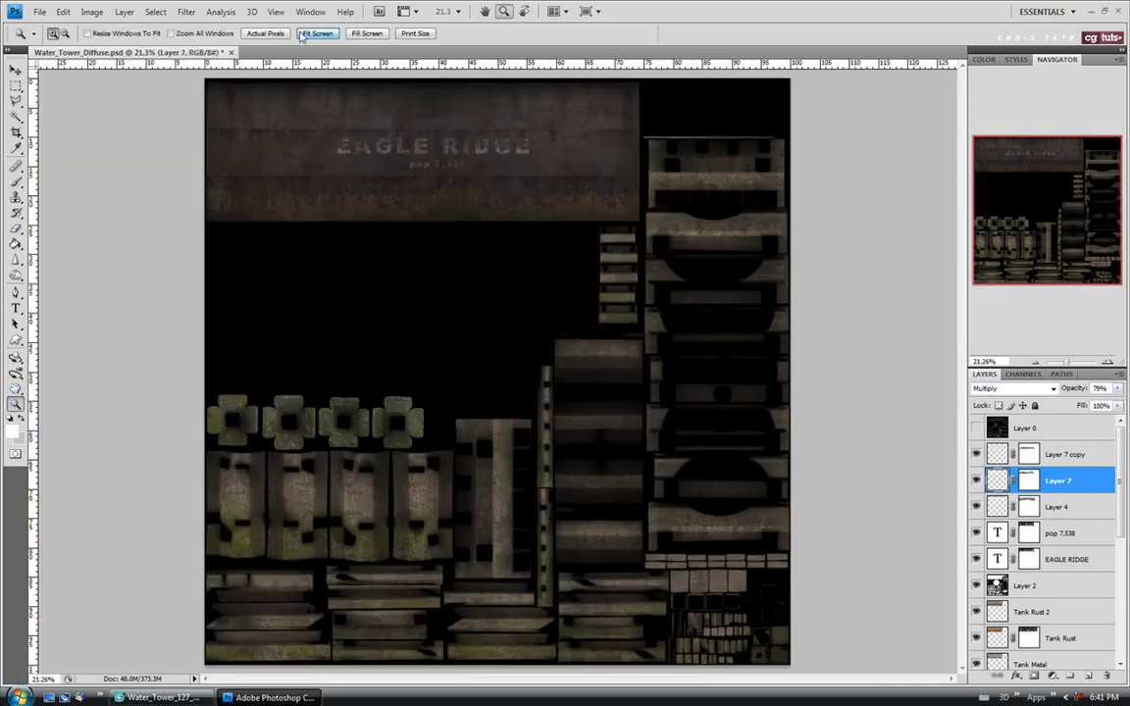
pyautogui.click(40, 12)
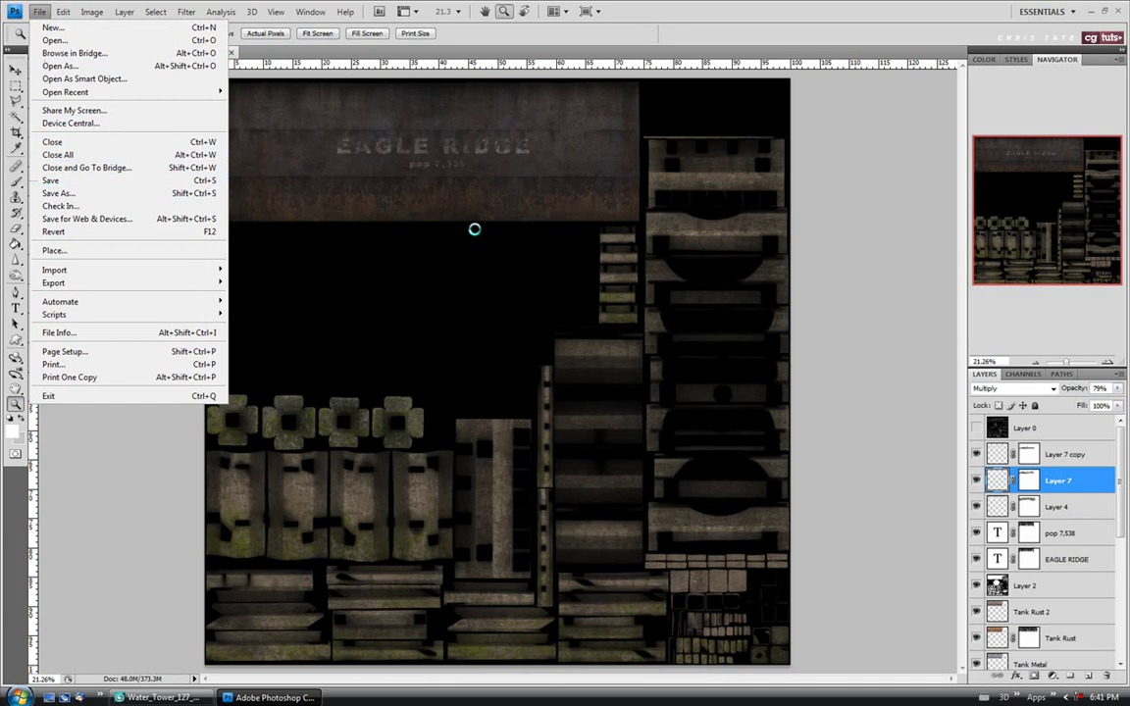
pyautogui.click(474, 228)
pyautogui.click(200, 700)
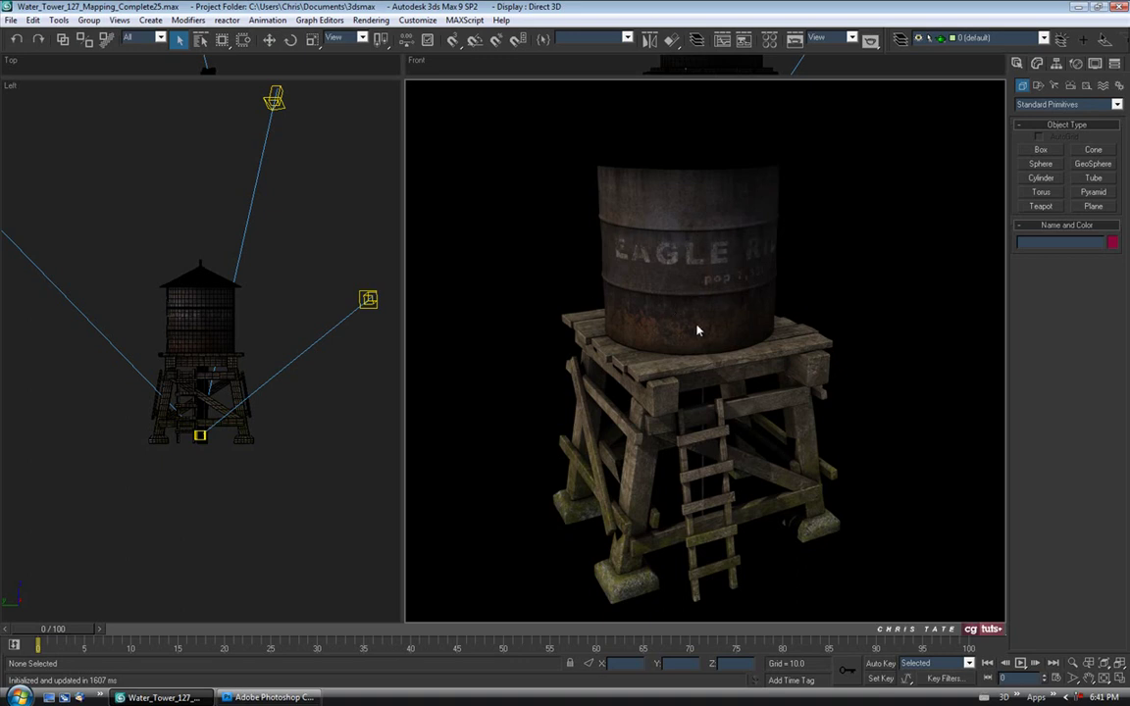
pyautogui.click(10, 20)
# Step: Save the 3ds Max scene as Complete26.max, then rename Layer 4 to Tank Drips
pyautogui.click(39, 115)
pyautogui.click(308, 462)
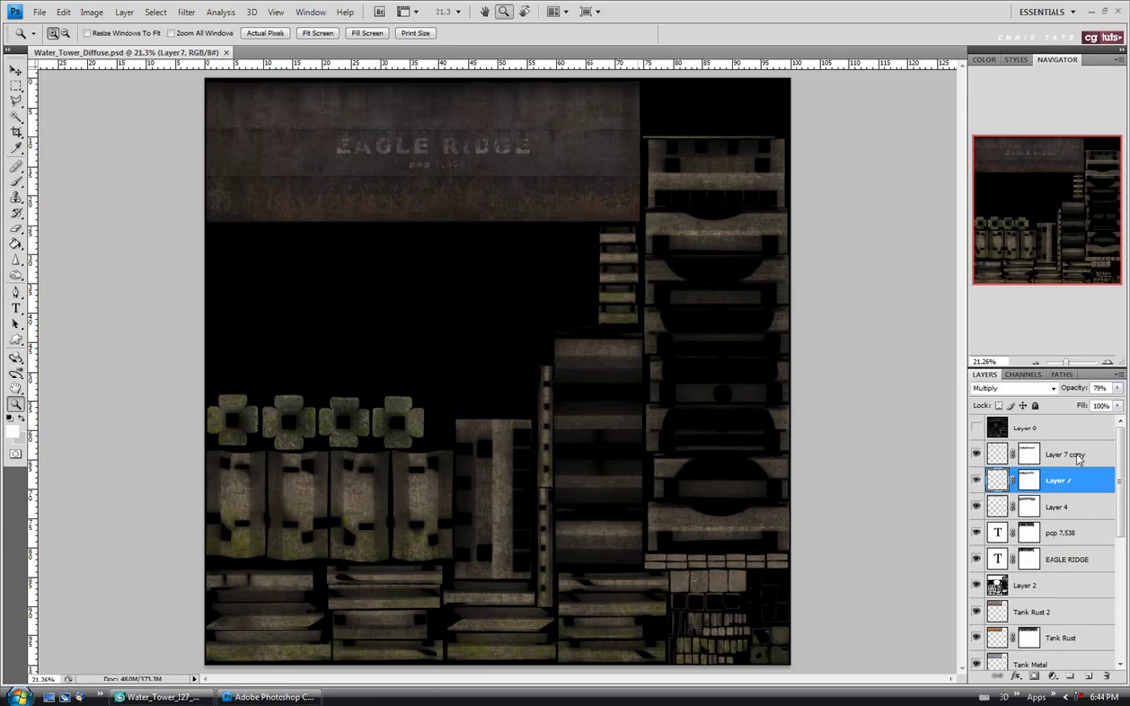
pyautogui.click(1050, 507)
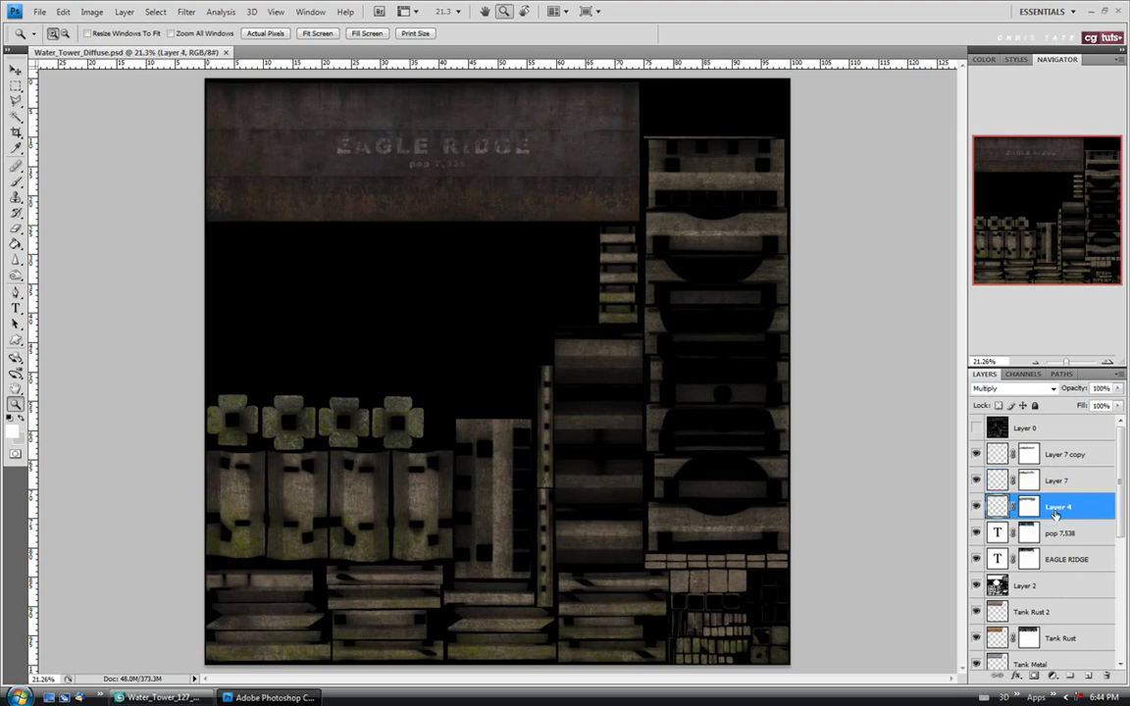
pyautogui.click(976, 507)
pyautogui.click(975, 507)
pyautogui.doubleClick(1059, 507)
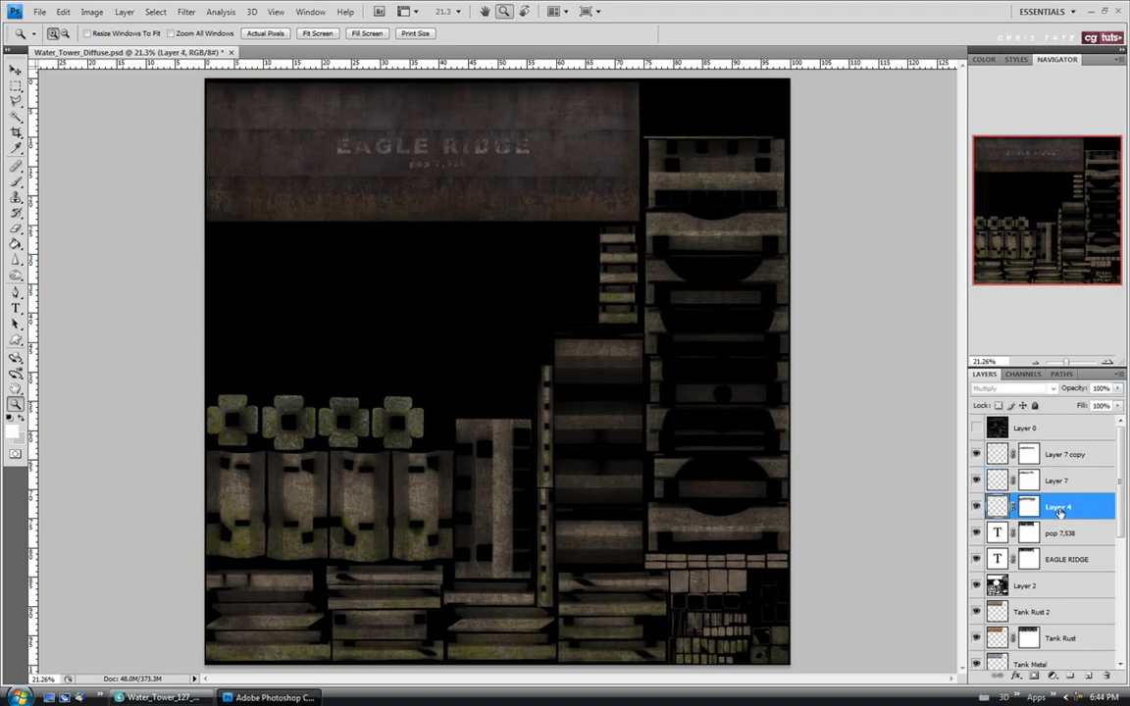
pyautogui.write('Ta')
pyautogui.write('nk Dirt')
pyautogui.write('s')
pyautogui.press('Return')
# Step: Rename Layer 7 to Tank Ridge Drips and its copy to Tank Ridge Drips 2, showing Layer 0
pyautogui.doubleClick(1056, 482)
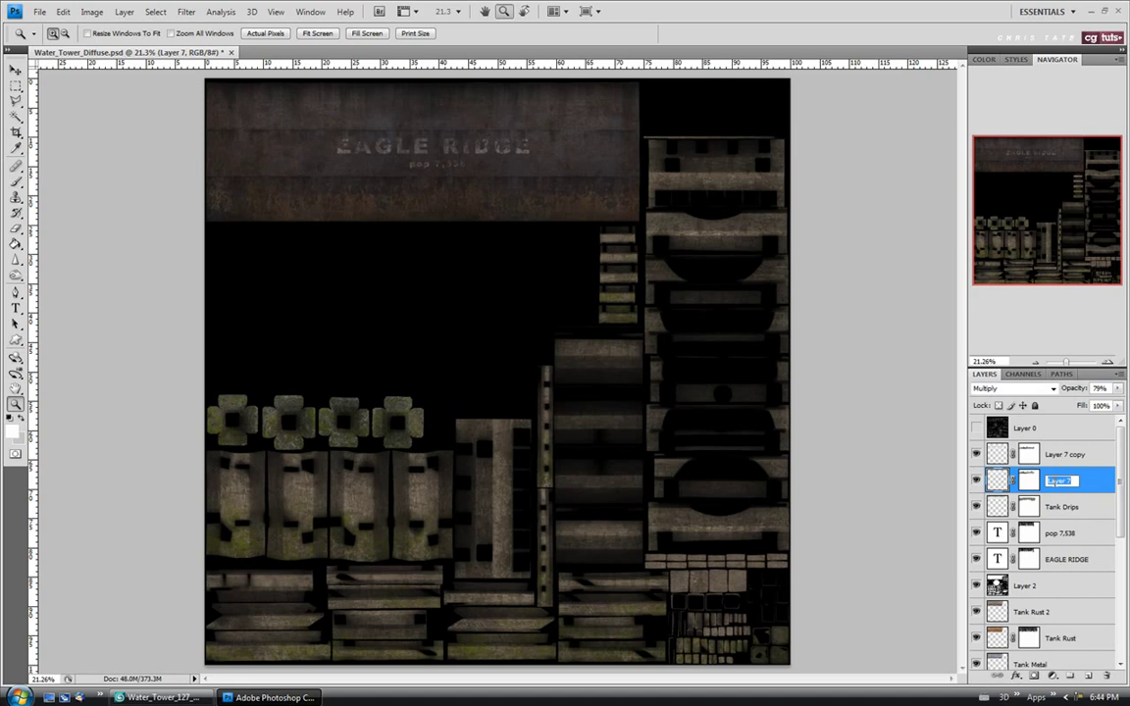
pyautogui.write('Tank Ridge Drips')
pyautogui.hotkey('ctrl', 'a')
pyautogui.hotkey('ctrl', 'c')
pyautogui.doubleClick(1063, 454)
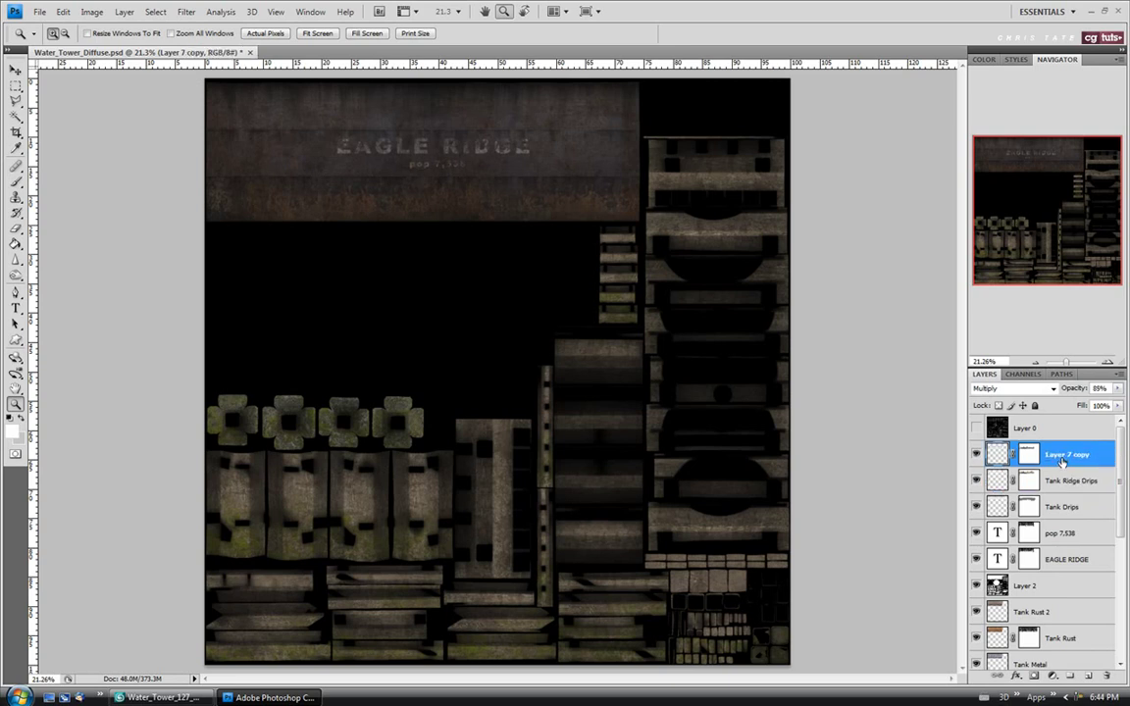
pyautogui.hotkey('ctrl', 'v')
pyautogui.write('2')
pyautogui.press('Return')
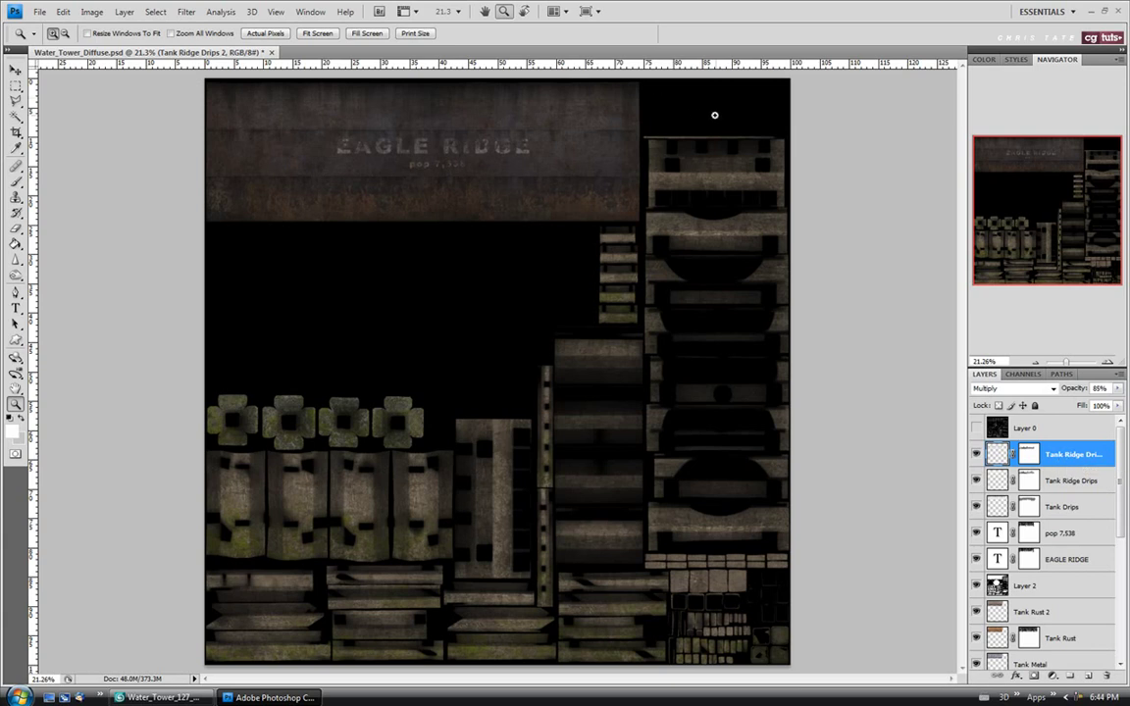
pyautogui.click(976, 429)
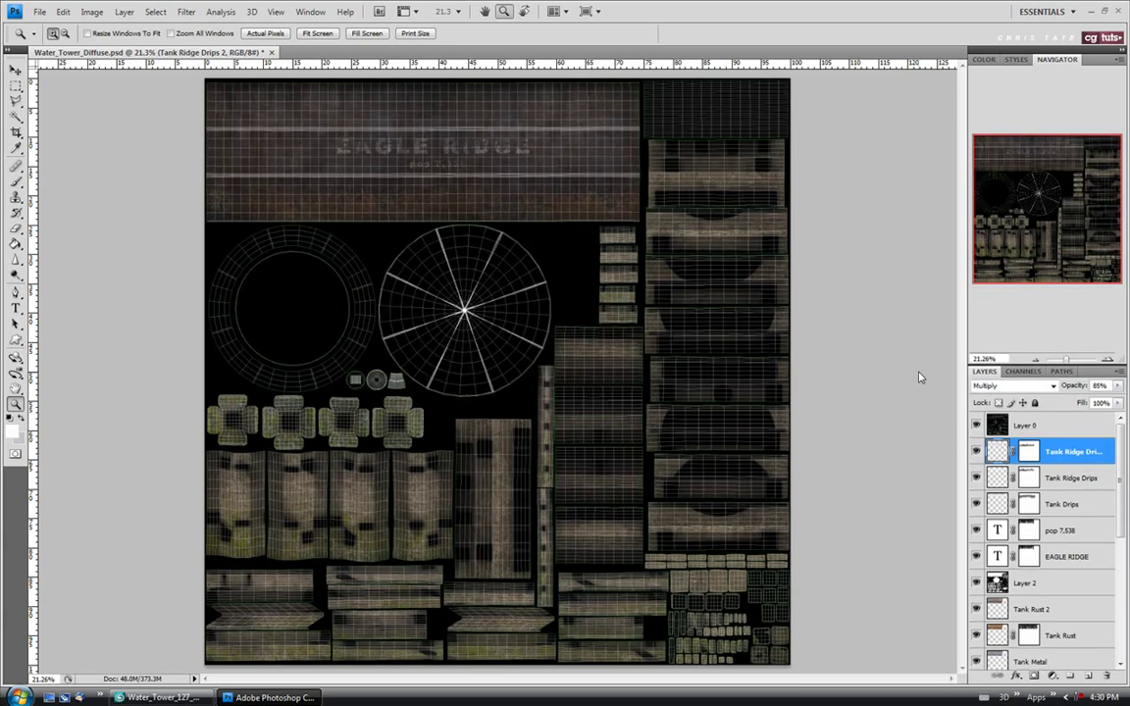
# Step: Move Layer 2 up beneath Layer 0, renaming it AO and Layer 0 Guide
pyautogui.click(1030, 585)
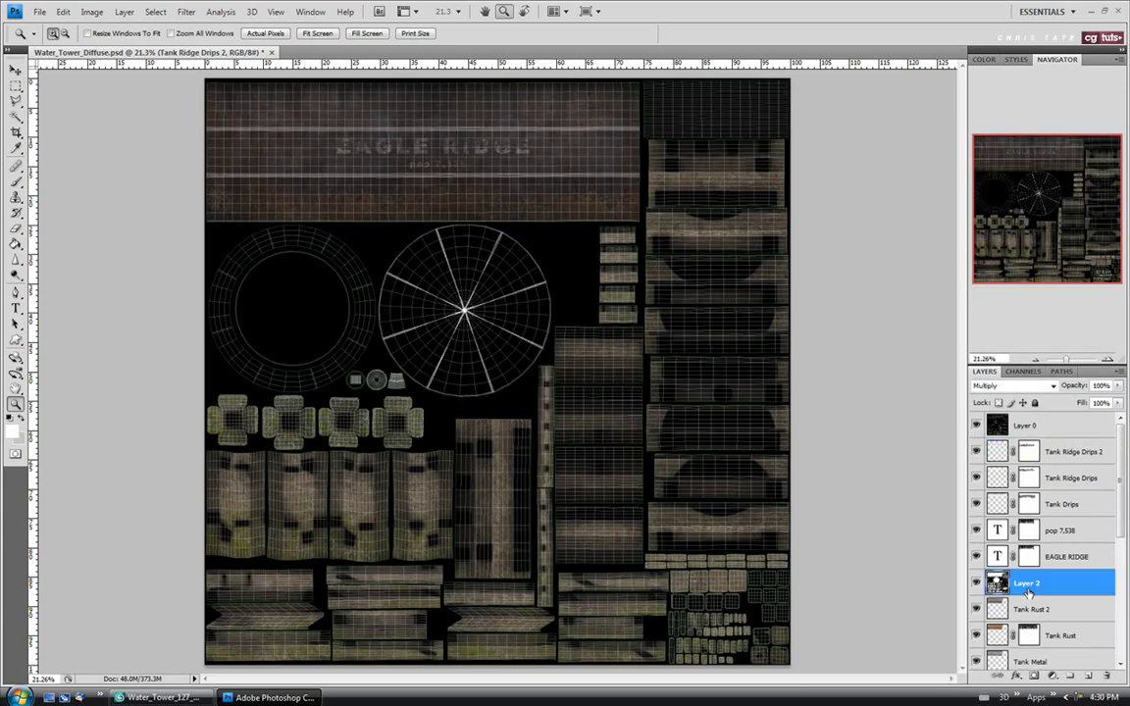
pyautogui.moveTo(1035, 585); pyautogui.dragTo(1033, 442)
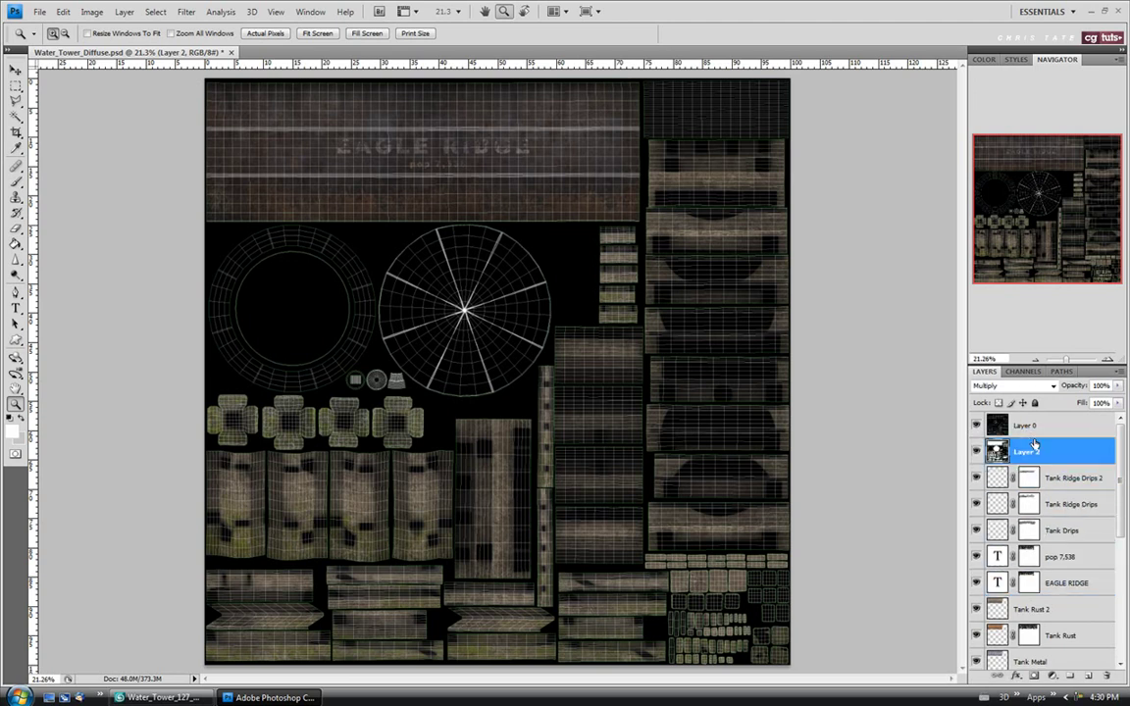
pyautogui.doubleClick(1026, 453)
pyautogui.write('AO')
pyautogui.hotkey('shift', 'Tab')
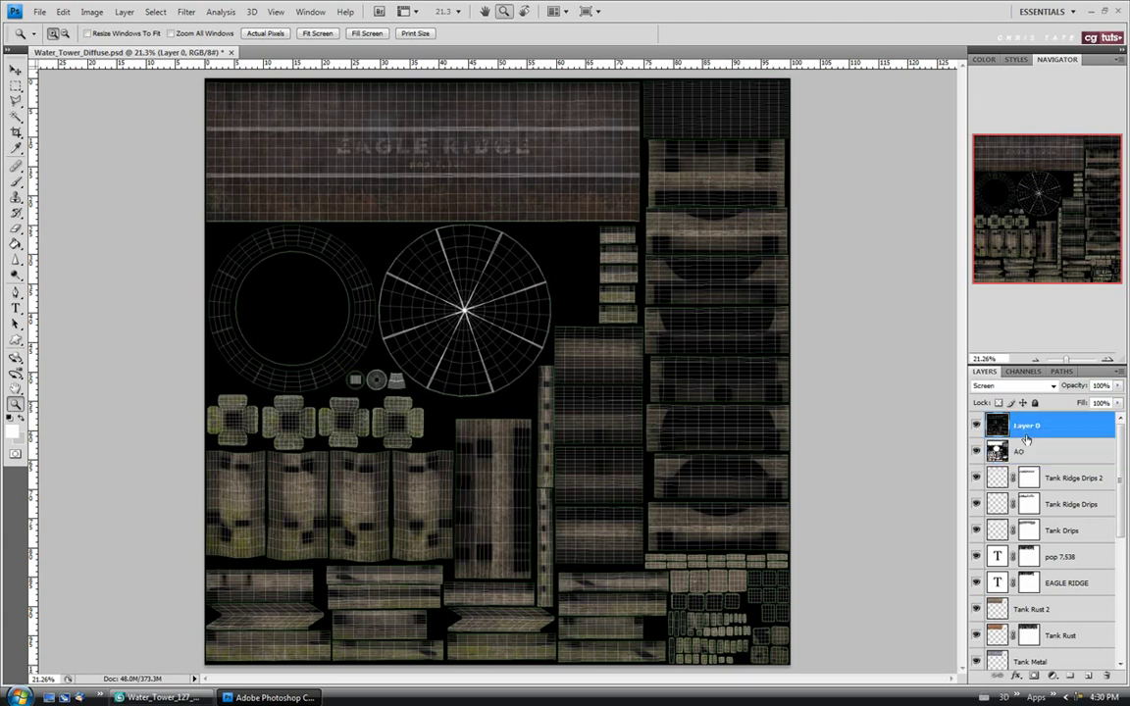
pyautogui.write('Guide')
pyautogui.click(1029, 453)
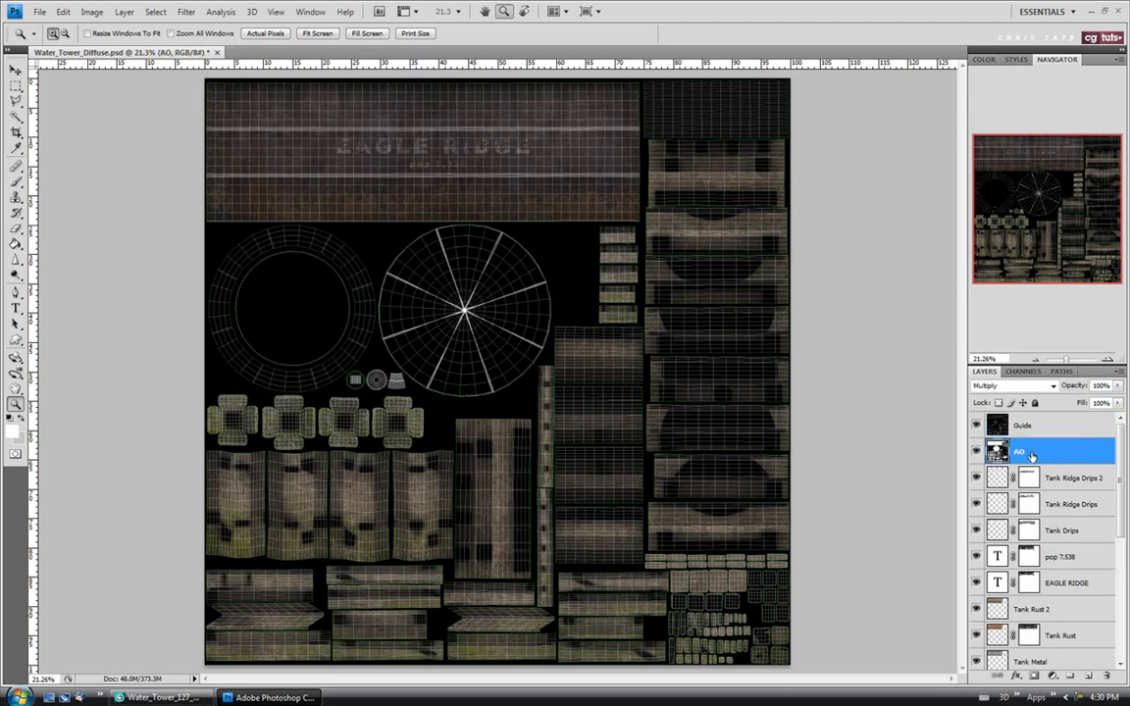
pyautogui.click(1065, 477)
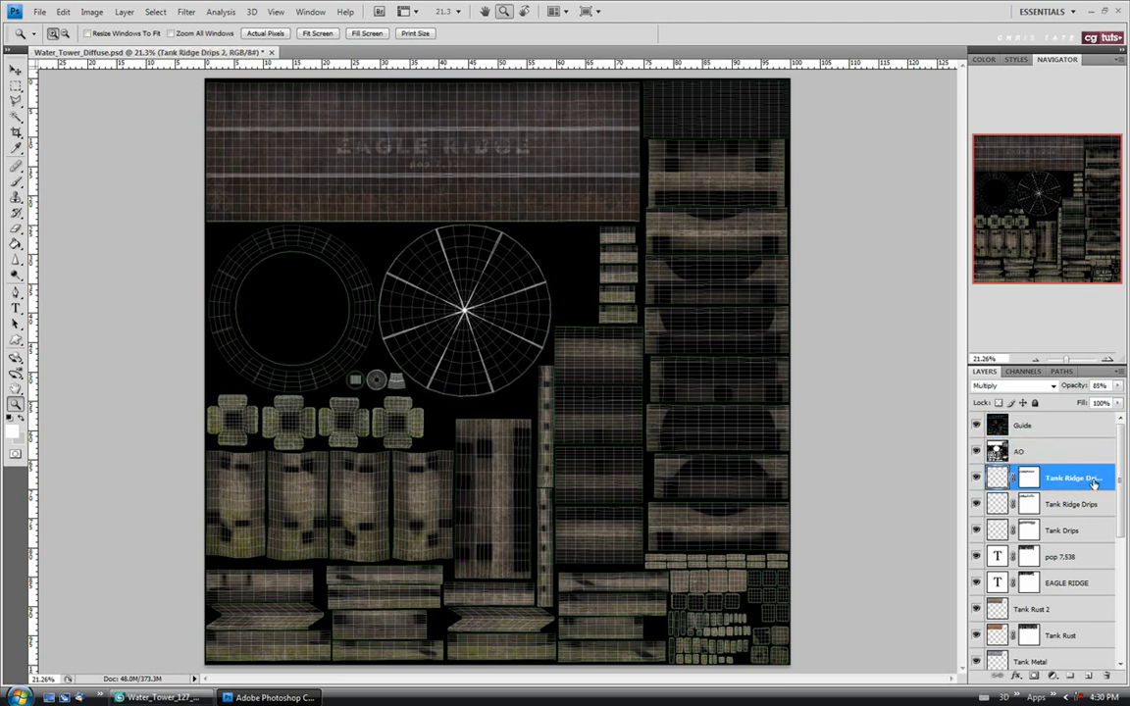
pyautogui.click(39, 11)
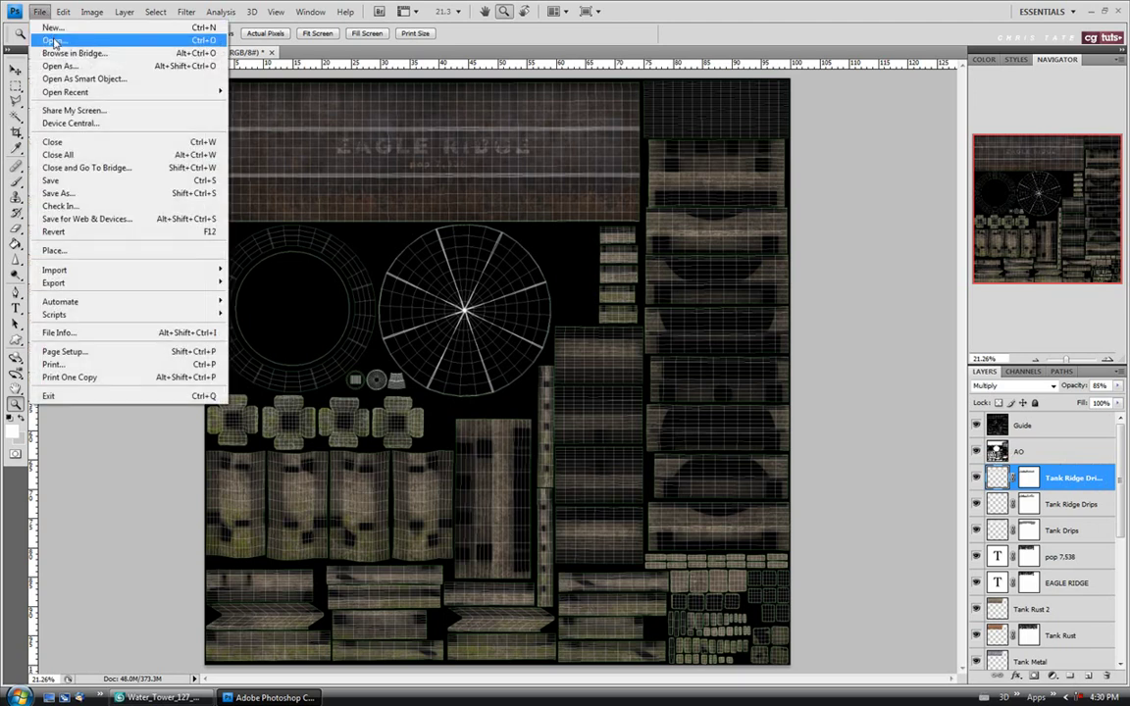
# Step: Open Metal_1.jpg and crop it to a vertical strip of rusty metal
pyautogui.click(53, 41)
pyautogui.click(677, 305)
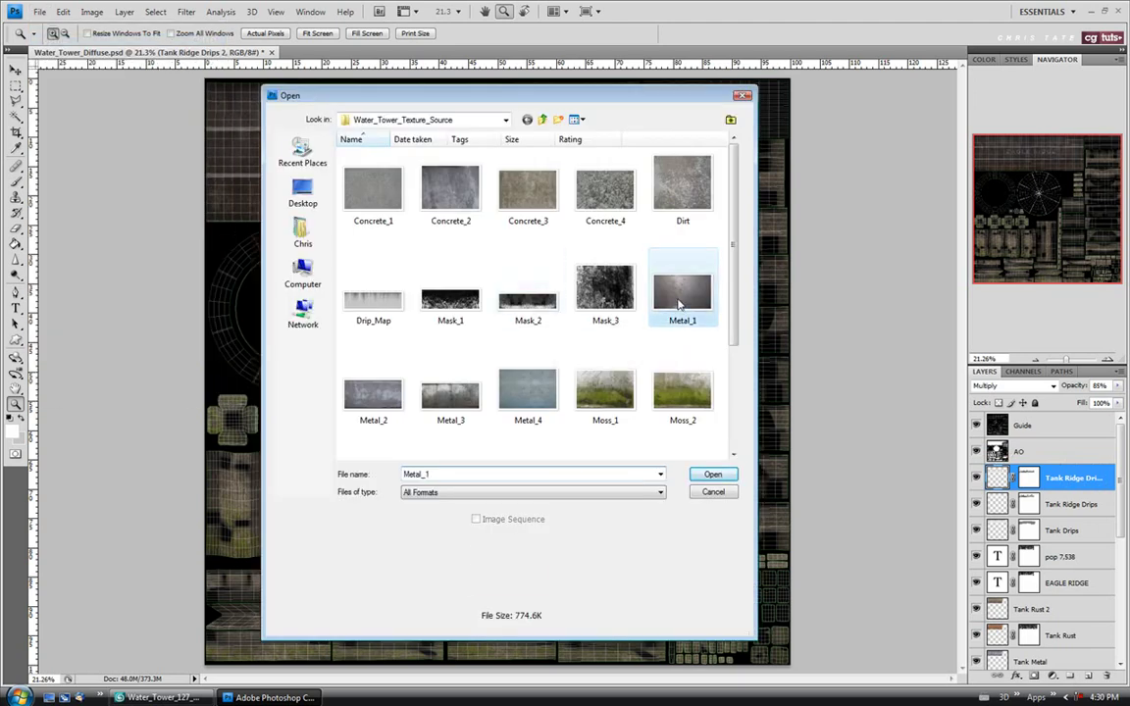
pyautogui.click(713, 473)
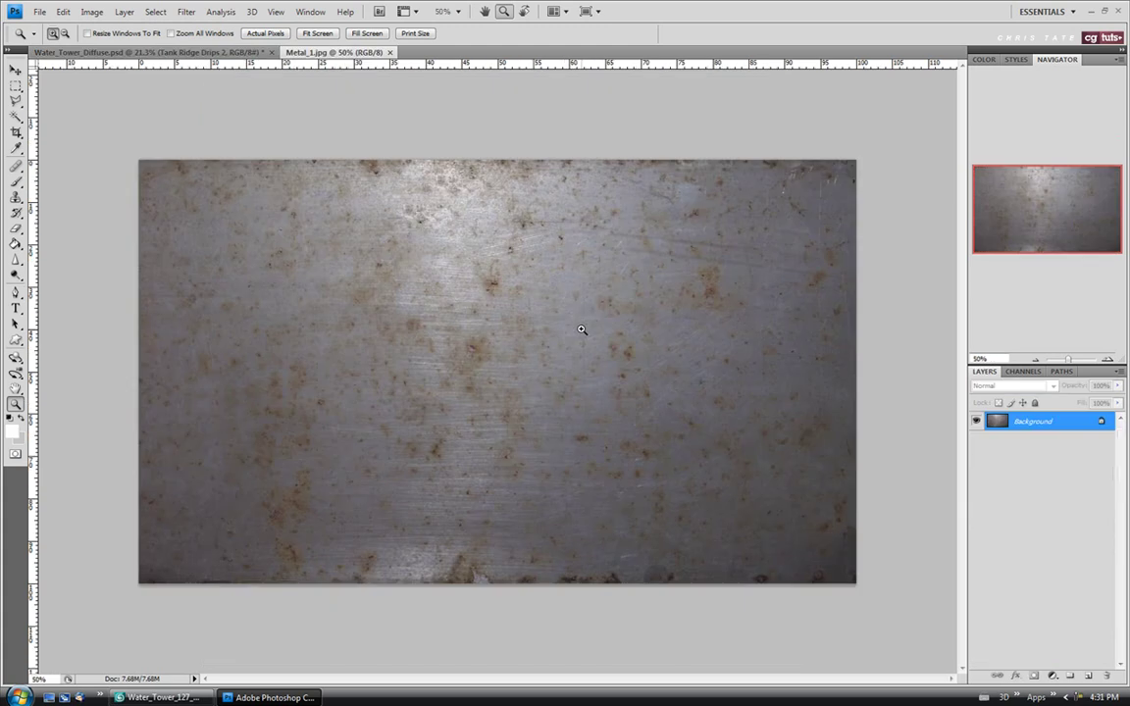
pyautogui.click(15, 131)
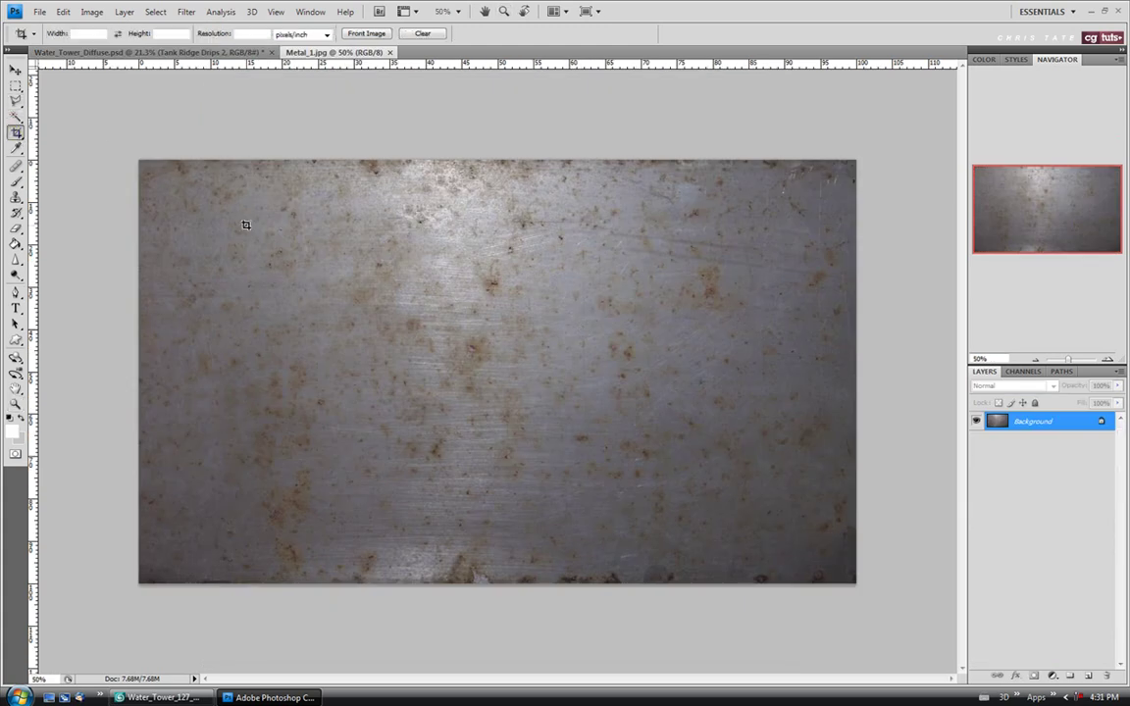
pyautogui.moveTo(276, 147); pyautogui.dragTo(638, 624)
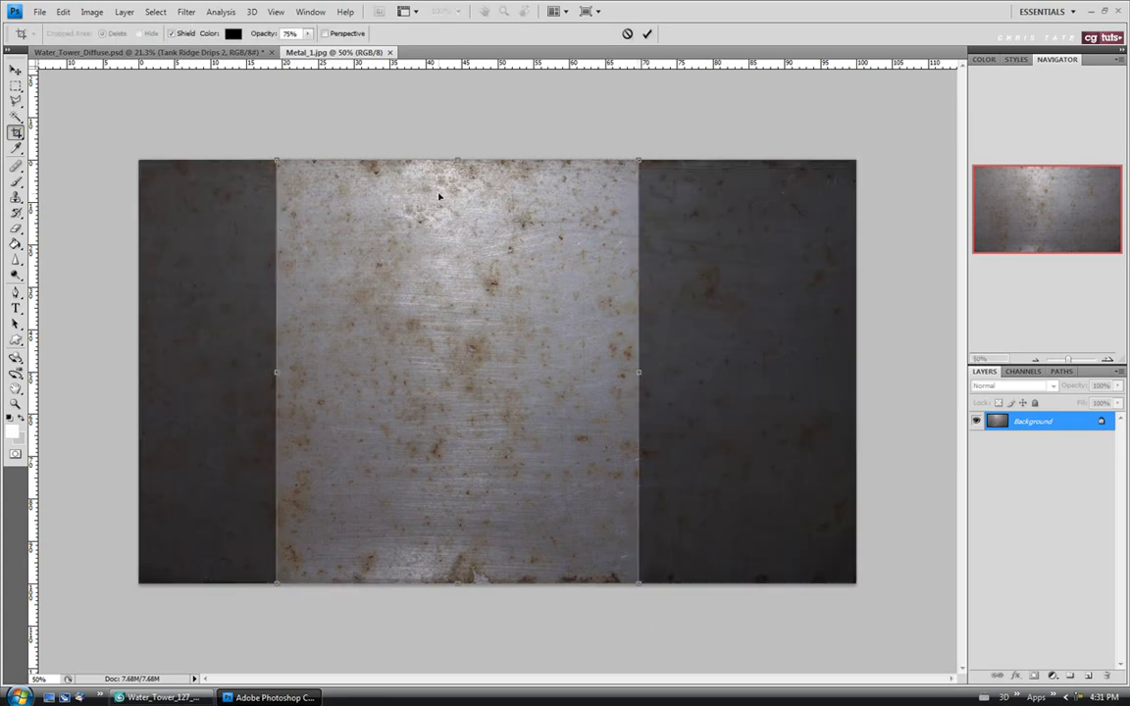
pyautogui.moveTo(271, 372); pyautogui.dragTo(253, 373)
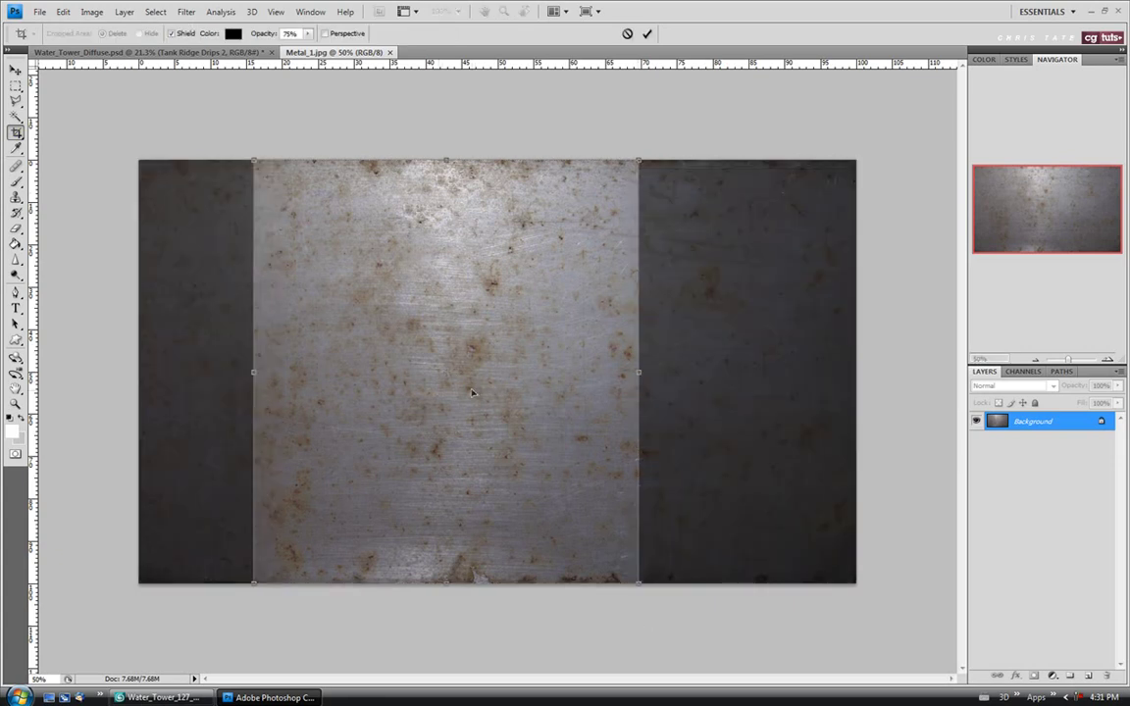
pyautogui.press('Return')
# Step: Select the whole cropped image and close Metal_1 without saving changes
pyautogui.hotkey('ctrl', 'a')
pyautogui.hotkey('ctrl', 'w')
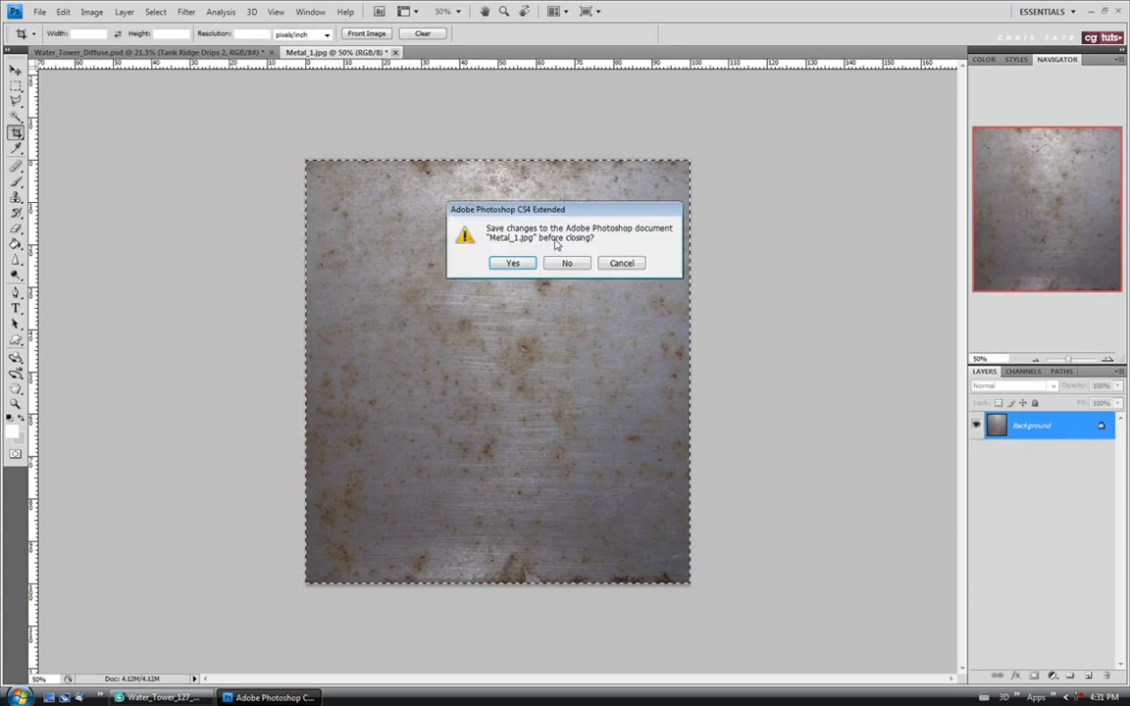
pyautogui.click(568, 262)
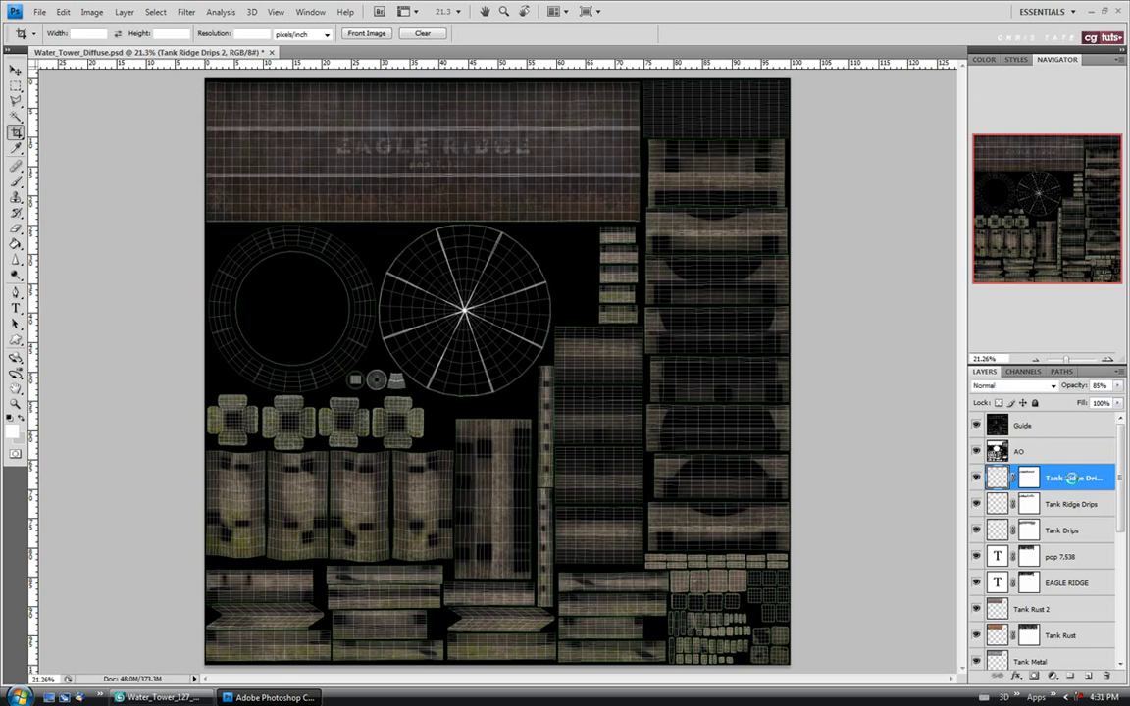
# Step: Paste the metal strip as Layer 2, move it toward the upper-right tank area, and hide AO
pyautogui.hotkey('ctrl', 'v')
pyautogui.click(15, 70)
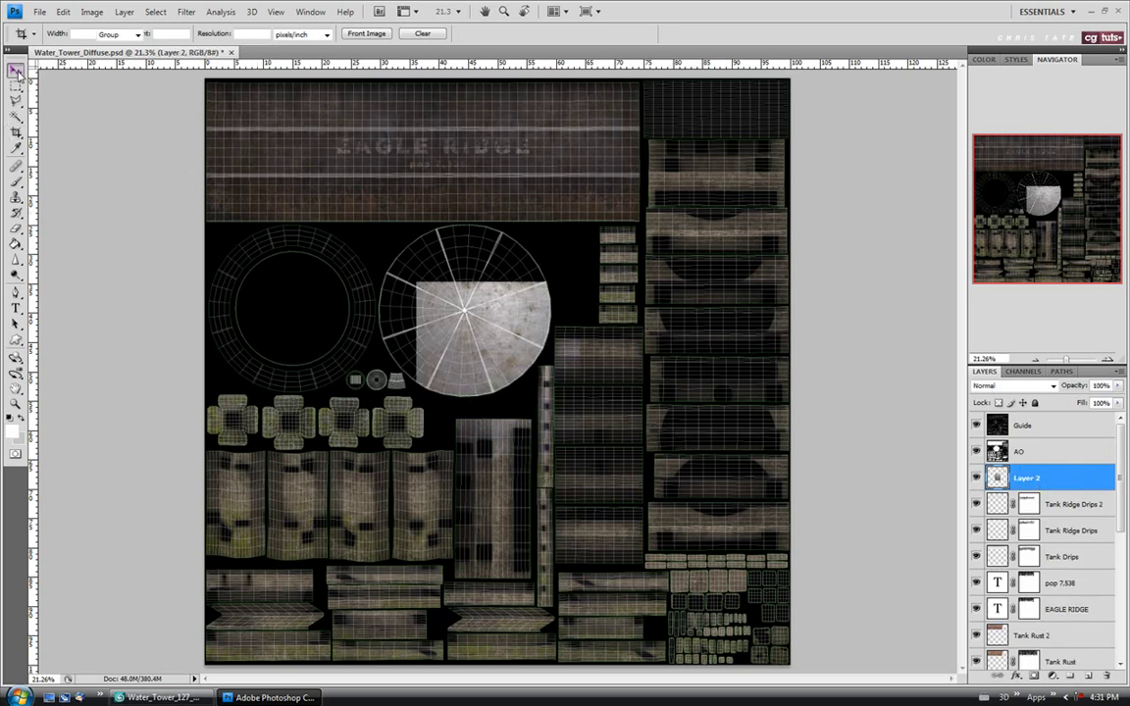
pyautogui.moveTo(461, 279); pyautogui.dragTo(700, 88)
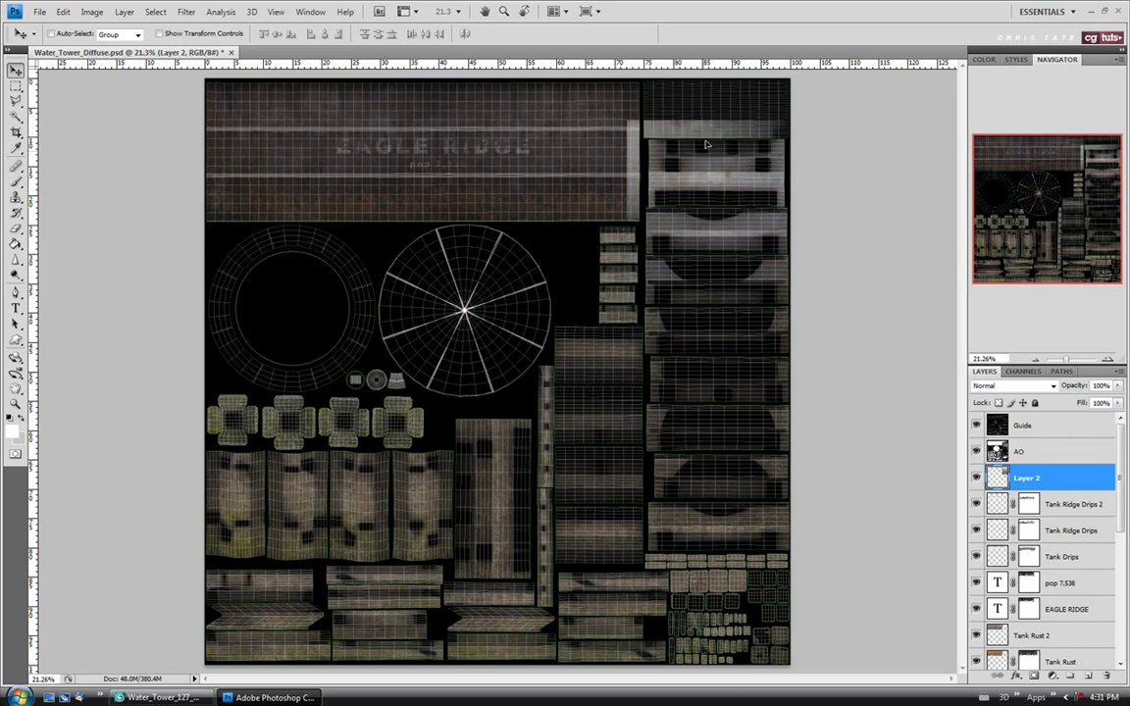
pyautogui.click(16, 403)
pyautogui.click(773, 127)
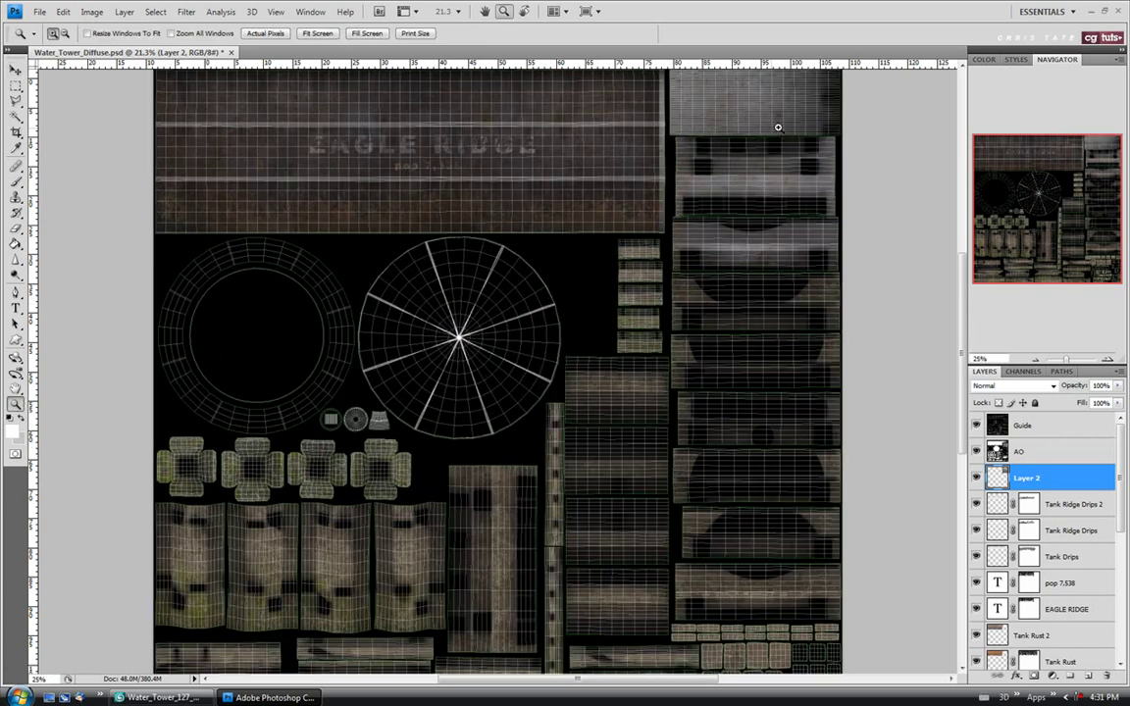
pyautogui.click(797, 126)
pyautogui.click(804, 132)
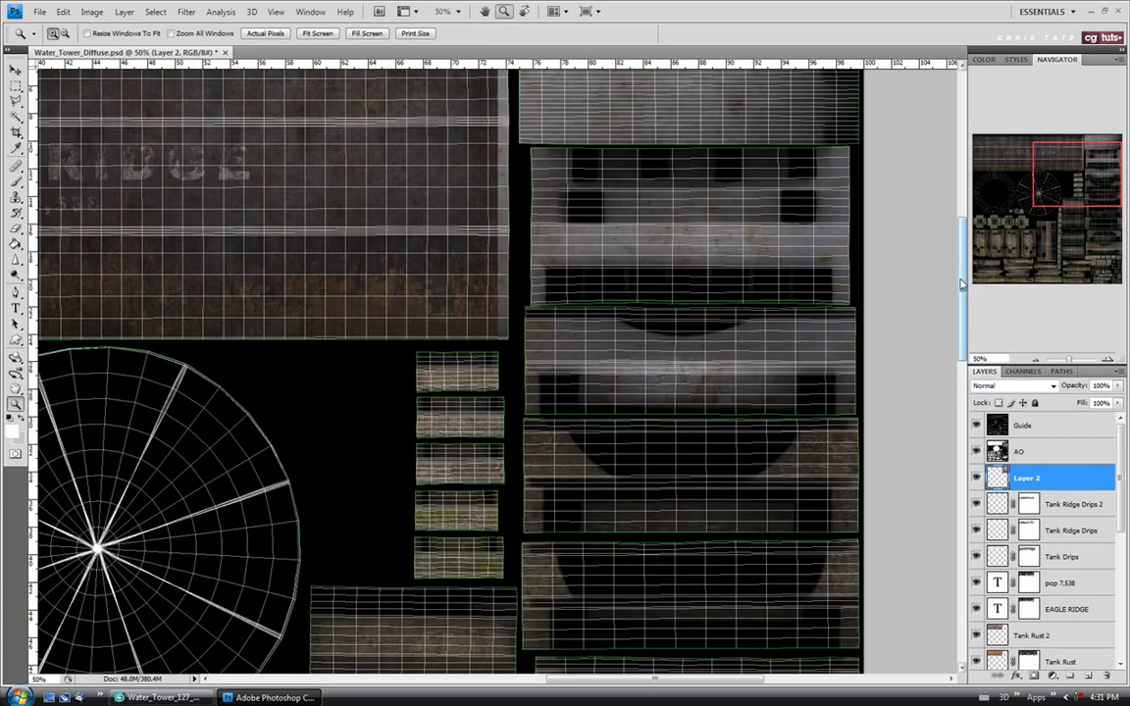
pyautogui.moveTo(961, 283); pyautogui.dragTo(961, 240)
pyautogui.moveTo(620, 677); pyautogui.dragTo(659, 677)
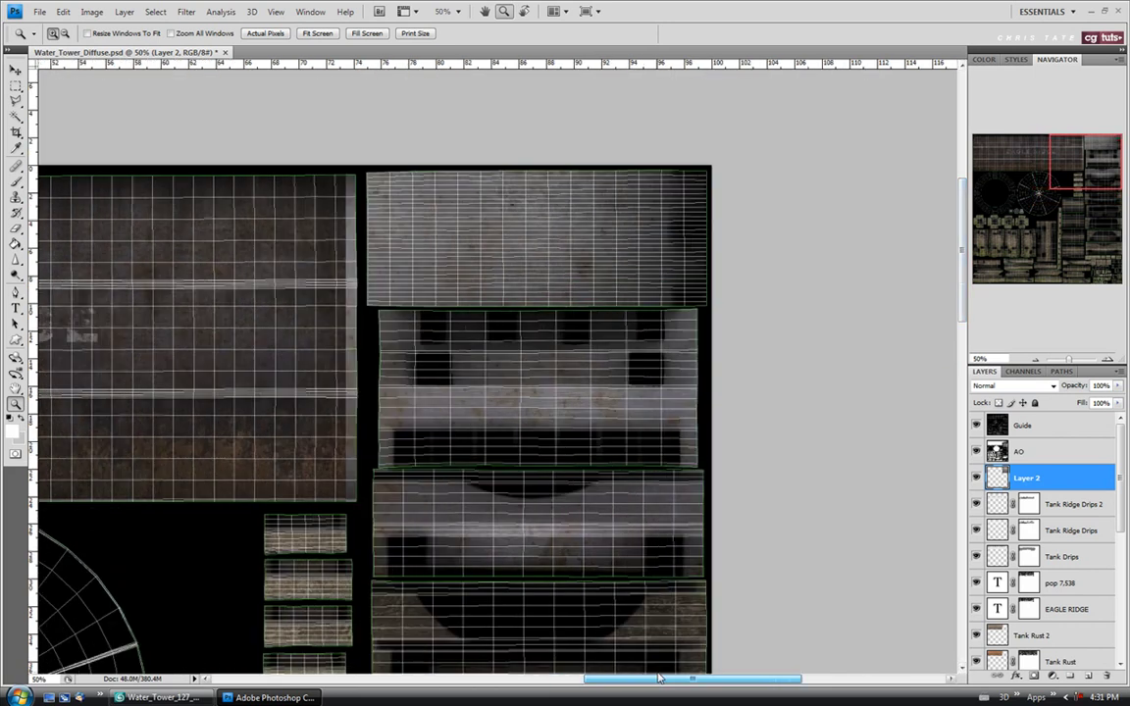
pyautogui.click(975, 452)
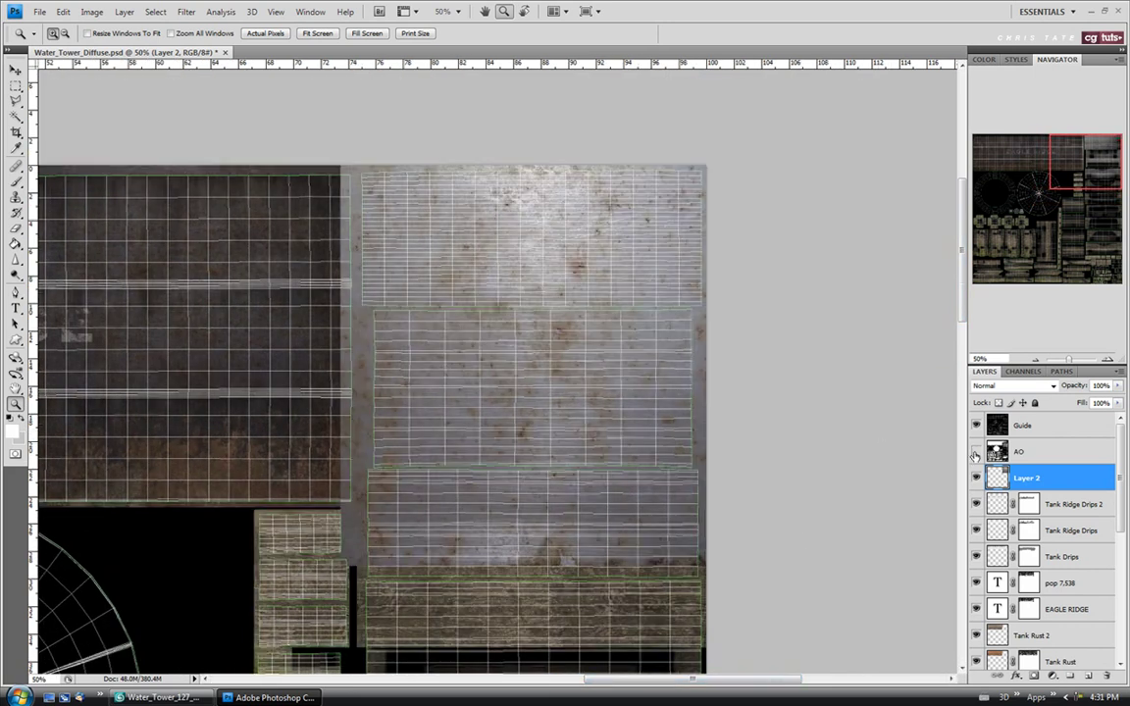
# Step: Rotate the metal layer 90° clockwise and scale it down to 83.4%
pyautogui.hotkey('ctrl', 't')
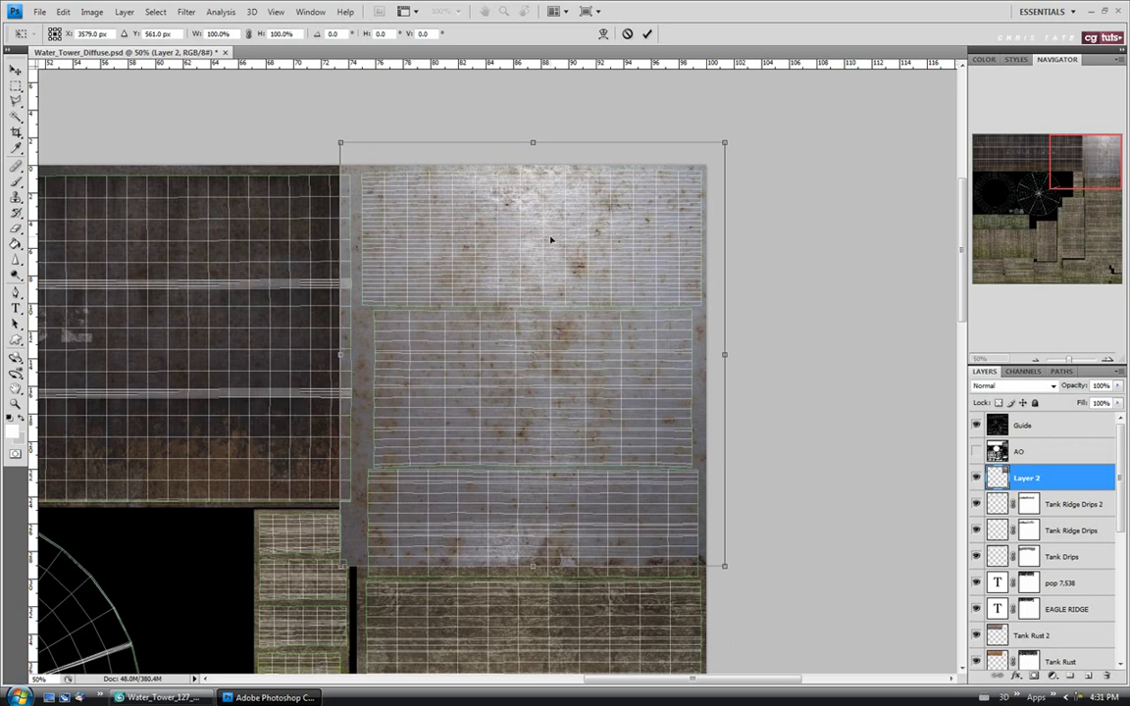
pyautogui.rightClick(495, 248)
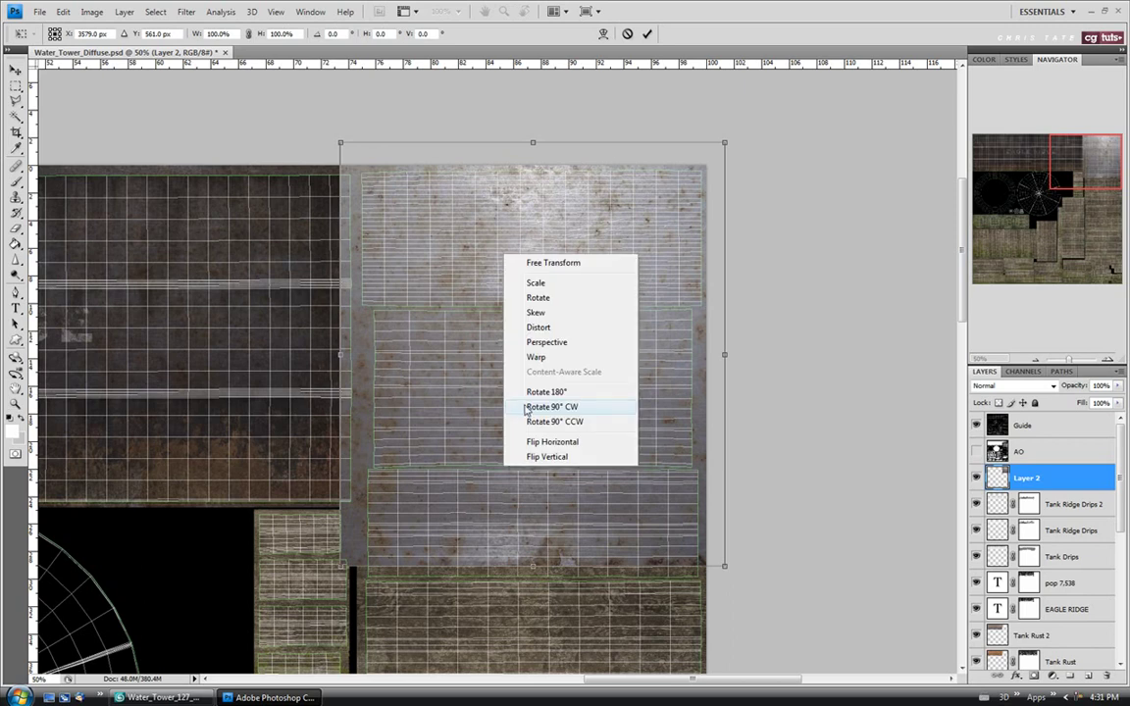
pyautogui.click(525, 406)
pyautogui.moveTo(524, 406); pyautogui.dragTo(570, 245)
pyautogui.moveTo(319, 441); pyautogui.dragTo(354, 408)
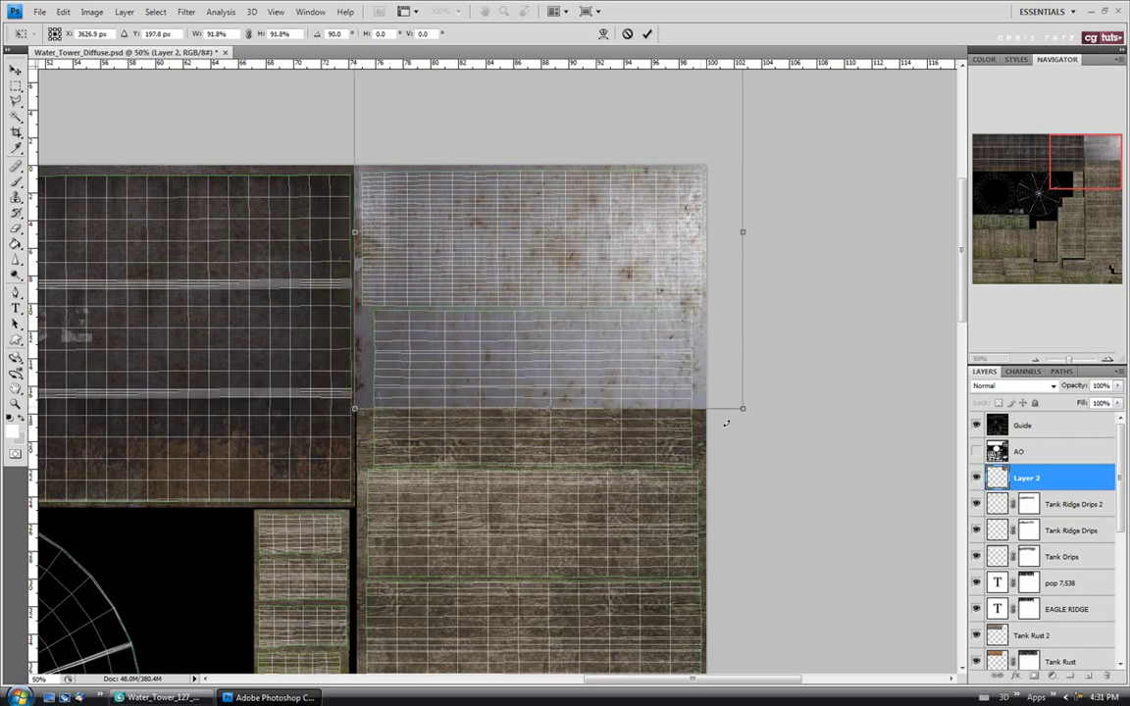
pyautogui.moveTo(742, 410); pyautogui.dragTo(702, 376)
pyautogui.moveTo(537, 224); pyautogui.dragTo(539, 252)
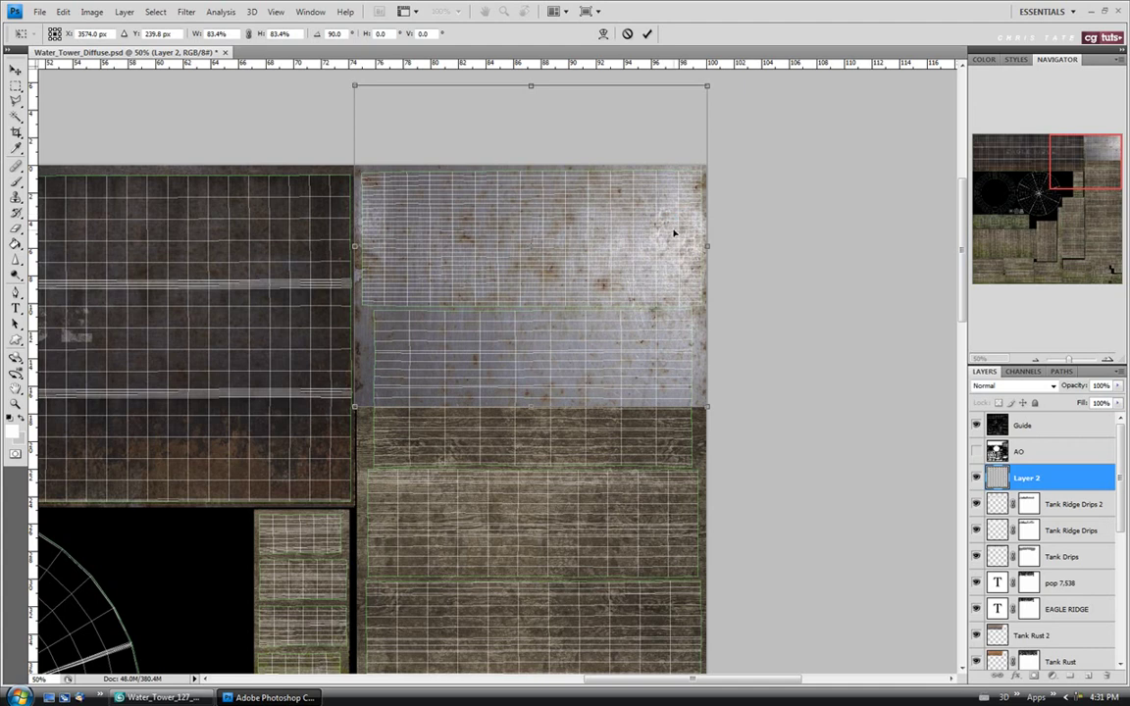
# Step: Align the metal with the top edge of the top-right block and commit the transform
pyautogui.moveTo(657, 298); pyautogui.dragTo(656, 361)
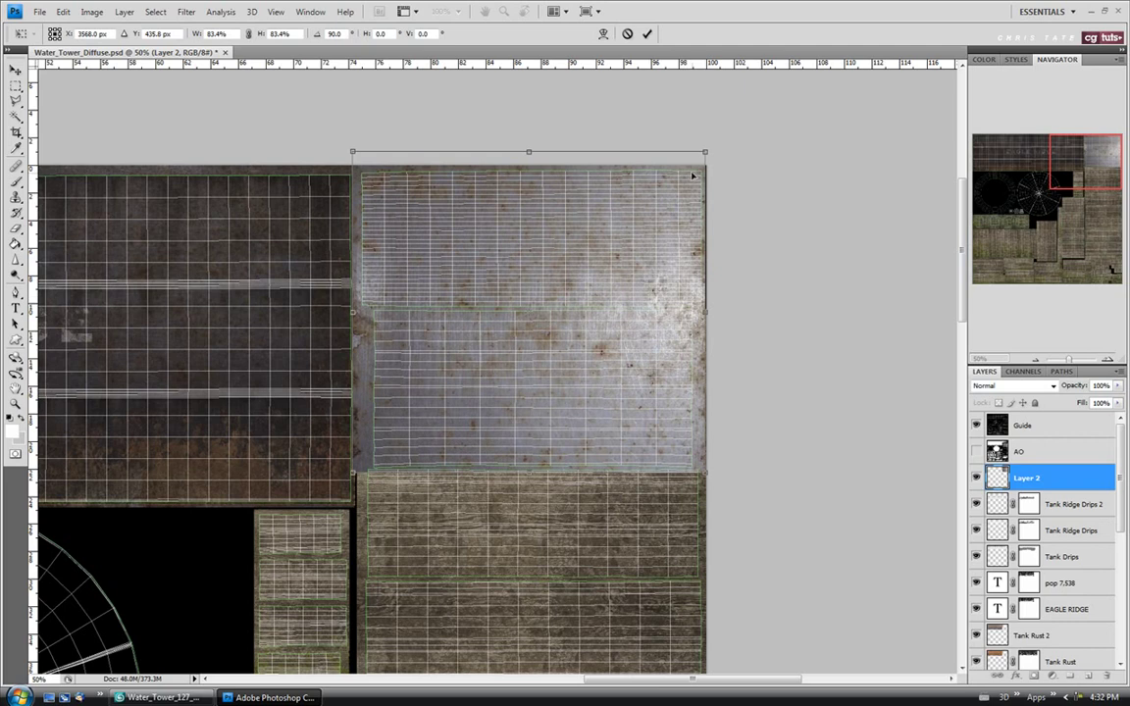
pyautogui.moveTo(610, 271); pyautogui.dragTo(616, 221)
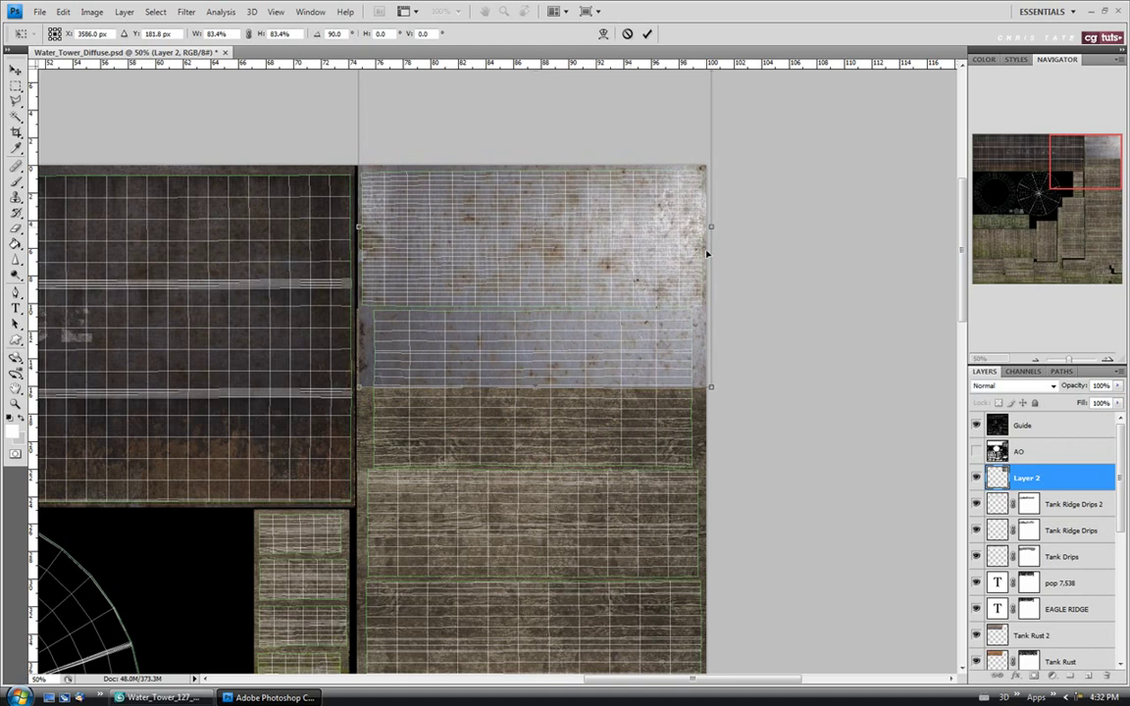
pyautogui.moveTo(663, 324); pyautogui.dragTo(662, 320)
pyautogui.hotkey('ctrl', 'space')
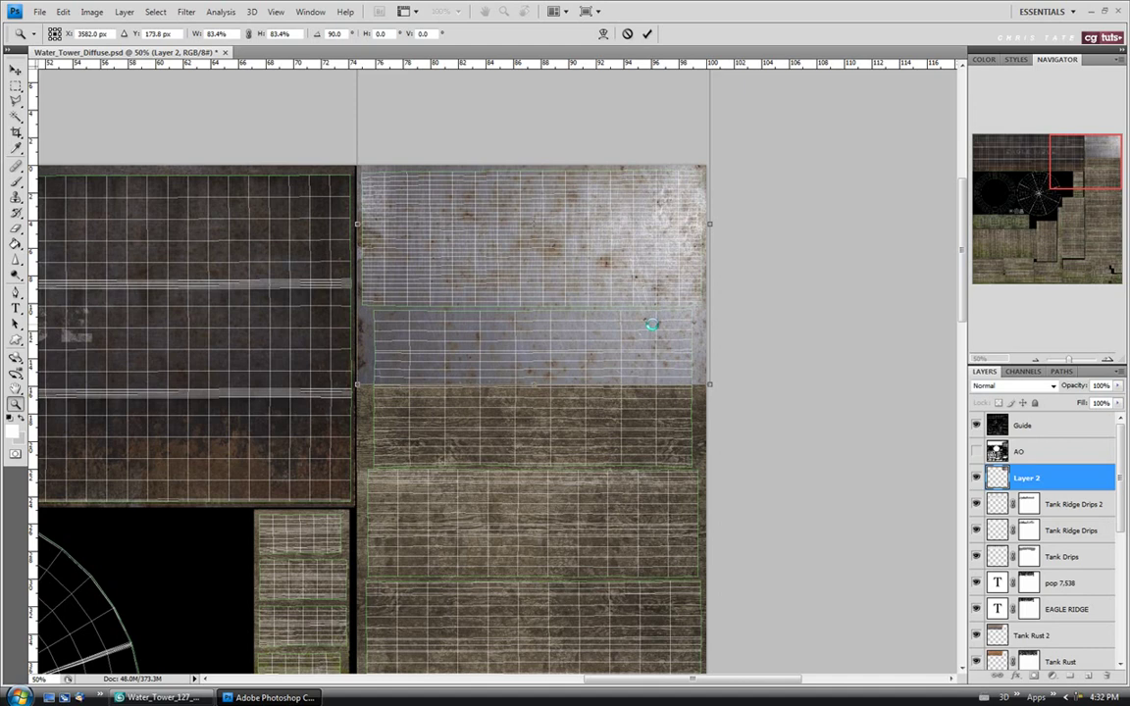
pyautogui.press('Return')
pyautogui.press('m')
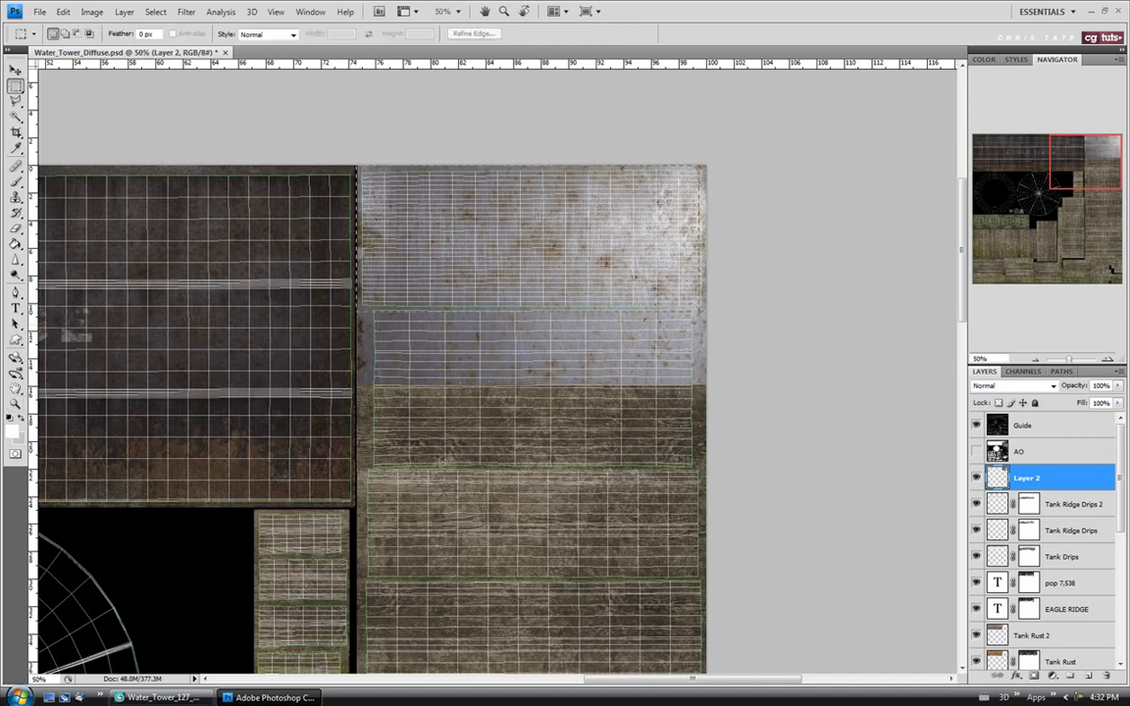
# Step: Delete the metal lying outside the top-right texture block
pyautogui.moveTo(357, 166); pyautogui.dragTo(709, 308)
pyautogui.hotkey('ctrl', 'shift', 'i')
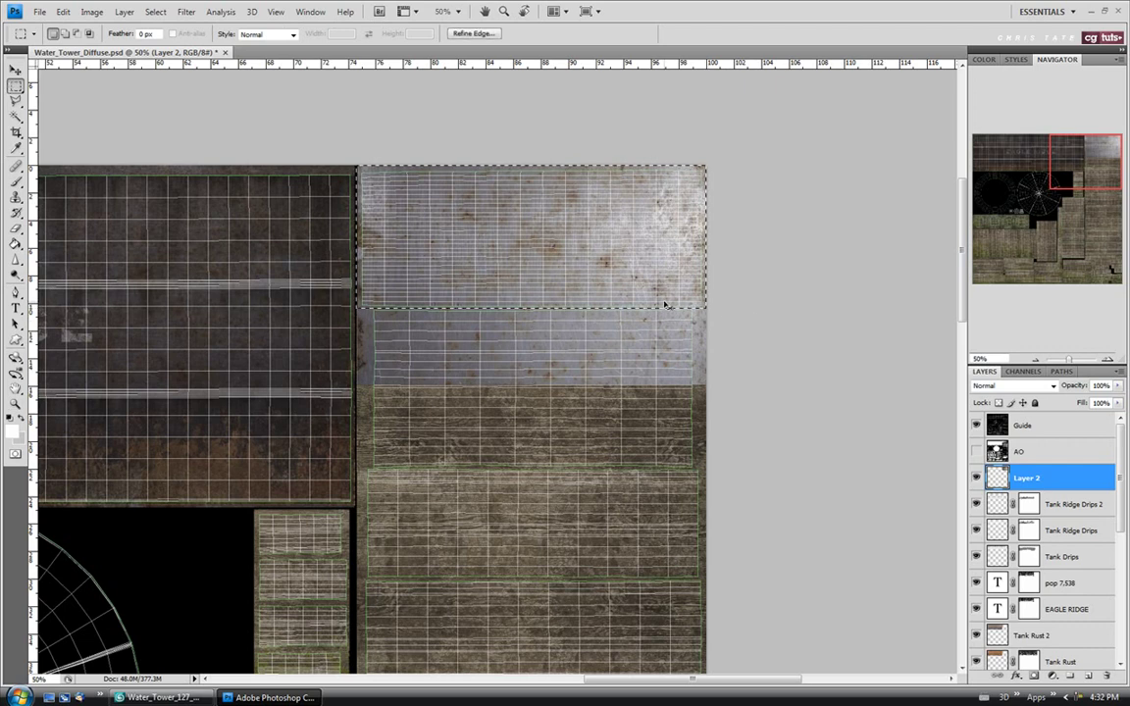
pyautogui.press('Delete')
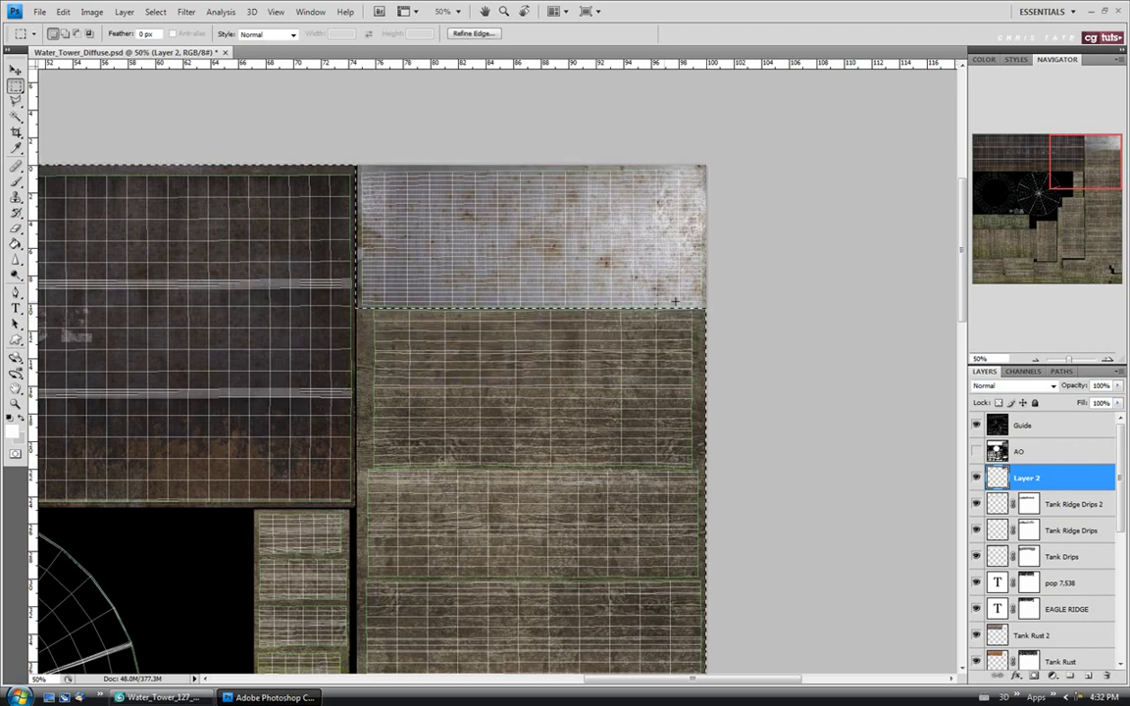
pyautogui.hotkey('ctrl', 'd')
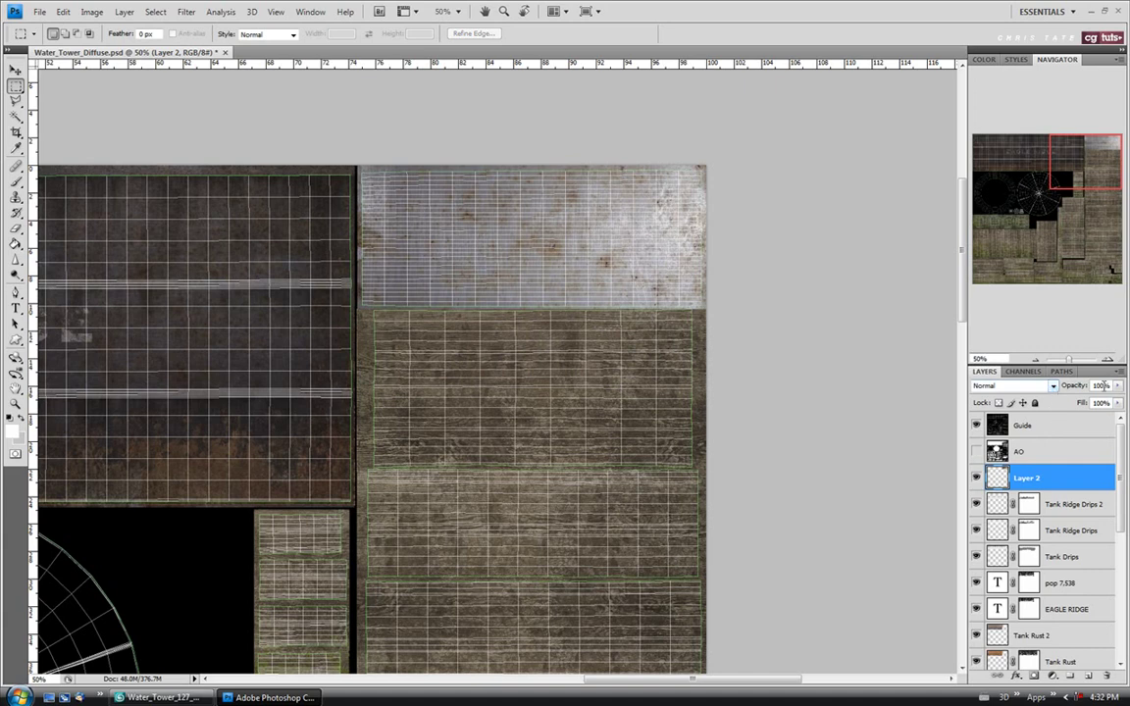
# Step: Rename Layer 2 to 'Pipe Base Metal'
pyautogui.doubleClick(1026, 481)
pyautogui.write('Pipe Base MEsh')
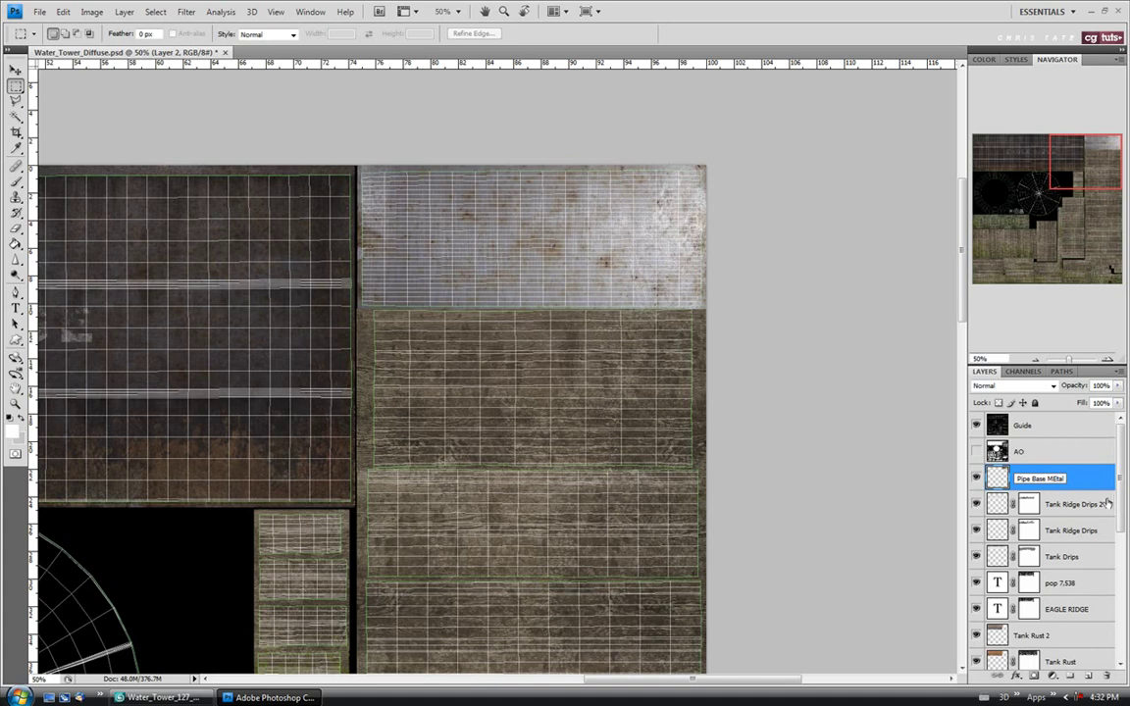
pyautogui.press('Return')
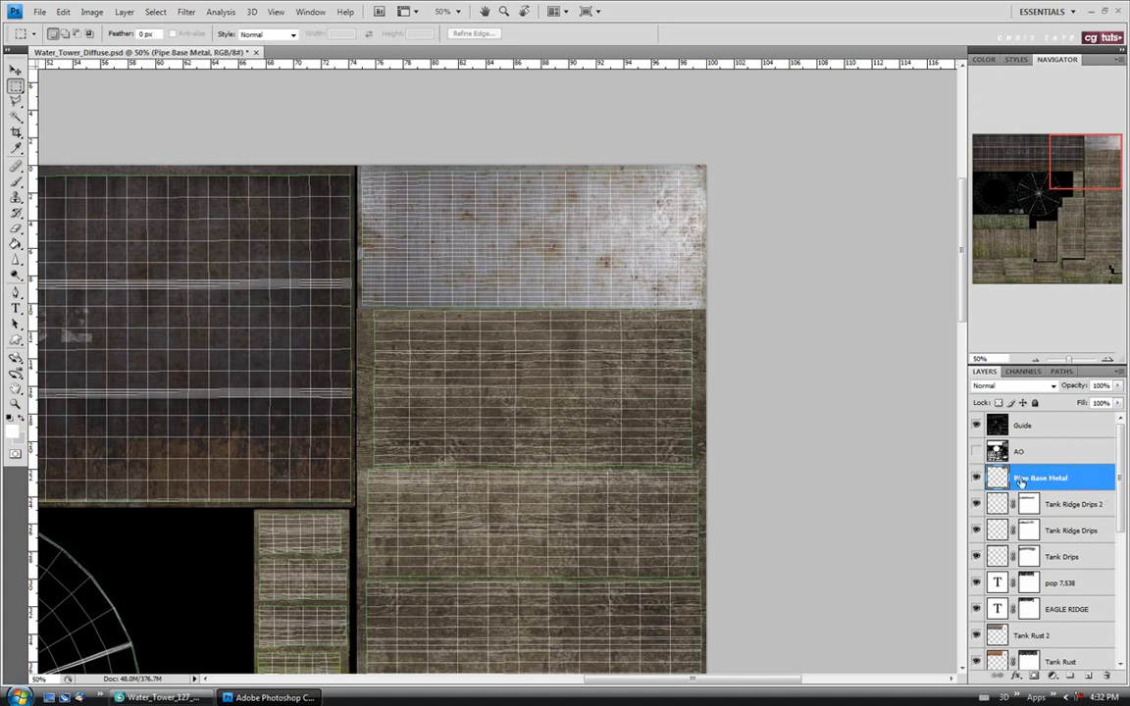
pyautogui.click(40, 11)
# Step: Open Rust_2.jpg, copy the whole image, and paste it into the diffuse file as a new layer
pyautogui.click(59, 37)
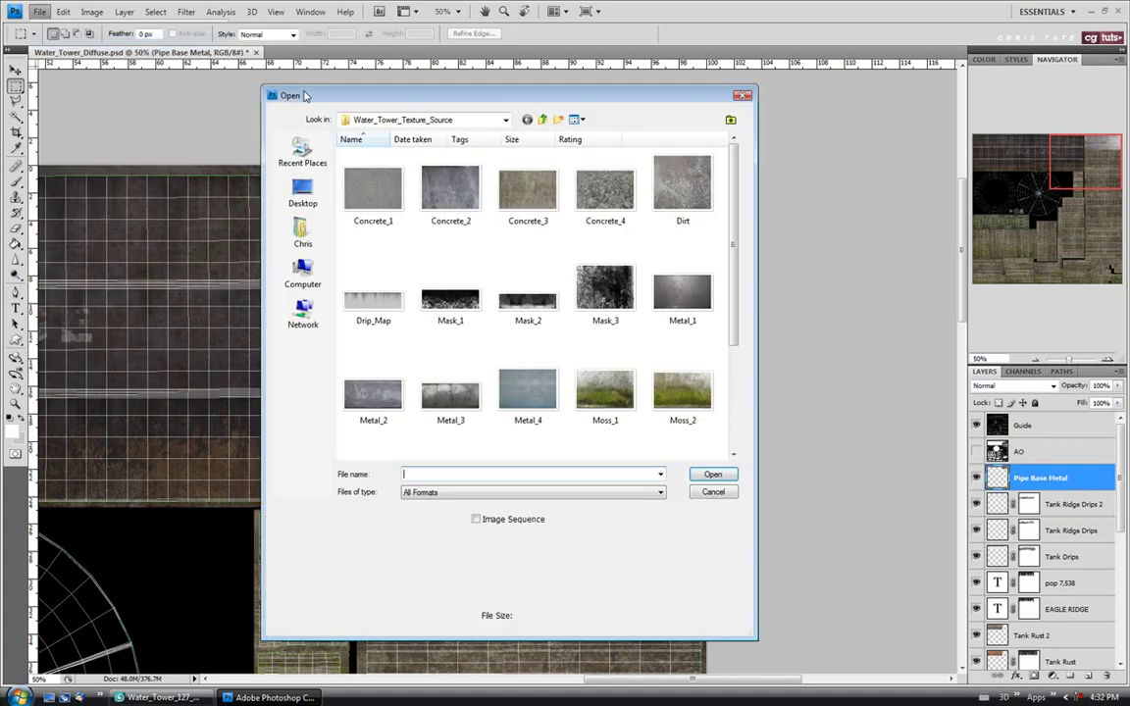
pyautogui.scroll(-3, 520, 294)
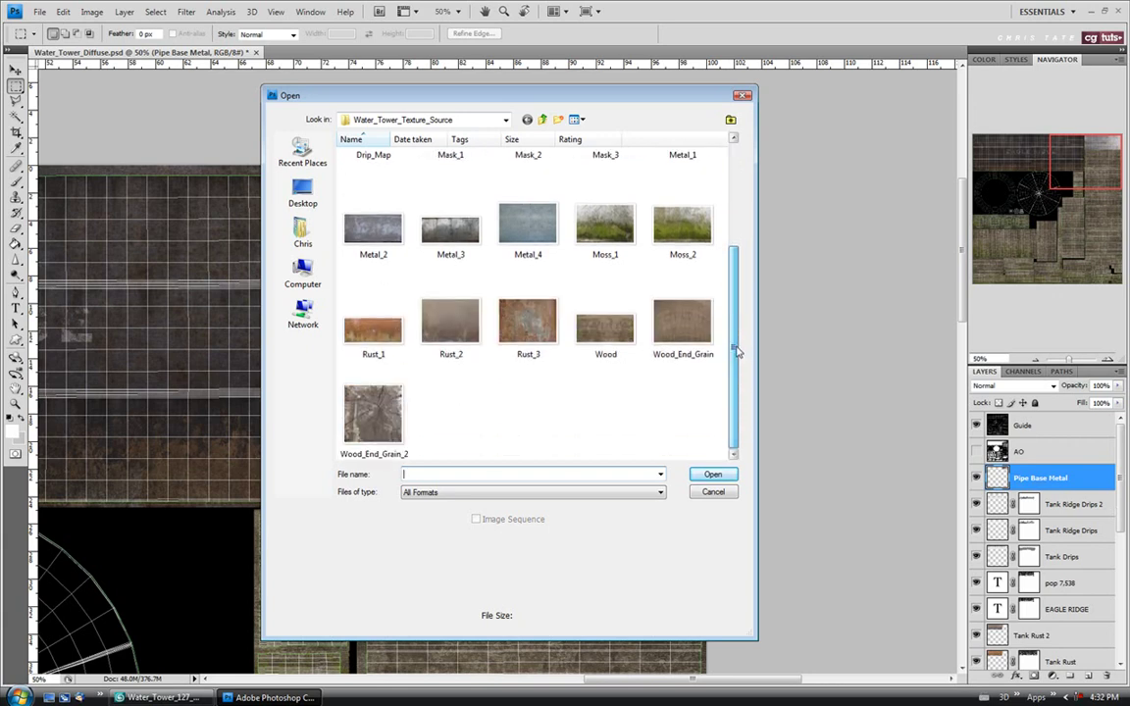
pyautogui.click(444, 335)
pyautogui.click(713, 474)
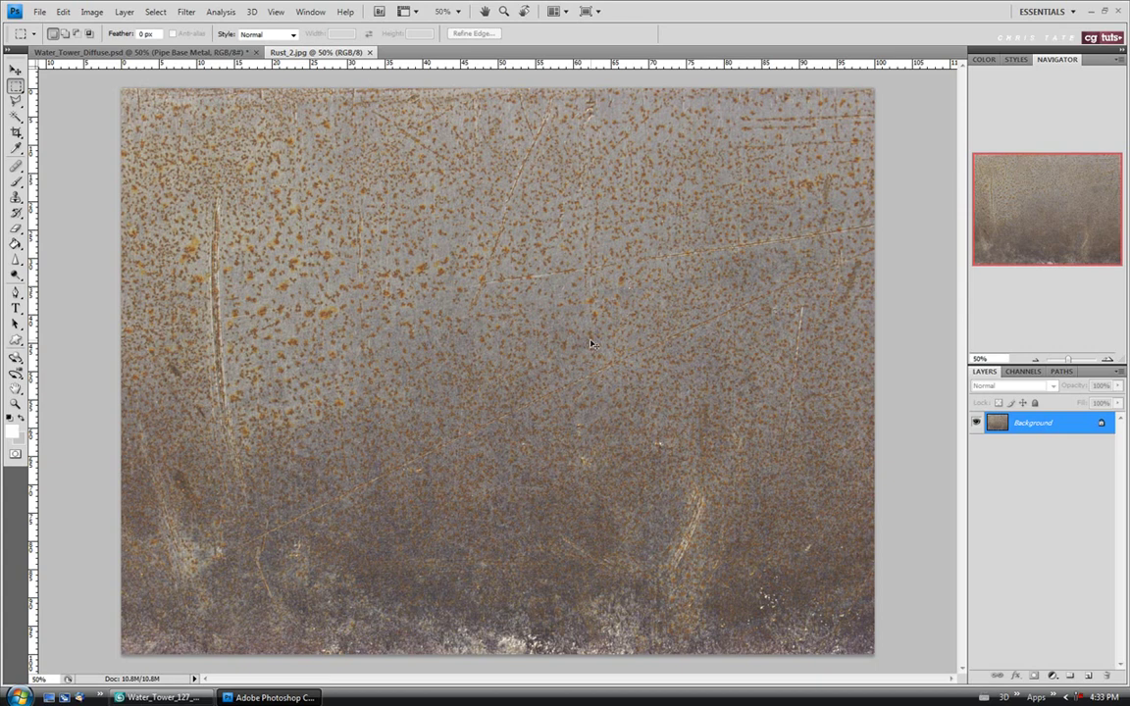
pyautogui.hotkey('ctrl', 'a')
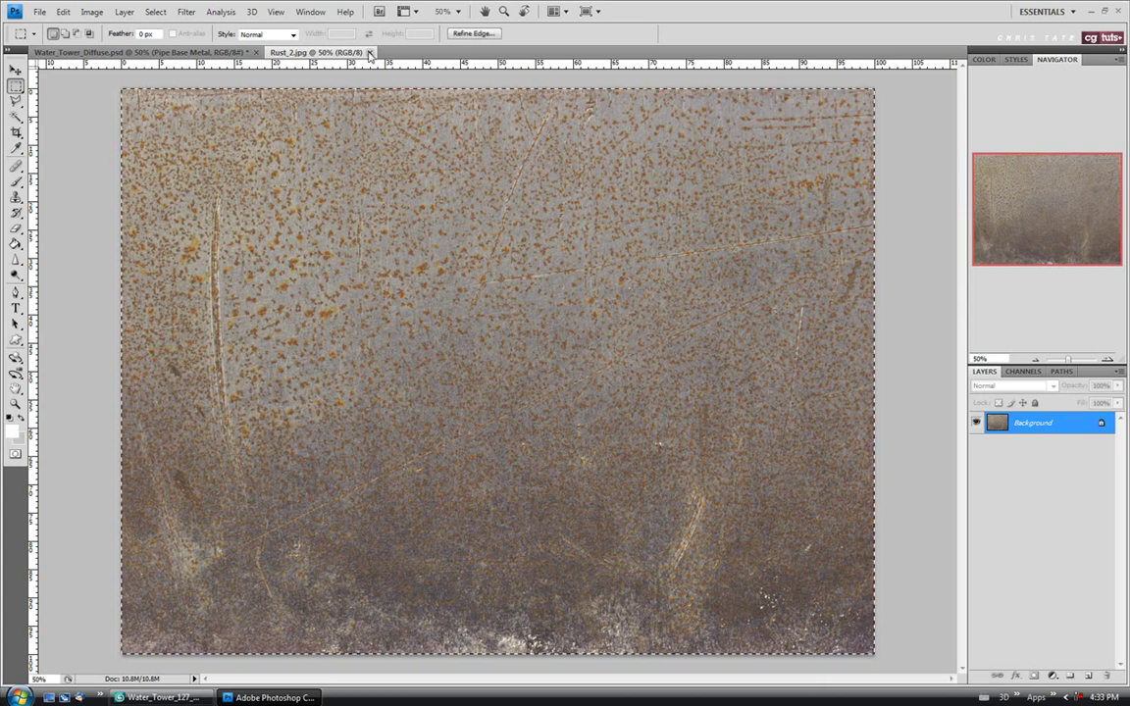
pyautogui.hotkey('ctrl', 'w')
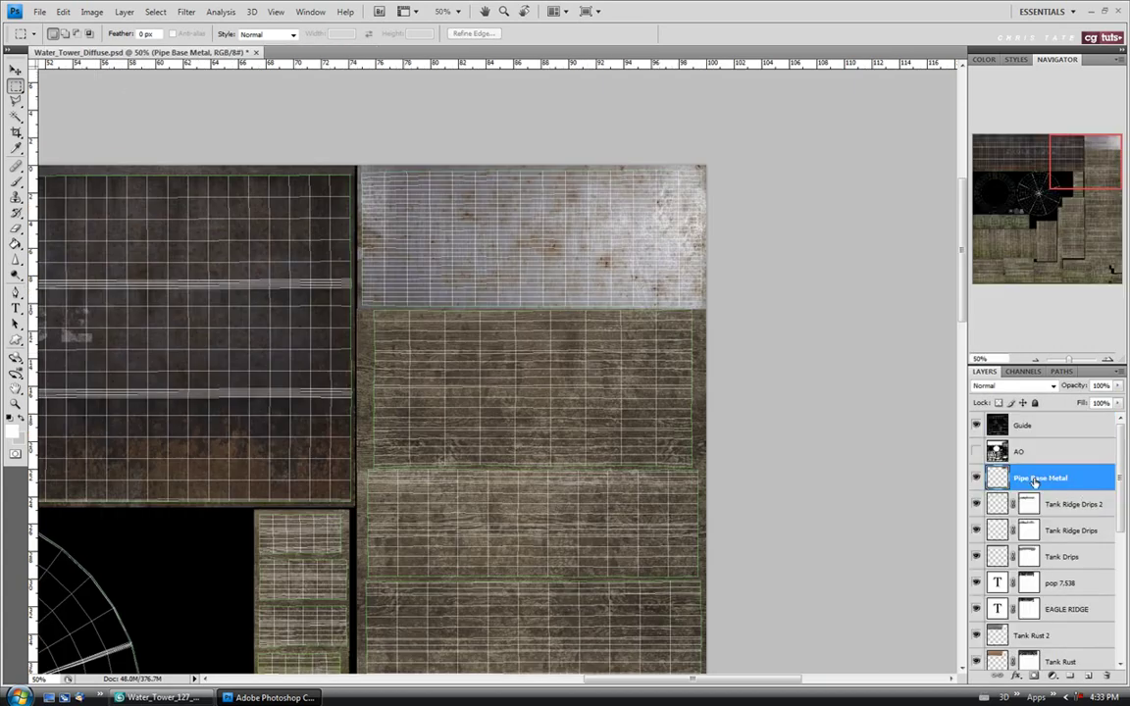
pyautogui.hotkey('ctrl', 'v')
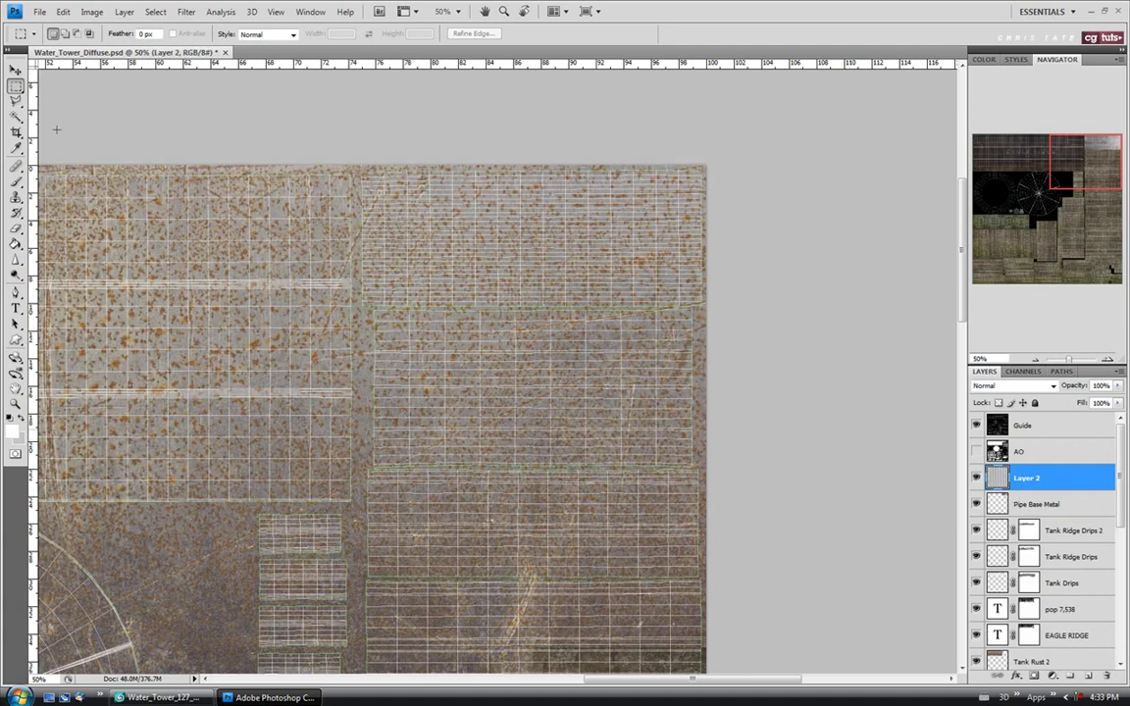
# Step: Scale the rust layer to 61.9%, rotate it 90° clockwise, and fit it over the top-right block
pyautogui.click(16, 71)
pyautogui.hotkey('ctrl', 't')
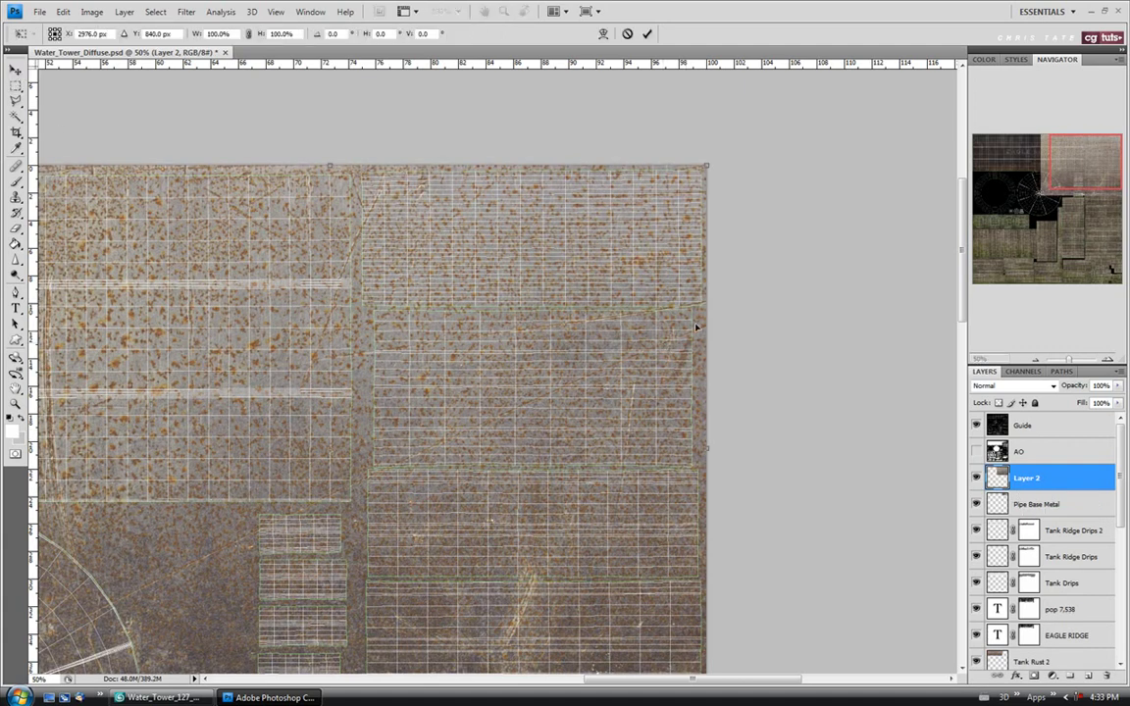
pyautogui.moveTo(709, 167); pyautogui.dragTo(284, 476)
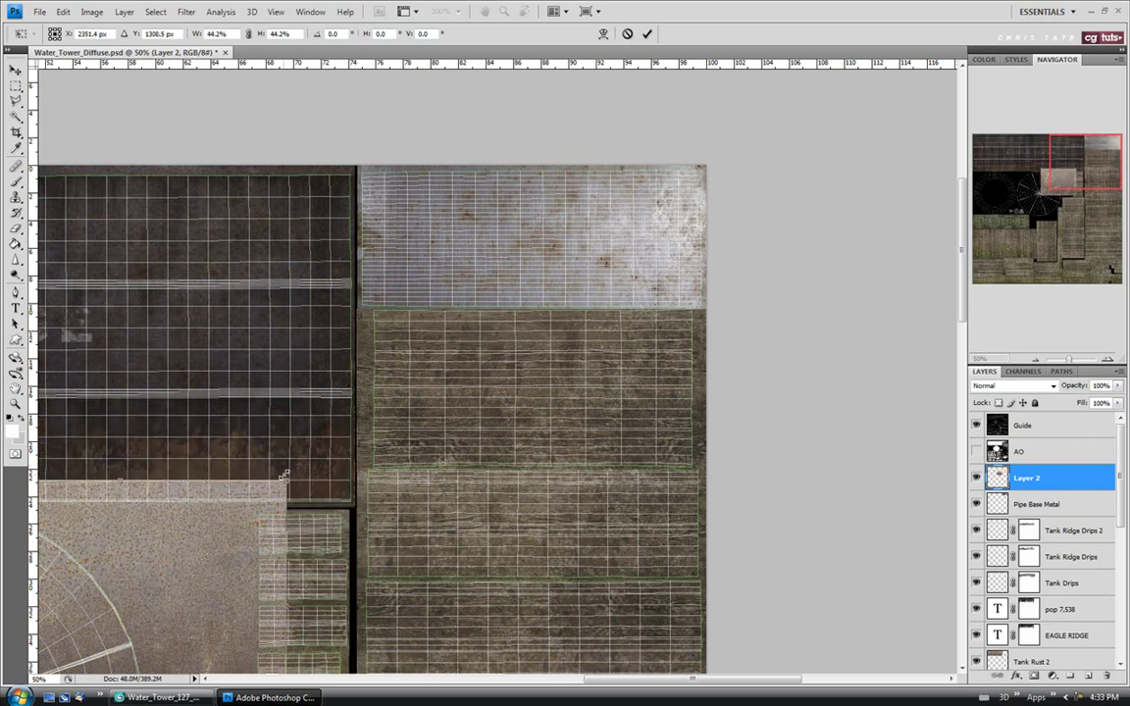
pyautogui.moveTo(229, 524); pyautogui.dragTo(633, 222)
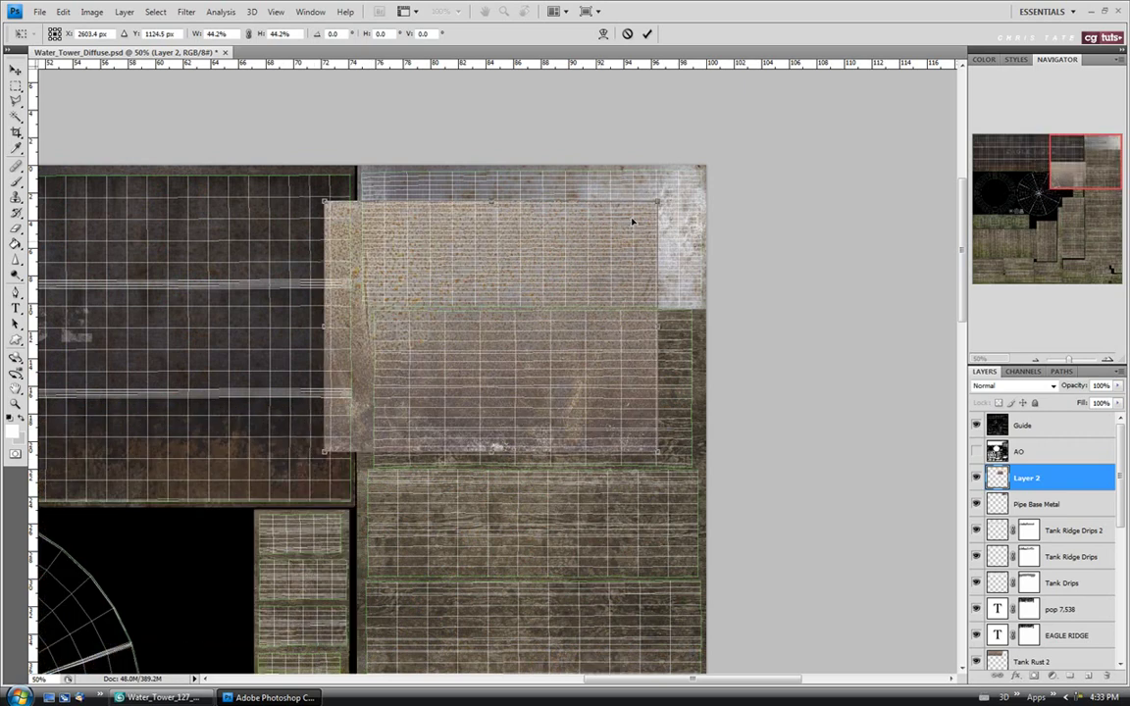
pyautogui.moveTo(575, 287); pyautogui.dragTo(585, 237)
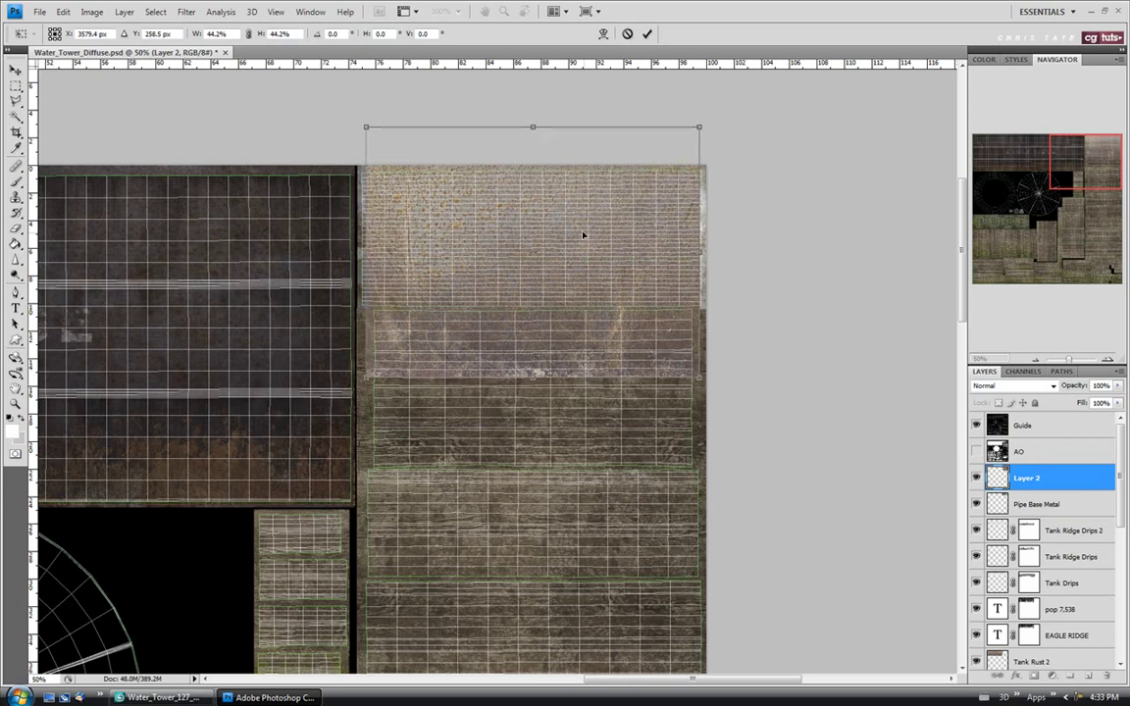
pyautogui.rightClick(583, 235)
pyautogui.click(615, 383)
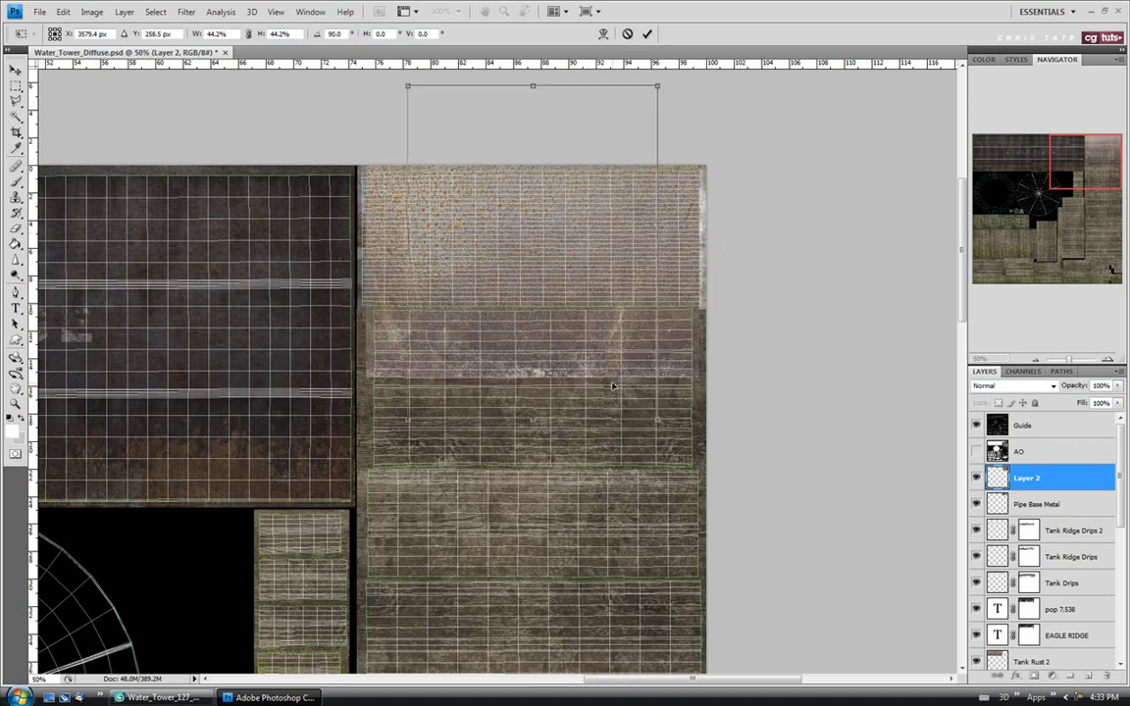
pyautogui.moveTo(432, 257); pyautogui.dragTo(373, 276)
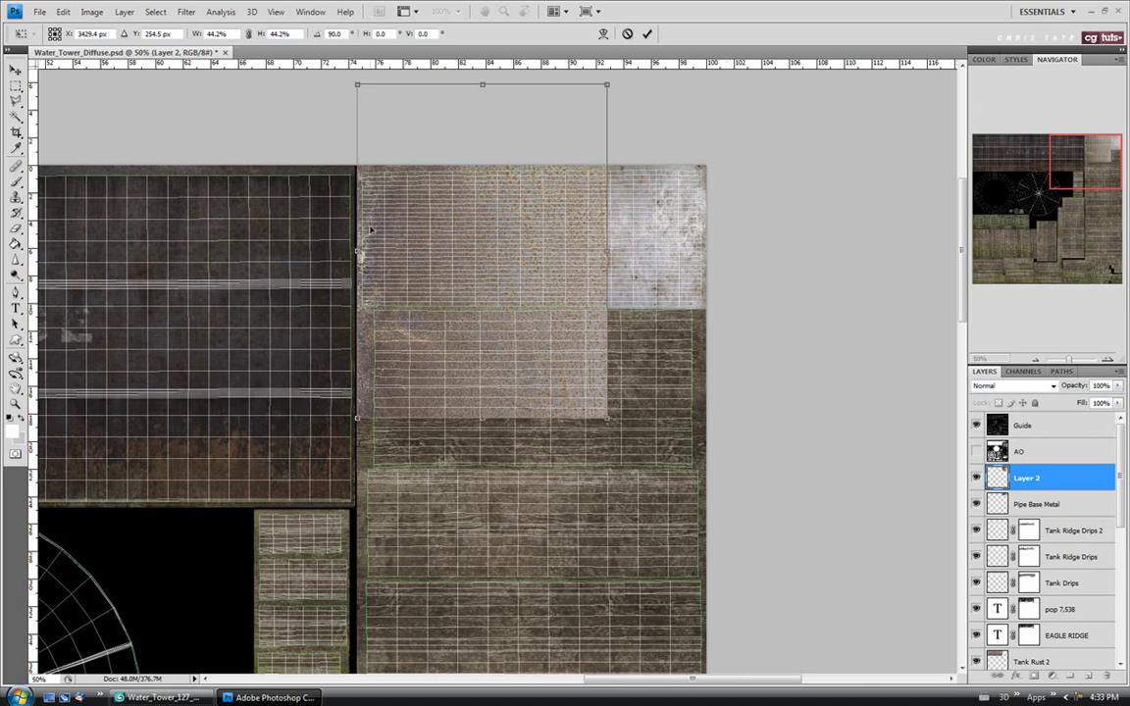
pyautogui.moveTo(610, 421); pyautogui.dragTo(816, 471)
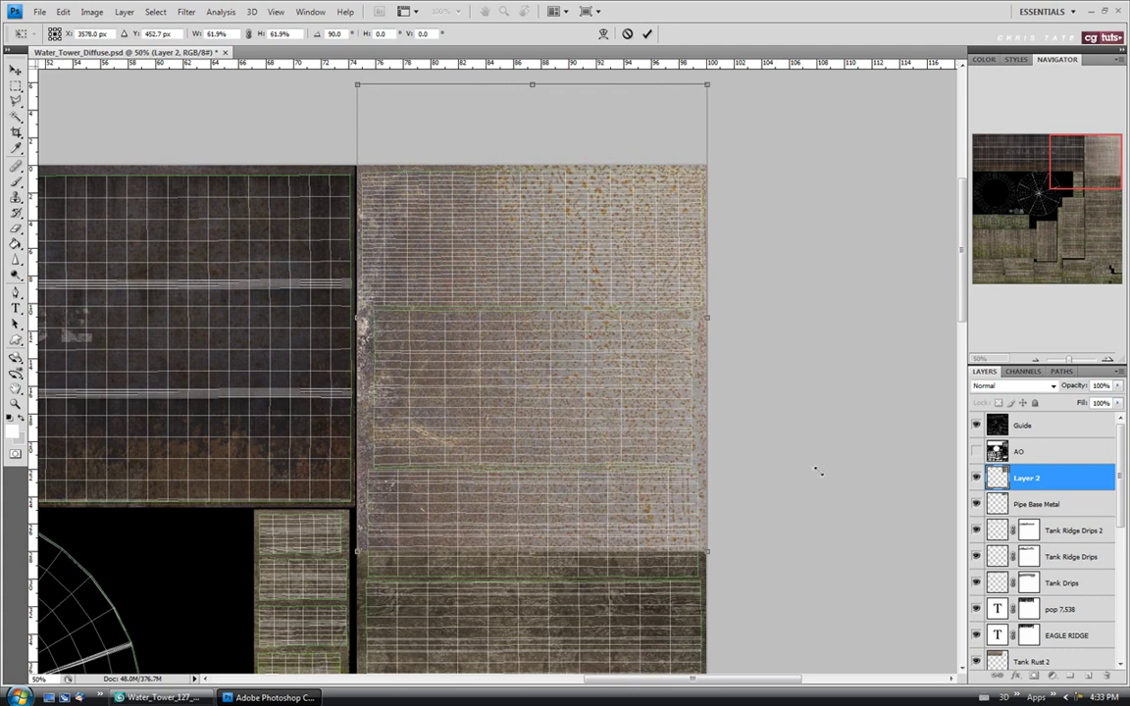
pyautogui.moveTo(502, 372); pyautogui.dragTo(501, 376)
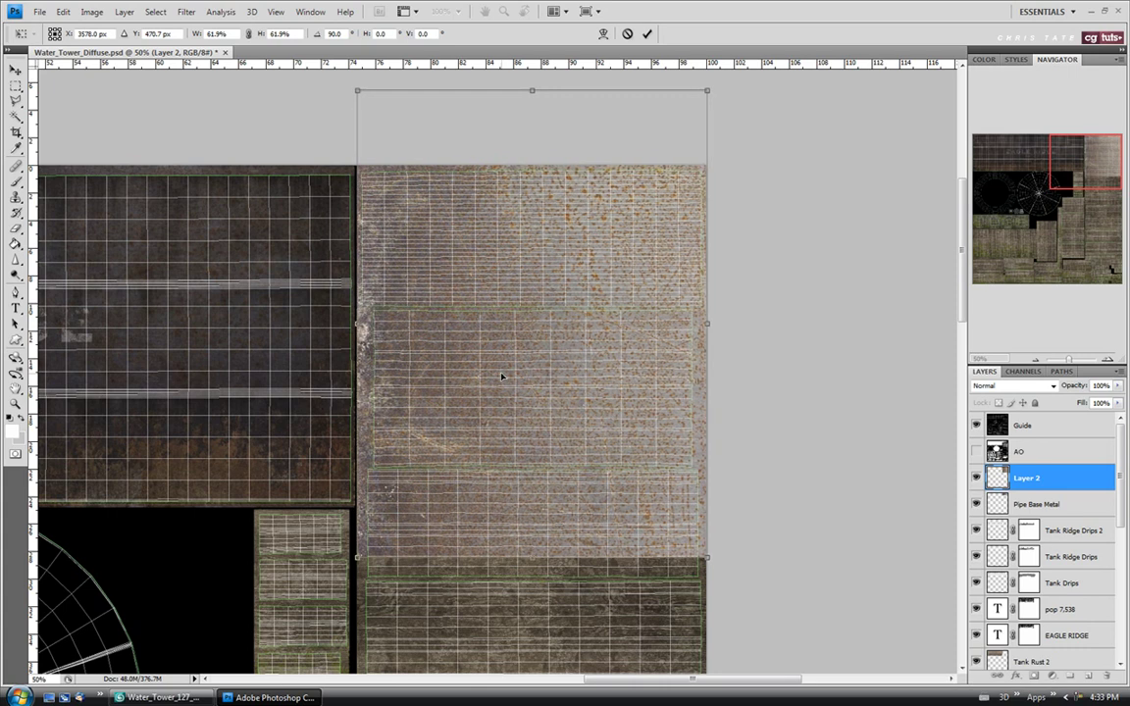
pyautogui.press('Return')
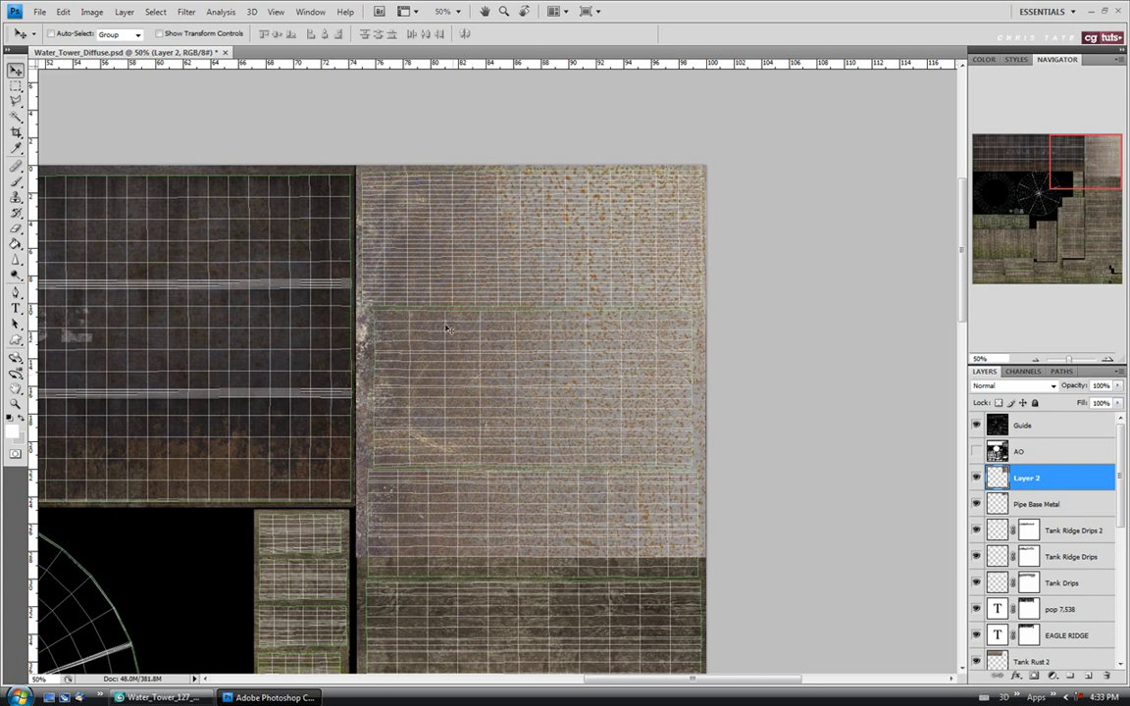
# Step: Reselect the top-right block and delete the rust lying outside it
pyautogui.click(16, 86)
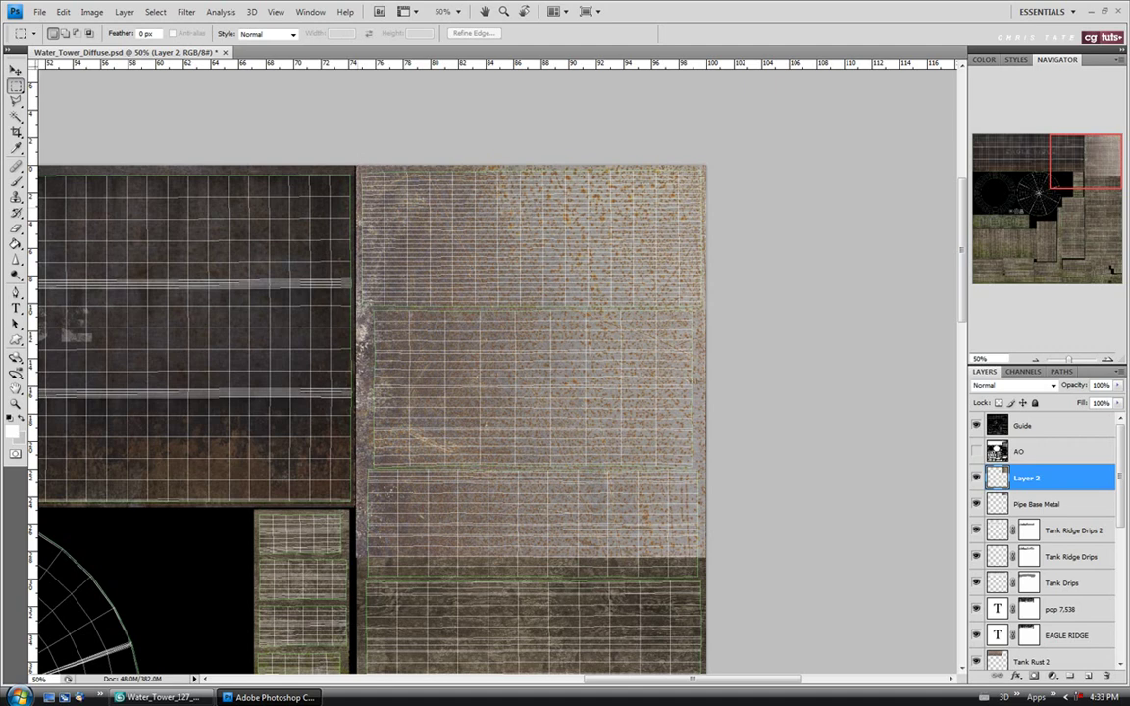
pyautogui.hotkey('ctrl', 'shift', 'd')
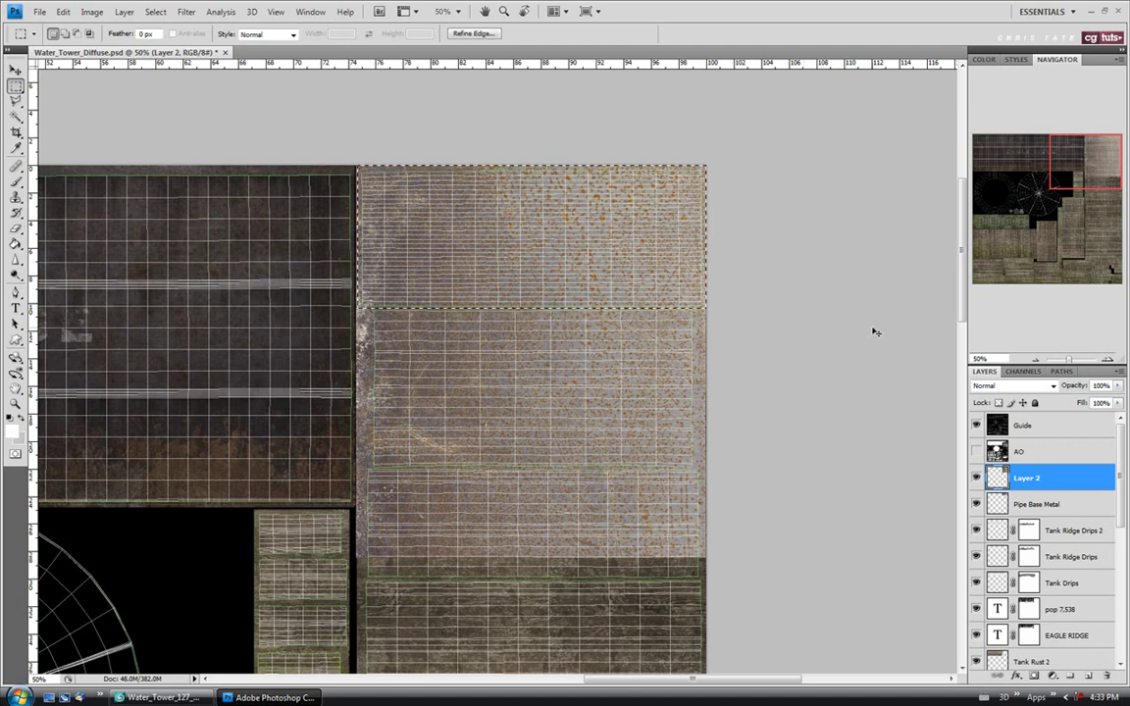
pyautogui.hotkey('ctrl', 'shift', 'i')
pyautogui.press('Delete')
pyautogui.hotkey('ctrl', 'd')
pyautogui.hotkey('ctrl', 'd')
# Step: Rename the rust layer to 'Pipe Rust'
pyautogui.doubleClick(1026, 478)
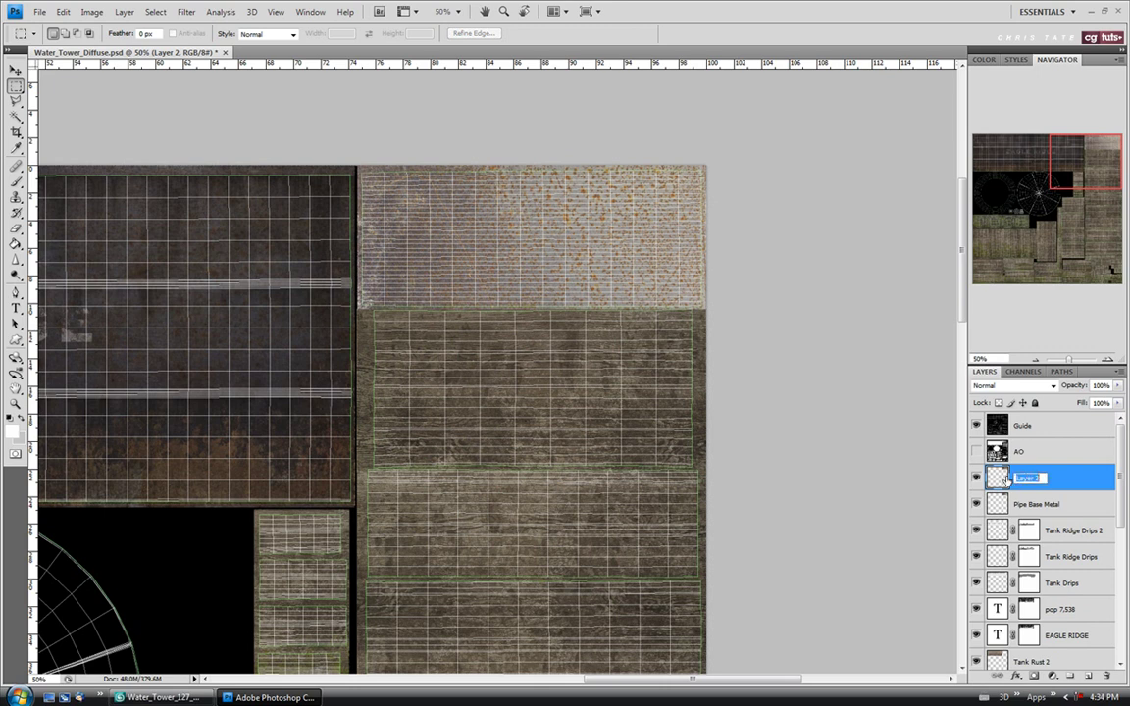
pyautogui.write('Pipe Rust')
pyautogui.press('Return')
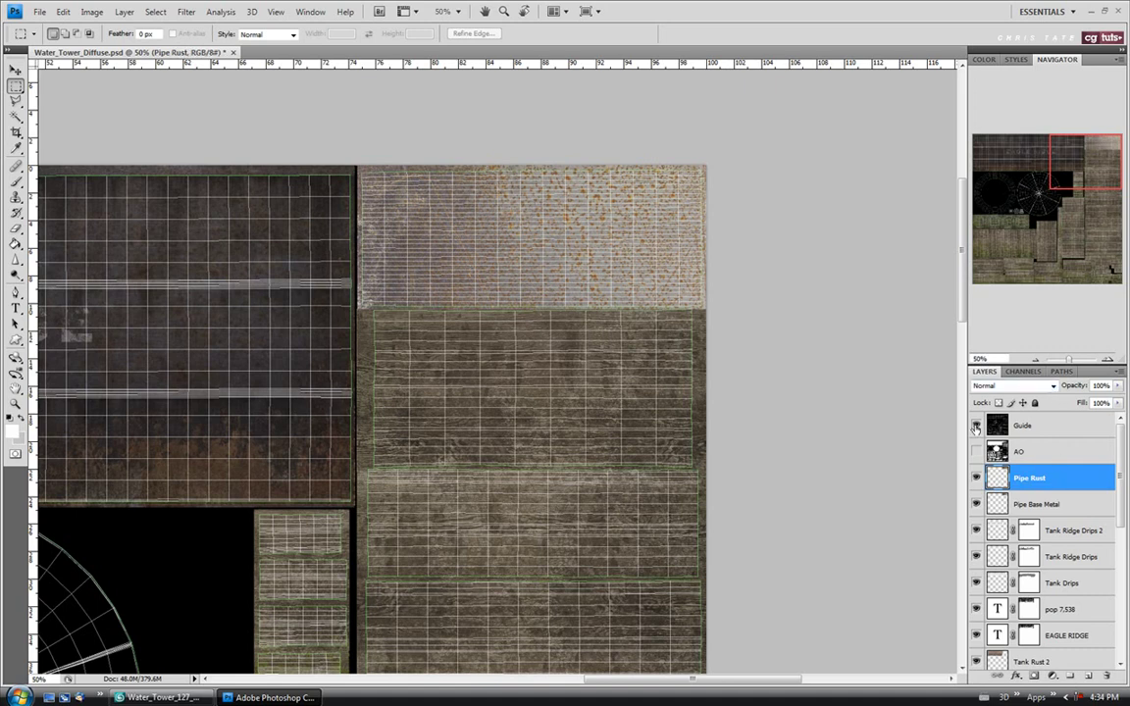
# Step: Hide the Guide layer and compare Multiply, Overlay and Soft Light on Pipe Rust, keeping Overlay
pyautogui.click(975, 428)
pyautogui.click(1053, 385)
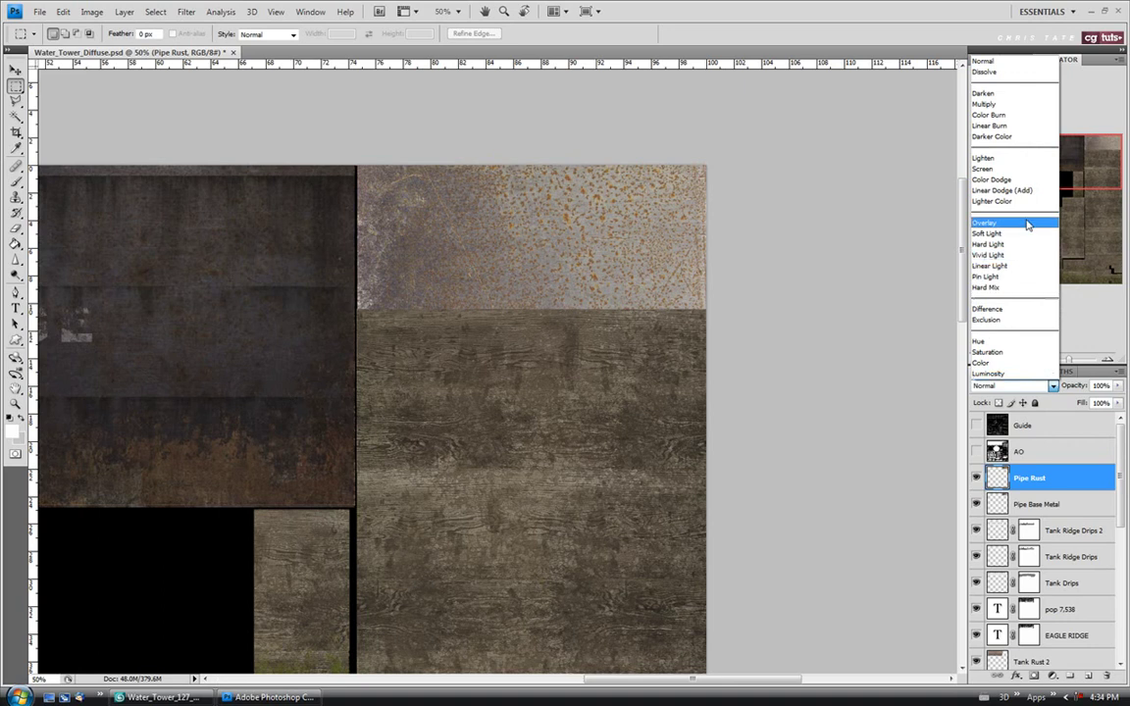
pyautogui.click(1013, 104)
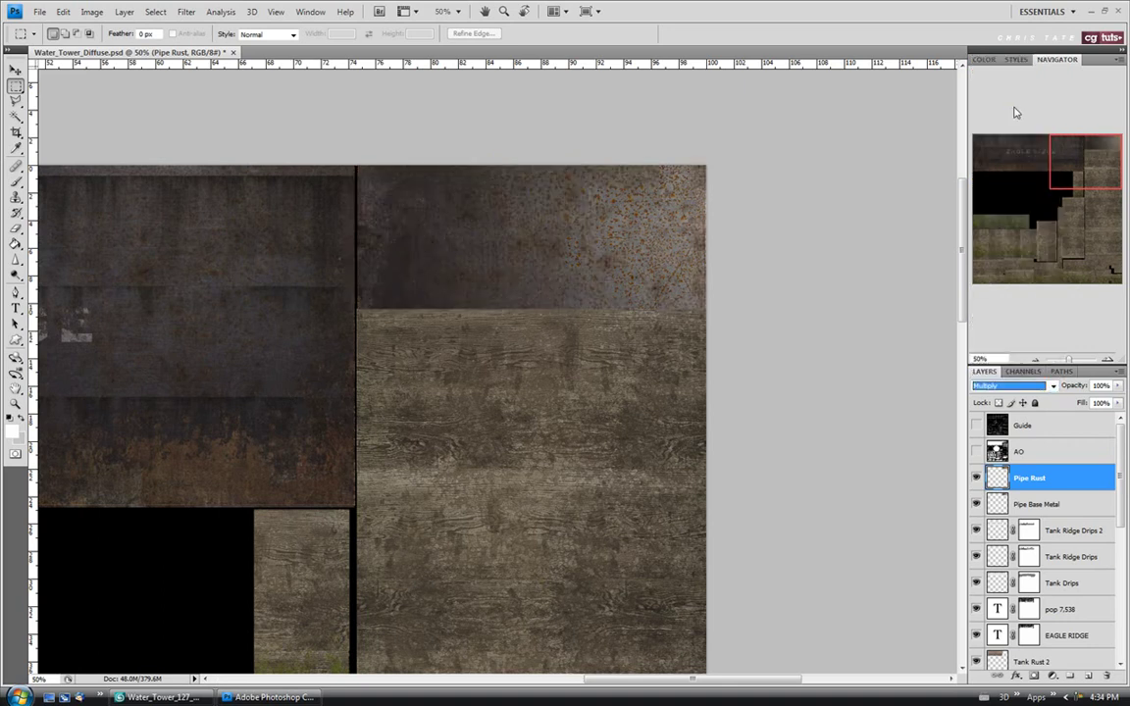
pyautogui.click(975, 452)
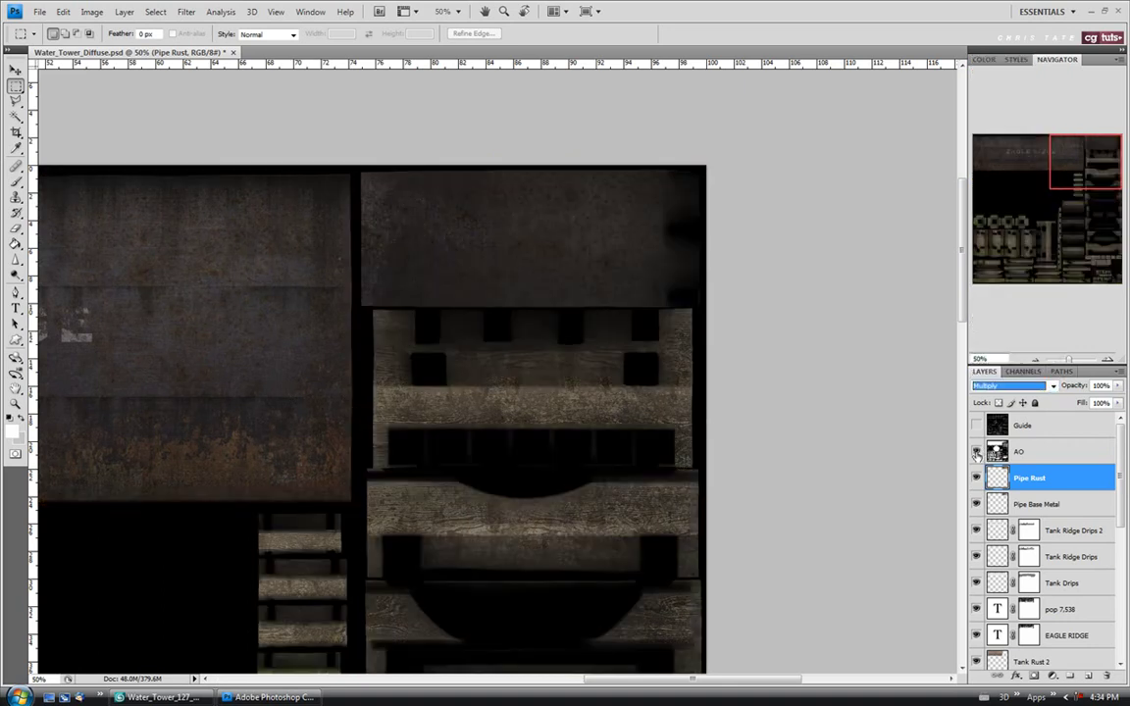
pyautogui.click(1015, 385)
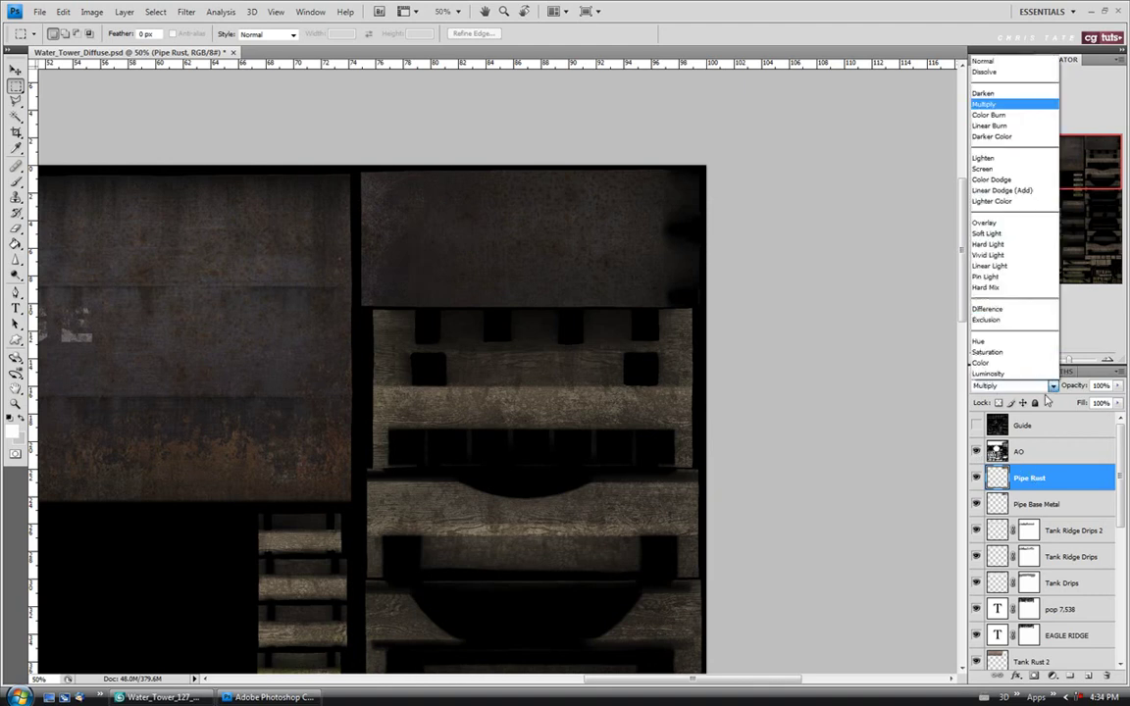
pyautogui.click(1016, 225)
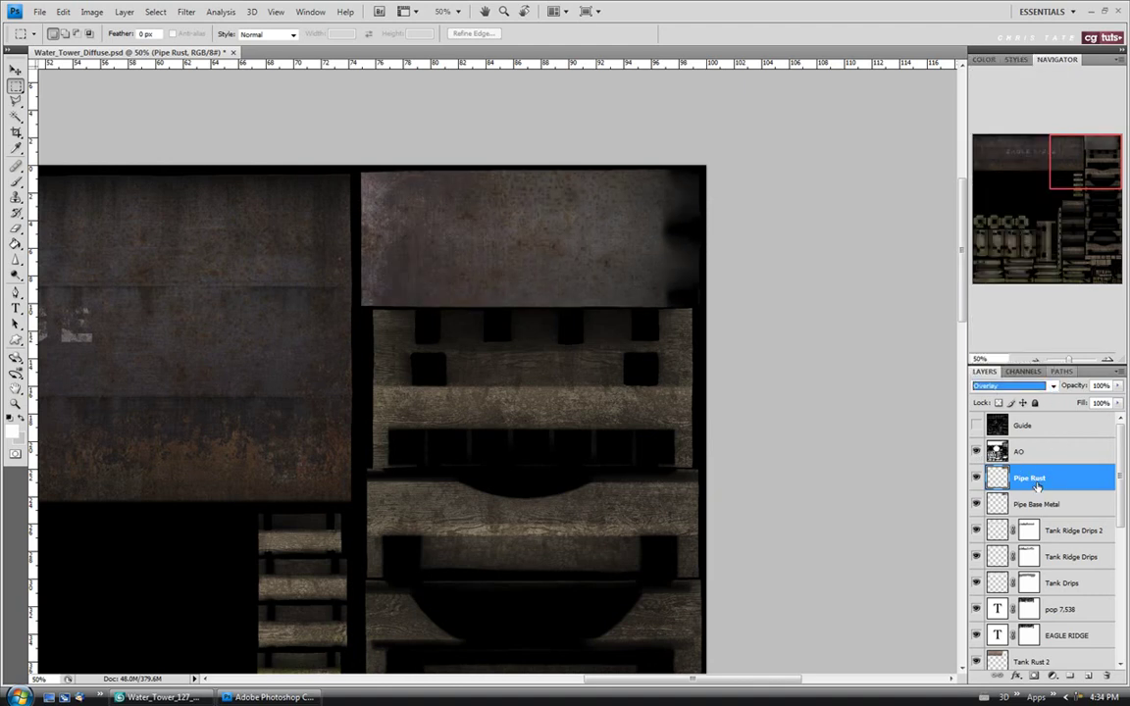
pyautogui.click(1015, 386)
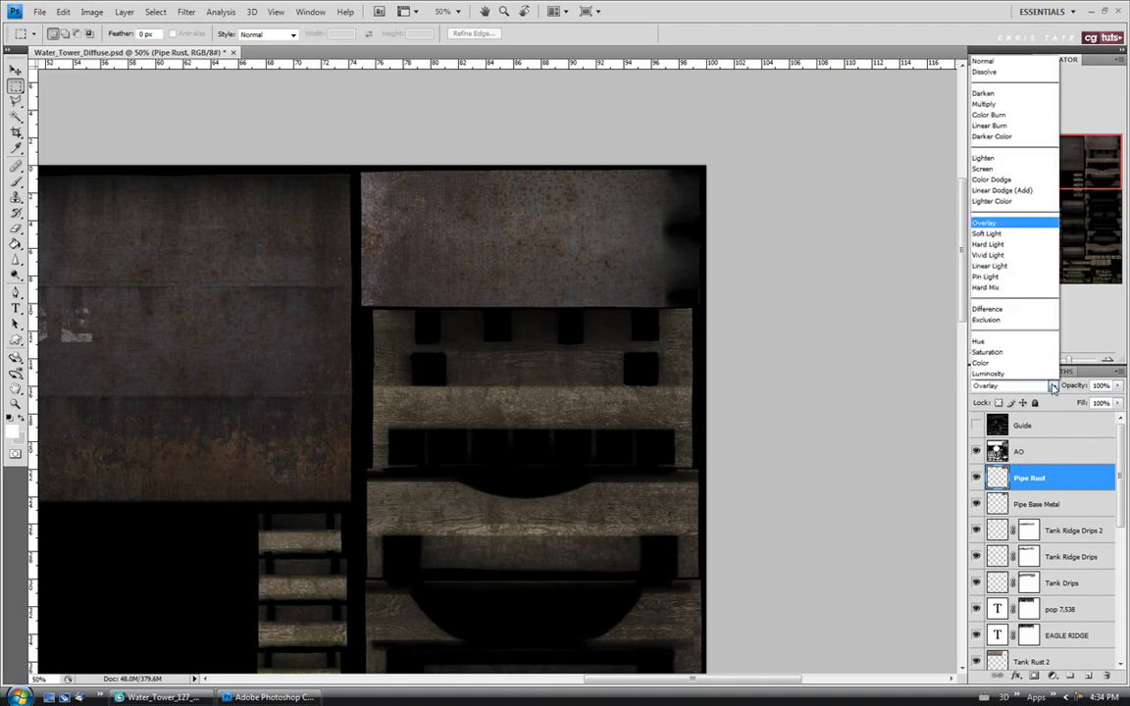
pyautogui.click(1016, 233)
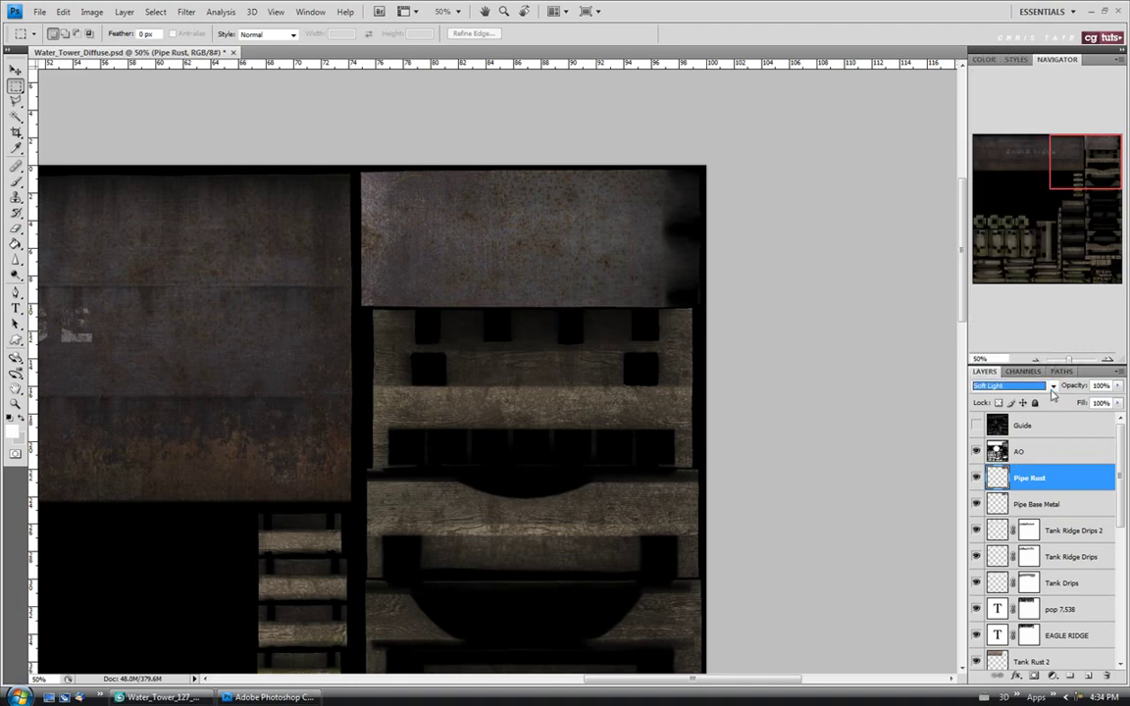
pyautogui.click(1013, 386)
pyautogui.click(1024, 225)
# Step: Bring the water tower scene in 3ds Max back to the front
pyautogui.click(39, 10)
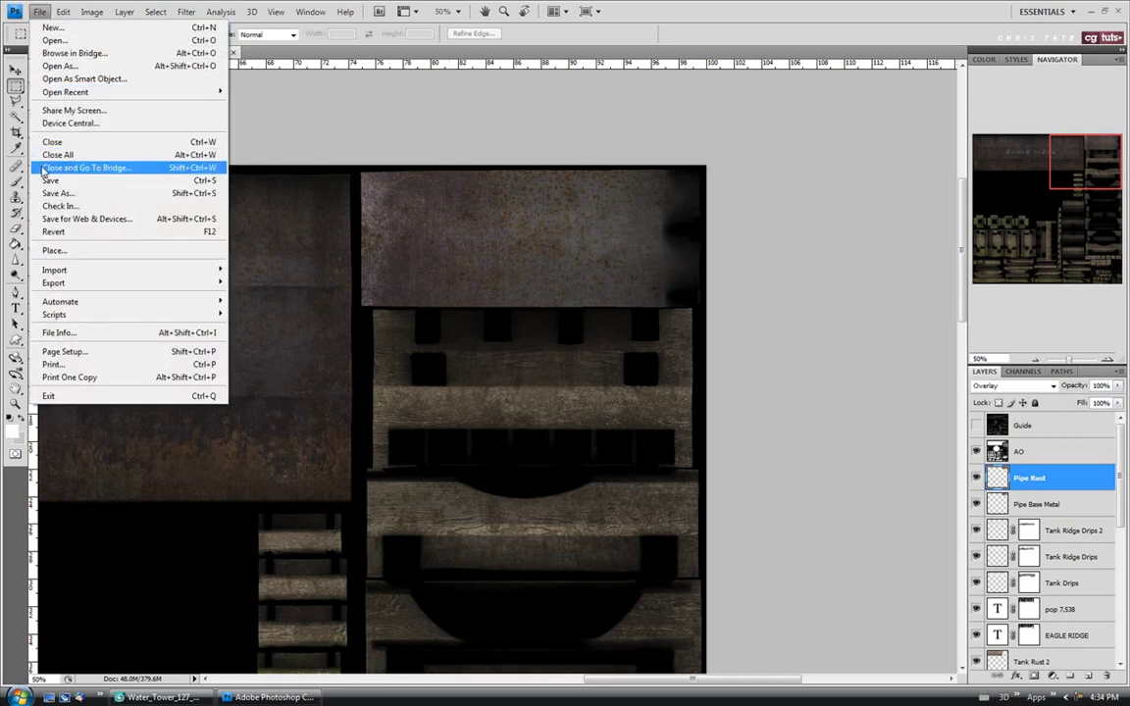
pyautogui.click(299, 174)
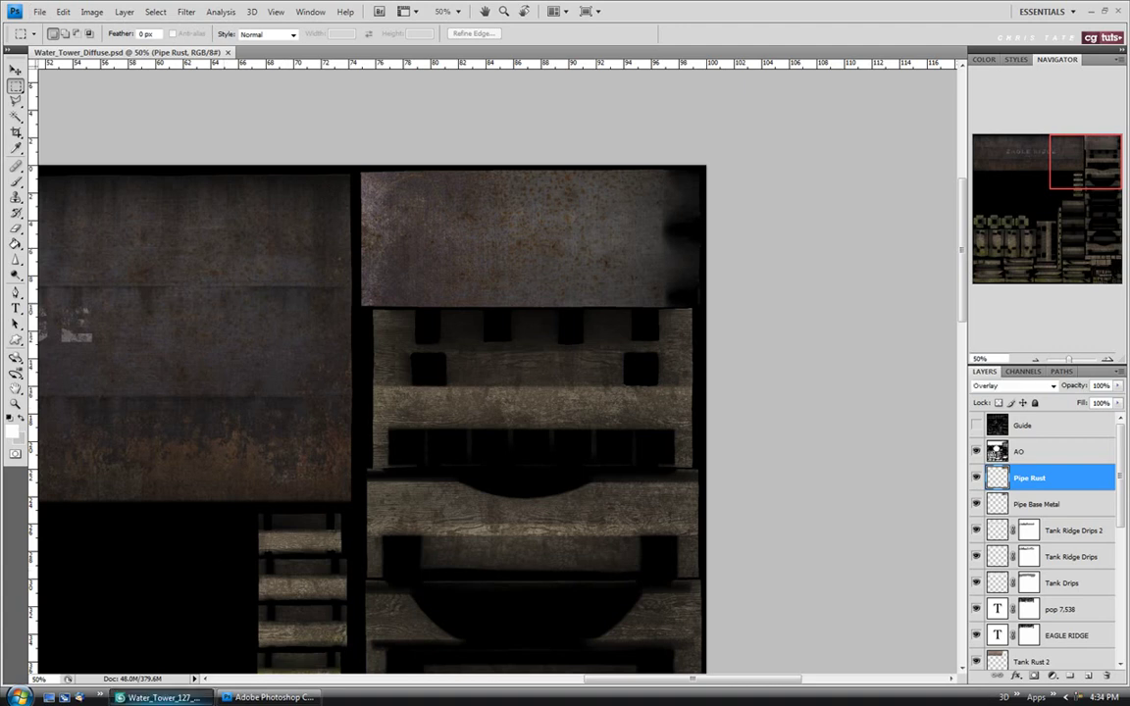
pyautogui.click(157, 696)
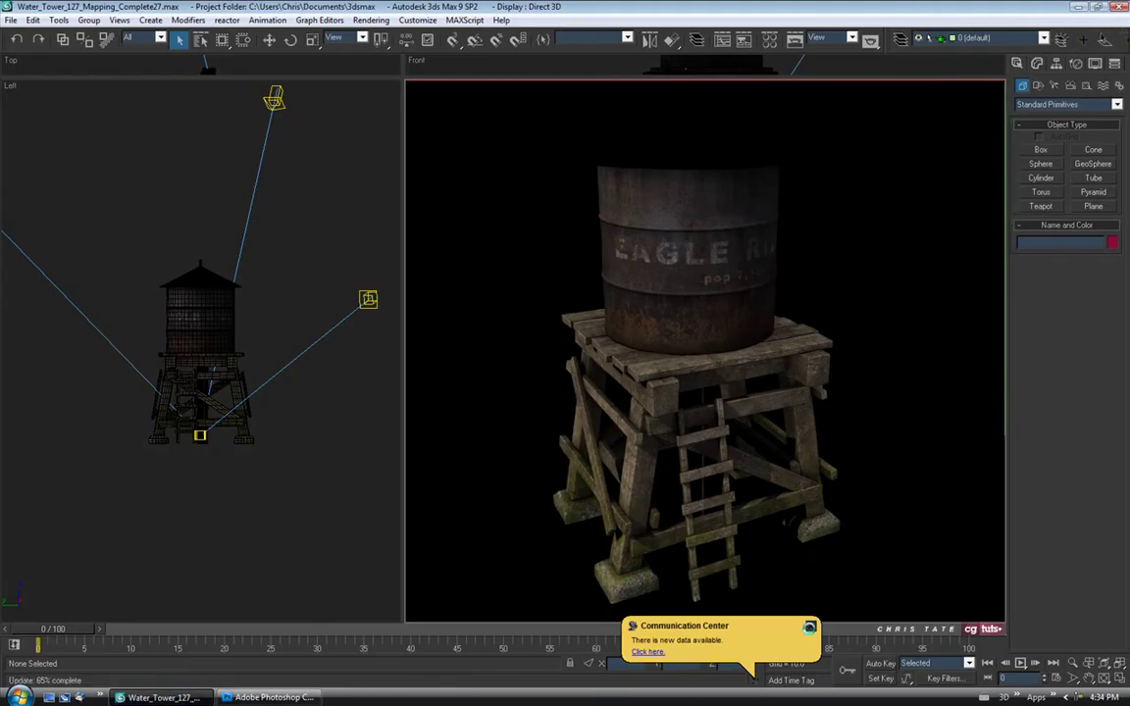
# Step: Dismiss the notification balloon and preview the Perspective viewport as an ActiveShade render
pyautogui.click(810, 627)
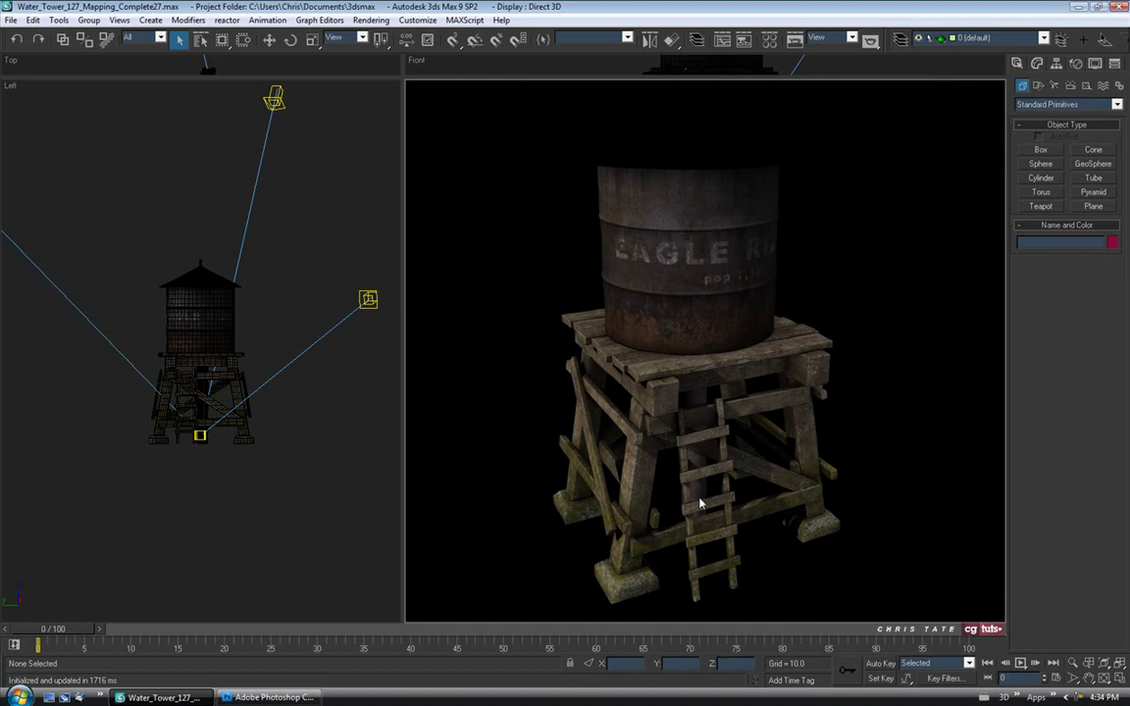
pyautogui.rightClick(415, 61)
pyautogui.click(586, 296)
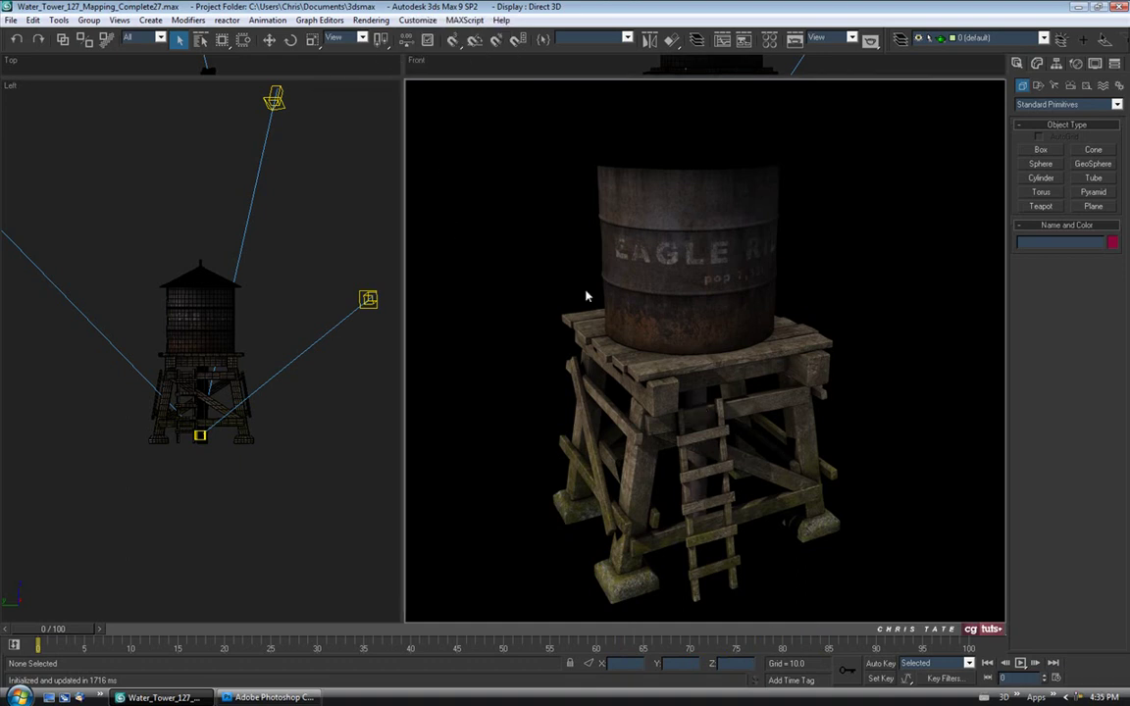
pyautogui.scroll(4, 675, 392)
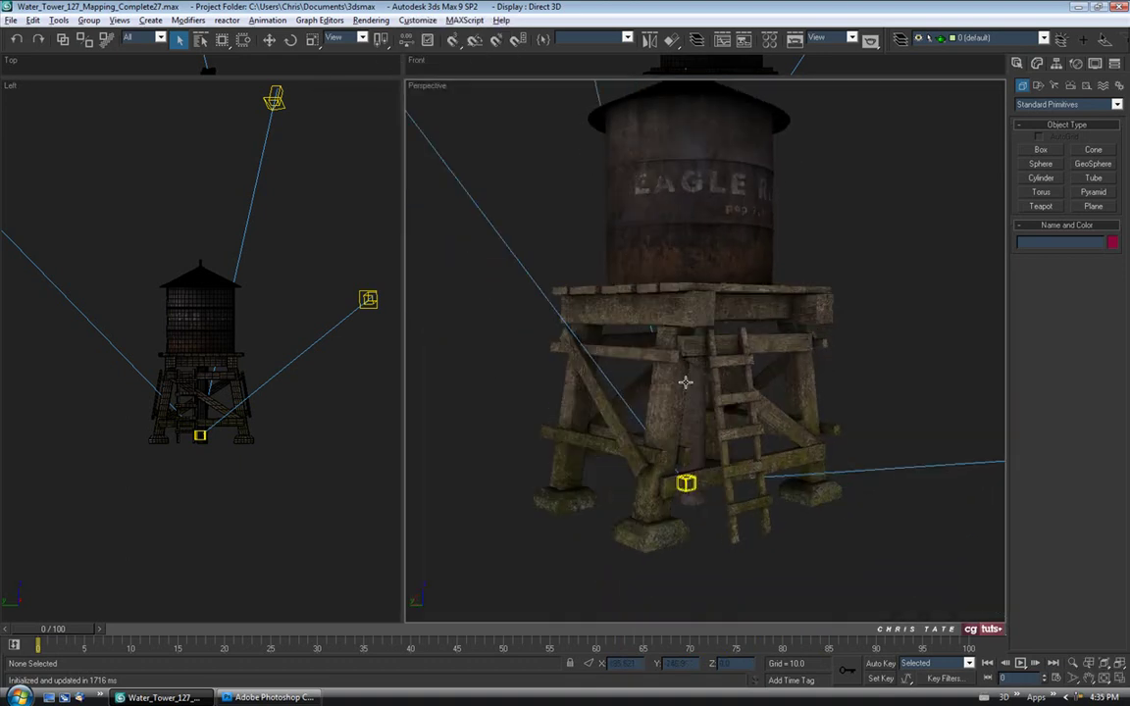
pyautogui.scroll(-3, 685, 355)
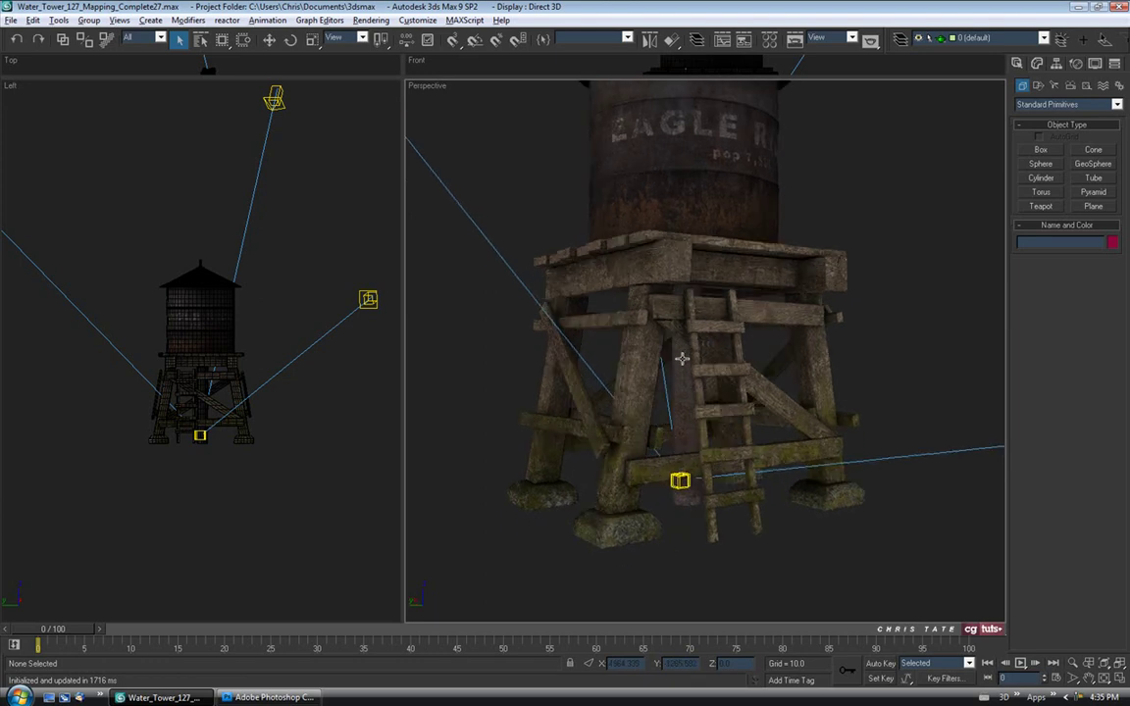
pyautogui.rightClick(420, 86)
pyautogui.moveTo(436, 93)
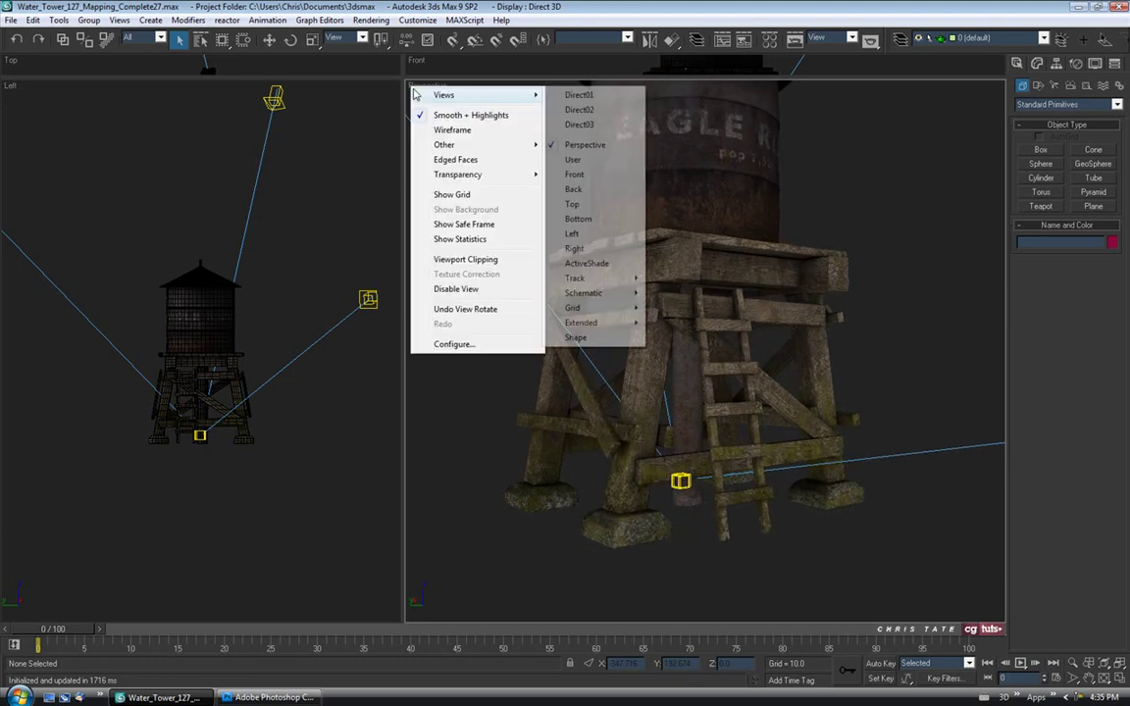
pyautogui.click(600, 263)
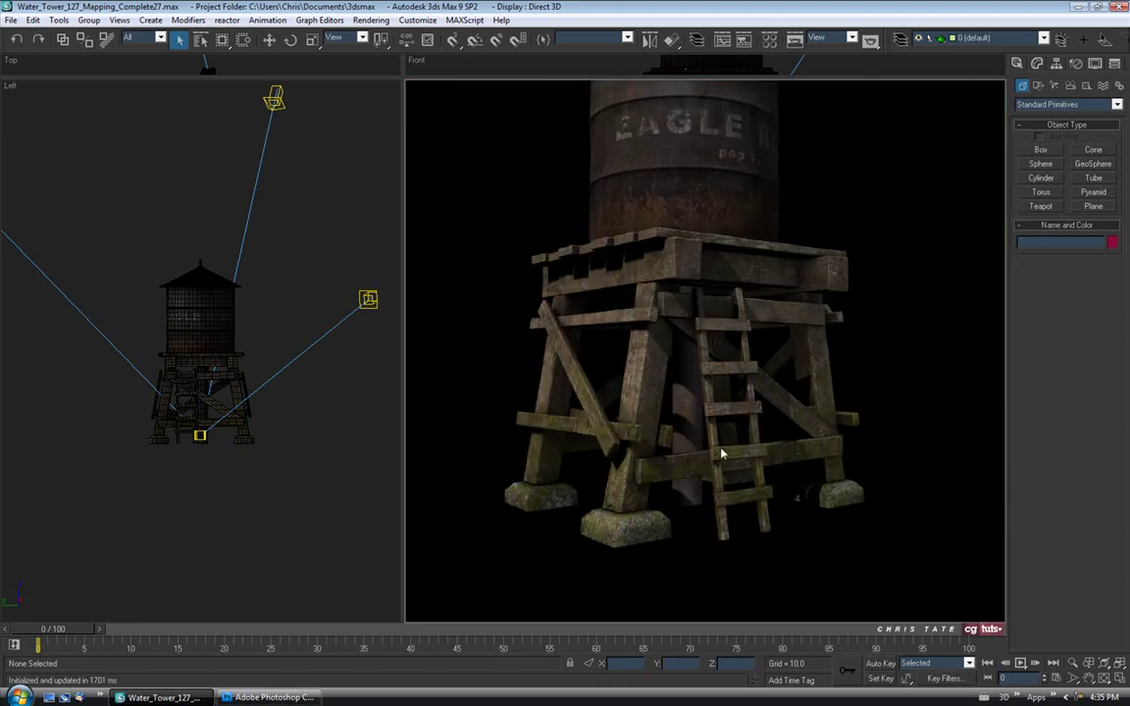
pyautogui.press('p')
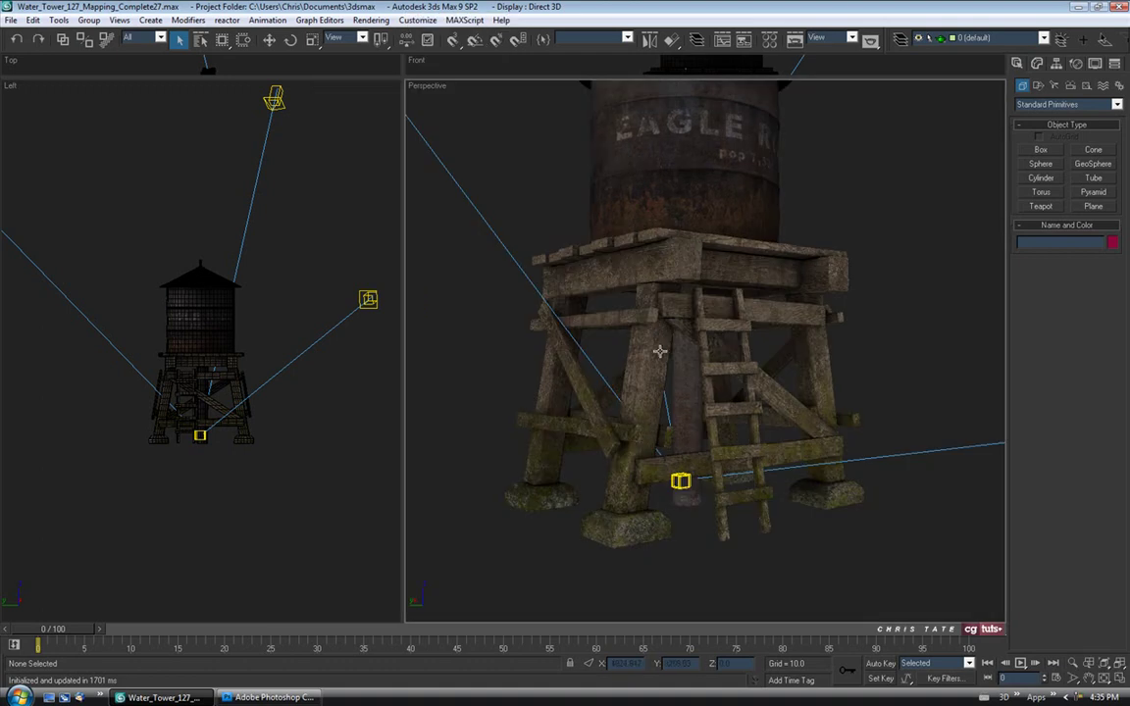
# Step: Orbit and zoom around the tower base to inspect the rusty central pipe
pyautogui.moveTo(735, 433); pyautogui.dragTo(600, 380)
pyautogui.scroll(6, 708, 361)
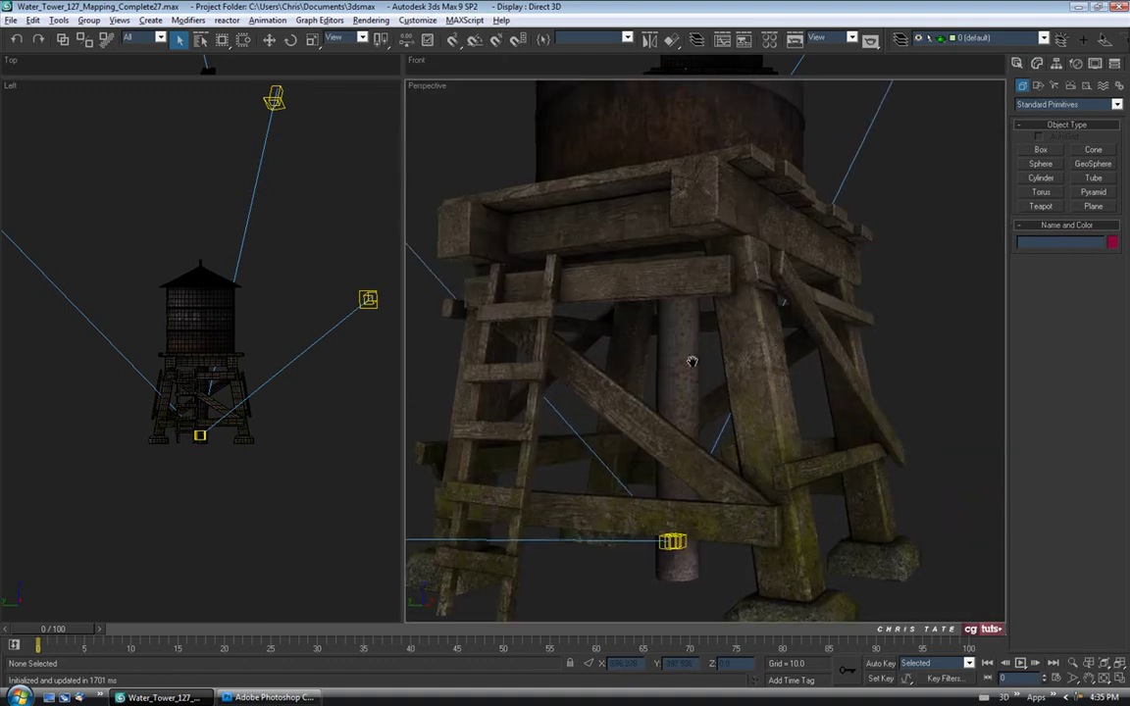
pyautogui.scroll(-2, 689, 360)
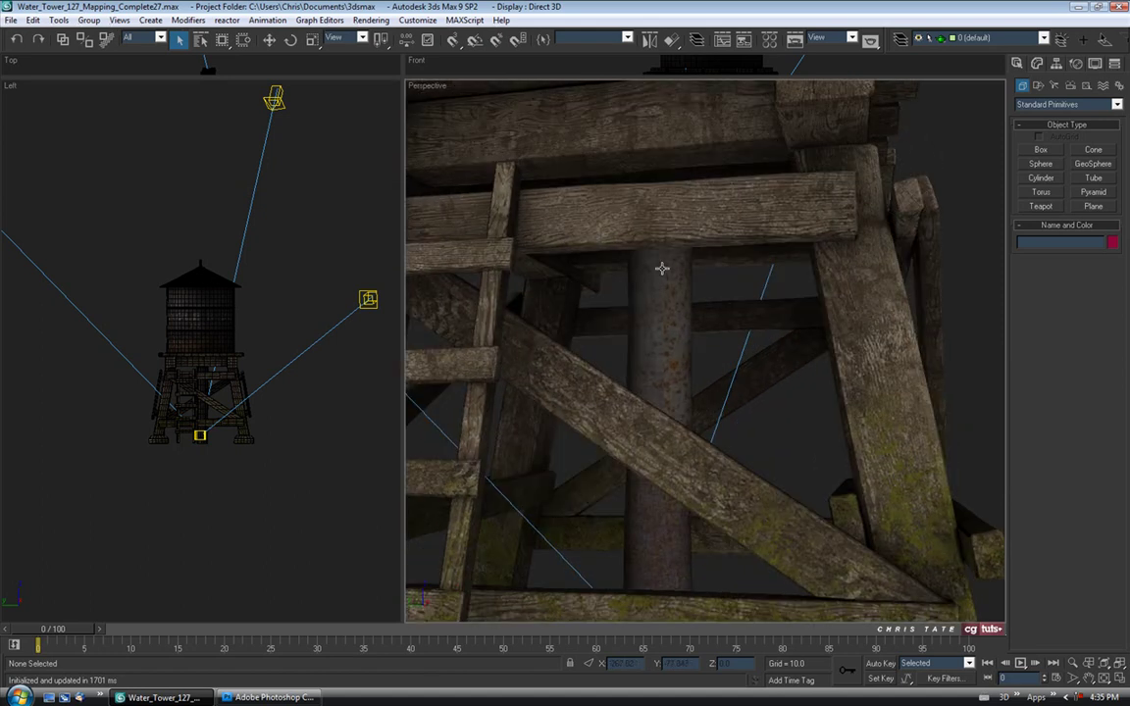
pyautogui.scroll(-5, 683, 334)
pyautogui.scroll(2, 687, 205)
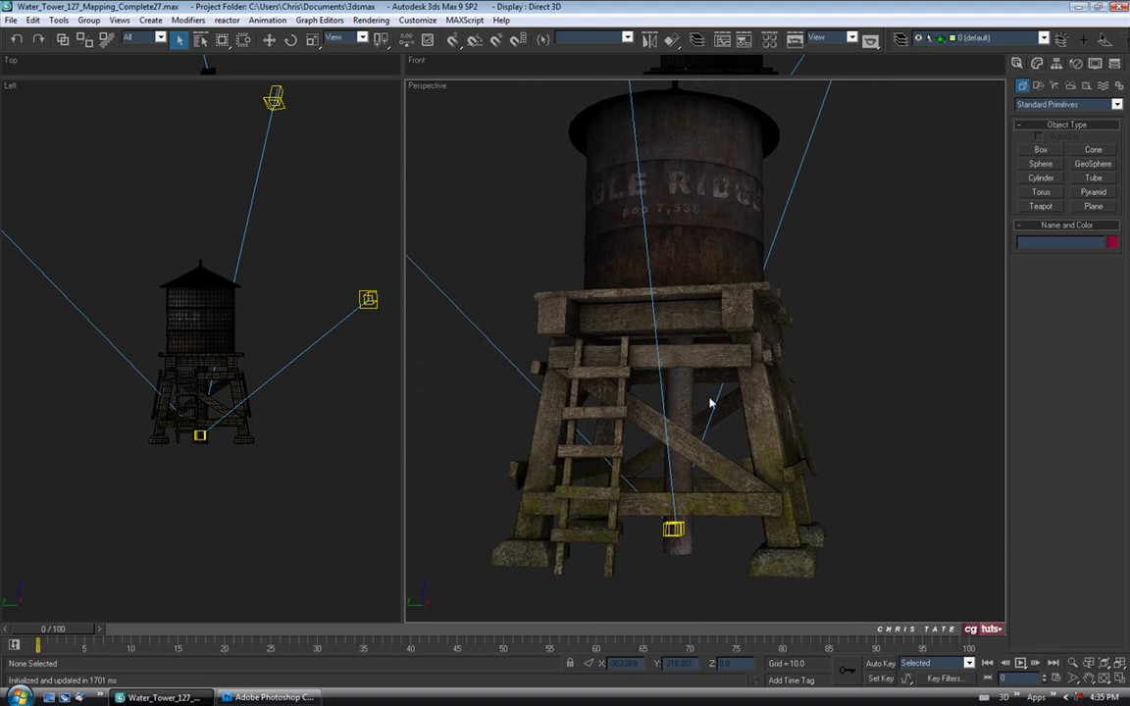
pyautogui.scroll(3, 674, 361)
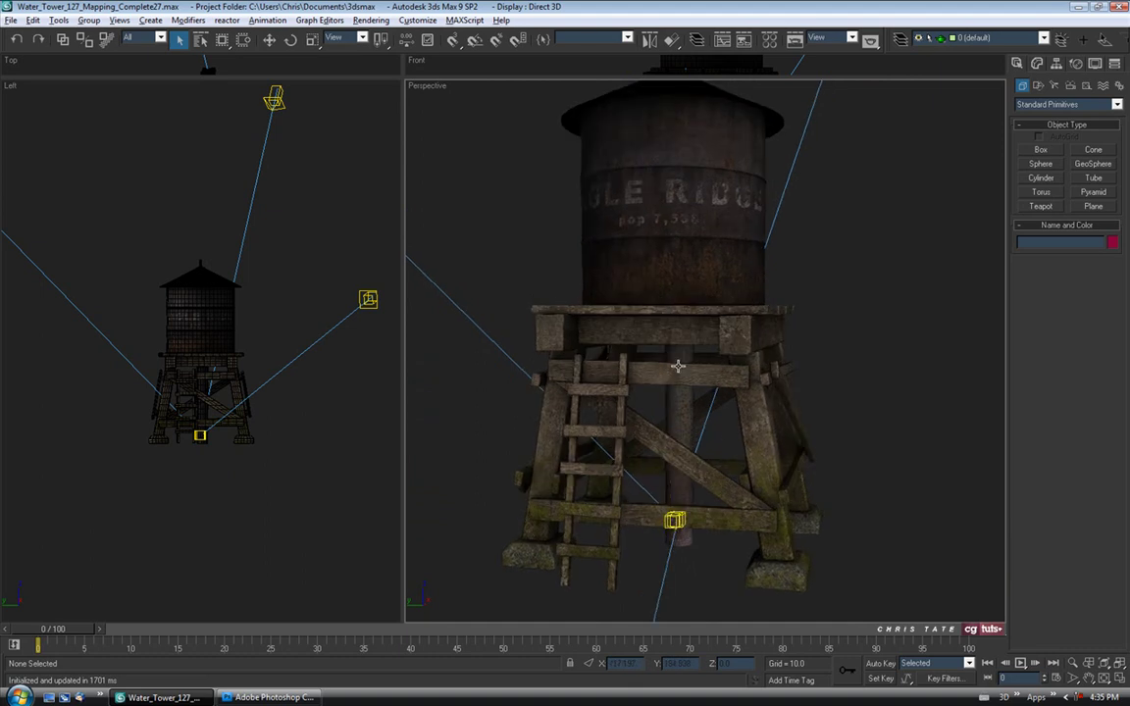
pyautogui.scroll(3, 684, 369)
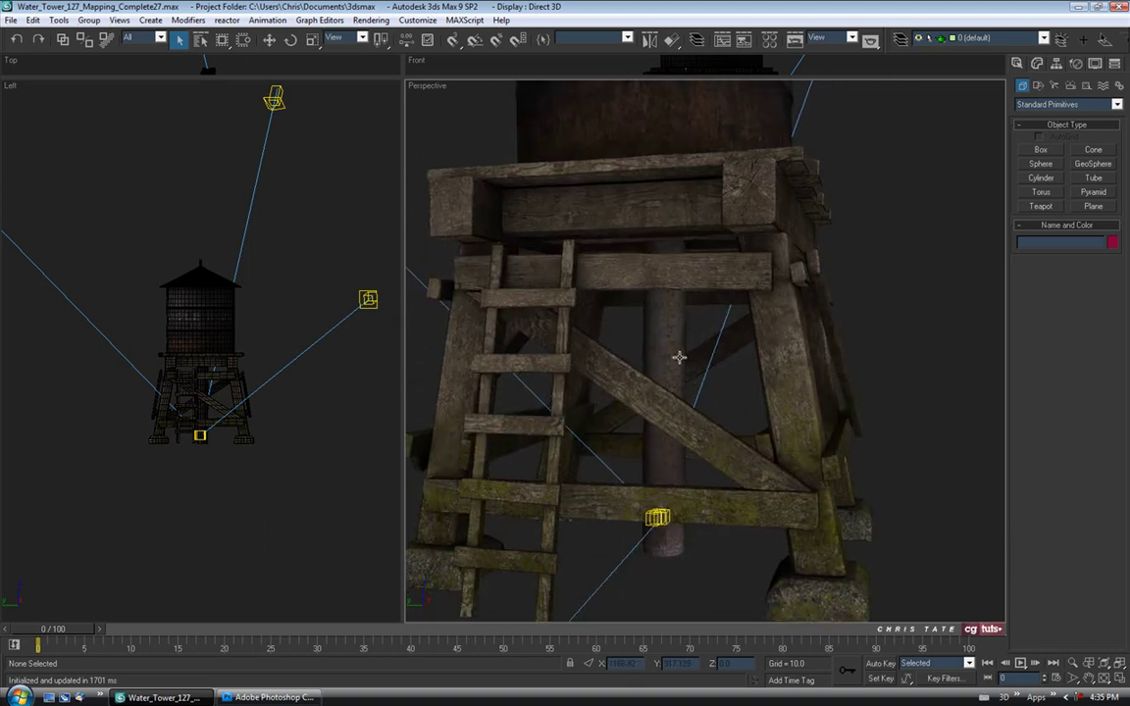
# Step: Select Water_Tower, drop to Editable Poly with a scene hold, and select the base element
pyautogui.click(667, 327)
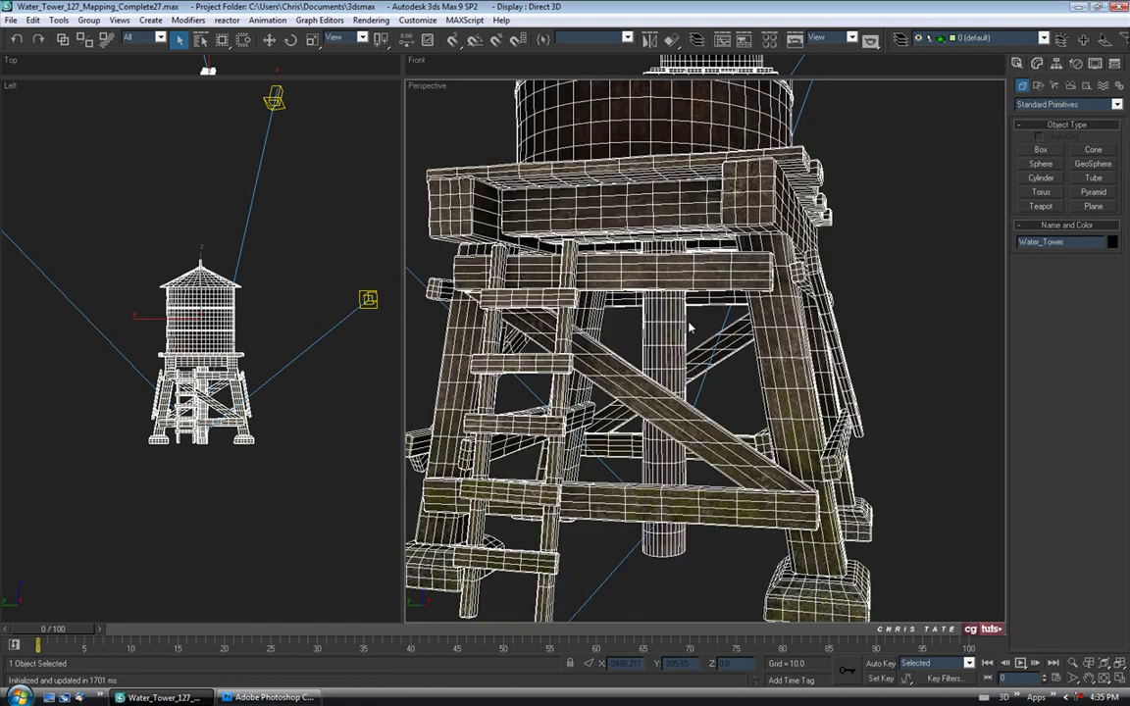
pyautogui.click(1037, 63)
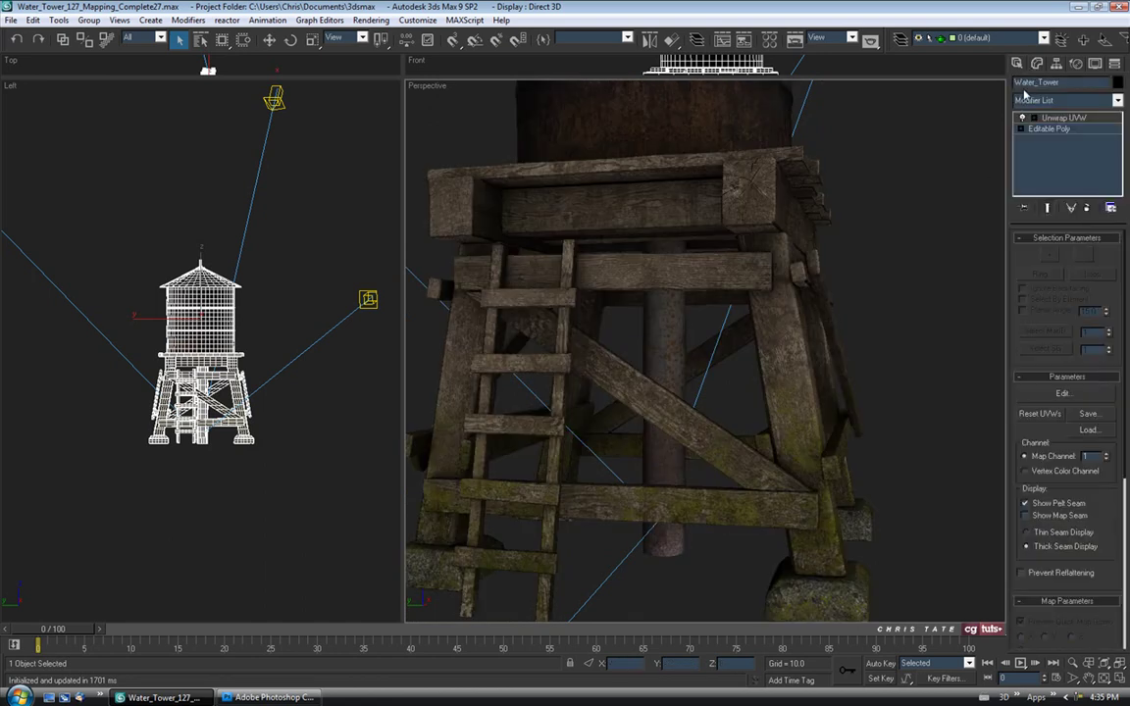
pyautogui.click(1048, 130)
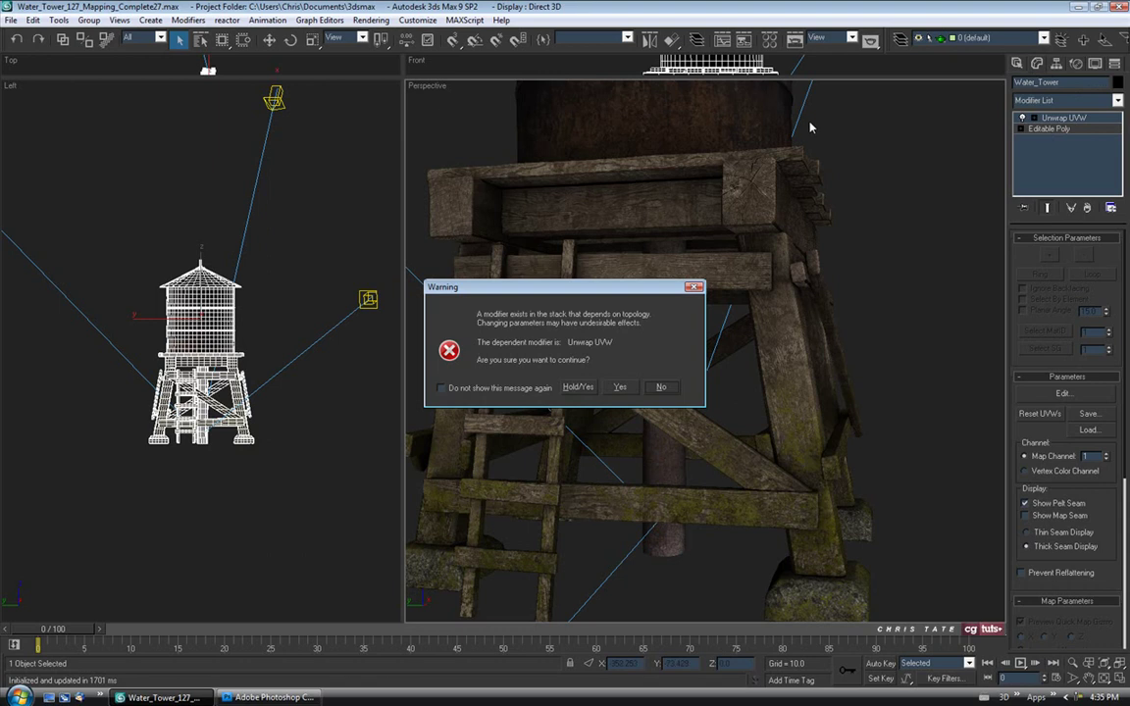
pyautogui.click(578, 388)
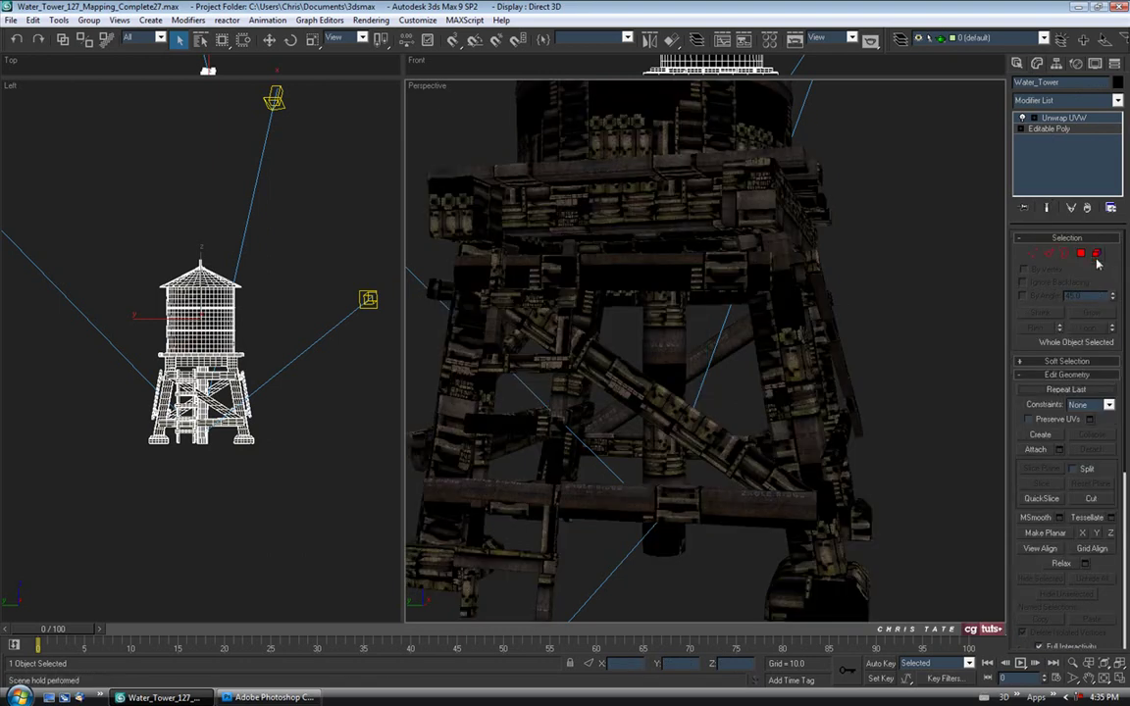
pyautogui.click(1096, 255)
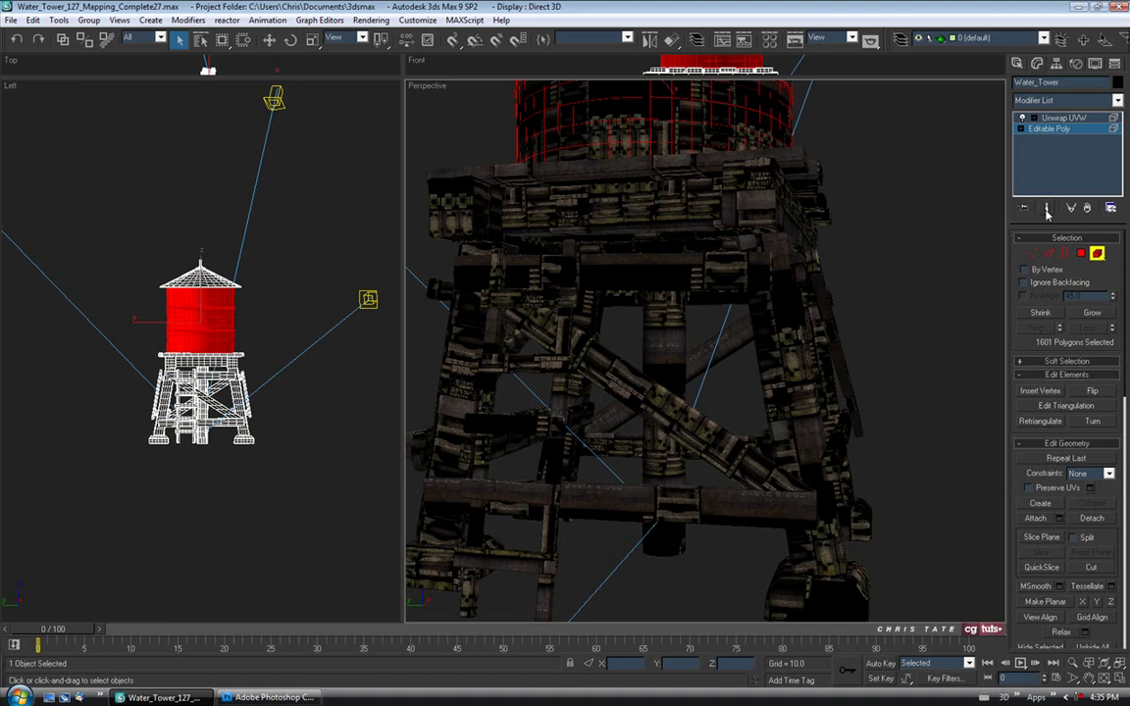
pyautogui.click(687, 329)
pyautogui.scroll(6, 702, 366)
# Step: Rotate the selected column polygons around the Z axis and leave Element mode
pyautogui.moveTo(719, 338); pyautogui.dragTo(549, 196)
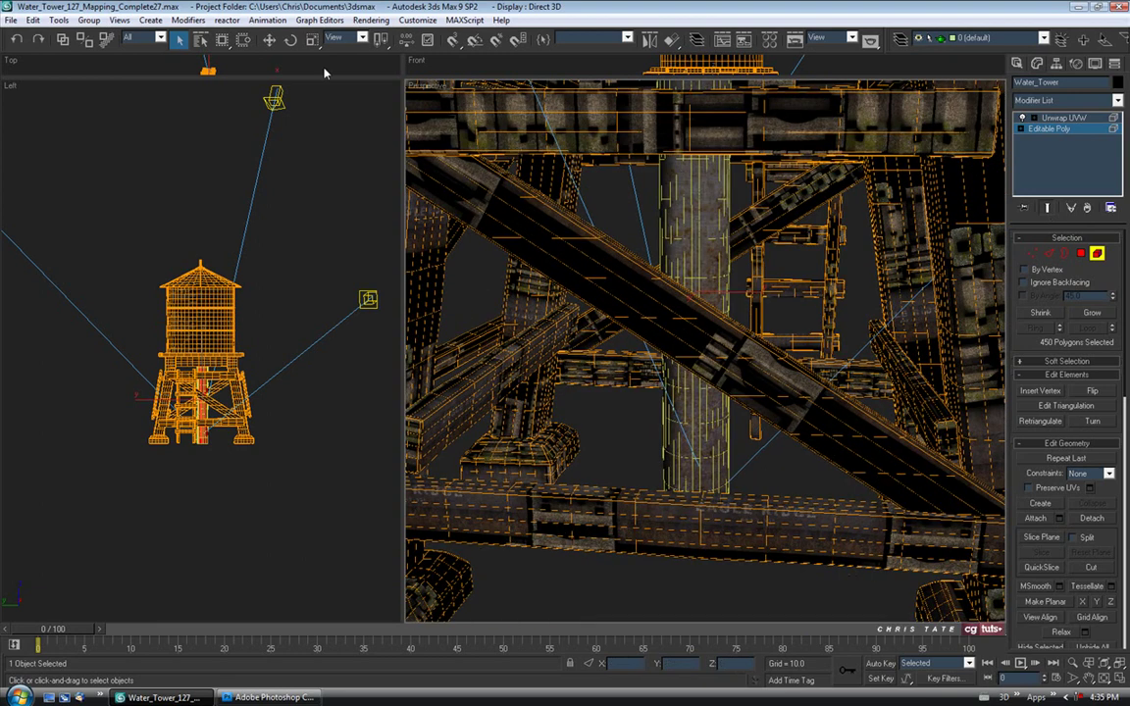
pyautogui.click(291, 40)
pyautogui.moveTo(746, 294); pyautogui.dragTo(852, 294)
pyautogui.moveTo(865, 295)
pyautogui.mouseDown()
pyautogui.moveTo(889, 297)
pyautogui.moveTo(863, 294)
pyautogui.mouseUp()
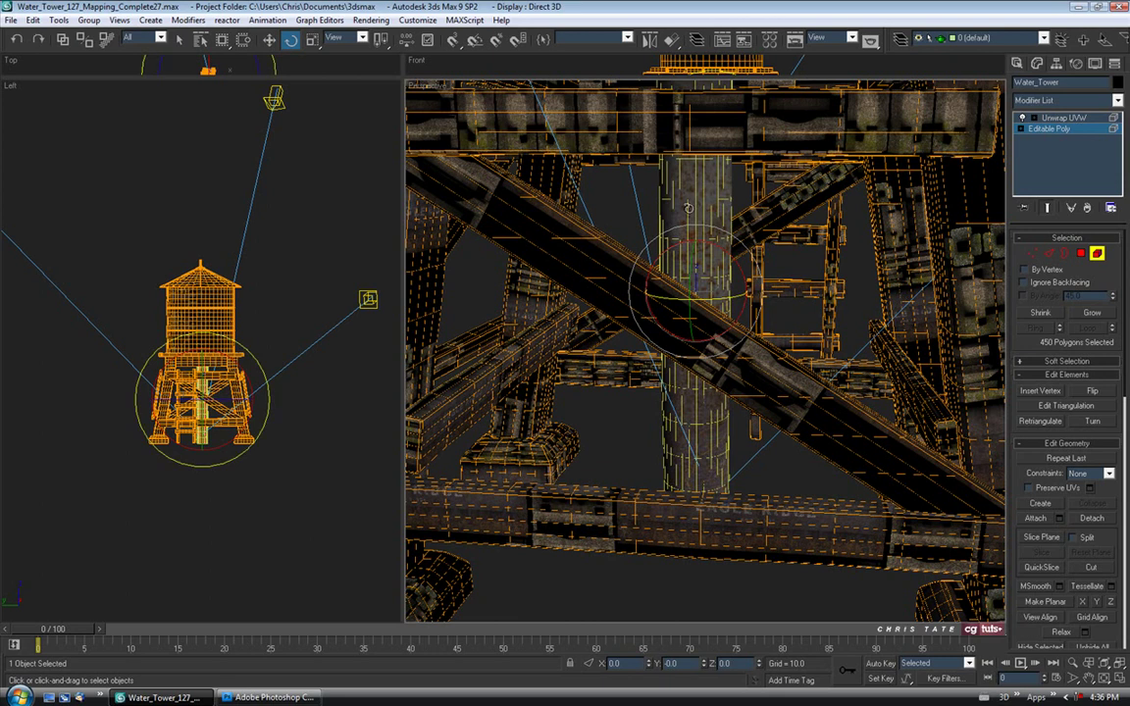
pyautogui.moveTo(747, 294)
pyautogui.mouseDown()
pyautogui.moveTo(730, 297)
pyautogui.moveTo(751, 297)
pyautogui.mouseUp()
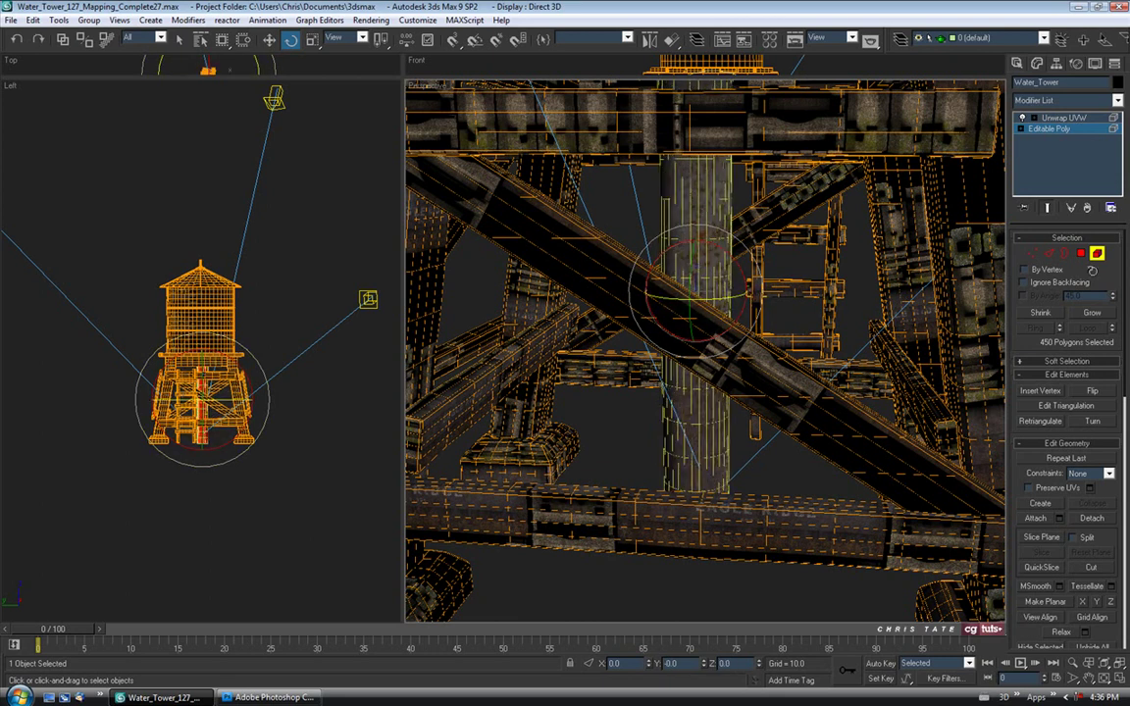
pyautogui.click(1096, 254)
# Step: Preview the ladder side as an ActiveShade render, then return to the Unwrap UVW level
pyautogui.moveTo(750, 240); pyautogui.dragTo(673, 252)
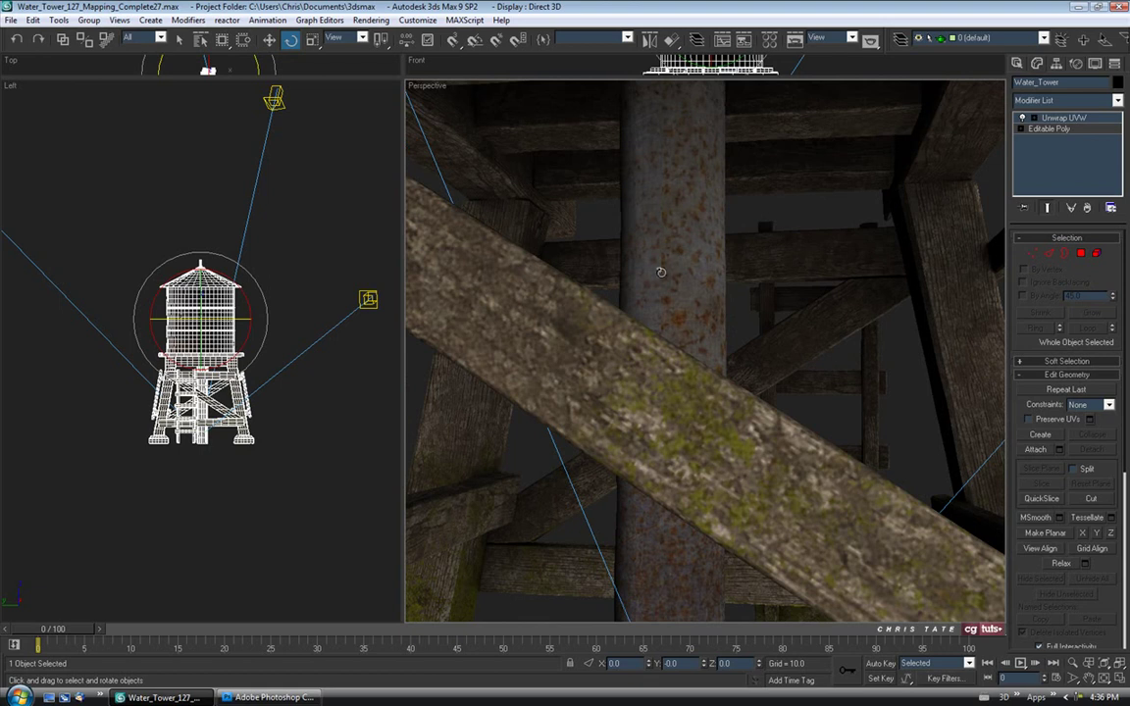
pyautogui.scroll(-8, 666, 245)
pyautogui.moveTo(705, 418); pyautogui.dragTo(750, 361)
pyautogui.rightClick(413, 89)
pyautogui.moveTo(461, 94)
pyautogui.click(586, 261)
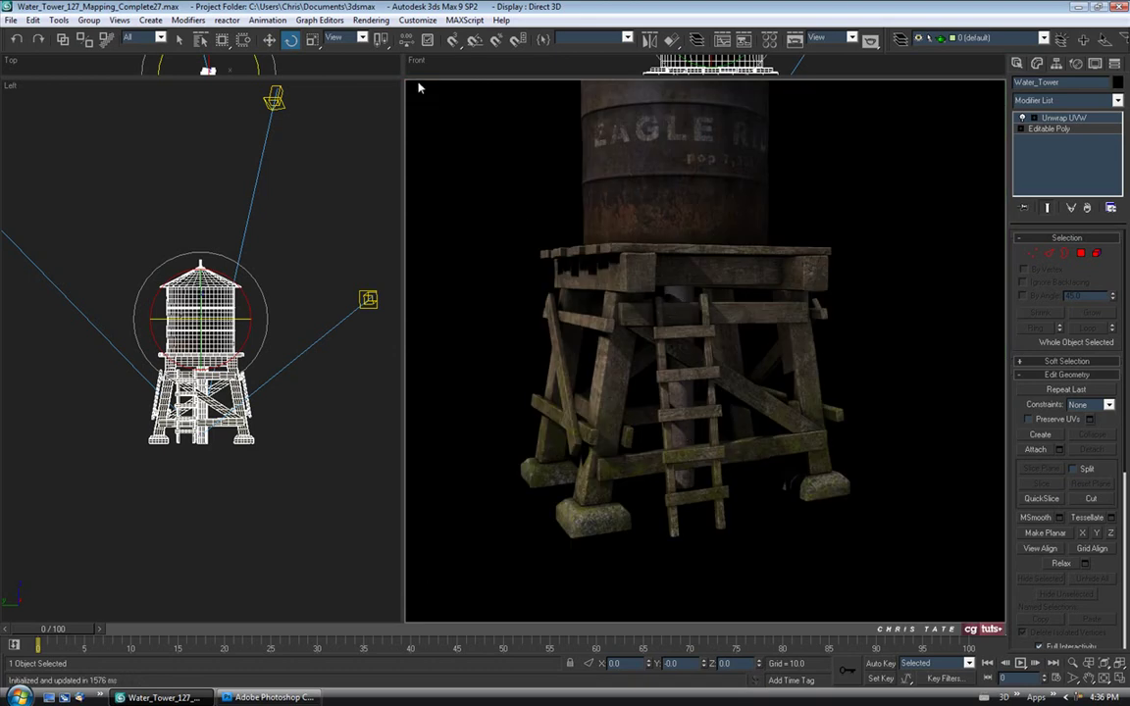
pyautogui.press('p')
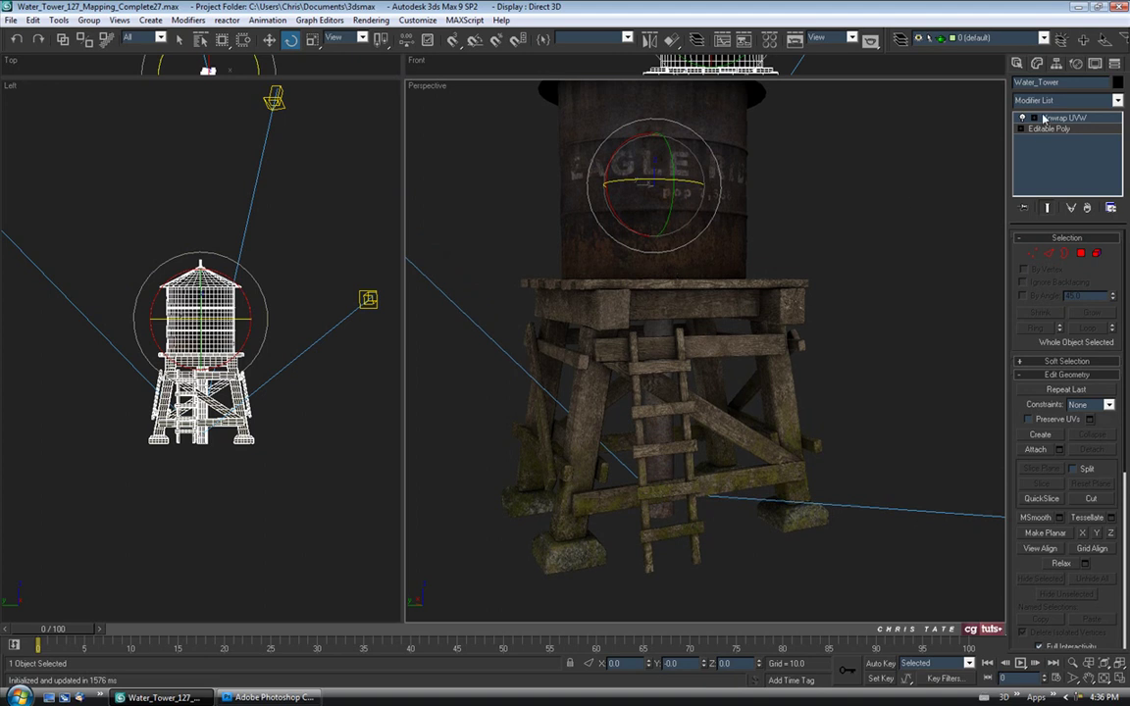
pyautogui.click(1046, 118)
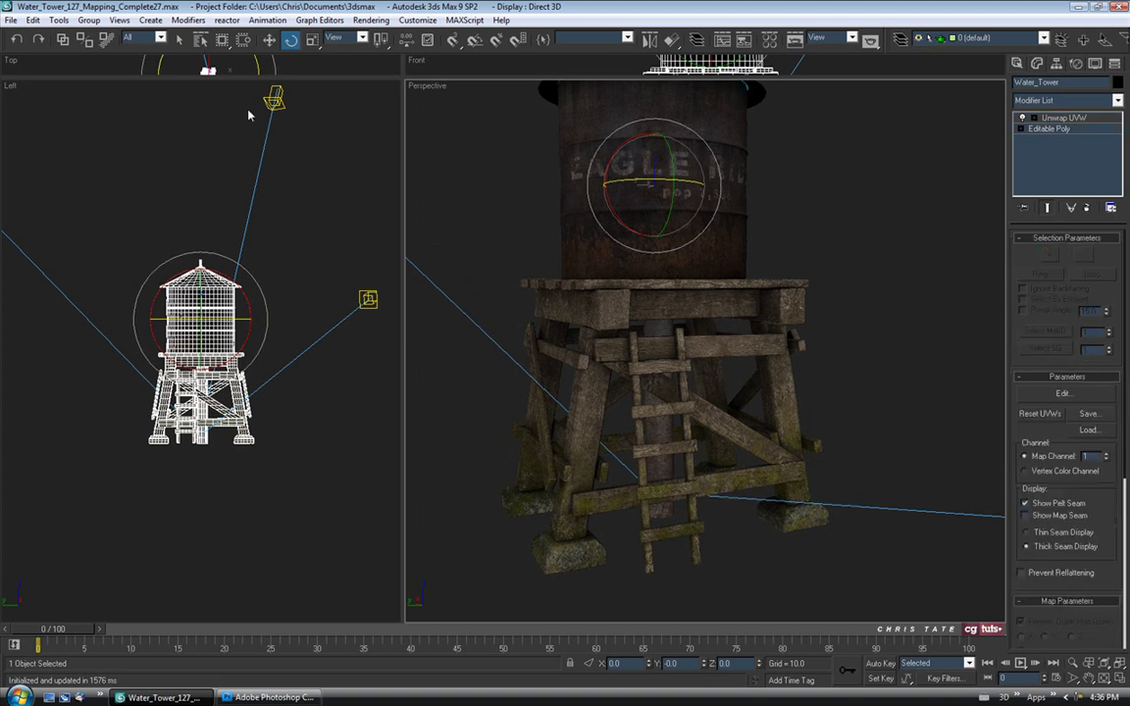
# Step: Save the scene as Water_Tower_127_Mapping_Complete28.max
pyautogui.click(9, 19)
pyautogui.click(337, 240)
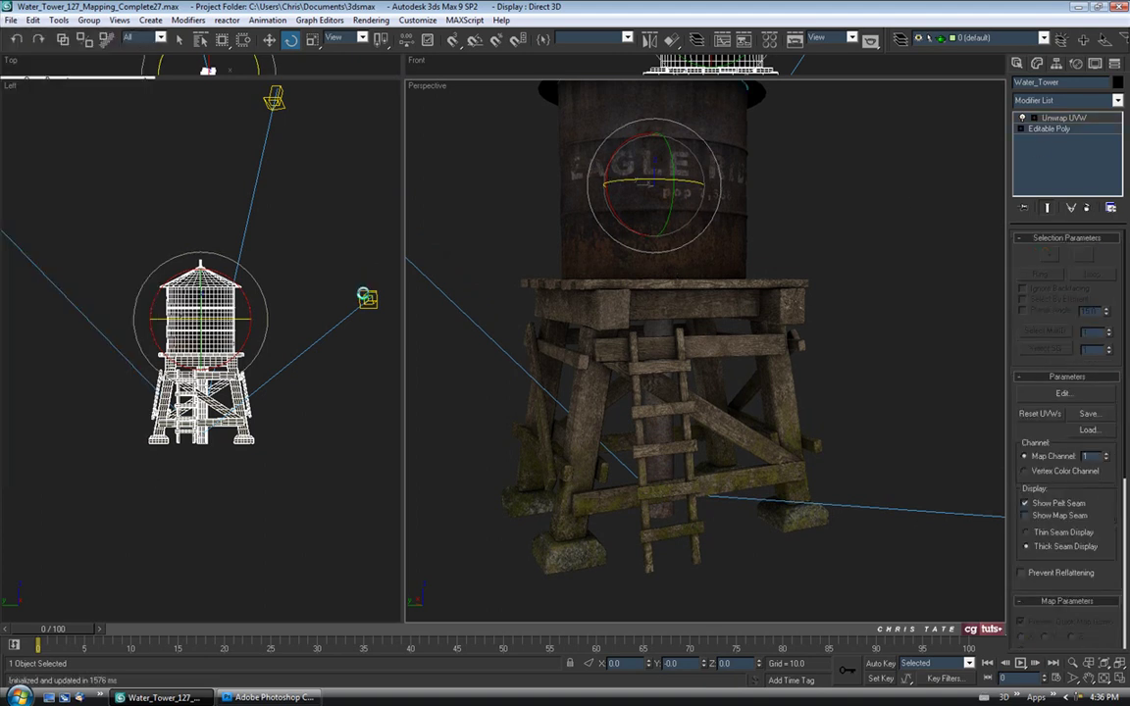
pyautogui.click(320, 461)
# Step: In Photoshop, fit the texture to the window, hide the AO layer and select the Moss layer
pyautogui.click(270, 698)
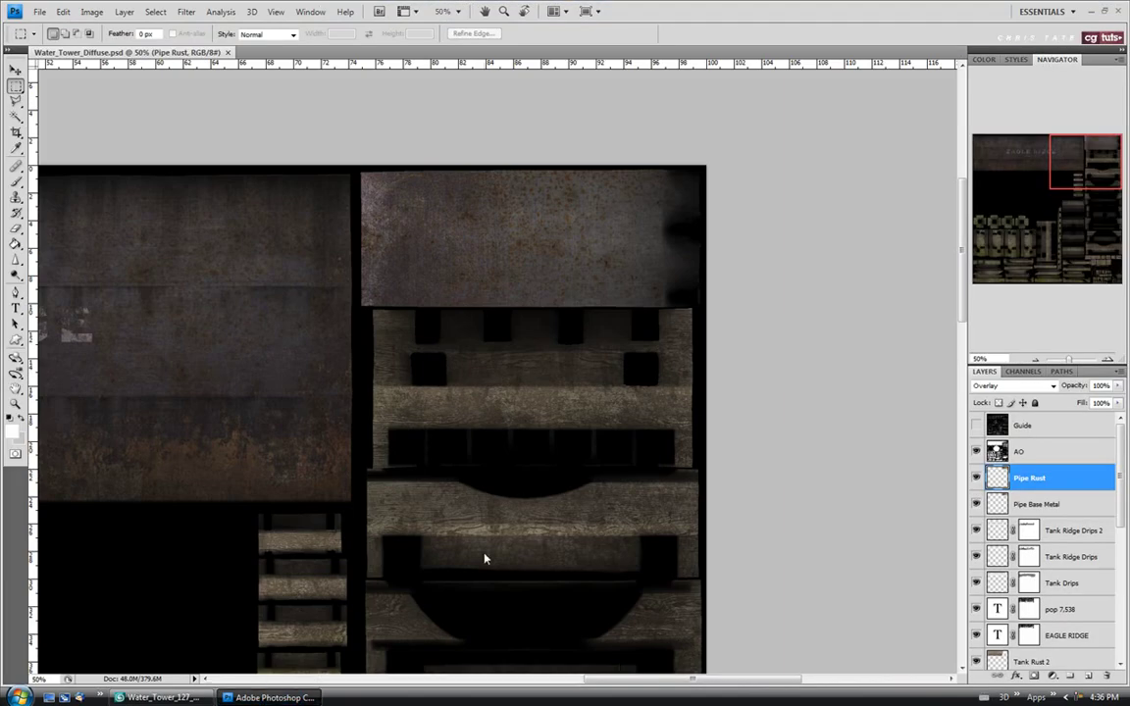
pyautogui.click(16, 404)
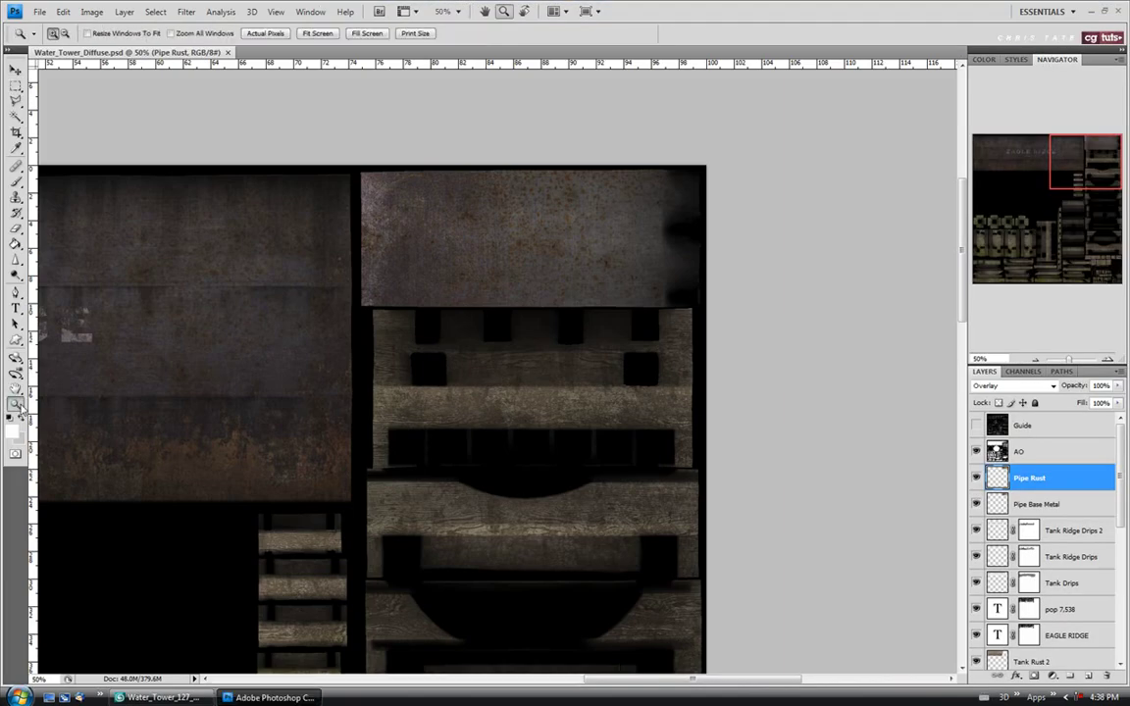
pyautogui.click(316, 33)
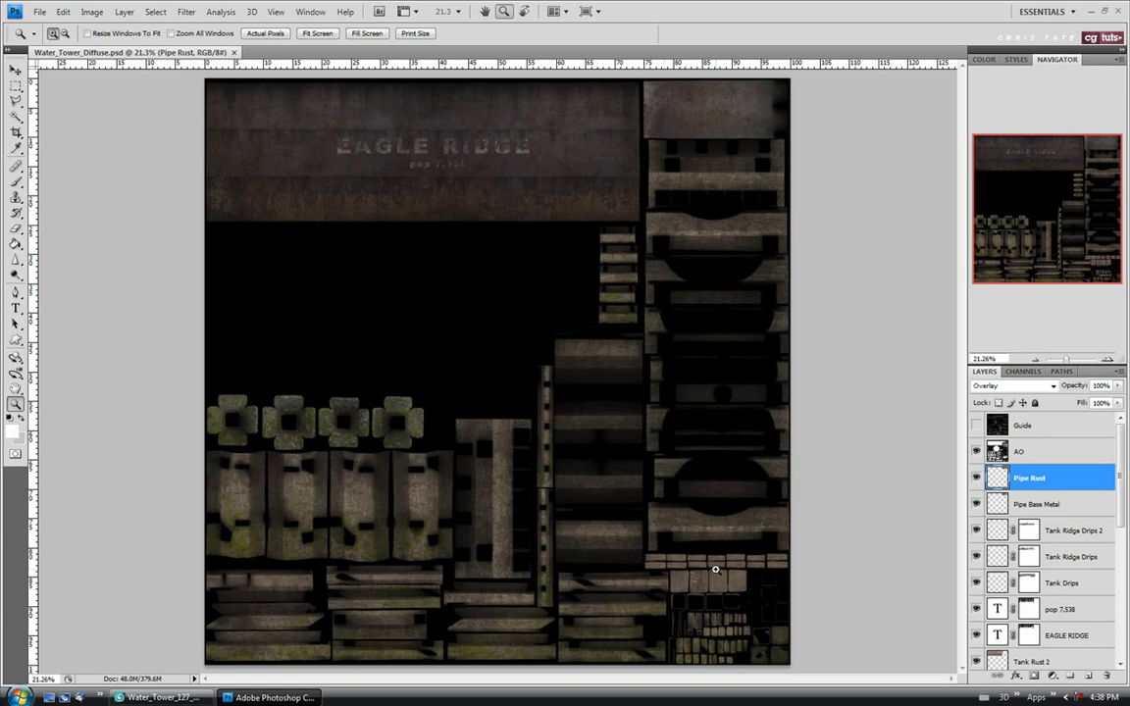
pyautogui.moveTo(1047, 365); pyautogui.dragTo(1057, 121)
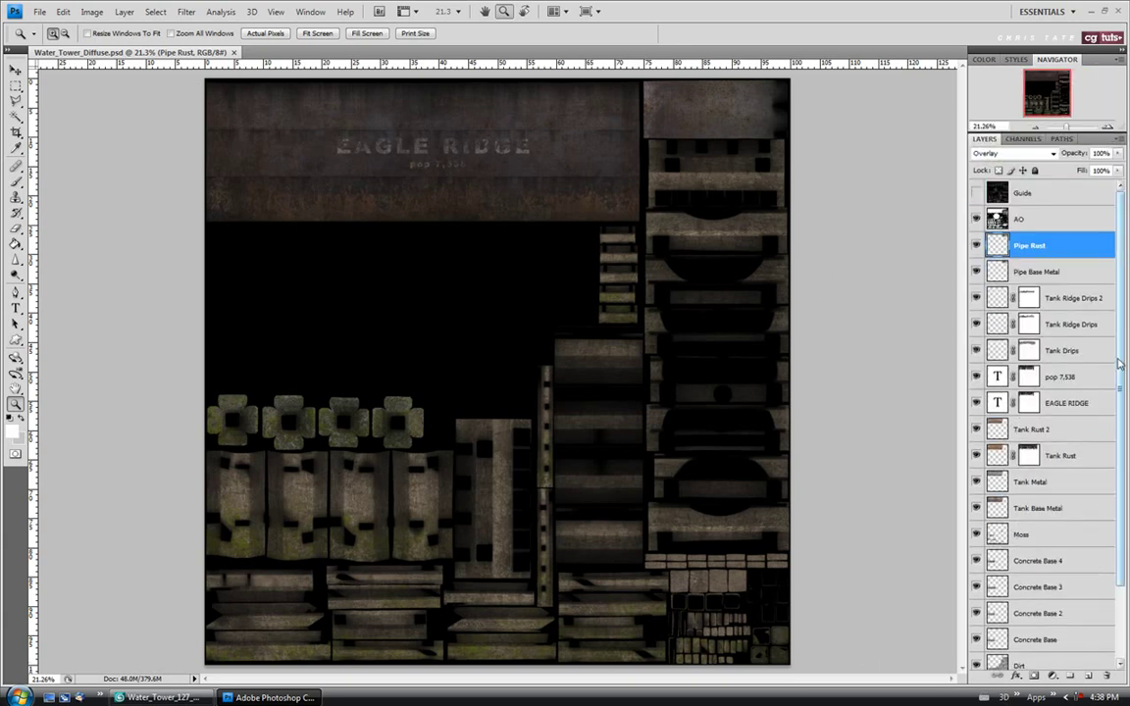
pyautogui.click(975, 219)
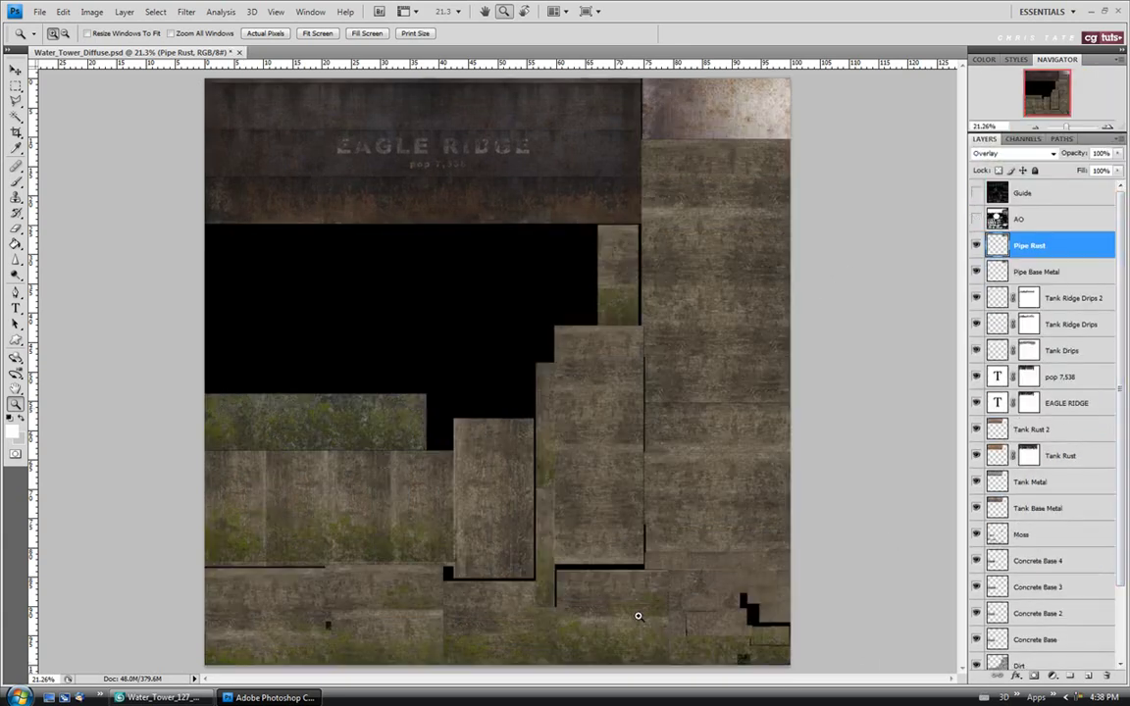
pyautogui.scroll(-3, 1006, 355)
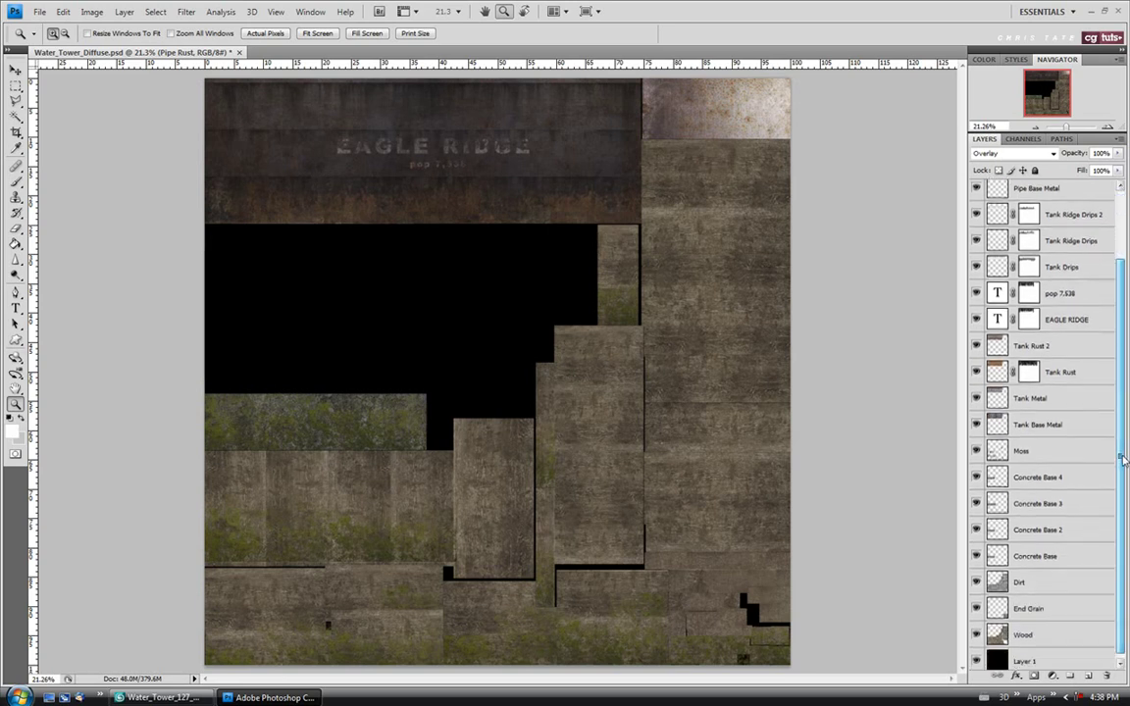
pyautogui.click(1020, 455)
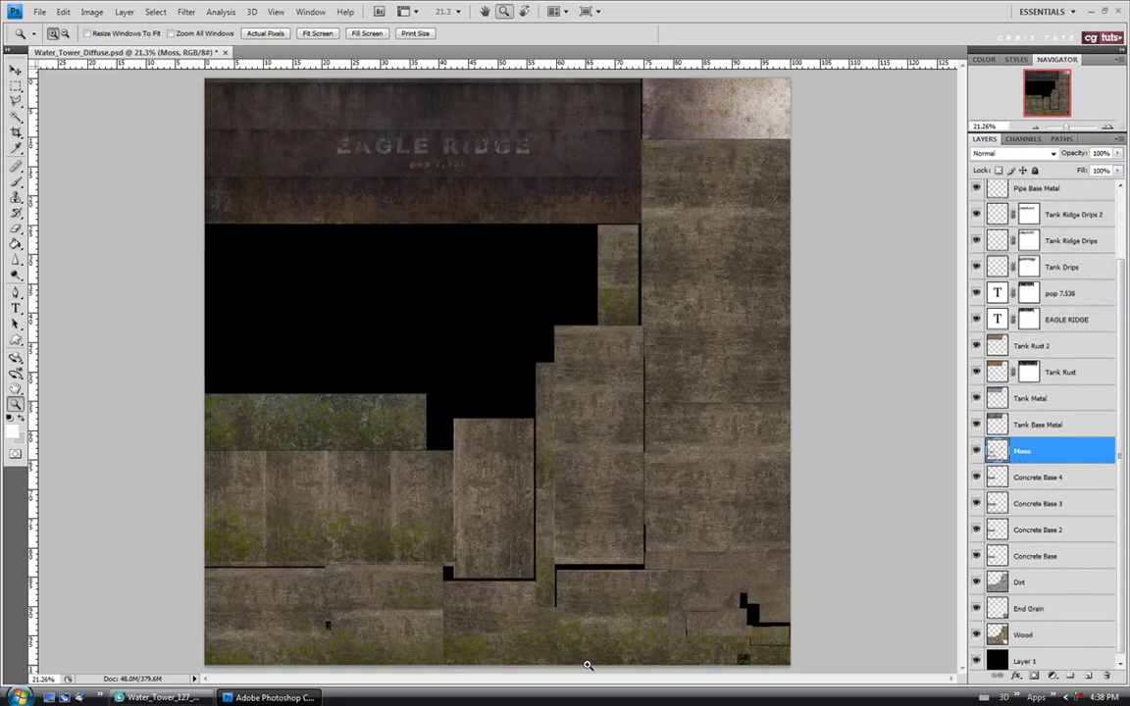
# Step: Zoom into the lower texture and marquee a patch of mossy planks near the bottom
pyautogui.moveTo(586, 665); pyautogui.dragTo(922, 488)
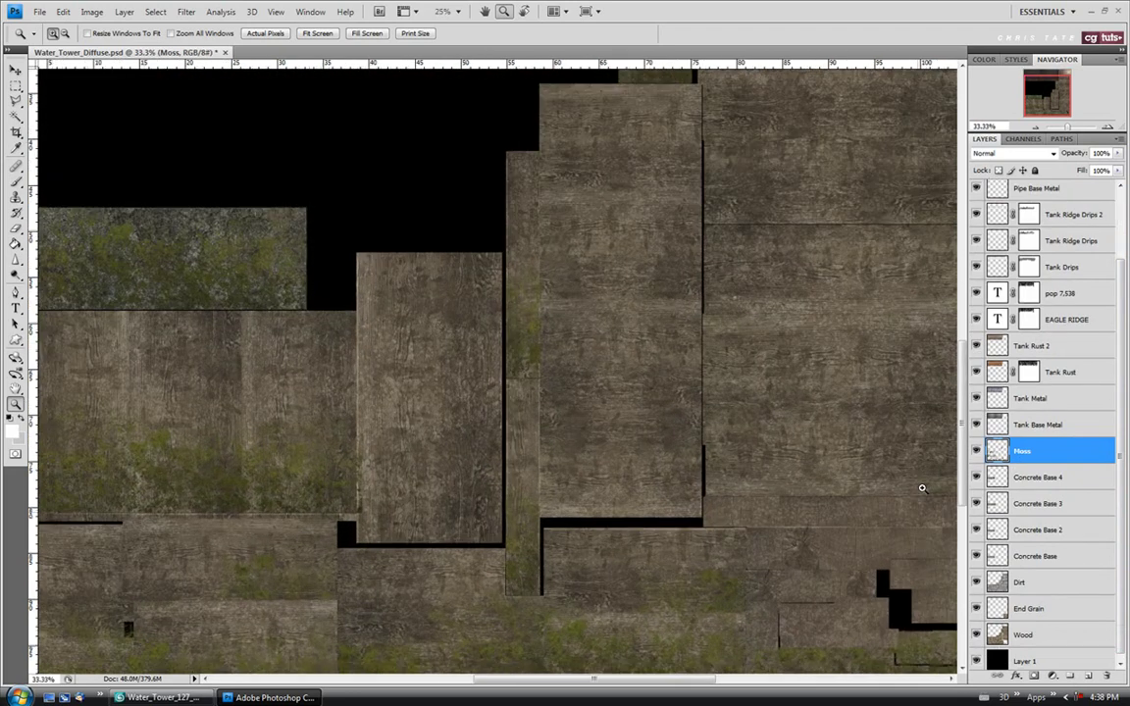
pyautogui.click(922, 488)
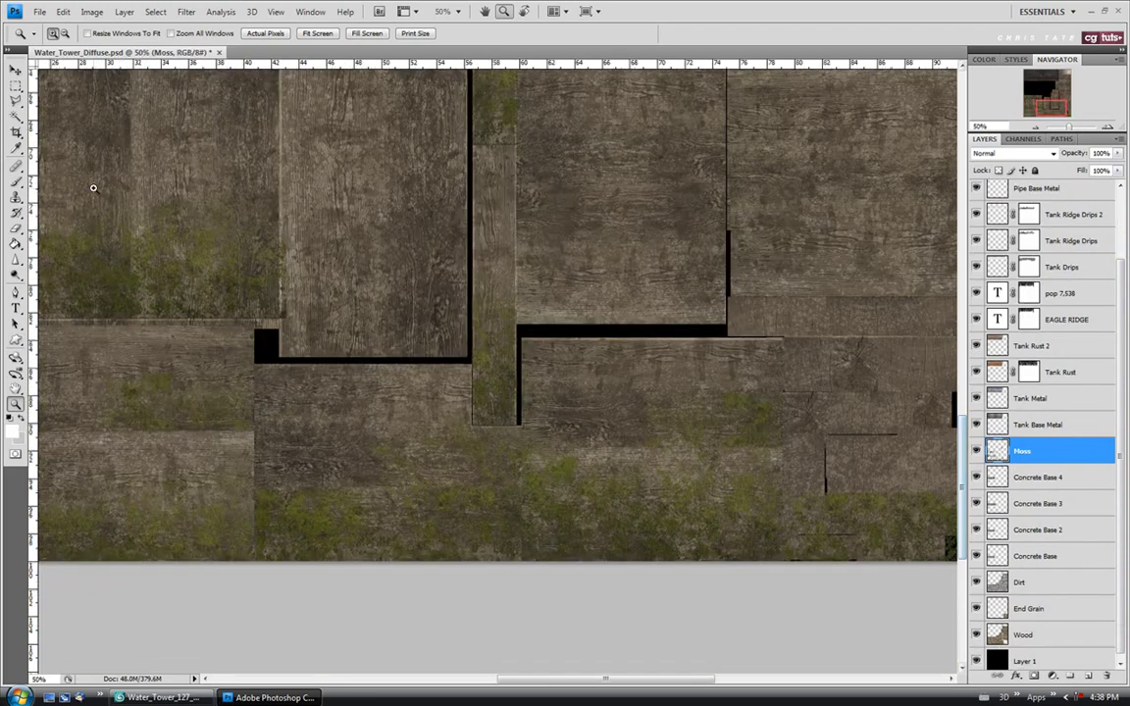
pyautogui.click(16, 86)
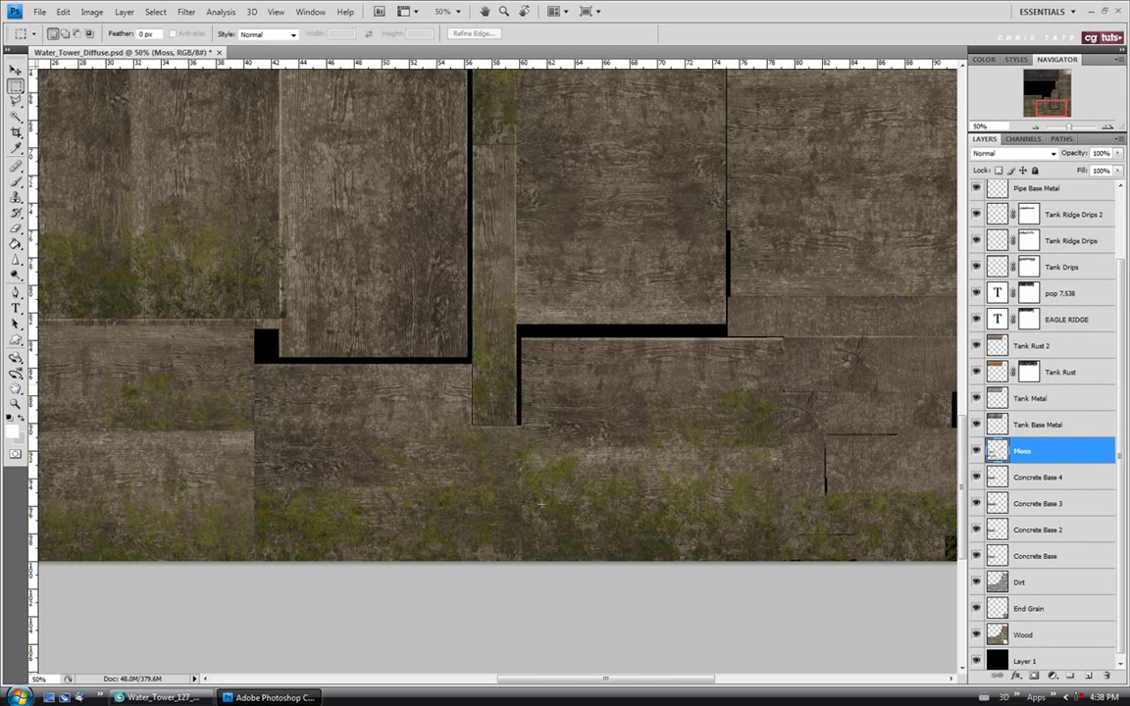
pyautogui.moveTo(767, 561); pyautogui.dragTo(782, 561)
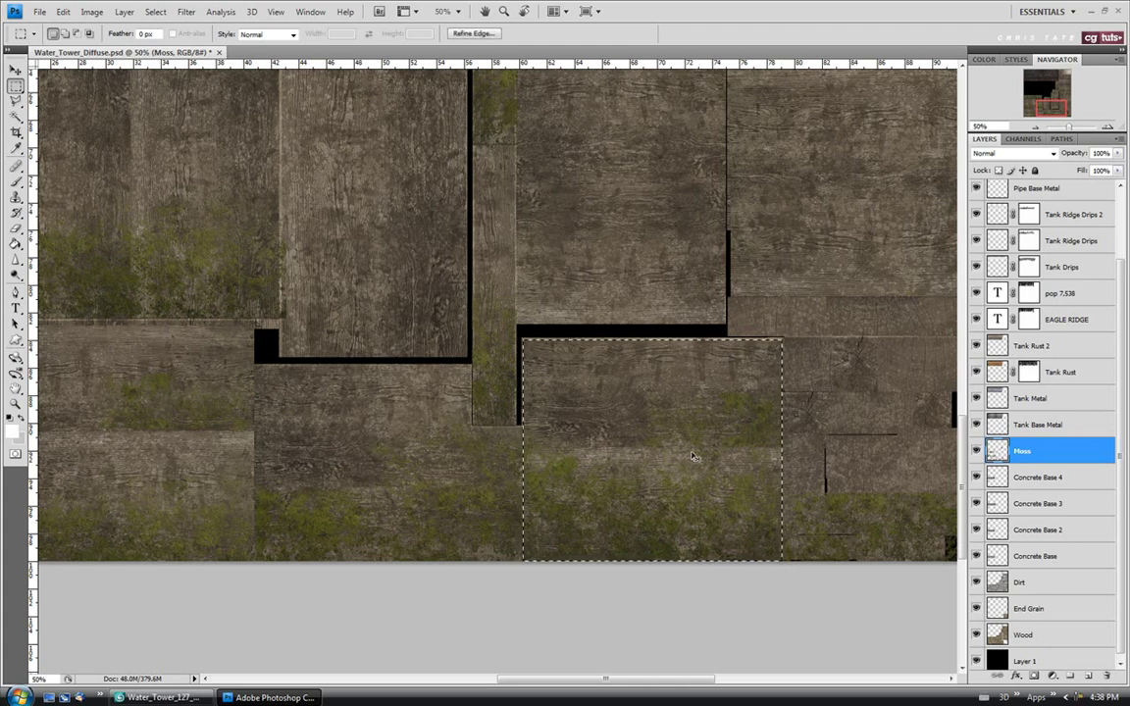
# Step: Copy the selected moss onto new Layer 2 and drag it up and to the right
pyautogui.hotkey('ctrl', 'j')
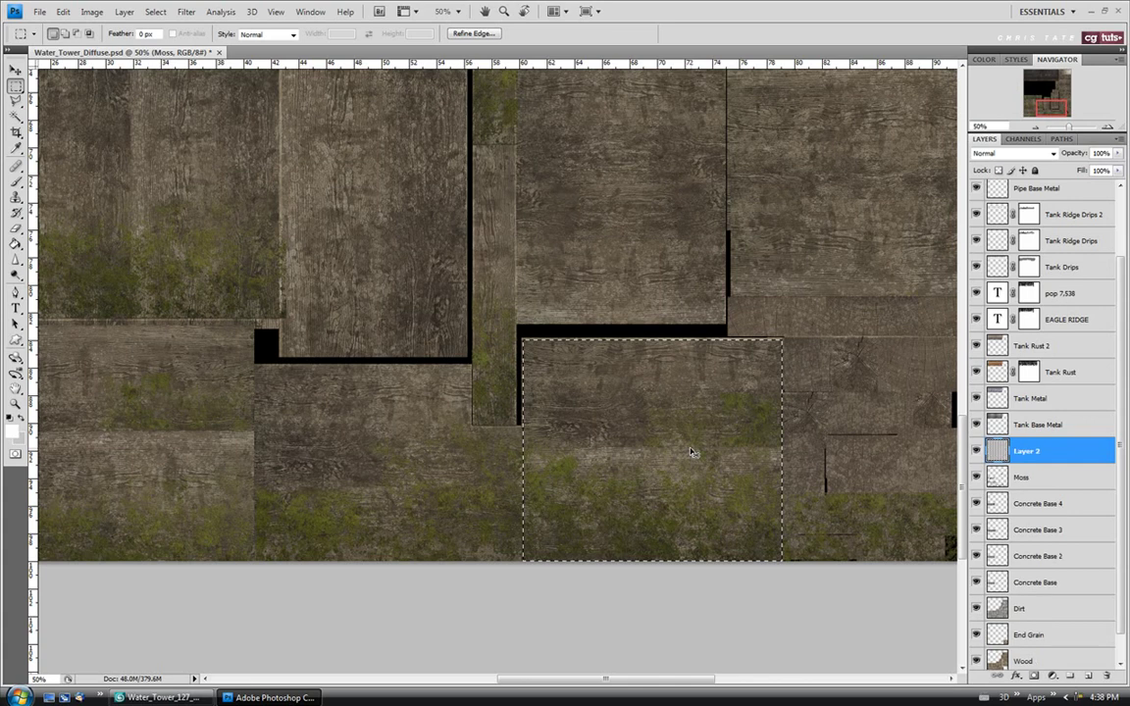
pyautogui.press('v')
pyautogui.moveTo(584, 323); pyautogui.dragTo(675, 195)
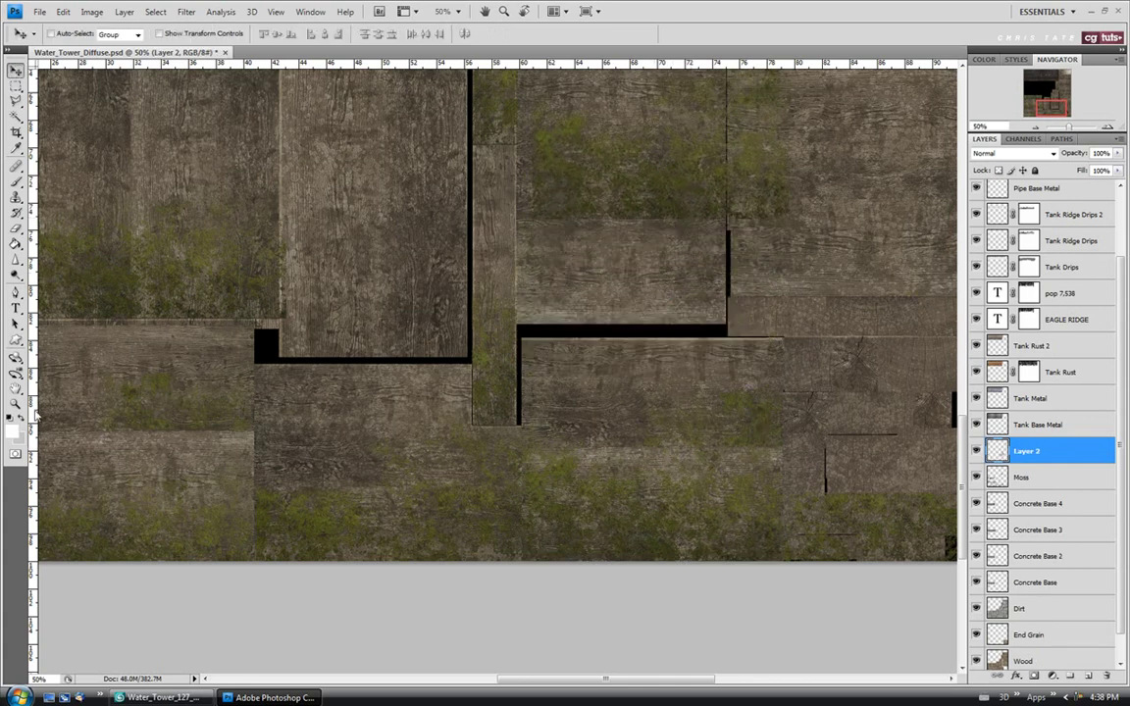
pyautogui.press('z')
pyautogui.click(316, 35)
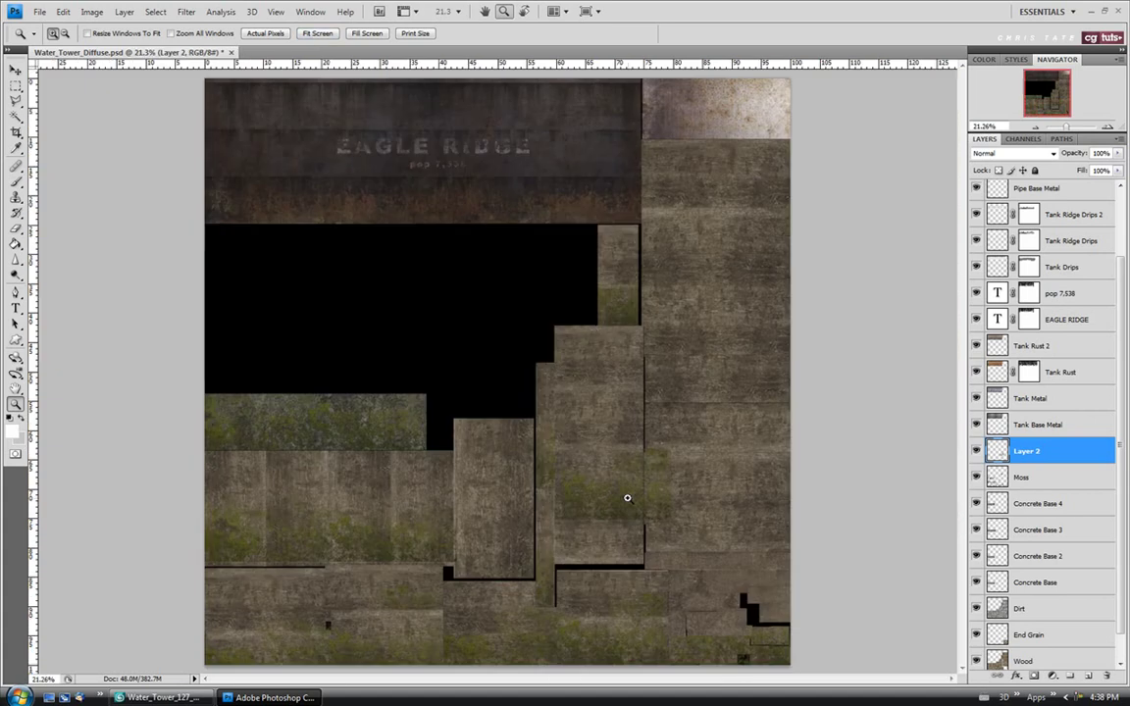
# Step: Stack Layer 2 above Pipe Rust and zoom in on the top-right pipe tile
pyautogui.click(15, 70)
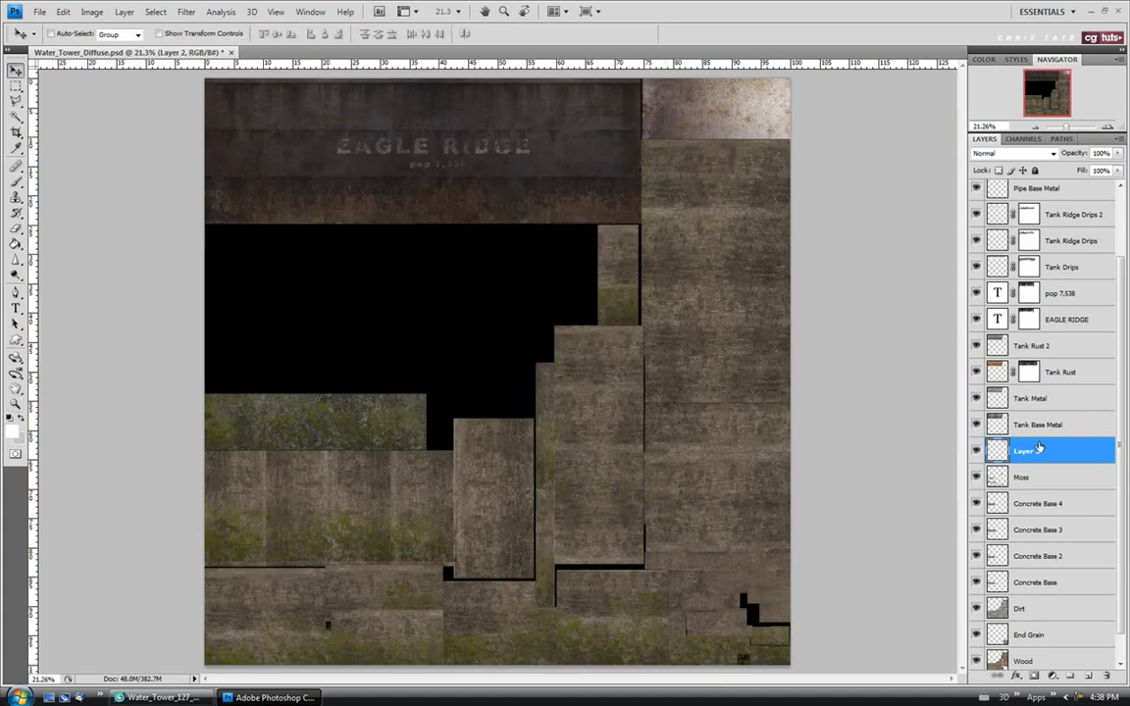
pyautogui.scroll(3, 1121, 458)
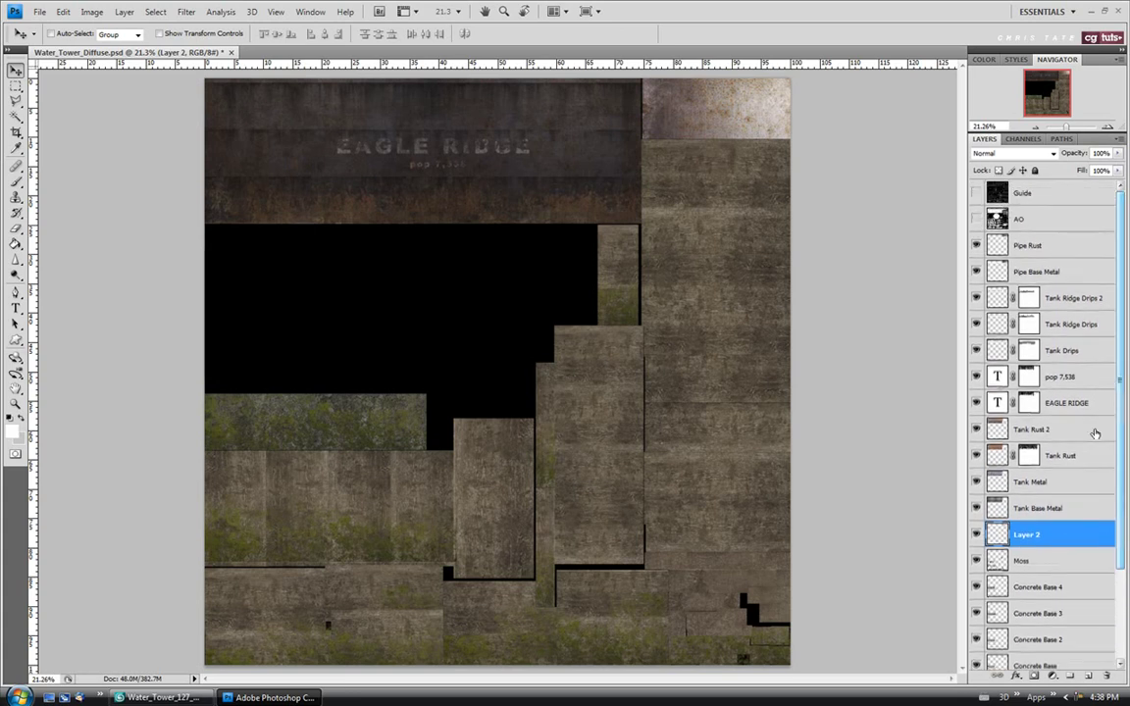
pyautogui.moveTo(1049, 540); pyautogui.dragTo(1043, 233)
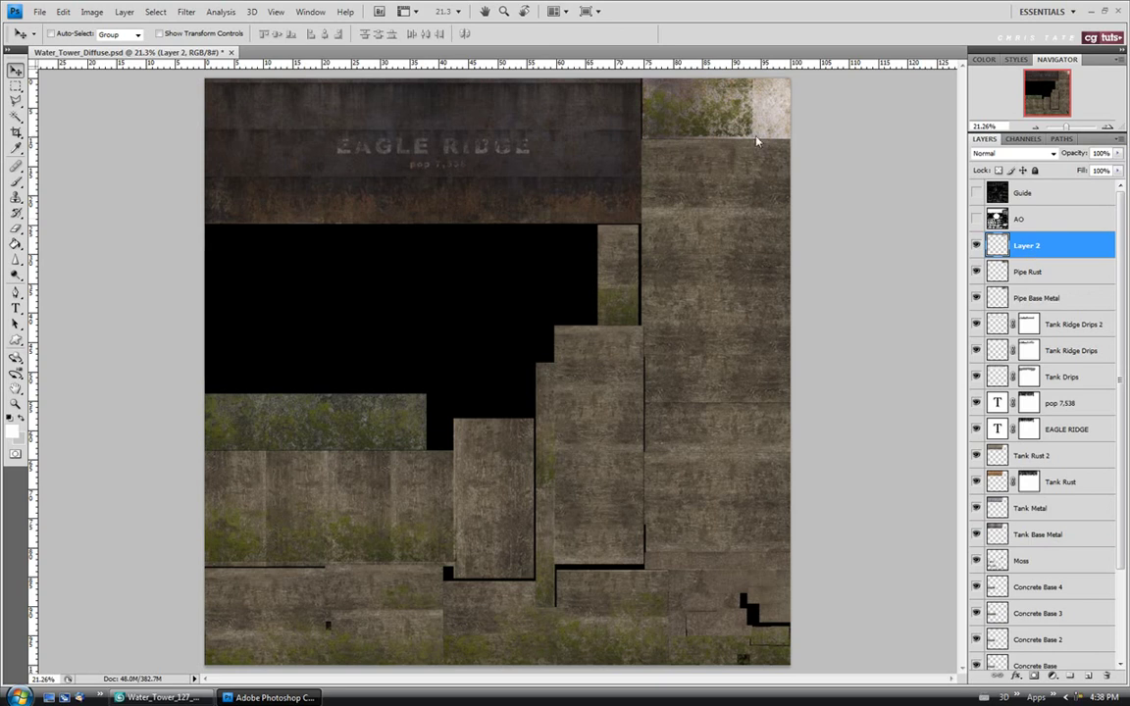
pyautogui.click(16, 403)
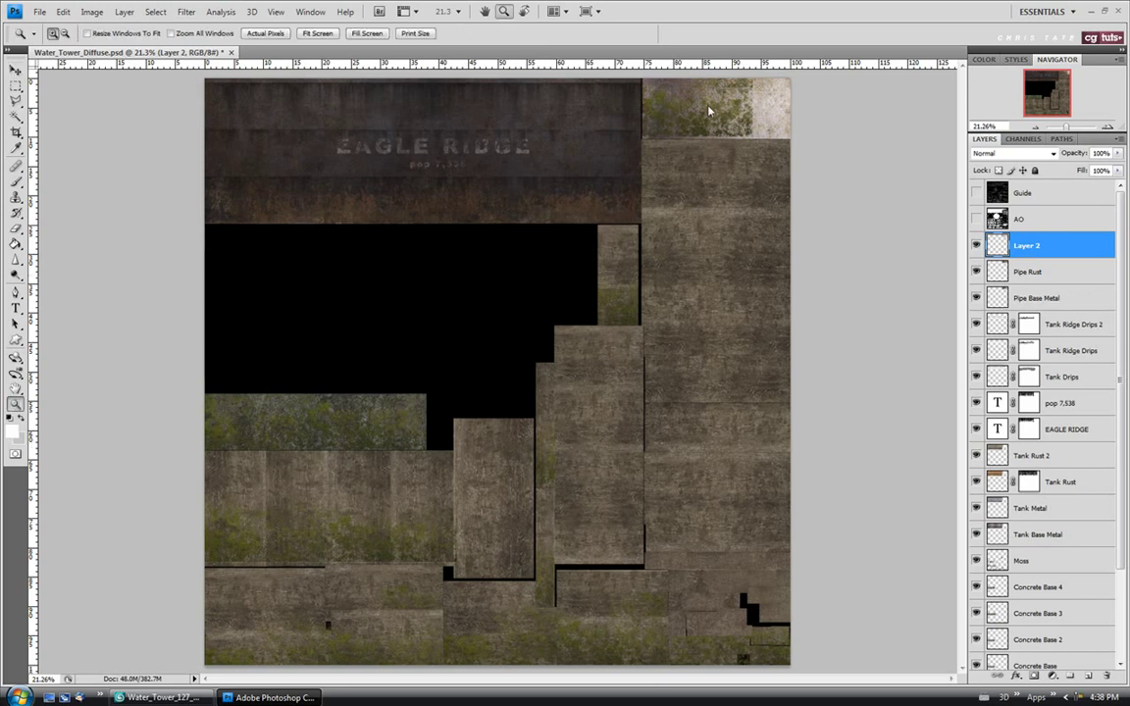
pyautogui.click(775, 111)
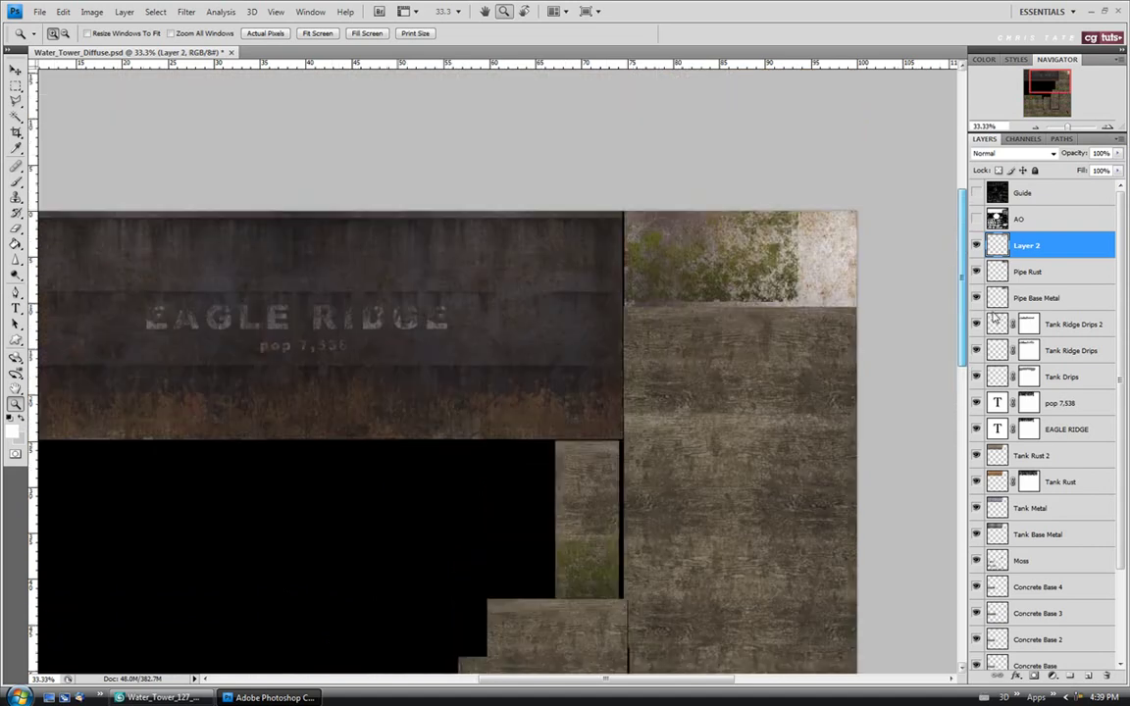
pyautogui.click(887, 233)
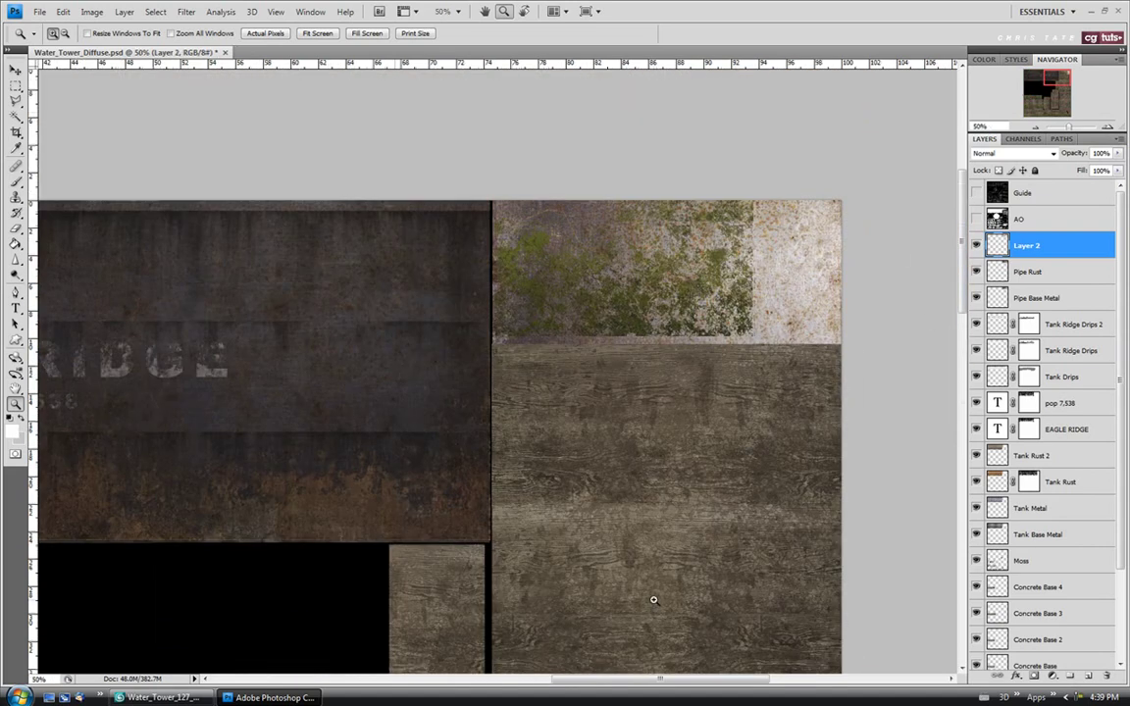
# Step: Rotate the Layer 2 moss patch 90° clockwise with Free Transform
pyautogui.click(15, 69)
pyautogui.moveTo(594, 248); pyautogui.dragTo(586, 263)
pyautogui.hotkey('ctrl', 't')
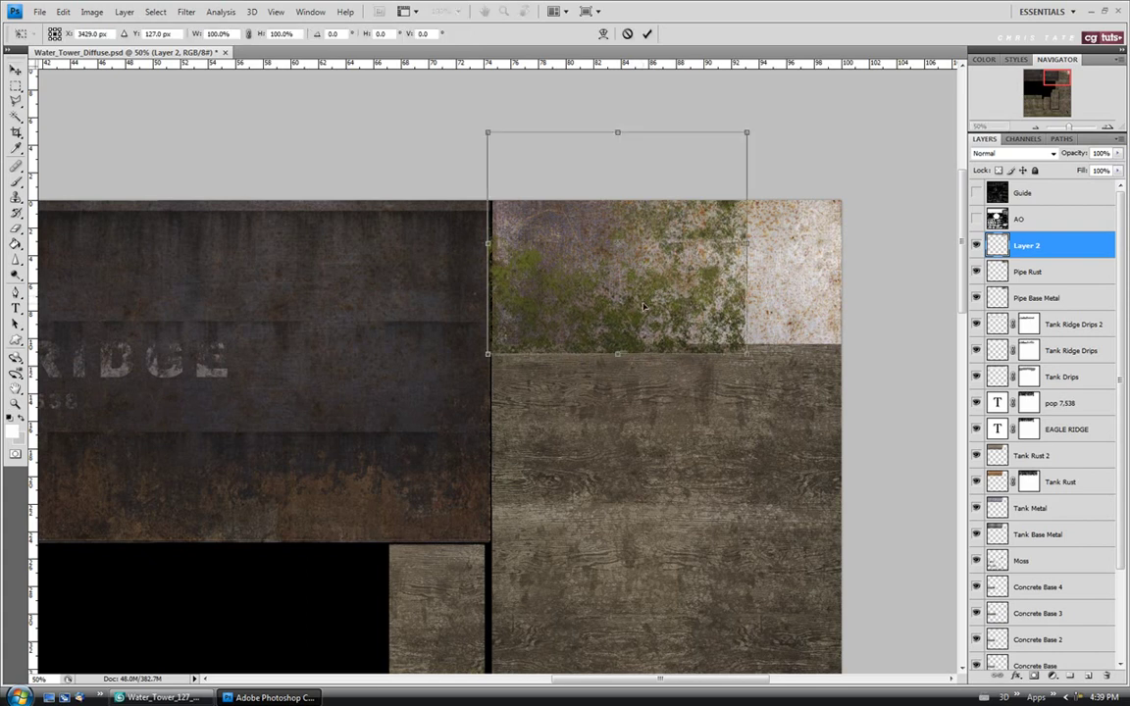
pyautogui.rightClick(644, 308)
pyautogui.click(673, 439)
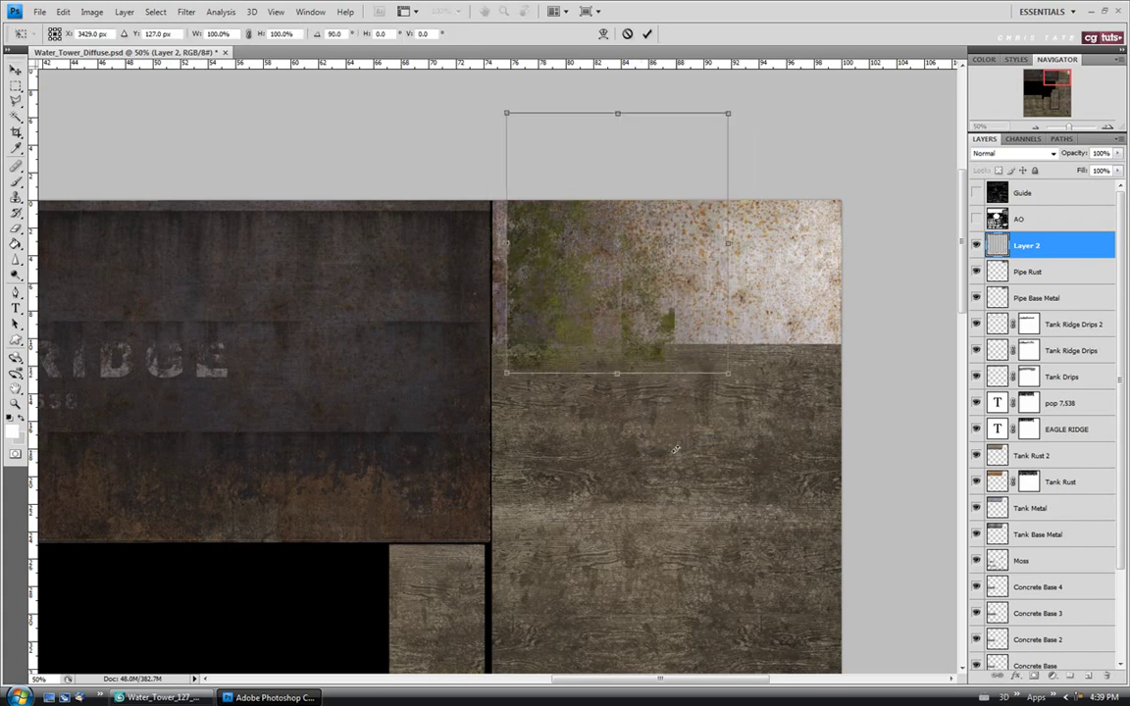
# Step: Position the rotated moss along the tile's left side and commit the transform
pyautogui.moveTo(641, 256); pyautogui.dragTo(630, 269)
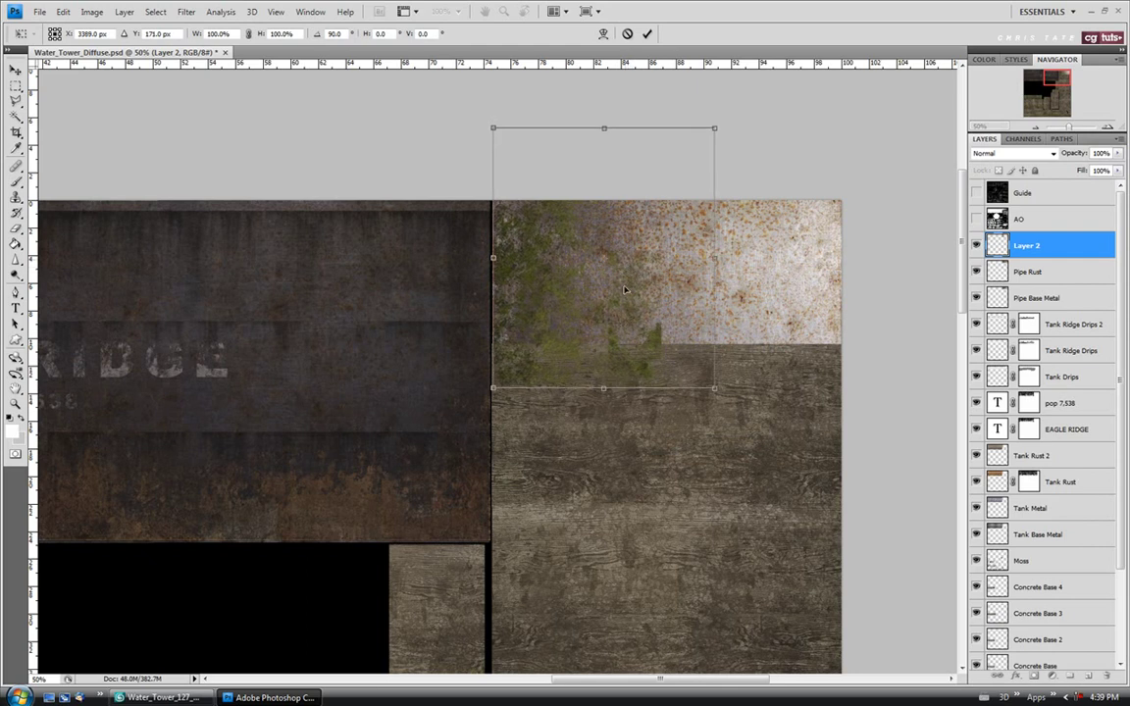
pyautogui.hotkey('shift', 'Down')
pyautogui.hotkey('shift', 'Down')
pyautogui.hotkey('shift', 'Down')
pyautogui.hotkey('shift', 'Down')
pyautogui.hotkey('shift', 'Down')
pyautogui.hotkey('shift', 'Down')
pyautogui.hotkey('shift', 'Down')
pyautogui.hotkey('shift', 'Down')
pyautogui.hotkey('shift', 'Down')
pyautogui.hotkey('shift', 'Down')
pyautogui.moveTo(625, 311); pyautogui.dragTo(622, 317)
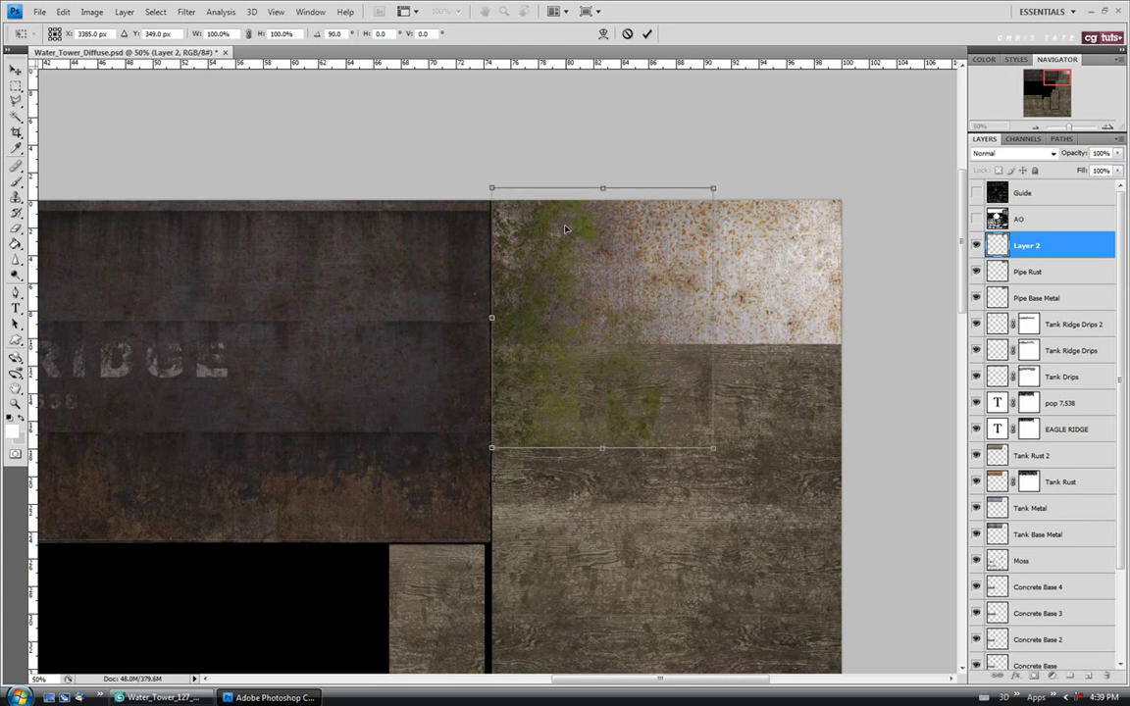
pyautogui.moveTo(604, 348); pyautogui.dragTo(604, 228)
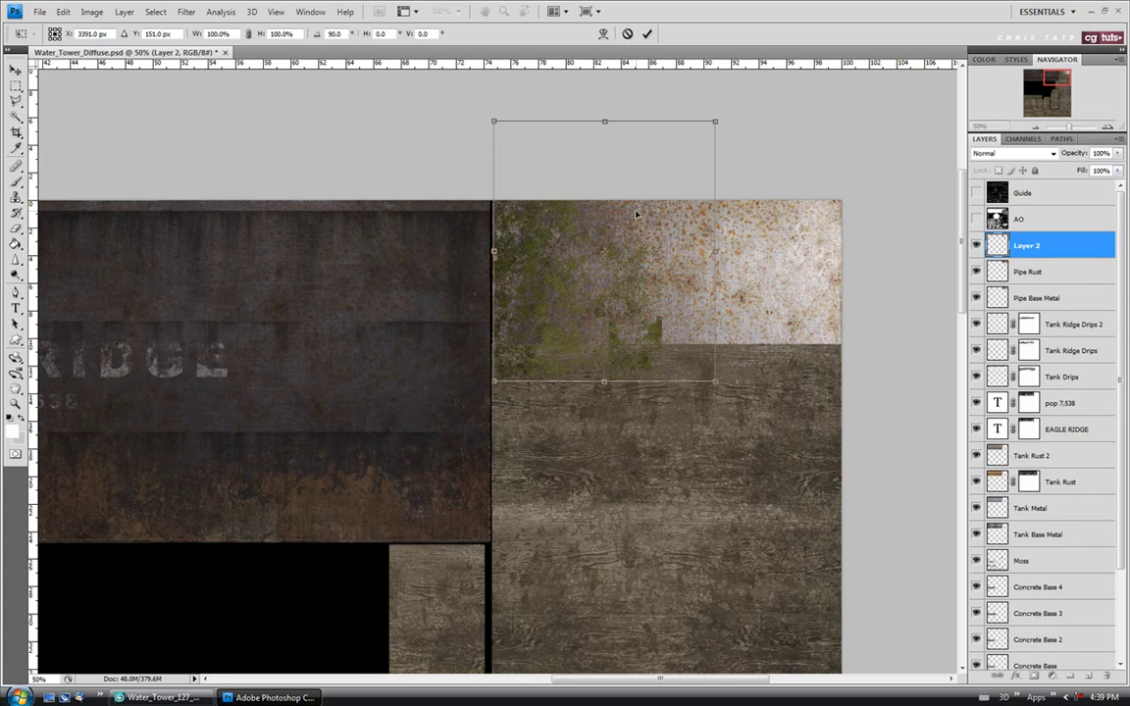
pyautogui.moveTo(630, 240); pyautogui.dragTo(637, 302)
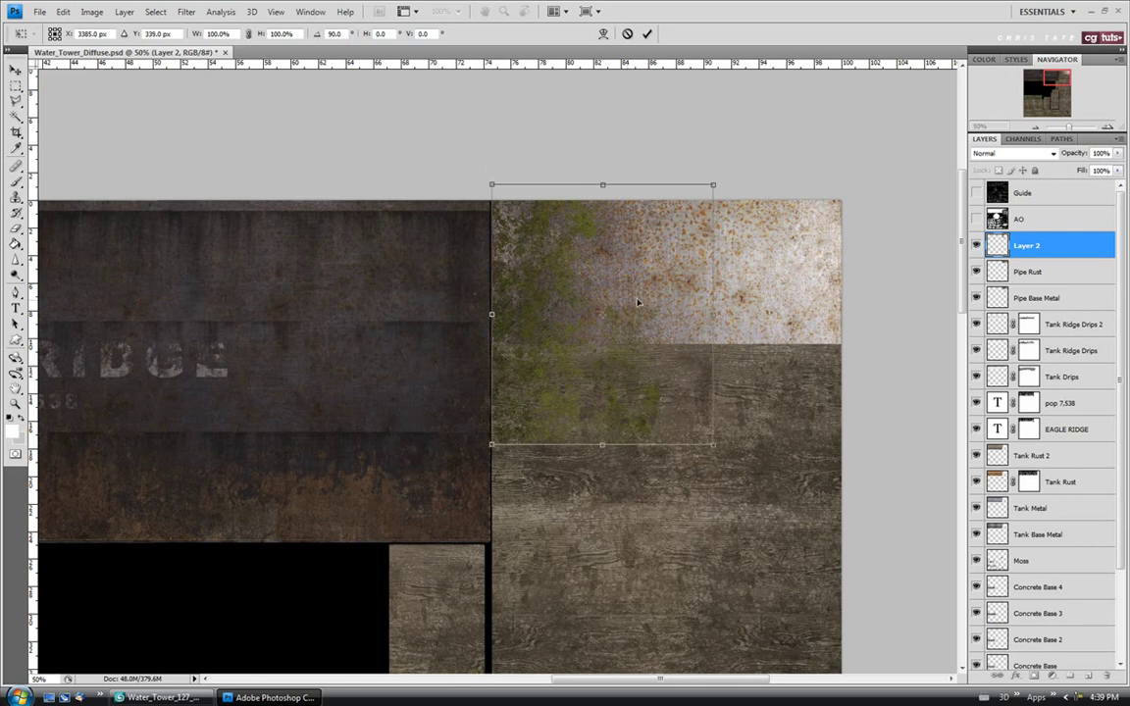
pyautogui.press('Return')
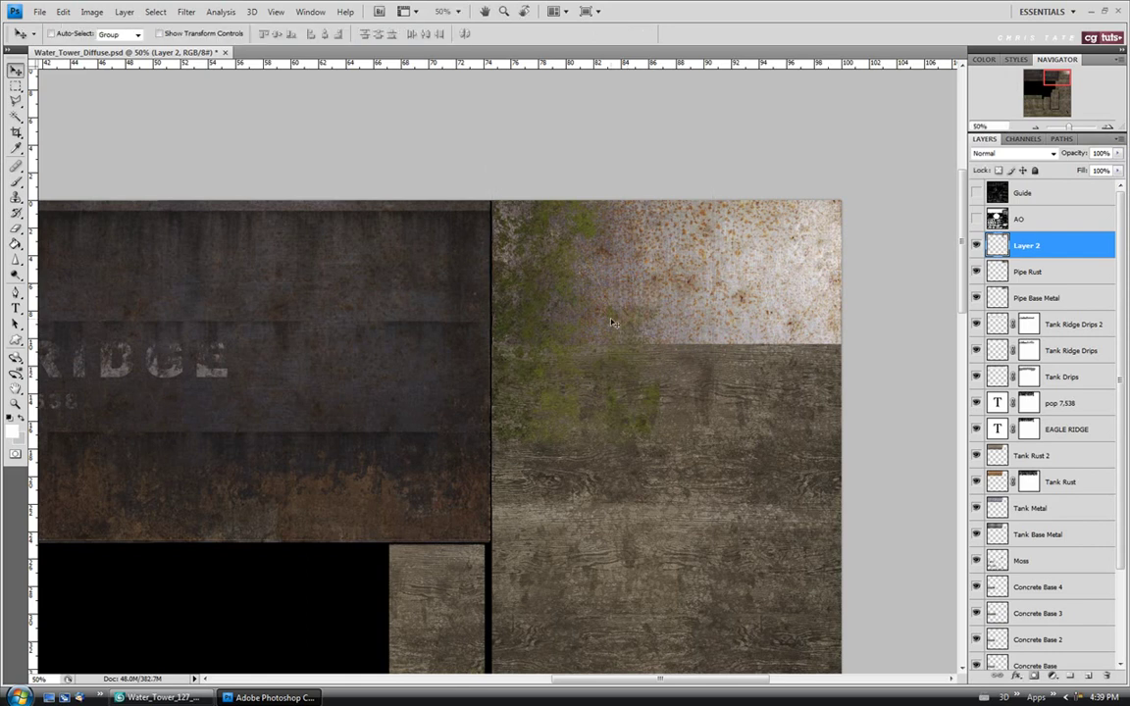
pyautogui.click(17, 86)
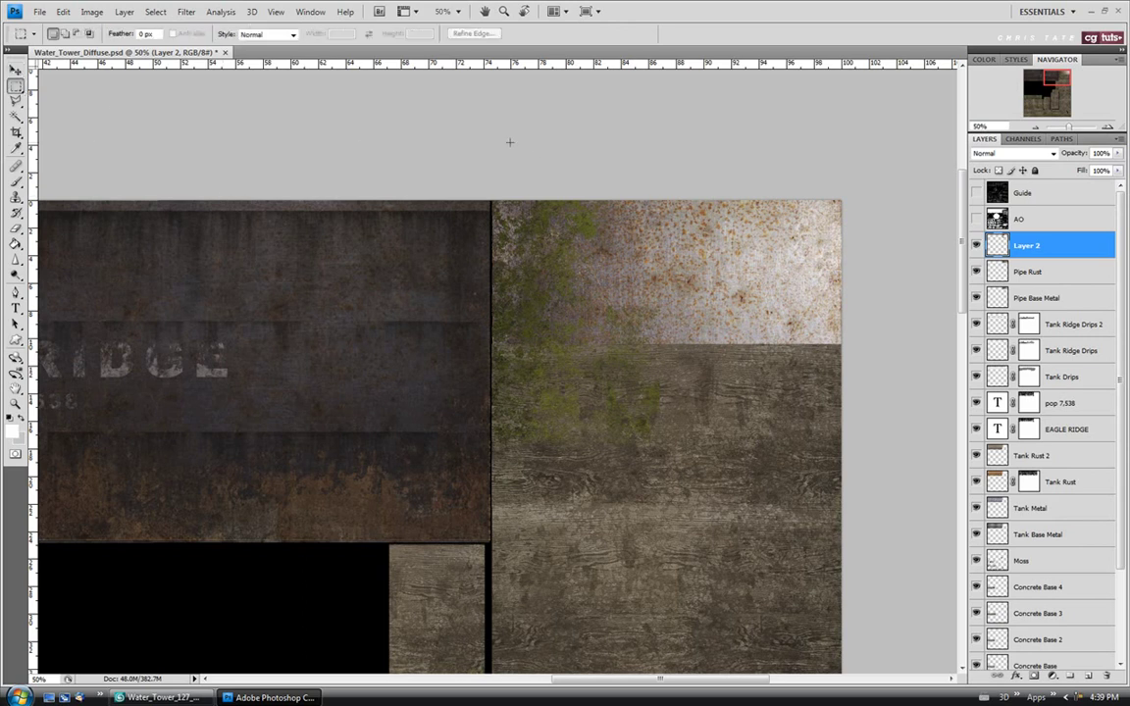
# Step: With the UV Guide shown, select the top-right rusty metal tile, invert, then deselect
pyautogui.click(976, 192)
pyautogui.moveTo(517, 309); pyautogui.dragTo(841, 343)
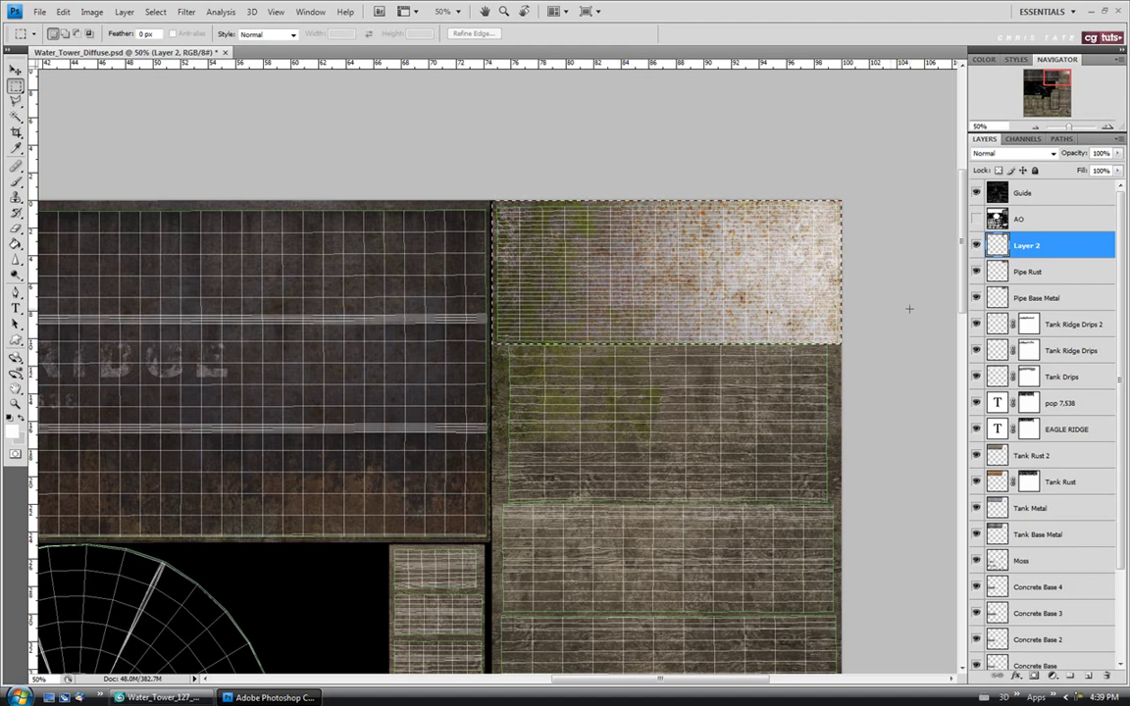
pyautogui.hotkey('ctrl', 'shift', 'i')
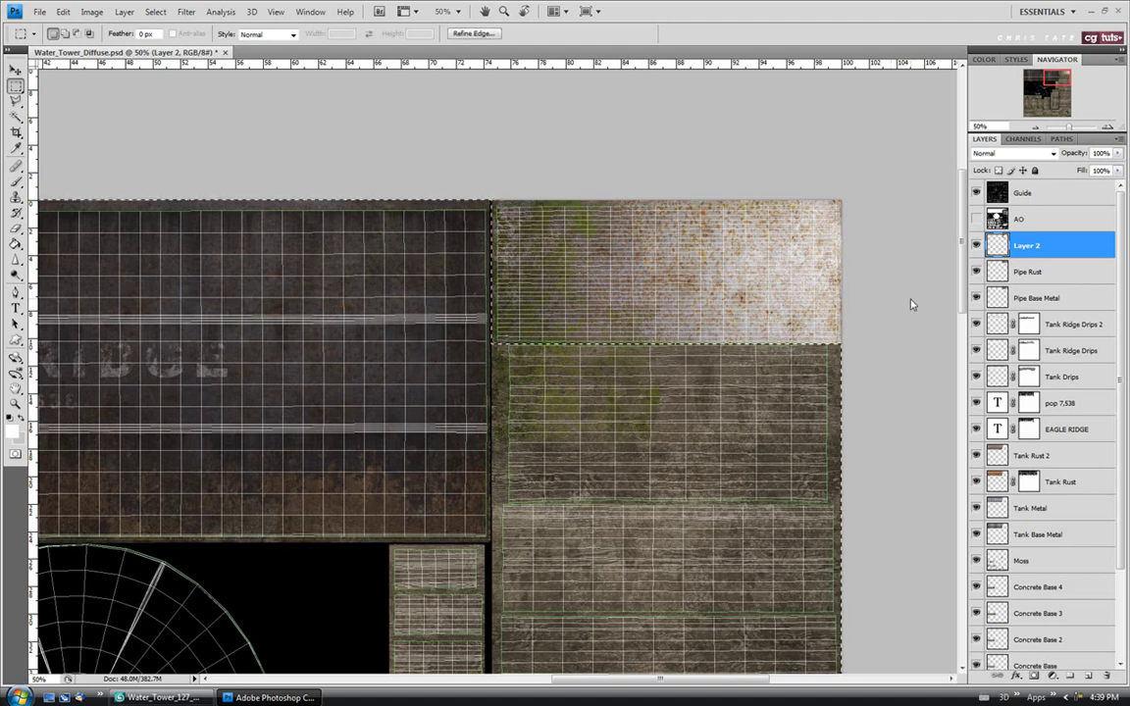
pyautogui.hotkey('ctrl', 'd')
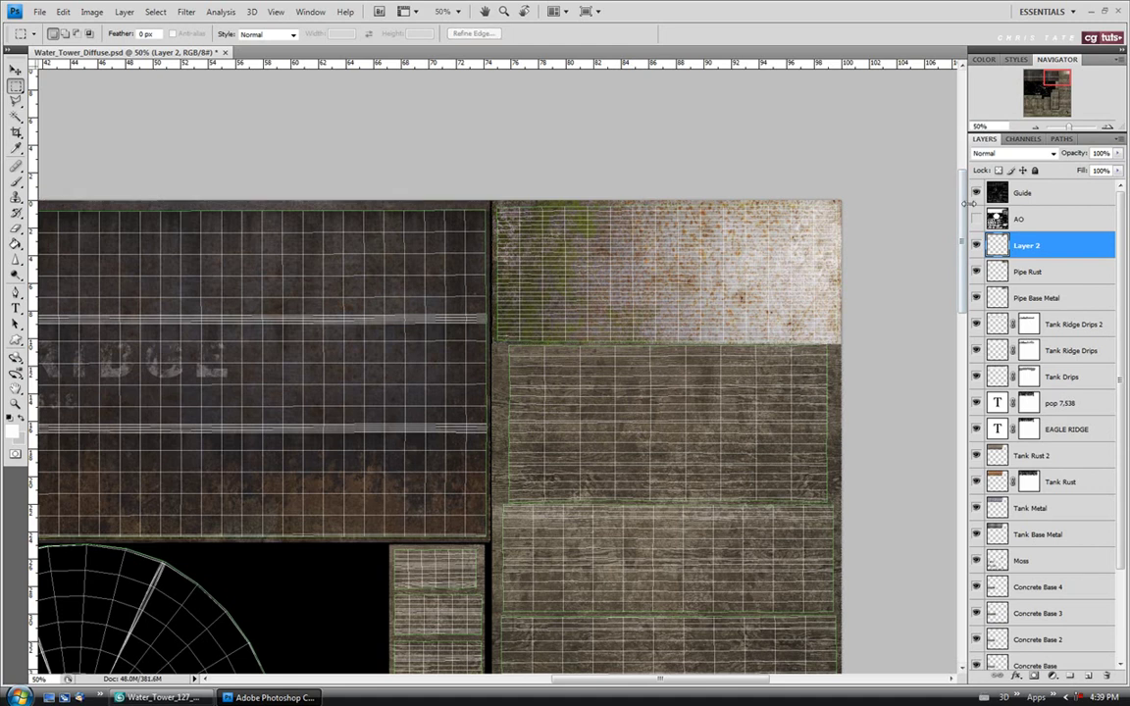
# Step: Hide the UV guide grid and save the diffuse texture
pyautogui.click(976, 193)
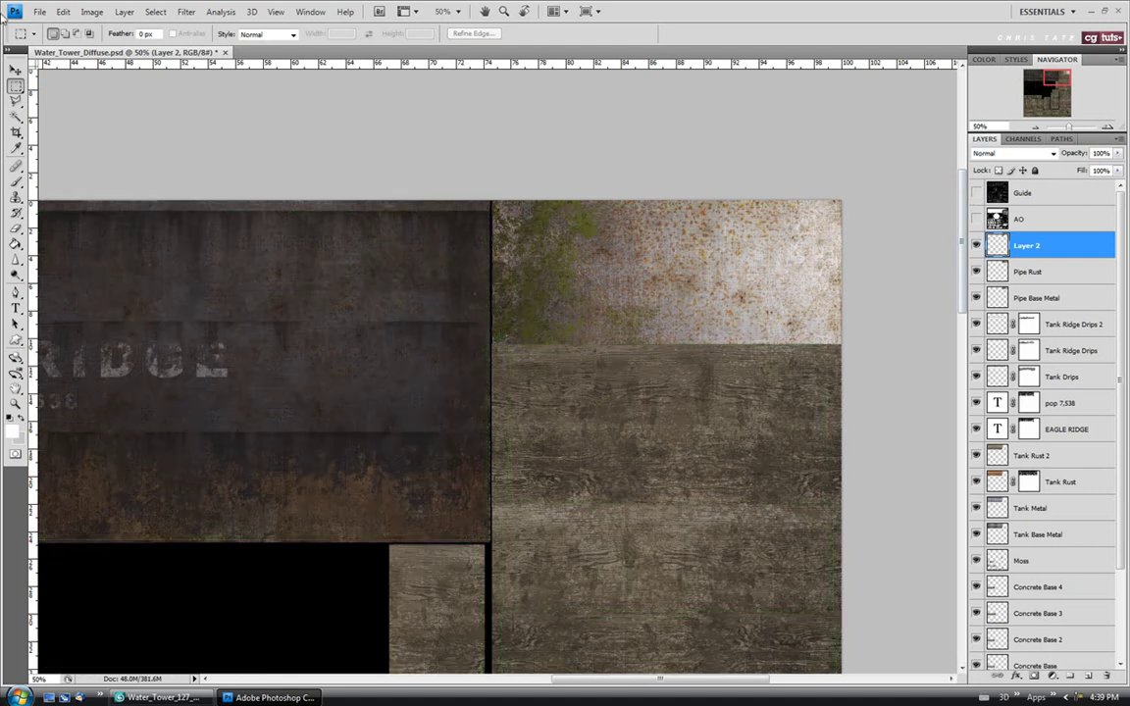
pyautogui.click(39, 11)
pyautogui.click(47, 179)
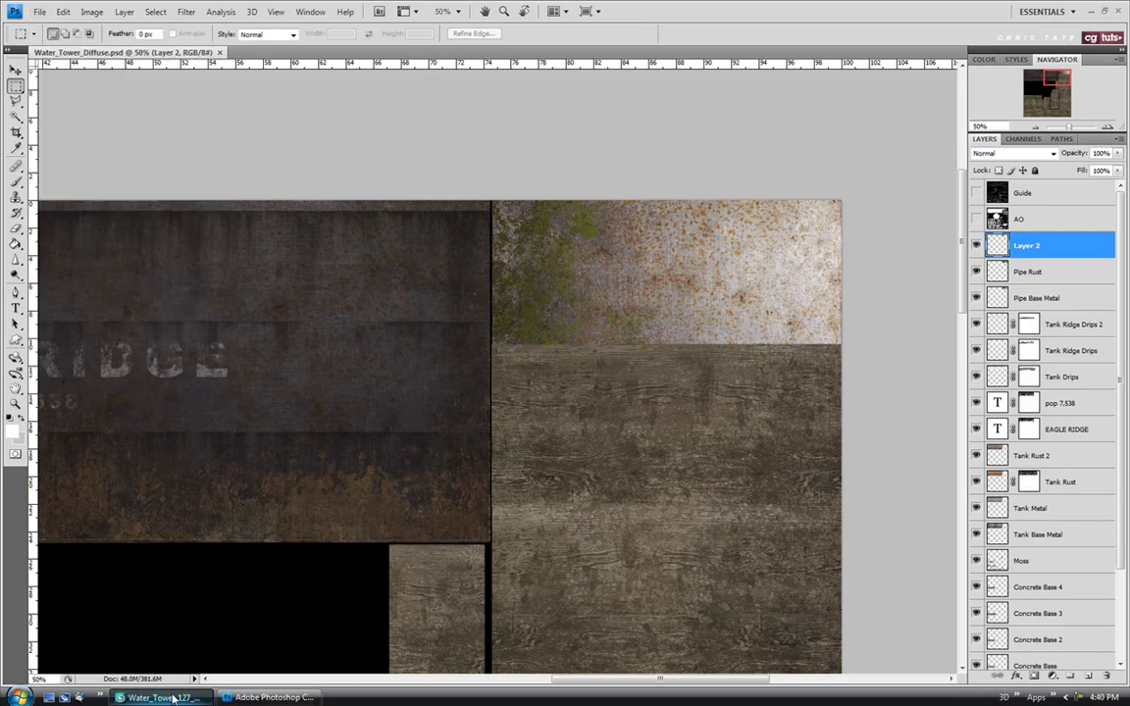
# Step: In 3ds Max, zoom and orbit the Perspective view around the rusty pipe, then return to Photoshop
pyautogui.hotkey('alt', 'Tab')
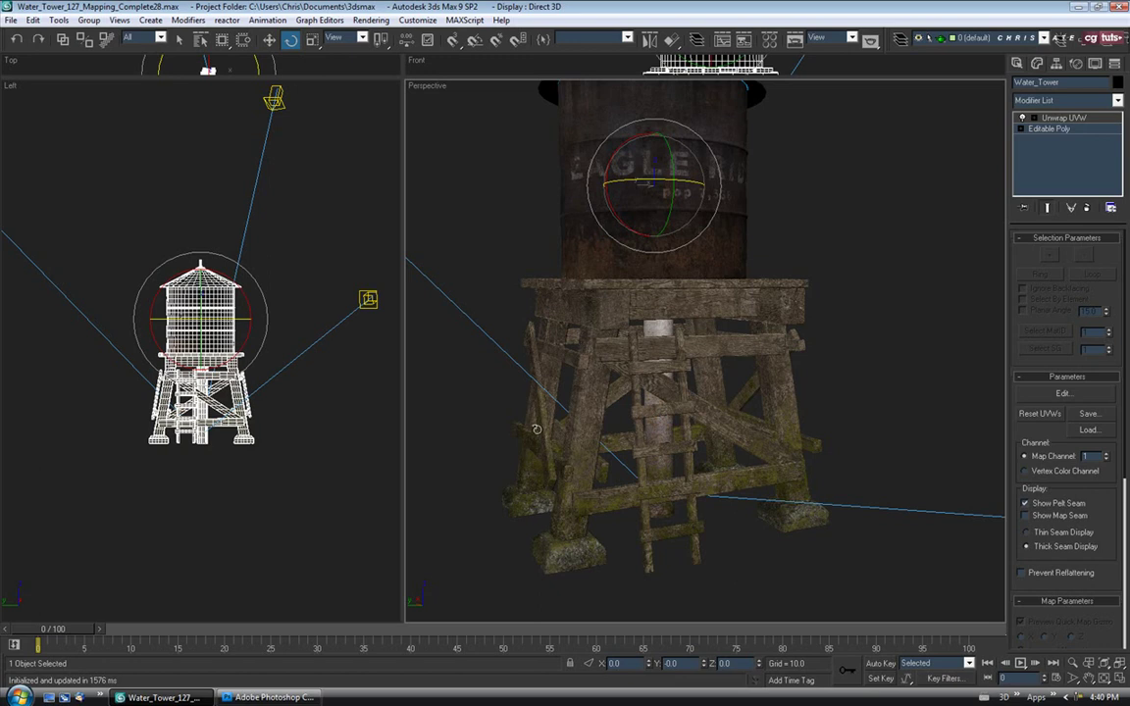
pyautogui.scroll(10, 507, 347)
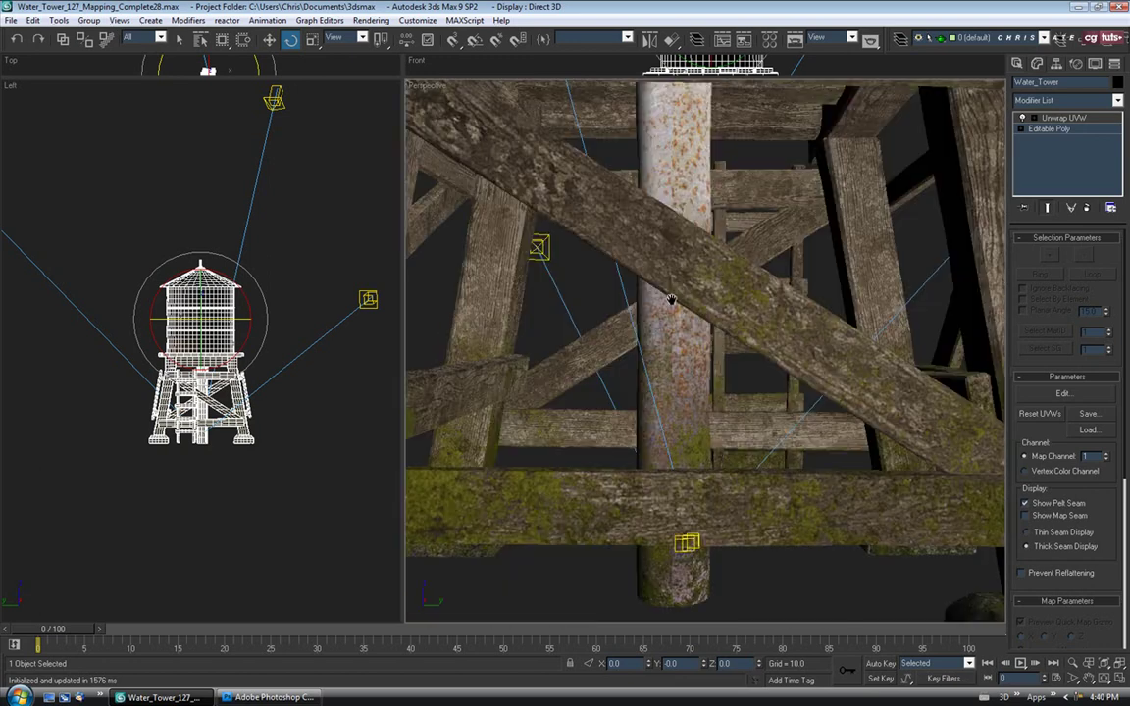
pyautogui.moveTo(714, 365); pyautogui.dragTo(668, 384)
pyautogui.moveTo(666, 331); pyautogui.dragTo(661, 456)
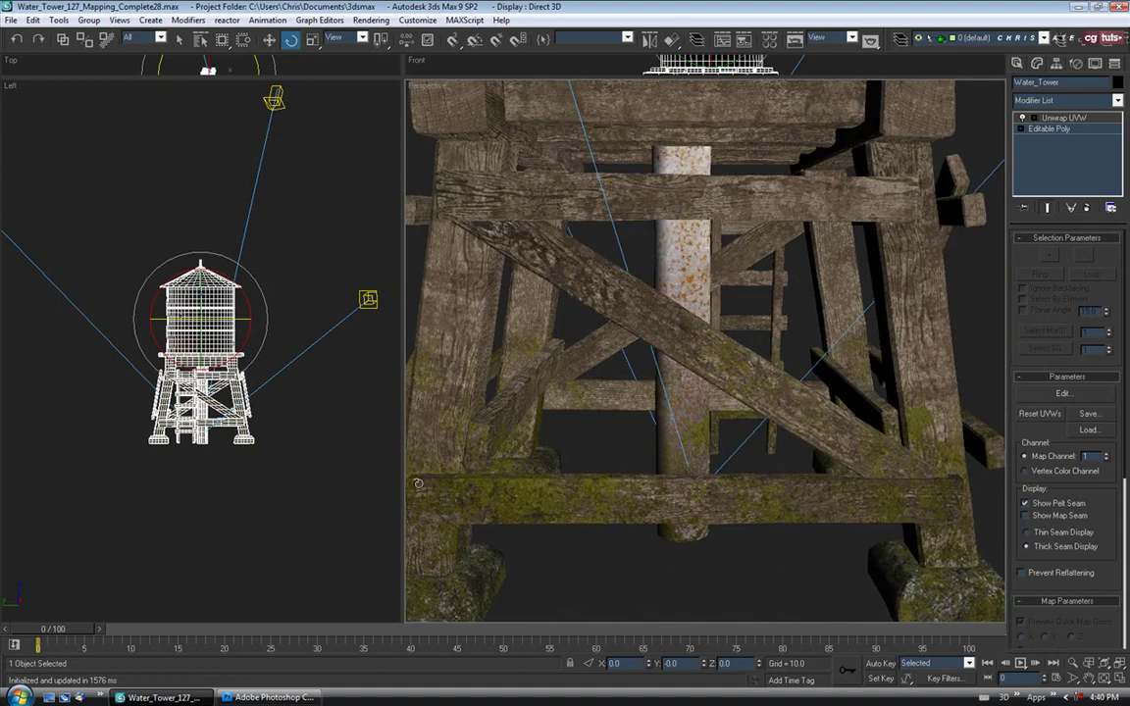
pyautogui.moveTo(688, 405); pyautogui.dragTo(569, 467)
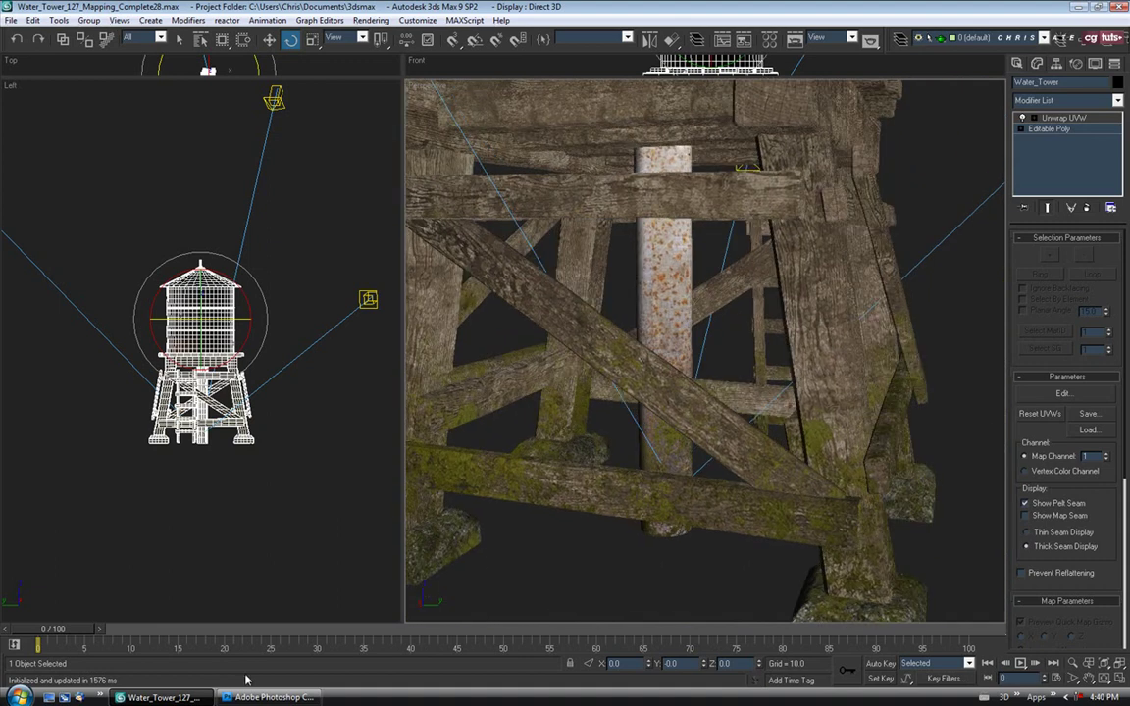
pyautogui.click(266, 697)
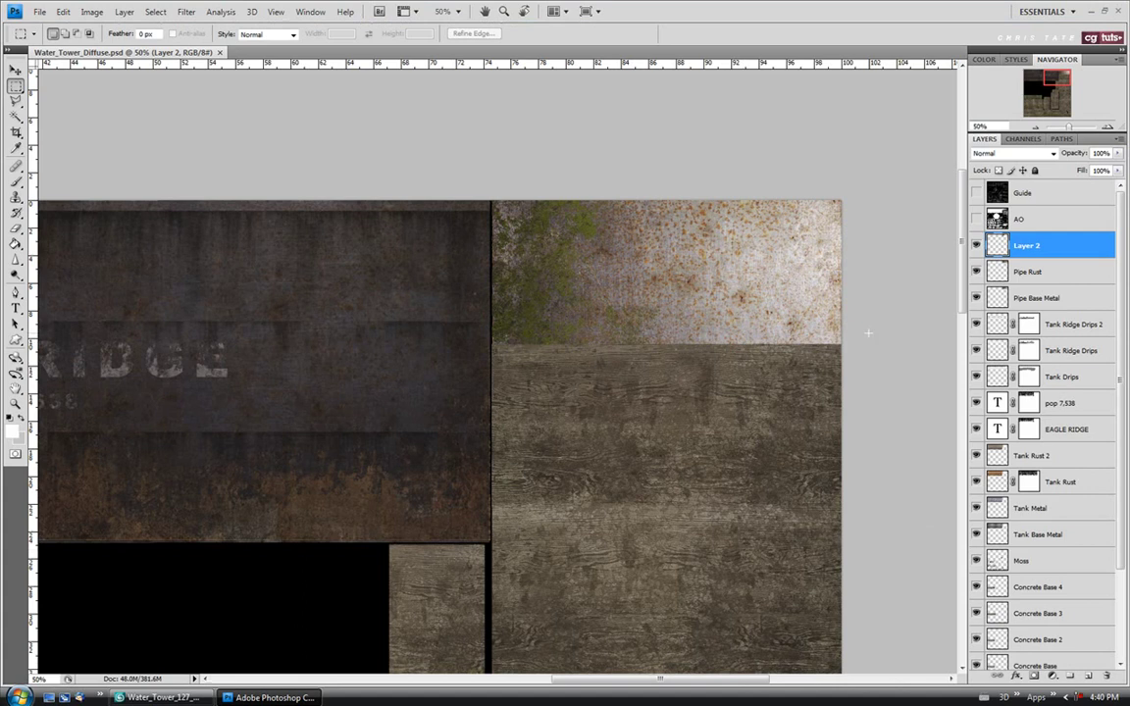
# Step: Add a layer mask to Layer 2 and set the brush to size 100 at 100% opacity
pyautogui.click(1037, 677)
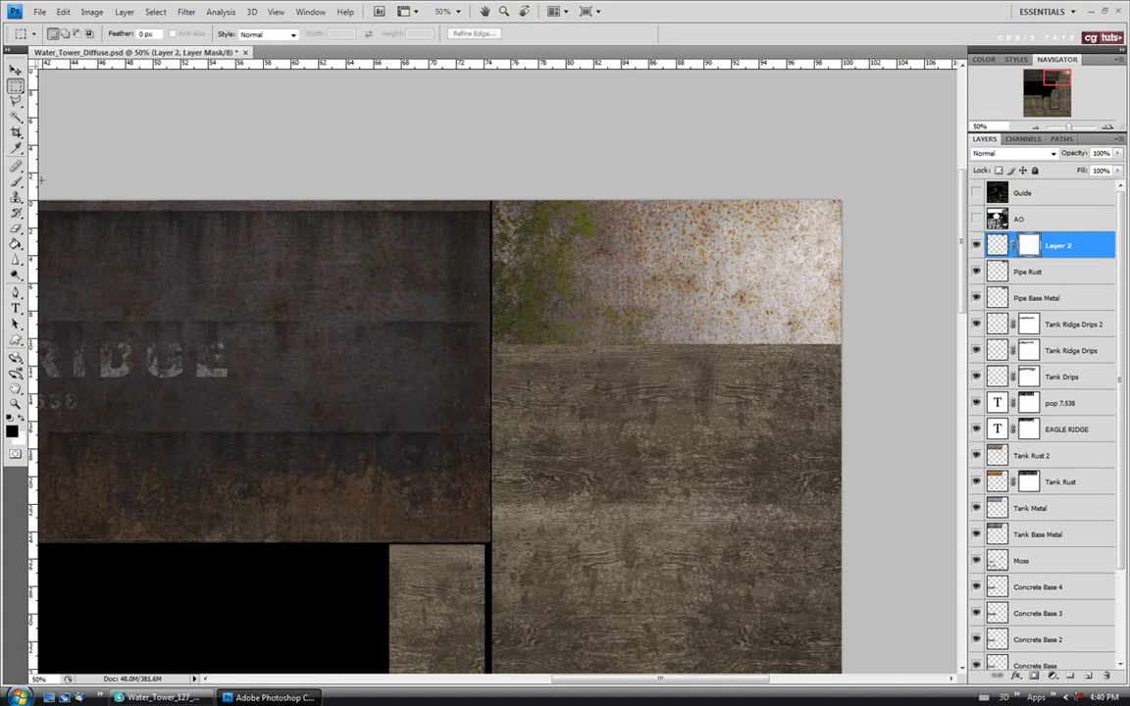
pyautogui.click(16, 182)
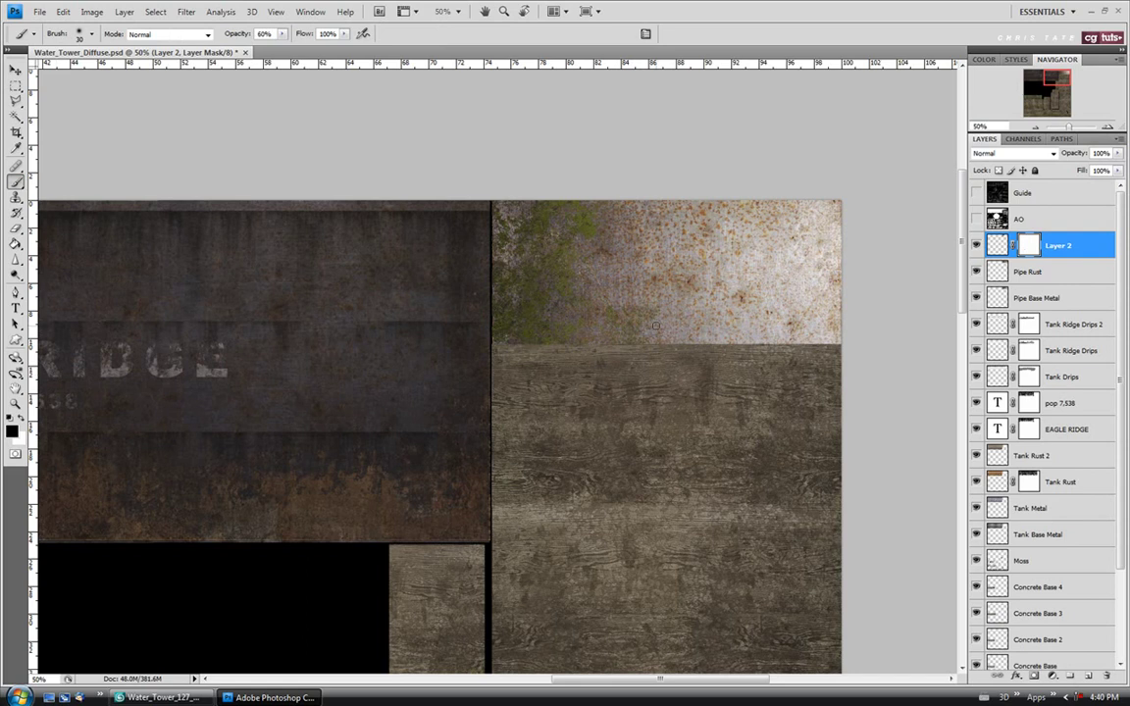
pyautogui.press(']')
pyautogui.press(']')
pyautogui.press(']')
pyautogui.press(']')
pyautogui.click(282, 33)
pyautogui.moveTo(270, 47); pyautogui.dragTo(330, 59)
pyautogui.click(677, 328)
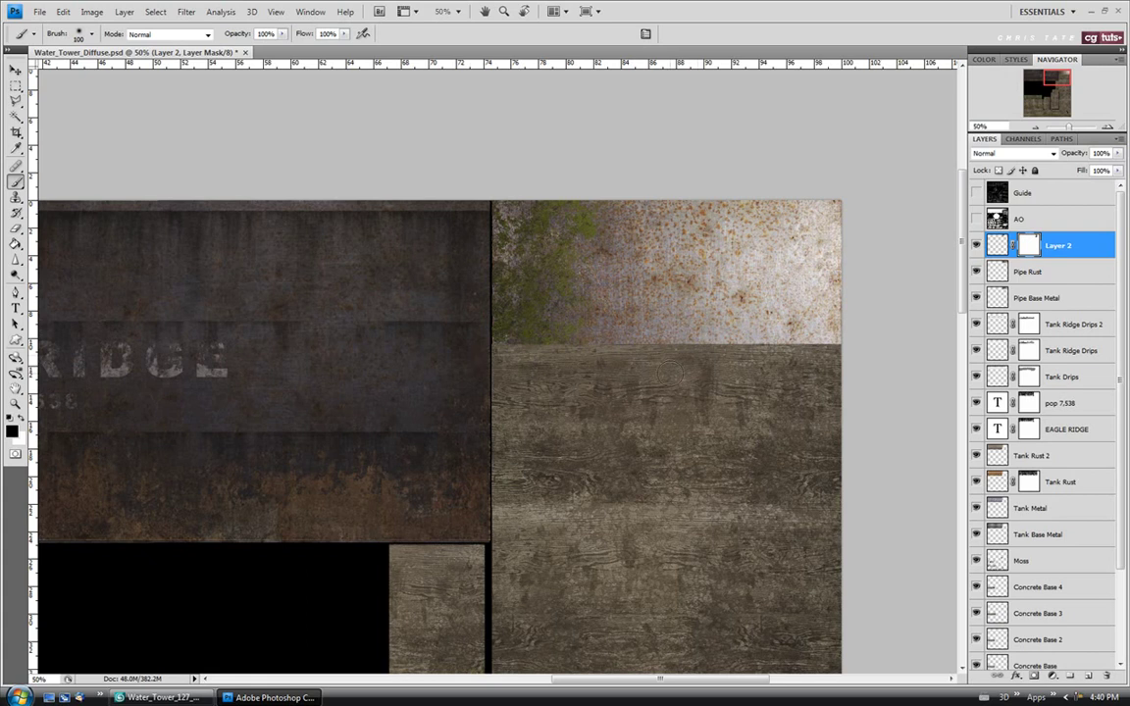
# Step: Show the AO layer, save the diffuse texture, and switch back to 3ds Max
pyautogui.click(976, 219)
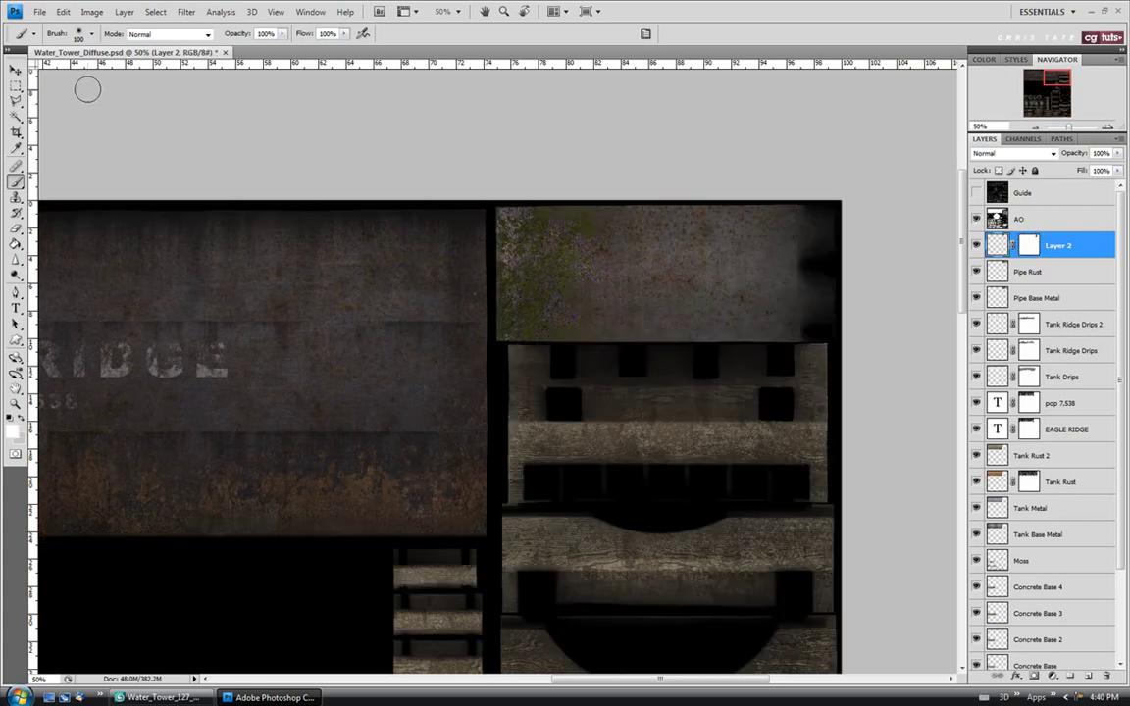
pyautogui.click(39, 11)
pyautogui.click(46, 180)
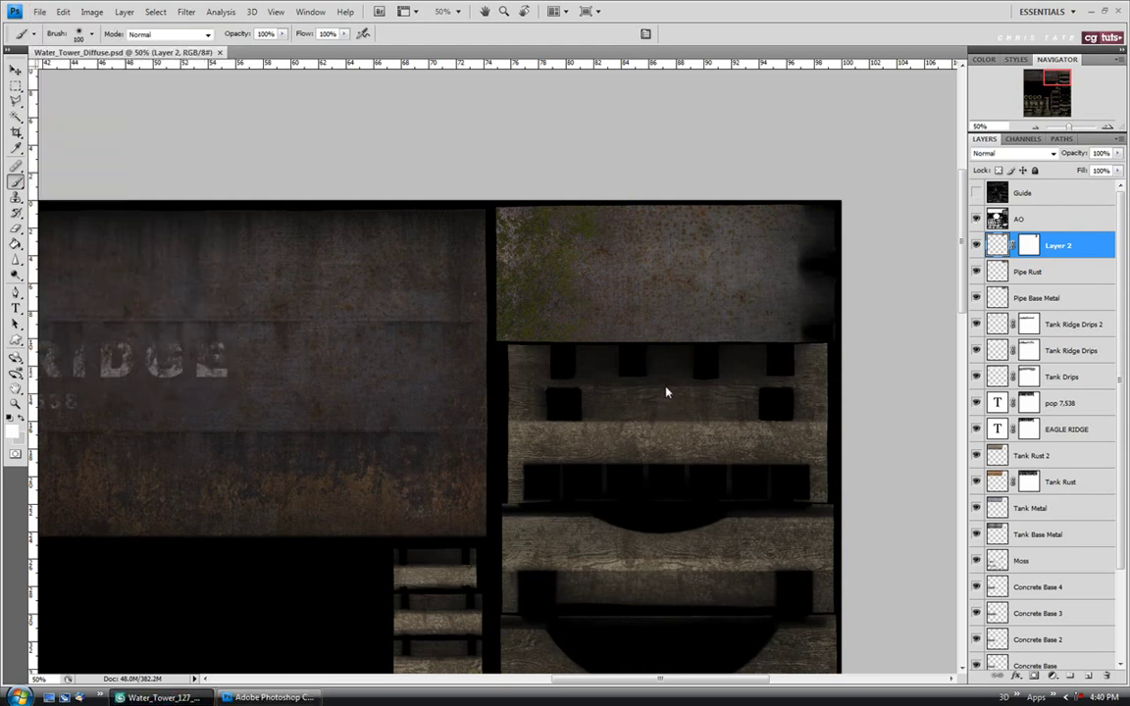
pyautogui.hotkey('alt', 'Tab')
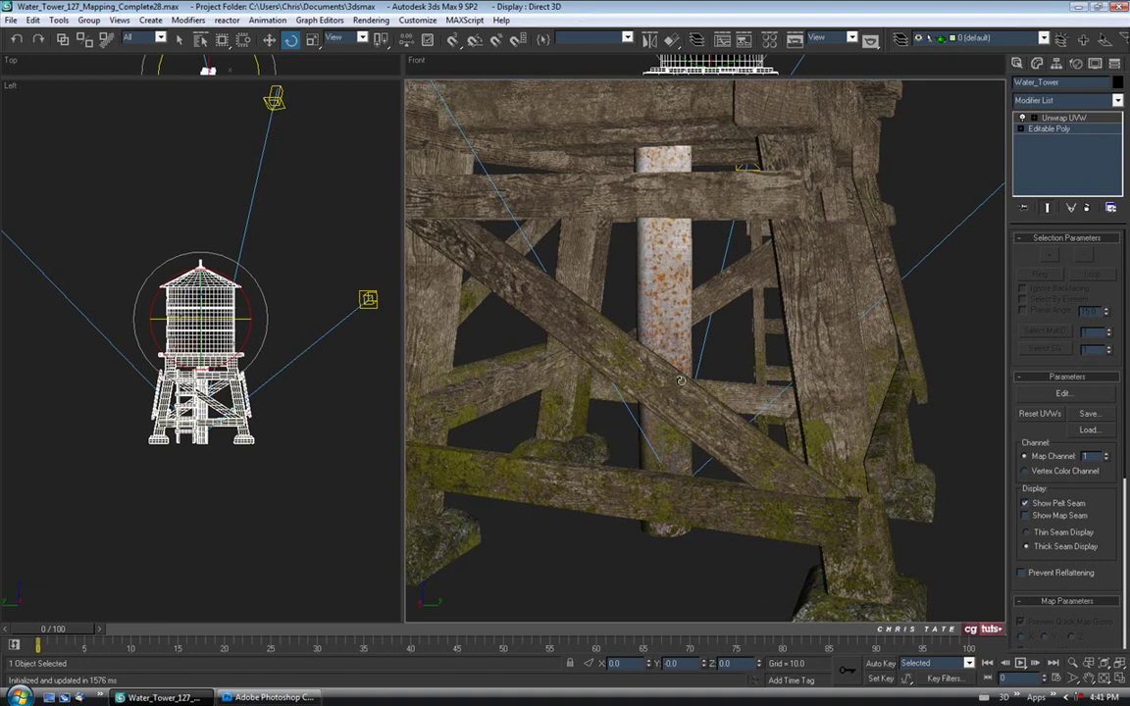
# Step: Orbit around the braced legs and ladder, then switch the Perspective viewport to ActiveShade
pyautogui.moveTo(669, 311); pyautogui.dragTo(727, 406)
pyautogui.moveTo(655, 318); pyautogui.dragTo(618, 416)
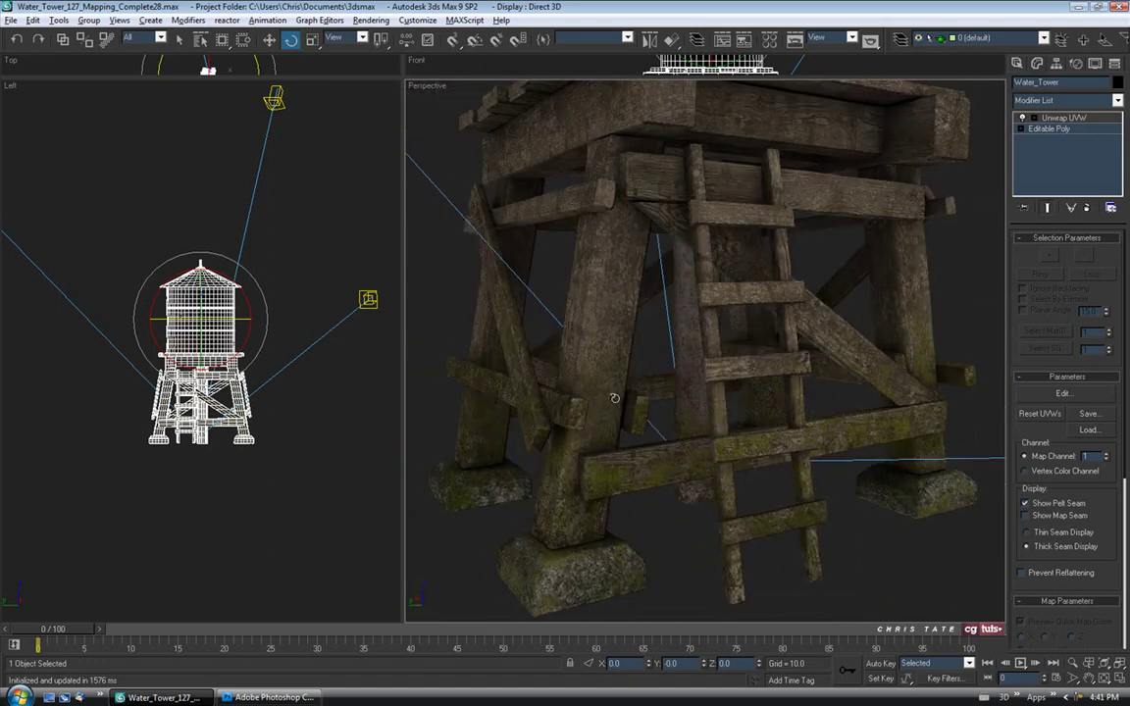
pyautogui.moveTo(601, 338); pyautogui.dragTo(689, 419)
pyautogui.scroll(-5, 670, 389)
pyautogui.rightClick(427, 86)
pyautogui.moveTo(461, 95)
pyautogui.click(583, 264)
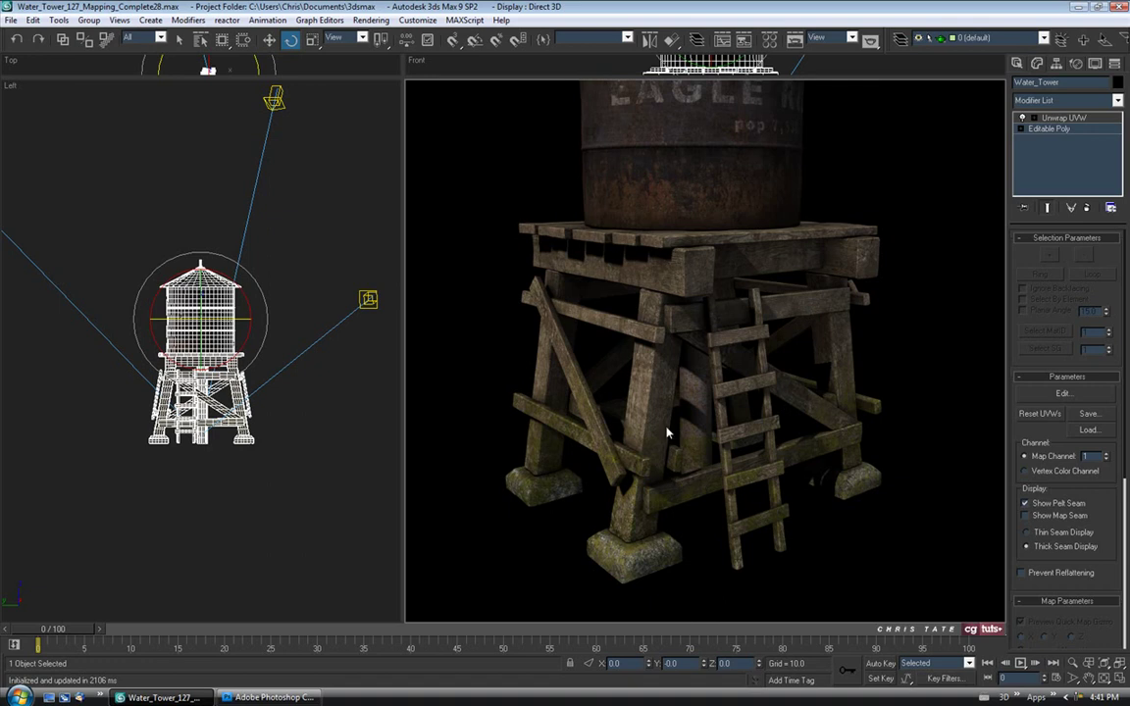
# Step: Save the scene as Water_Tower_127_Mapping_Complete29.max
pyautogui.click(10, 20)
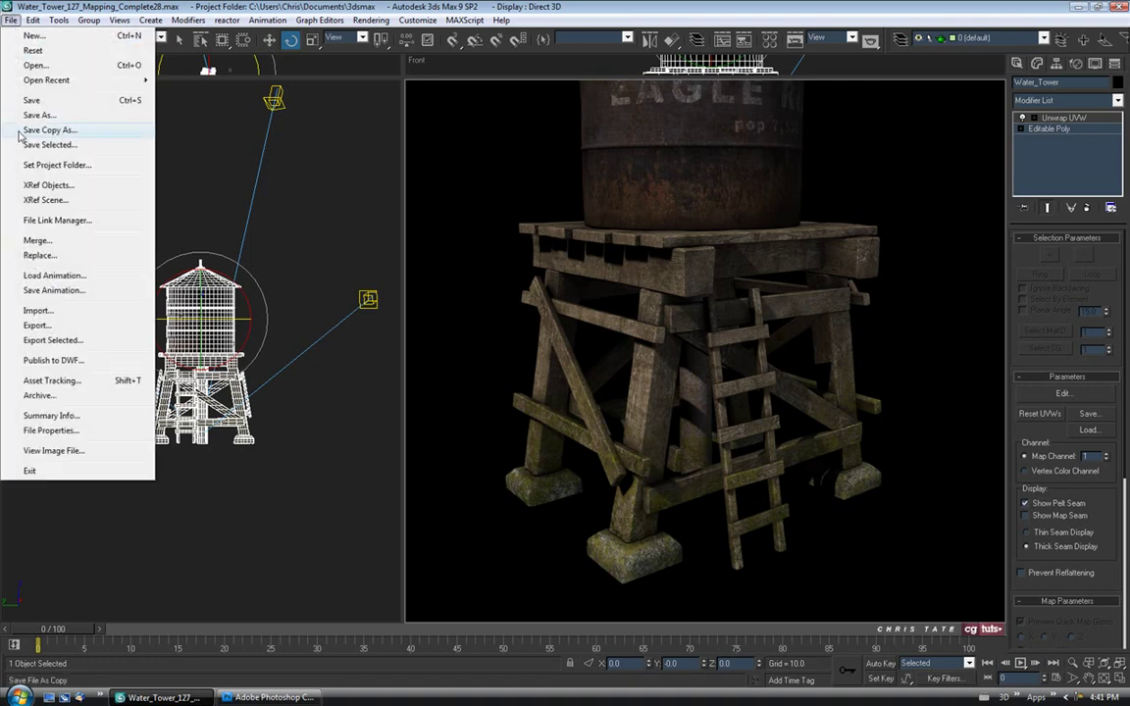
pyautogui.click(25, 112)
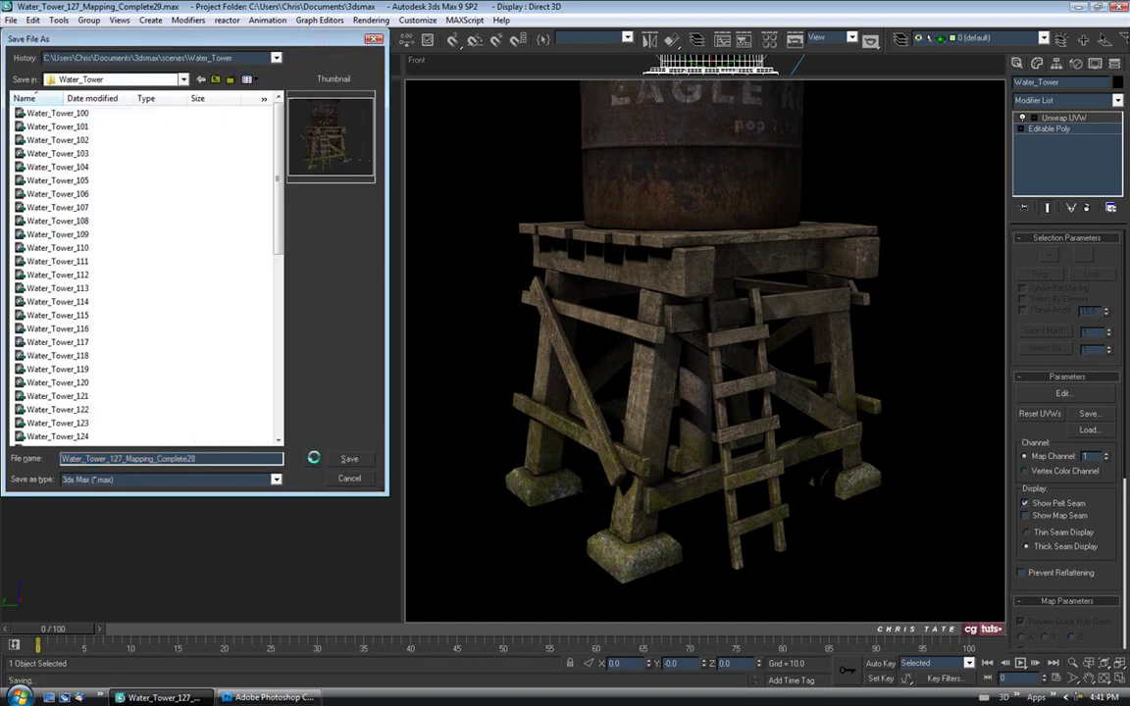
pyautogui.click(313, 459)
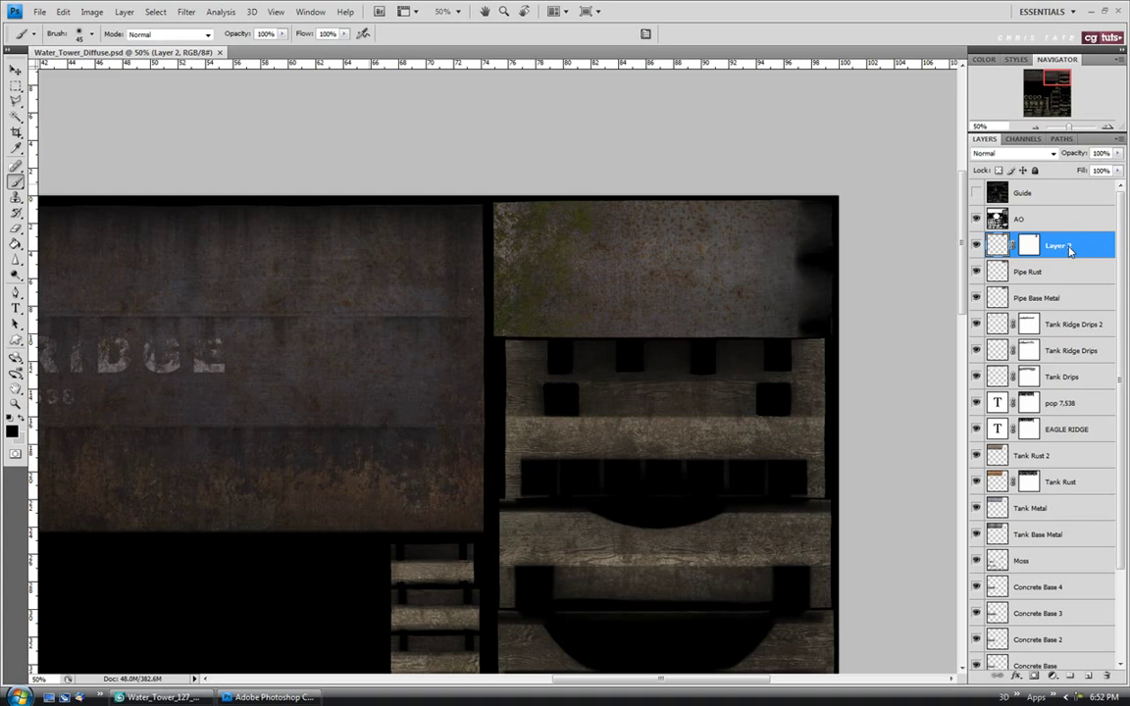
# Step: Merge Layer 2 with the Moss layer and name the result Moss
pyautogui.keyDown('ctrl'); pyautogui.click(1034, 566); pyautogui.keyUp('ctrl')
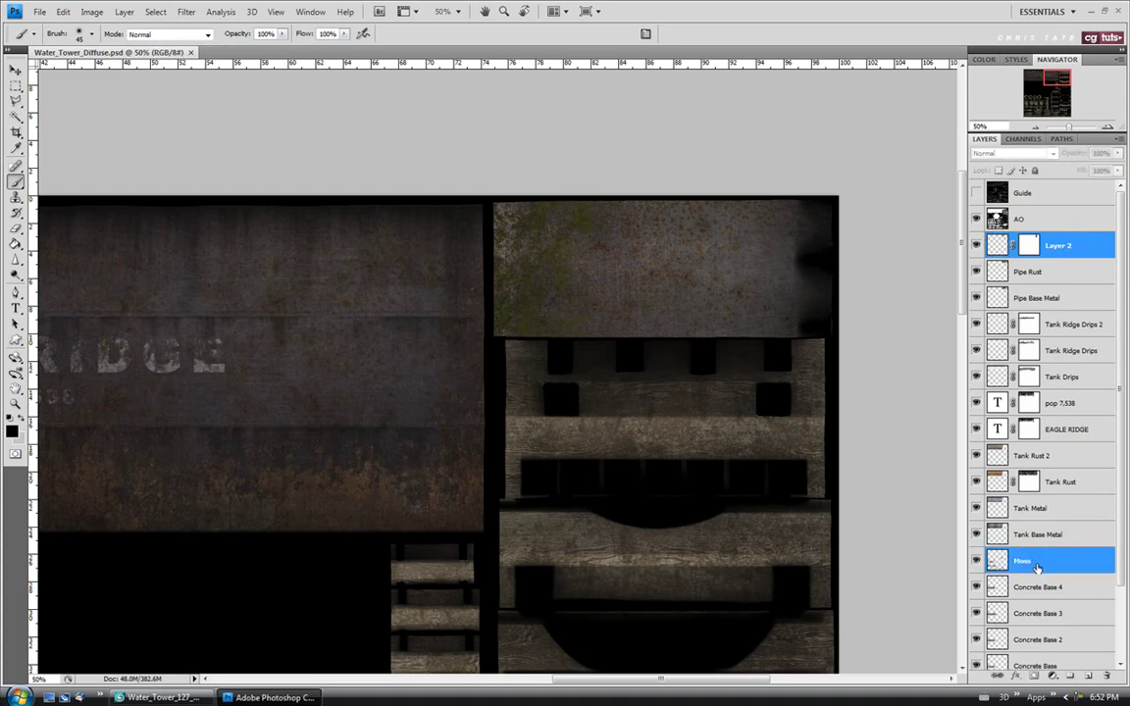
pyautogui.hotkey('ctrl', 'e')
pyautogui.doubleClick(1031, 246)
pyautogui.write('Moss')
pyautogui.click(1058, 270)
pyautogui.click(1058, 252)
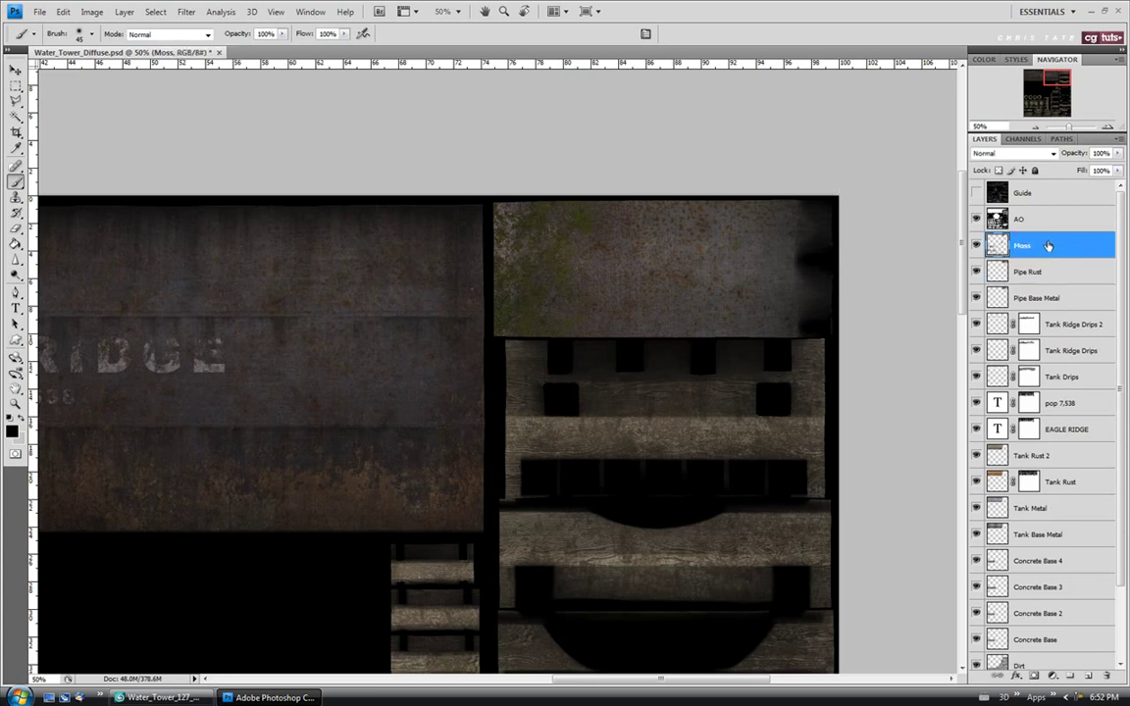
# Step: Fit the texture on screen and open Metal_1.jpg
pyautogui.click(16, 404)
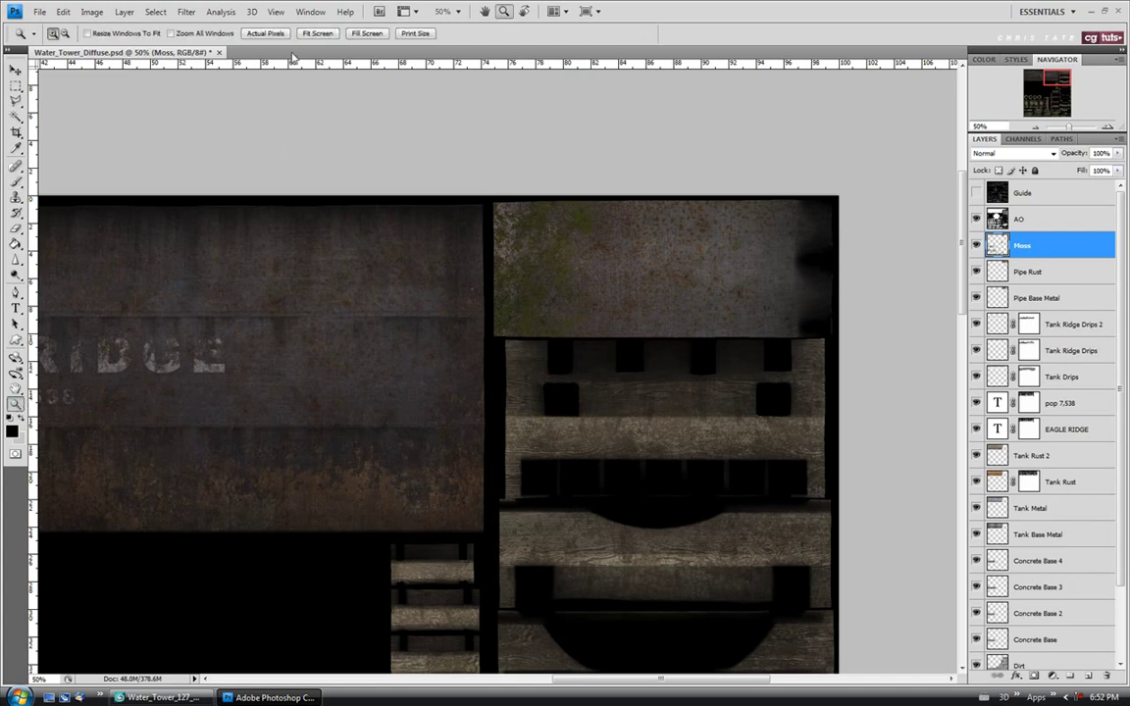
pyautogui.click(307, 36)
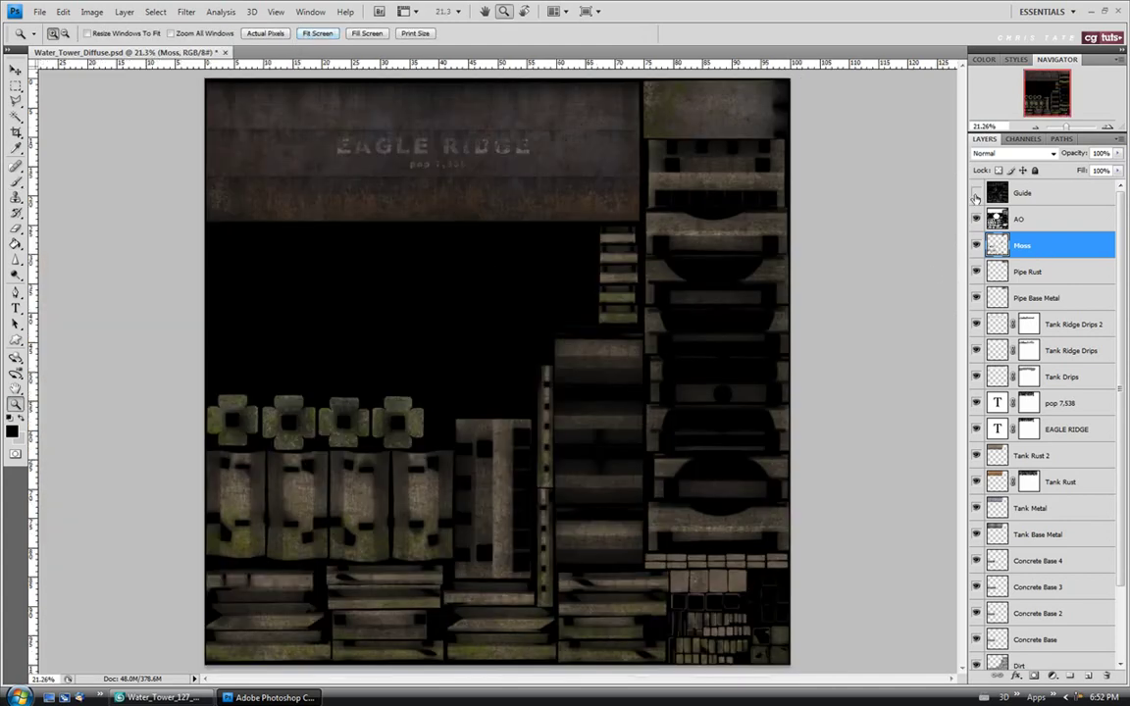
pyautogui.click(39, 11)
pyautogui.click(39, 37)
pyautogui.click(682, 294)
pyautogui.click(712, 474)
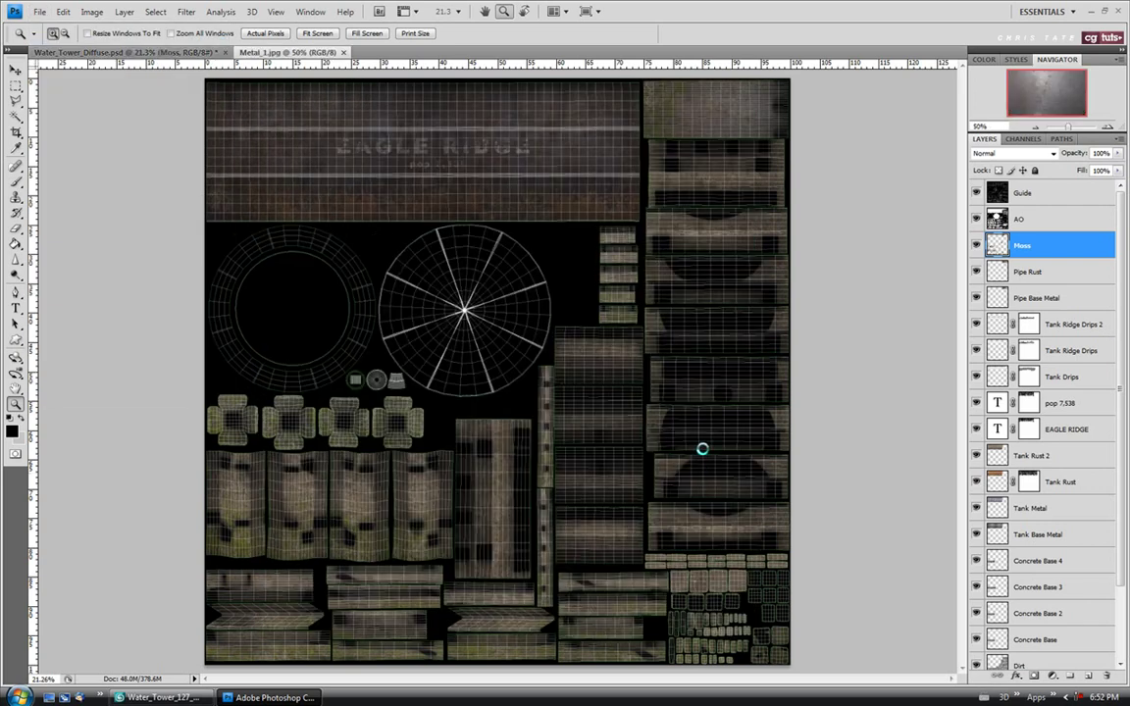
# Step: Copy the whole Metal_1 image, paste it as a new layer, and move it over the roof disc
pyautogui.hotkey('ctrl', 'a')
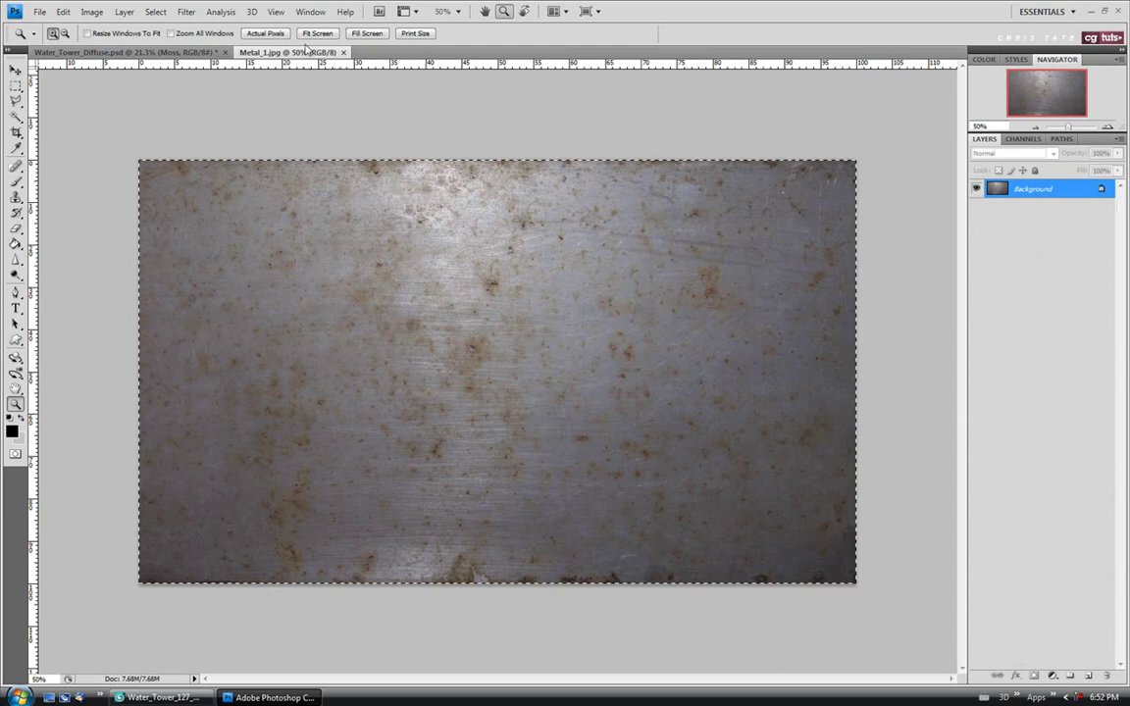
pyautogui.hotkey('ctrl', 'w')
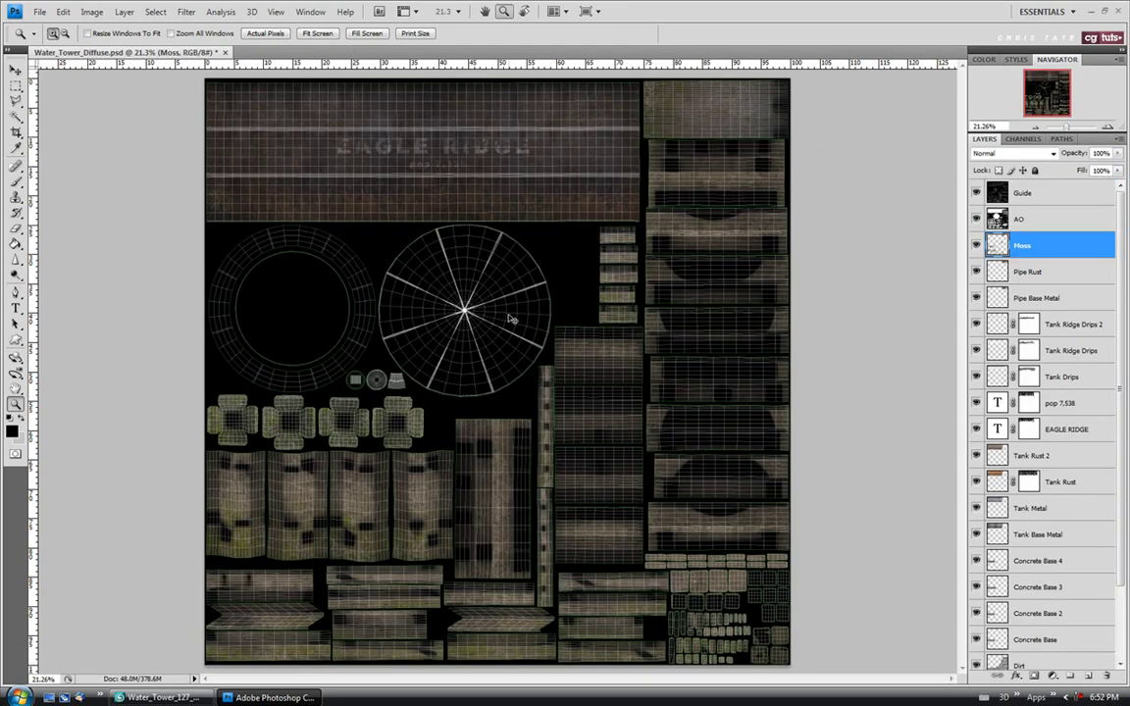
pyautogui.hotkey('ctrl', 'v')
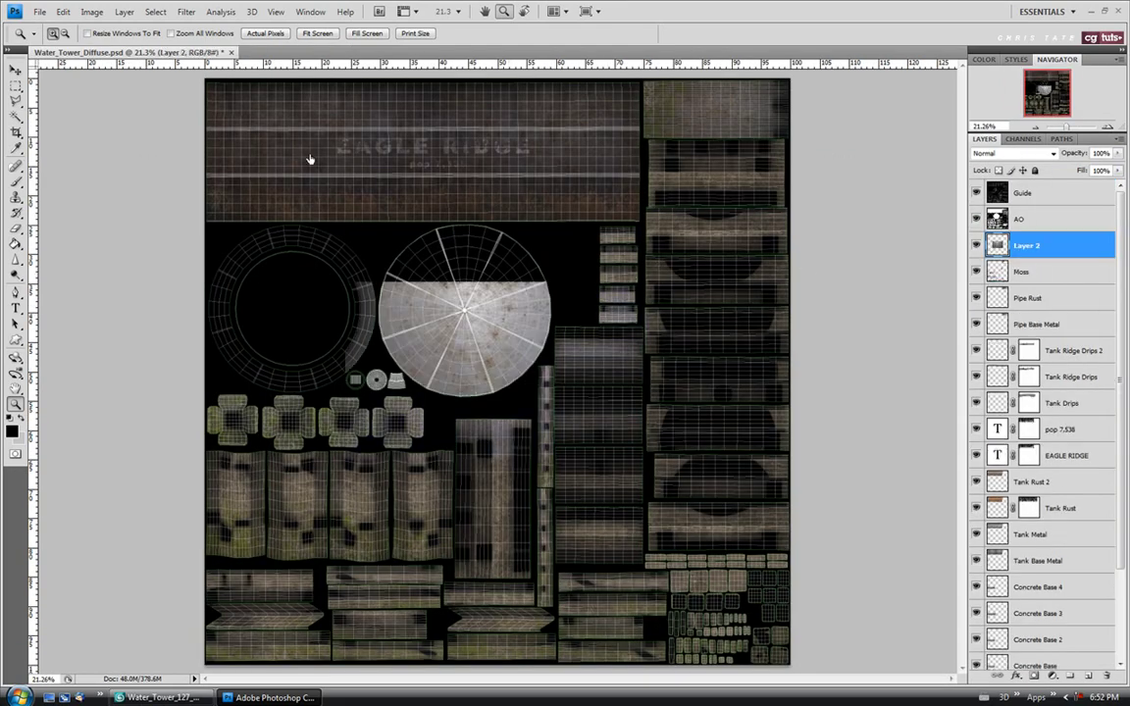
pyautogui.press('v')
pyautogui.moveTo(481, 319); pyautogui.dragTo(467, 254)
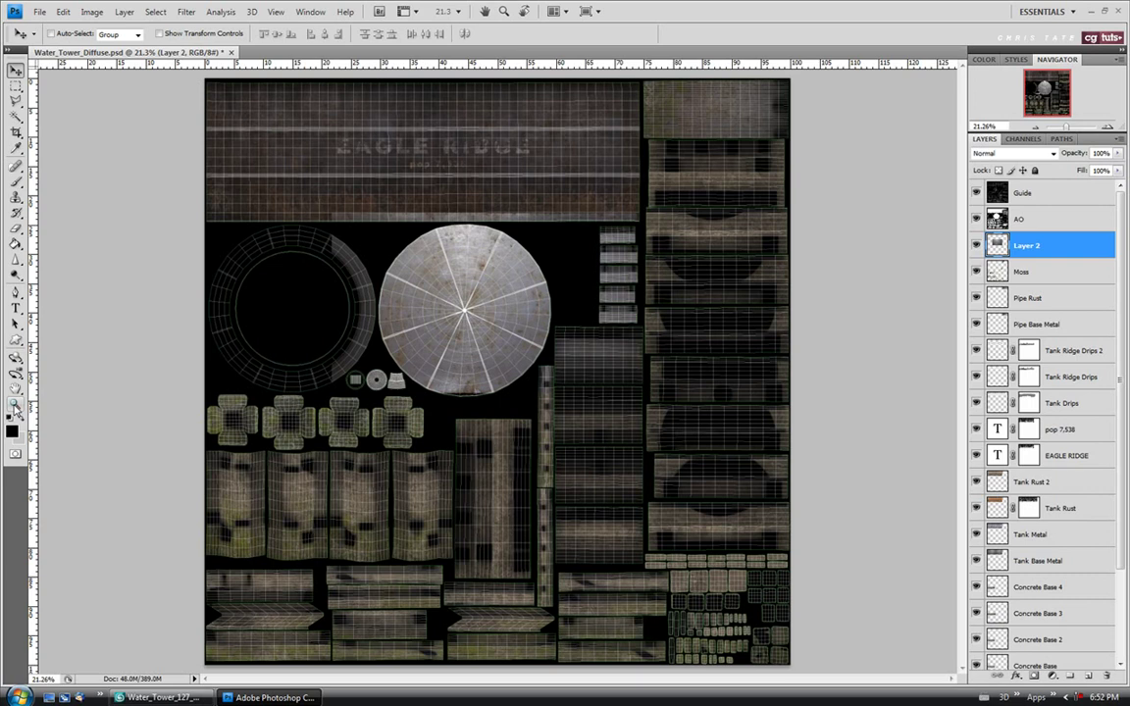
# Step: Zoom in on the spoked roof disc and hide the AO layer
pyautogui.click(15, 406)
pyautogui.click(487, 285)
pyautogui.click(483, 277)
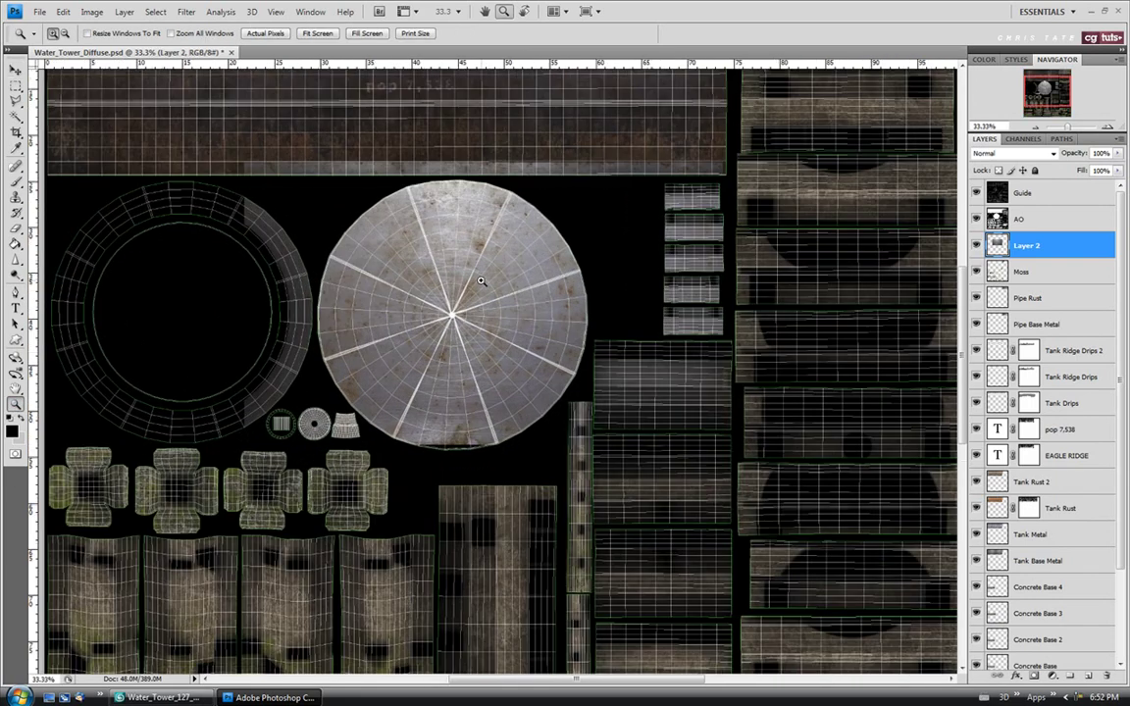
pyautogui.click(481, 281)
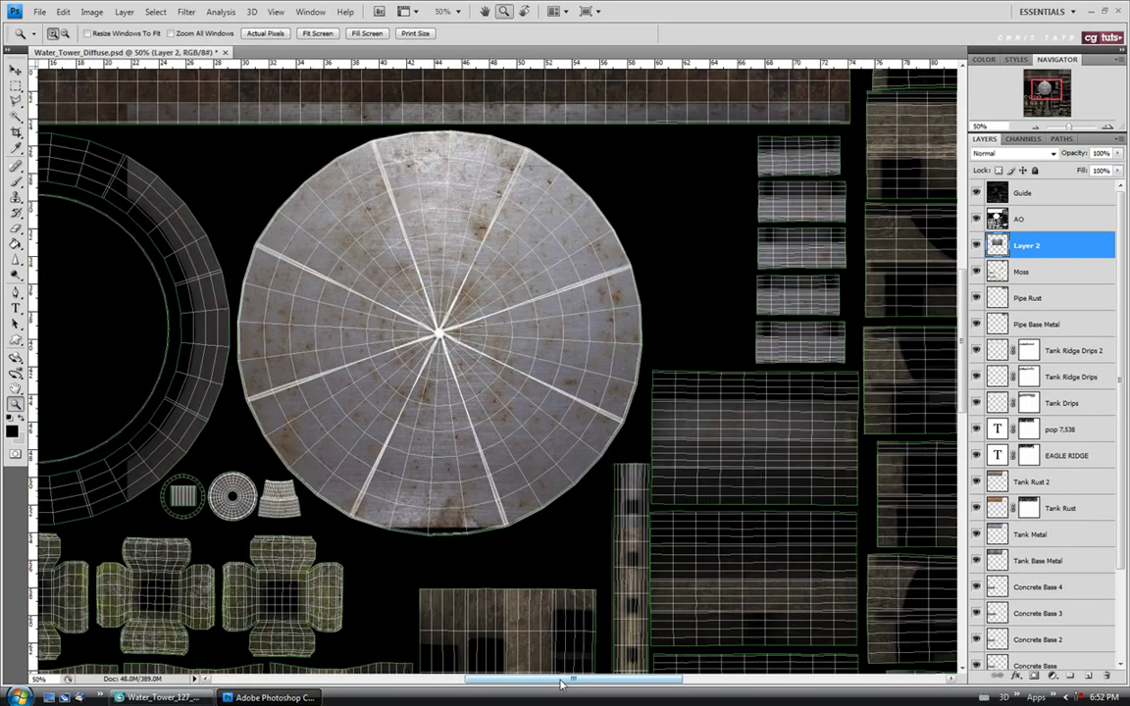
pyautogui.hscroll(-2, 491, 353)
pyautogui.click(975, 219)
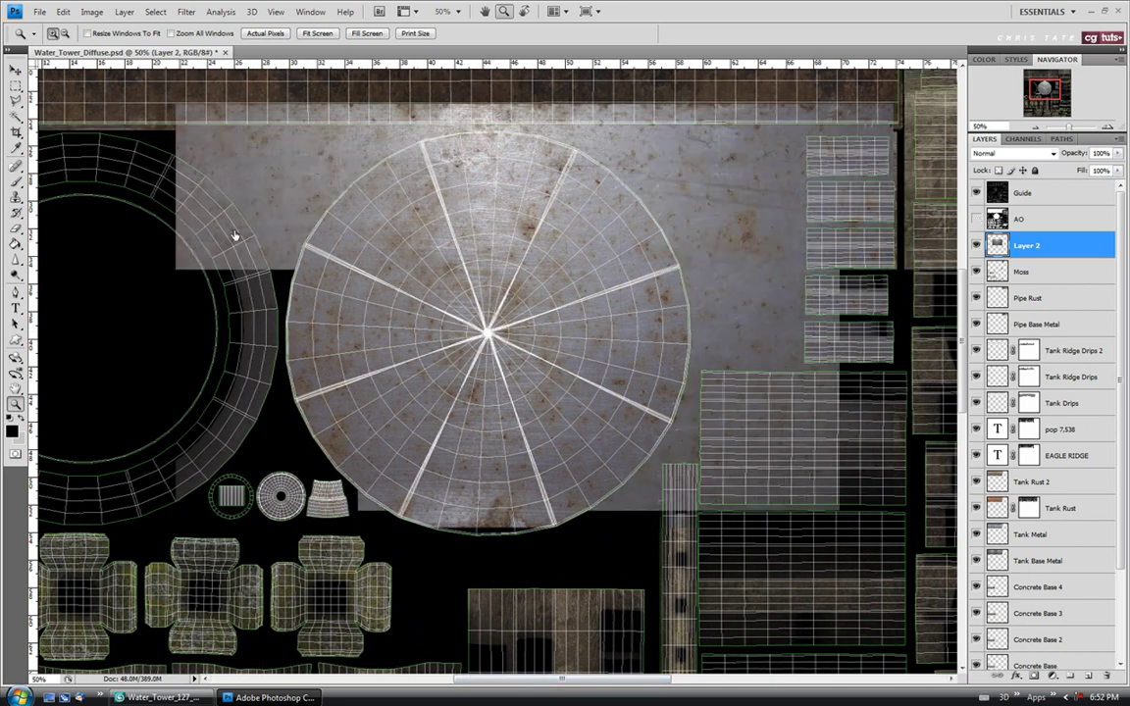
# Step: Position the Layer 2 and Layer 3 metal copies over the two roof circles
pyautogui.click(15, 71)
pyautogui.moveTo(434, 243); pyautogui.dragTo(384, 287)
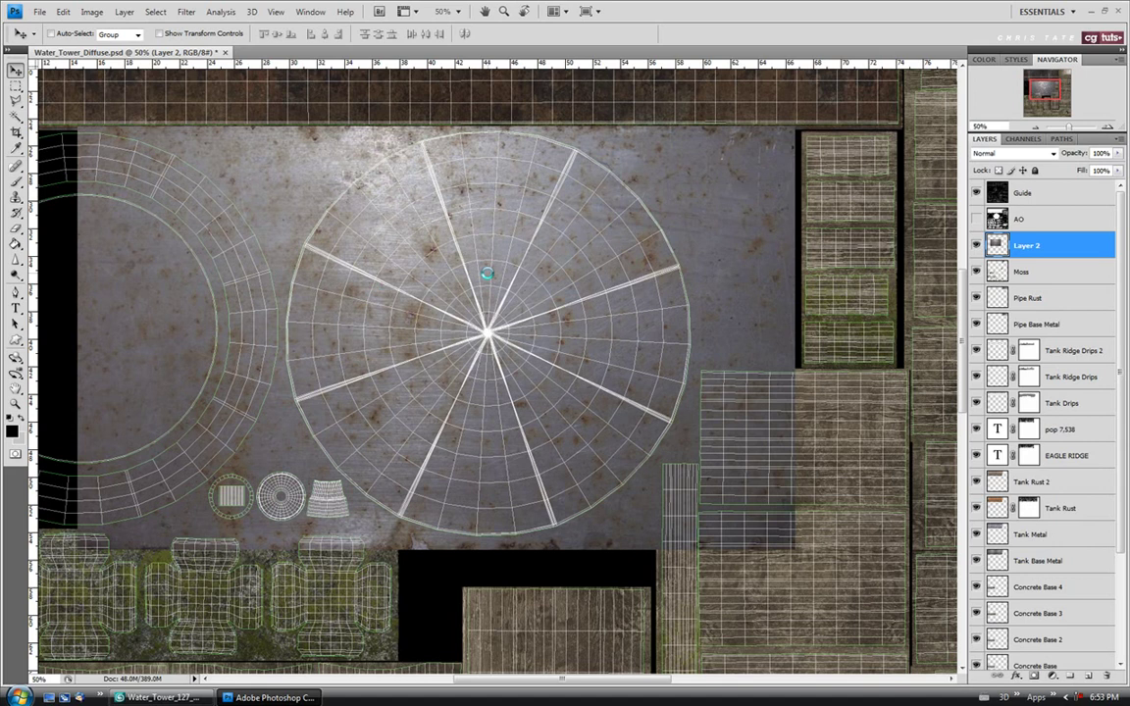
pyautogui.moveTo(535, 355); pyautogui.dragTo(169, 316)
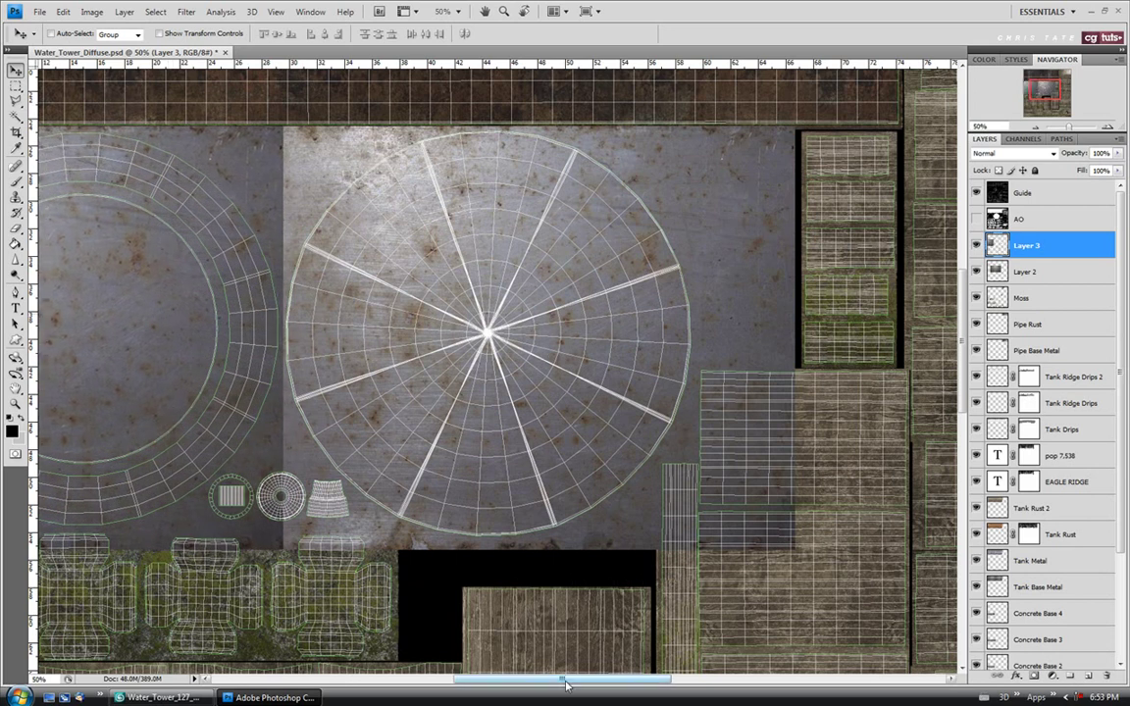
pyautogui.moveTo(565, 684); pyautogui.dragTo(505, 684)
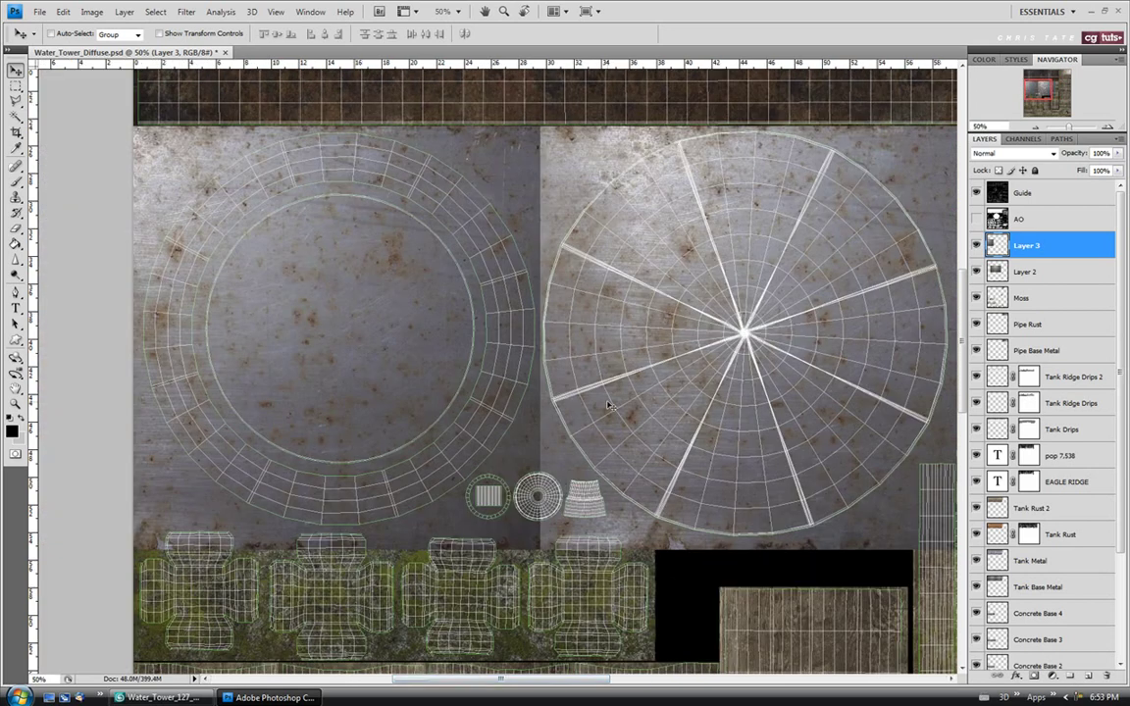
# Step: Flip the Layer 3 metal copy horizontally with Free Transform
pyautogui.hotkey('ctrl', 't')
pyautogui.rightClick(416, 300)
pyautogui.click(446, 492)
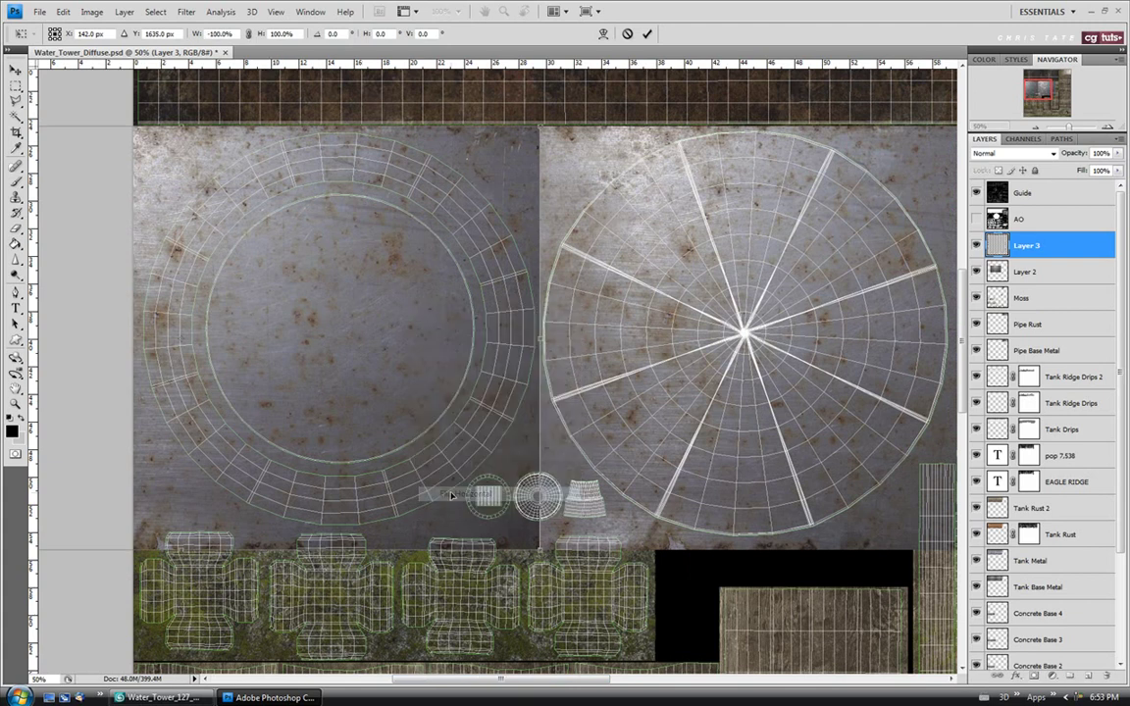
pyautogui.press('Return')
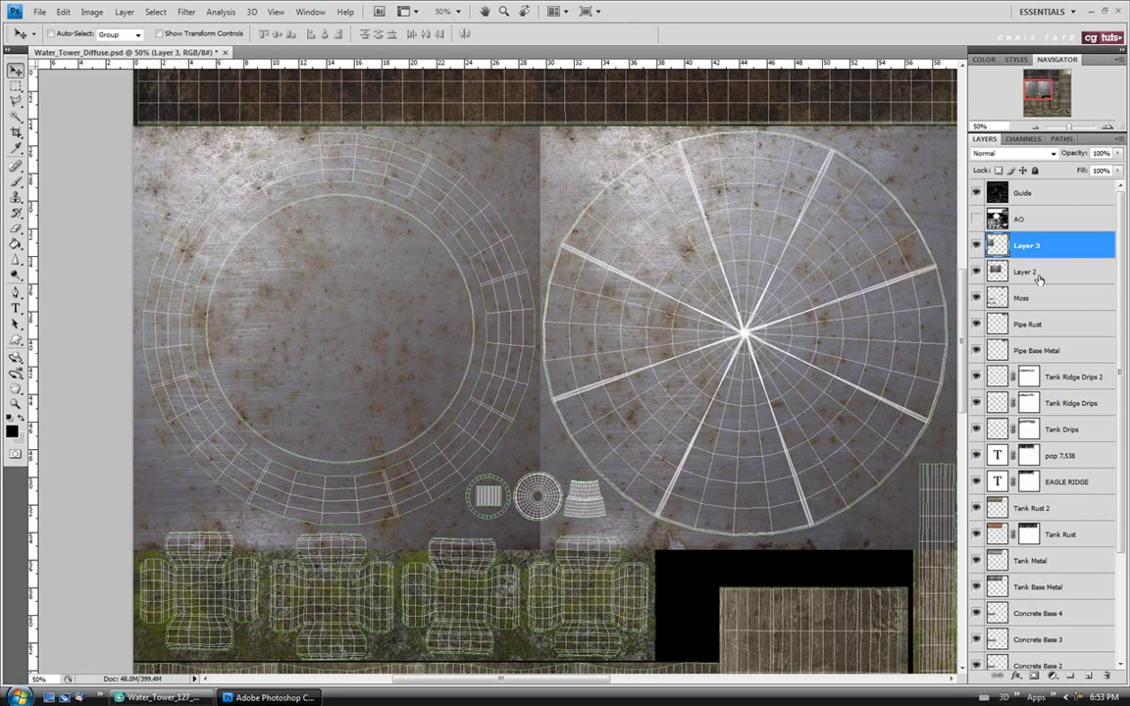
# Step: Zoom in on the small wheel UV islands between the roof circles
pyautogui.press('z')
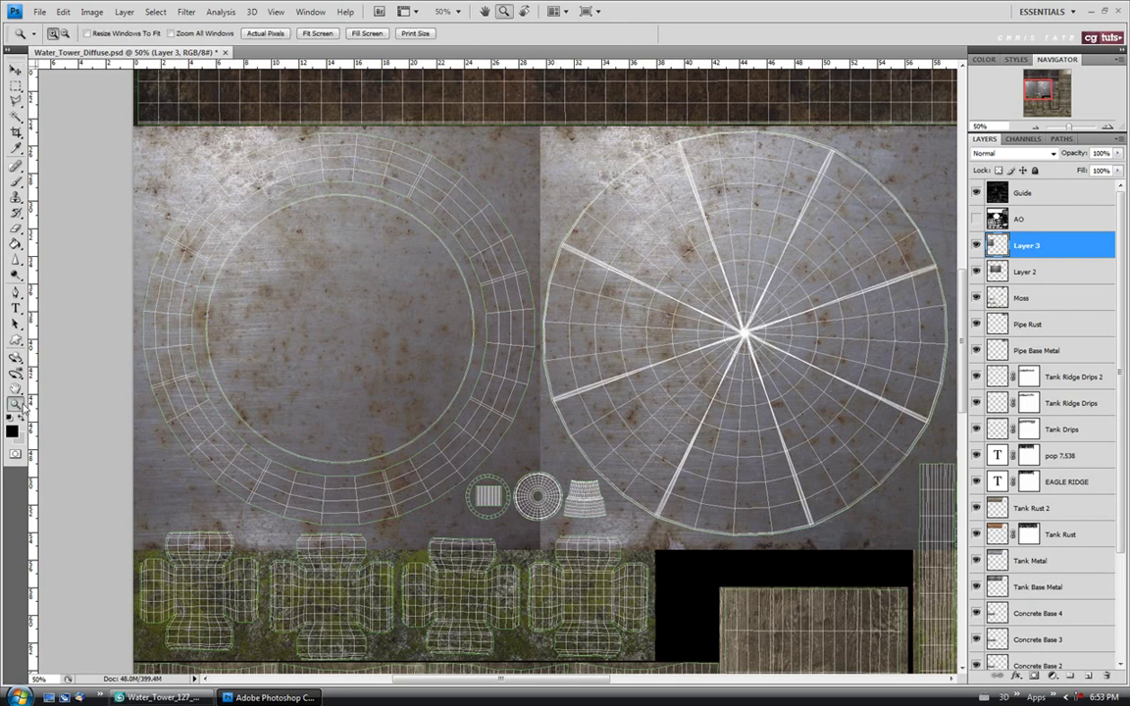
pyautogui.click(535, 495)
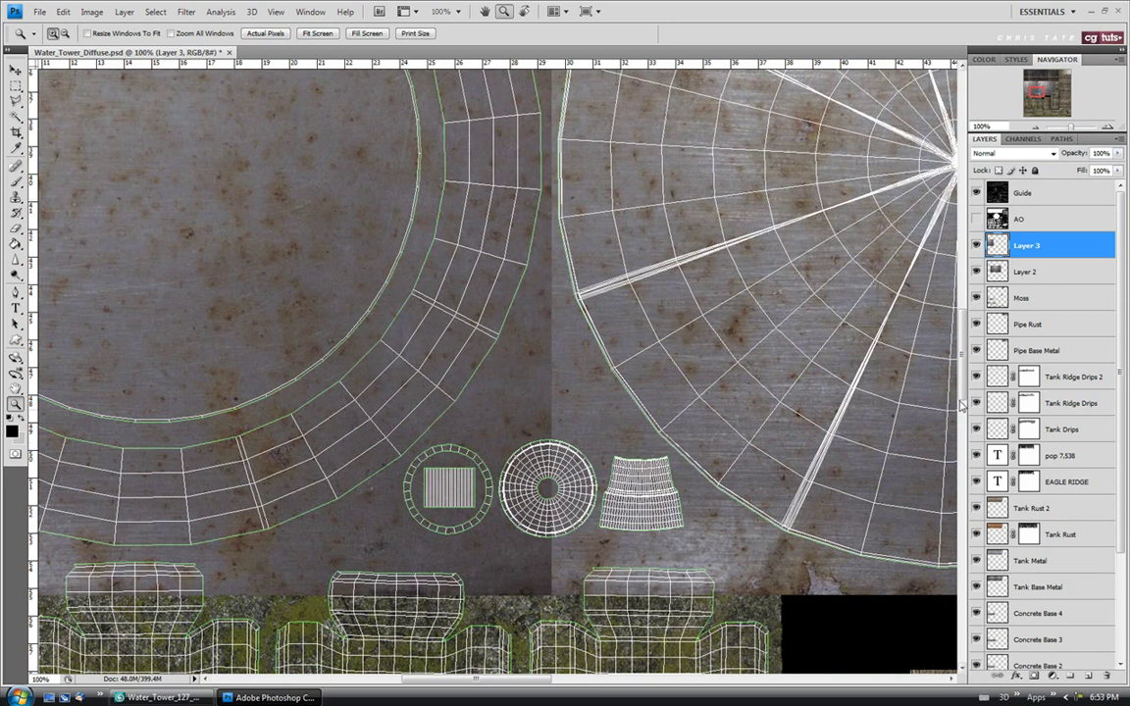
pyautogui.scroll(-2, 549, 324)
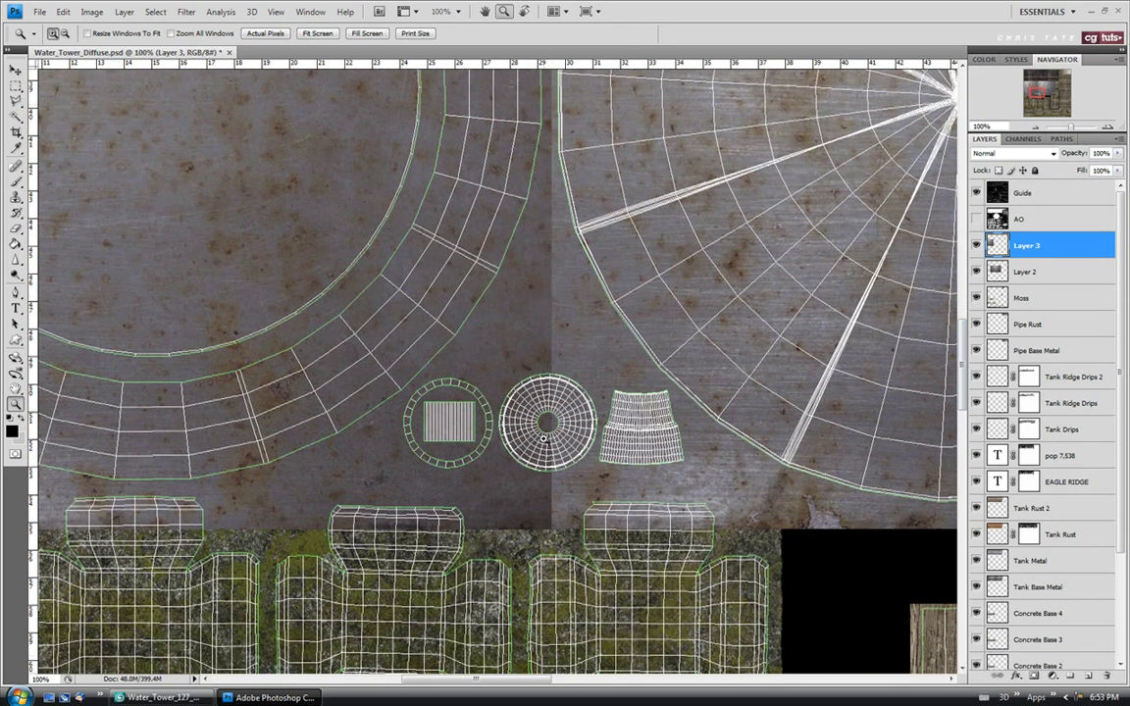
pyautogui.click(16, 101)
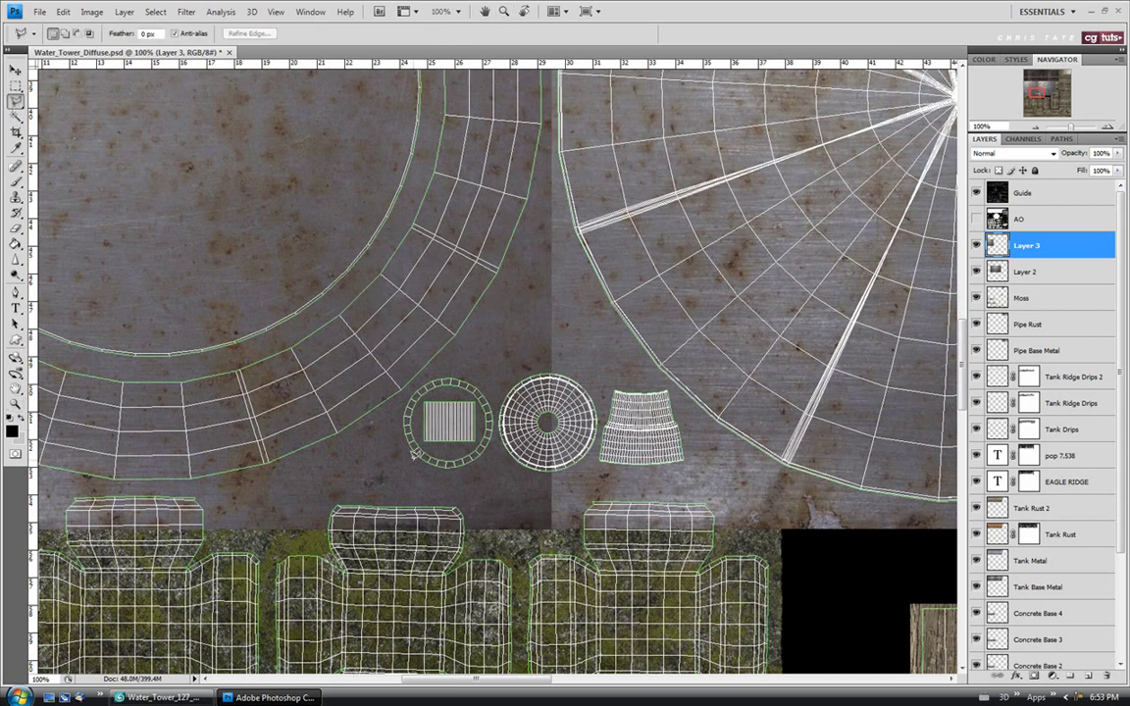
# Step: Polygonal-lasso a box around the small UV islands and dismiss the no-pixels-selected warning
pyautogui.click(15, 102)
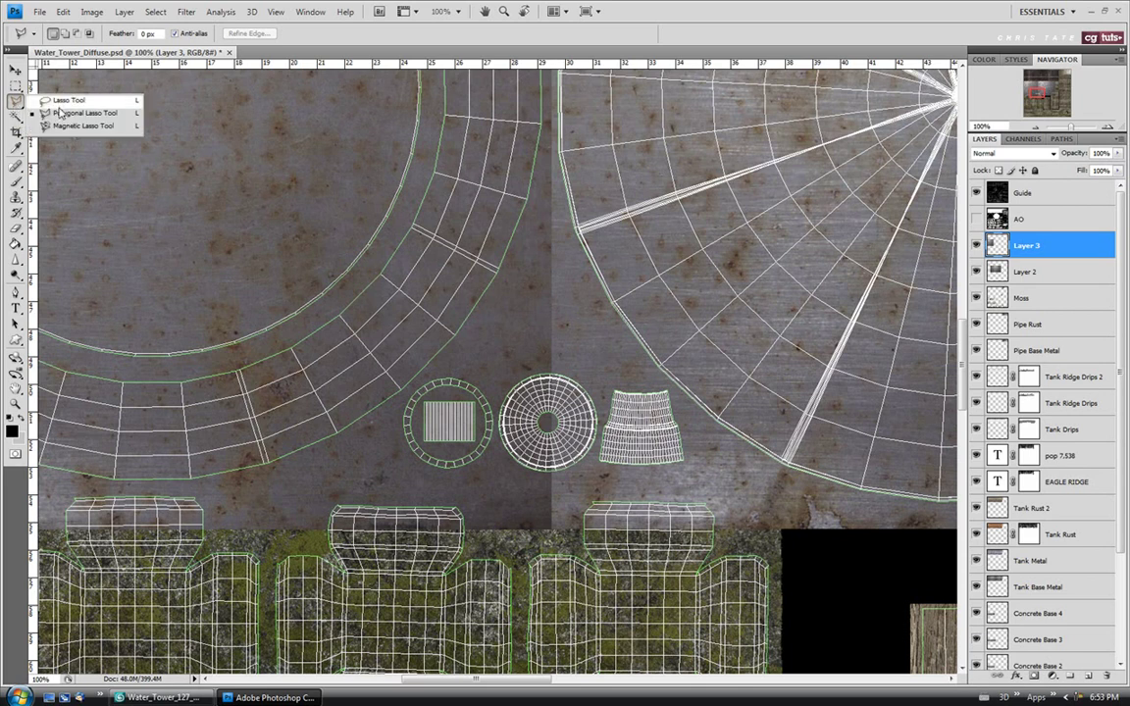
pyautogui.click(54, 101)
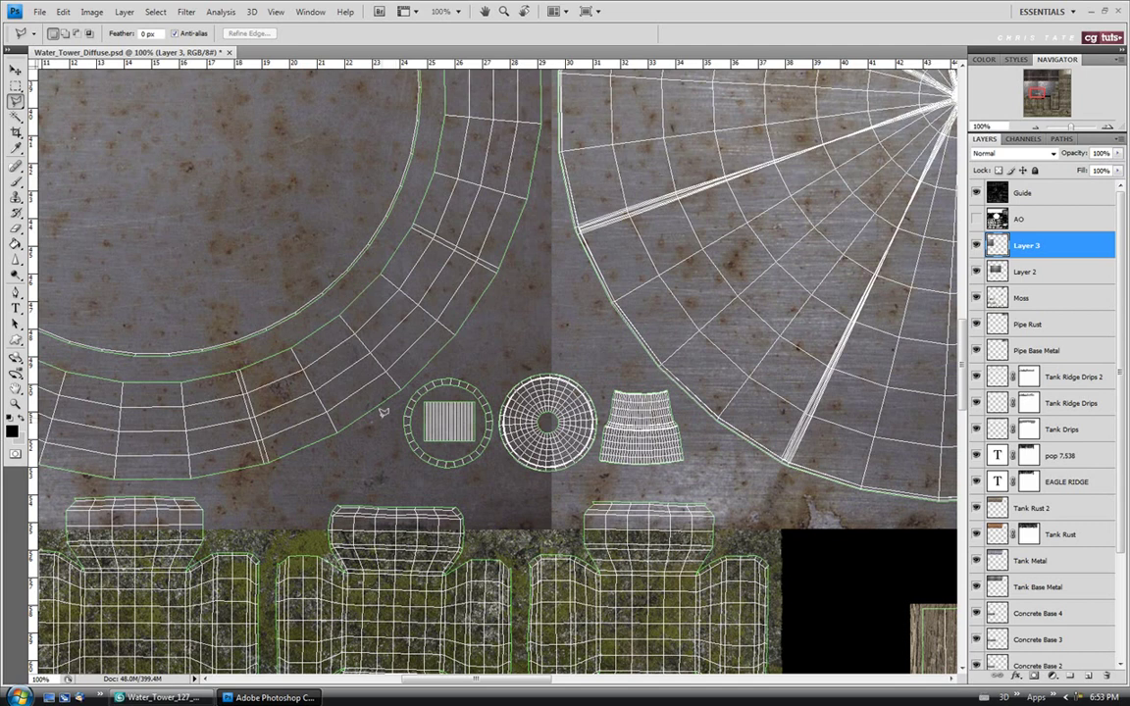
pyautogui.click(441, 361)
pyautogui.click(592, 360)
pyautogui.click(592, 484)
pyautogui.click(378, 483)
pyautogui.doubleClick(380, 424)
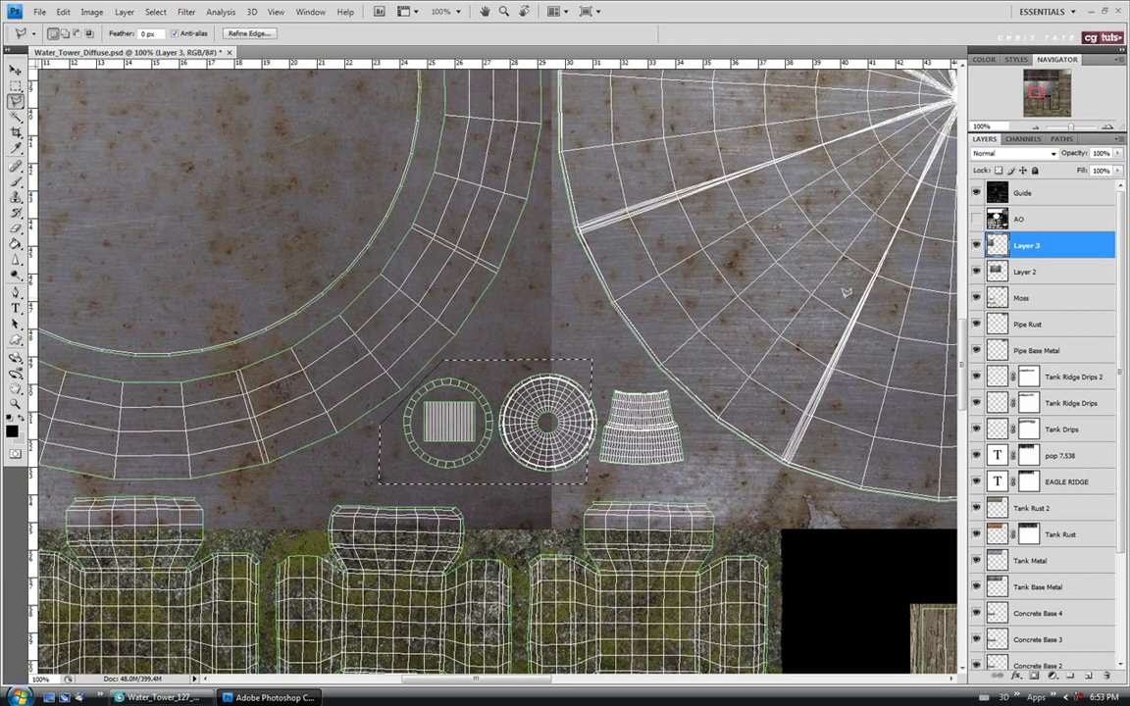
pyautogui.click(505, 329)
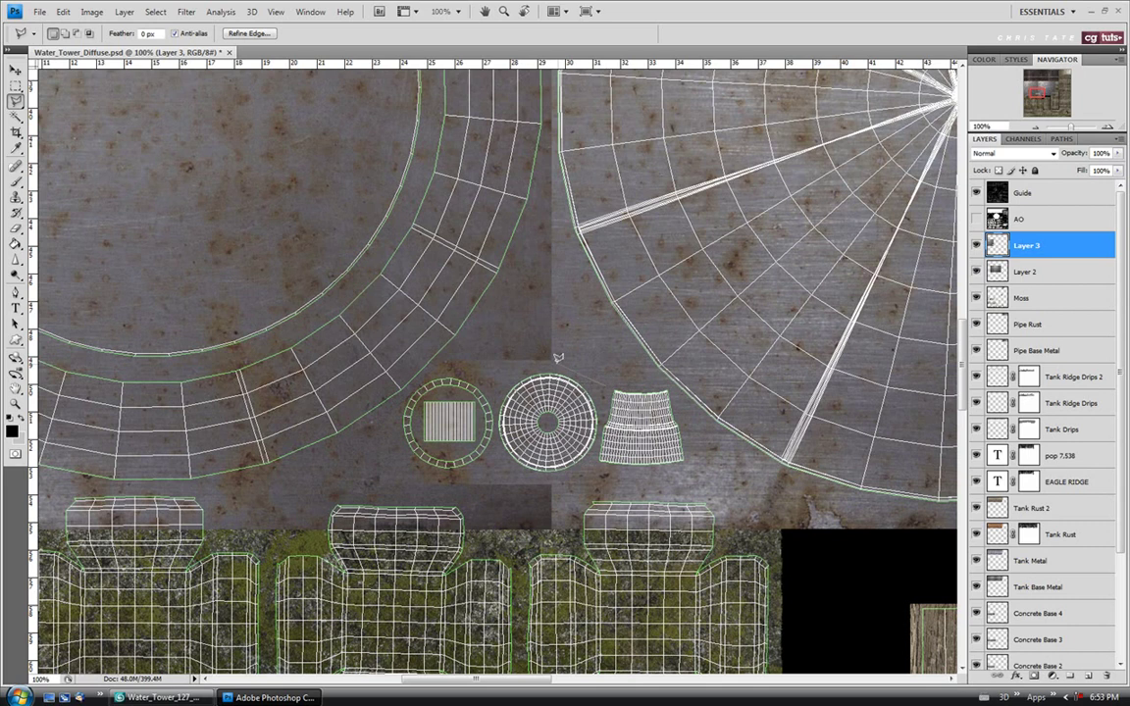
pyautogui.doubleClick(505, 327)
pyautogui.press('Return')
# Step: Merge Layer 2 and Layer 3 and name the layer Roof Base Metal
pyautogui.keyDown('shift'); pyautogui.click(1048, 272); pyautogui.keyUp('shift')
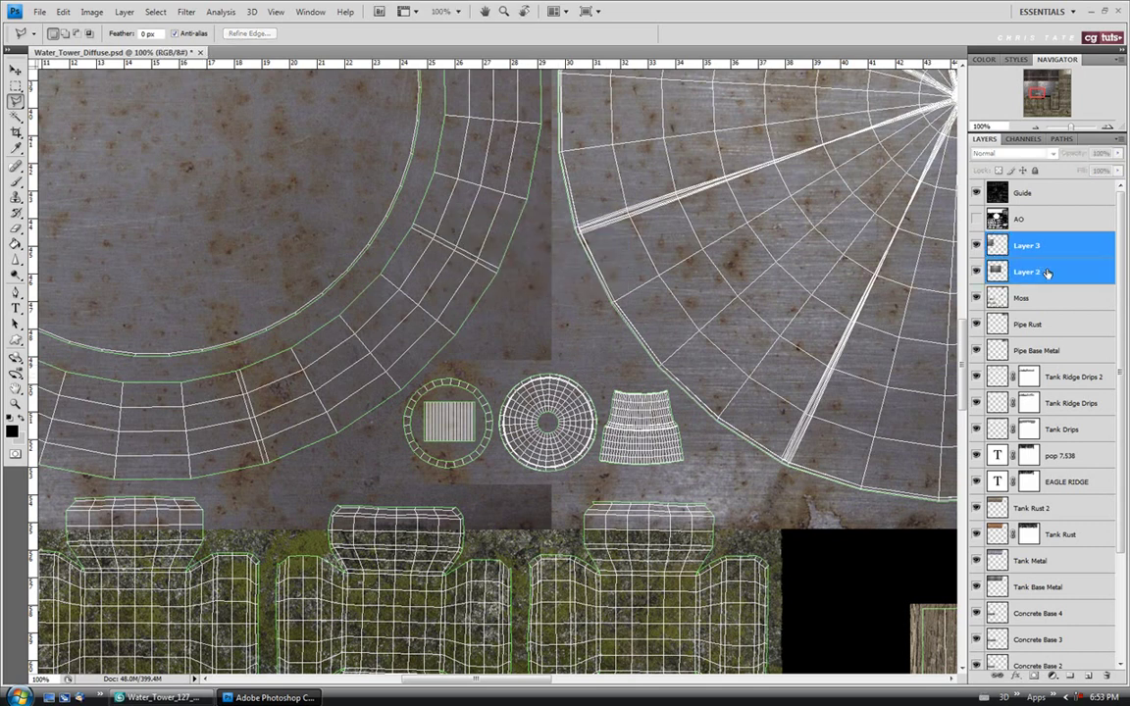
pyautogui.hotkey('ctrl', 'e')
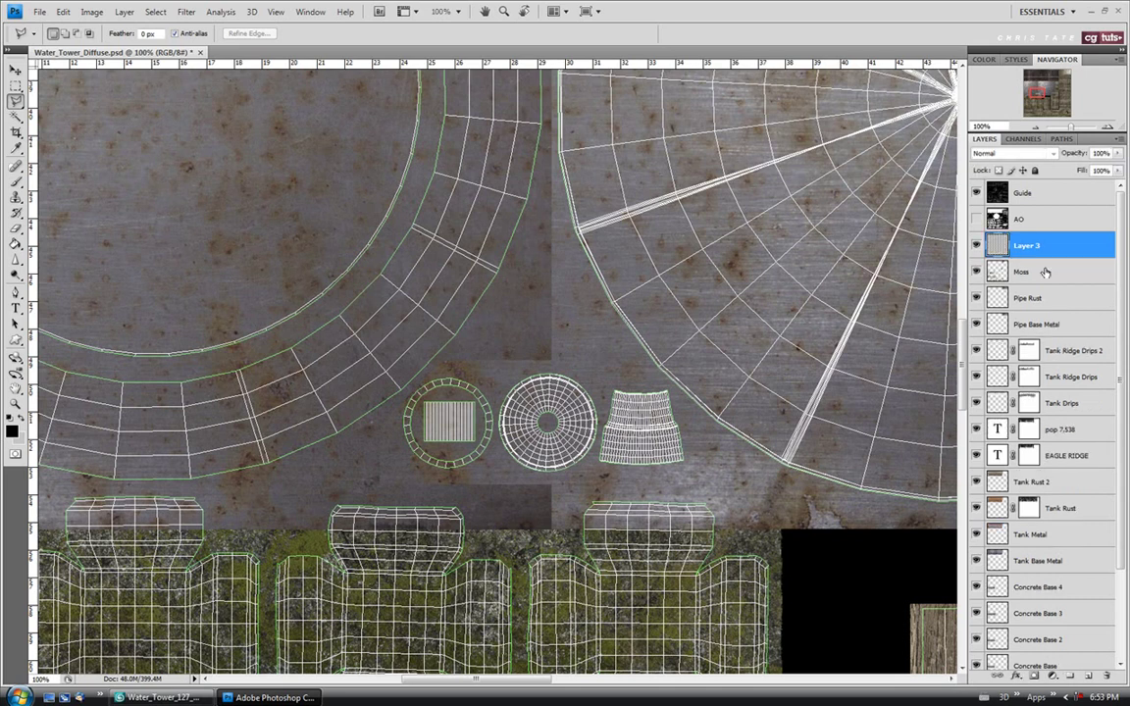
pyautogui.doubleClick(1026, 246)
pyautogui.write('Roof Base M')
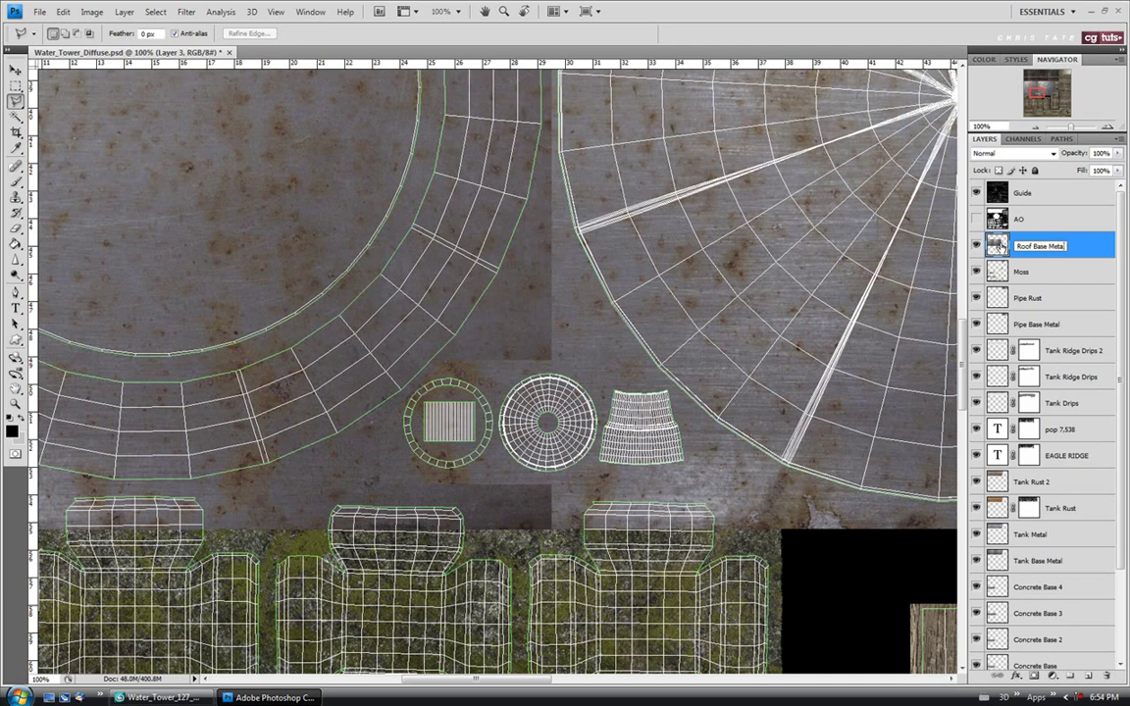
pyautogui.write('etal')
pyautogui.press('Return')
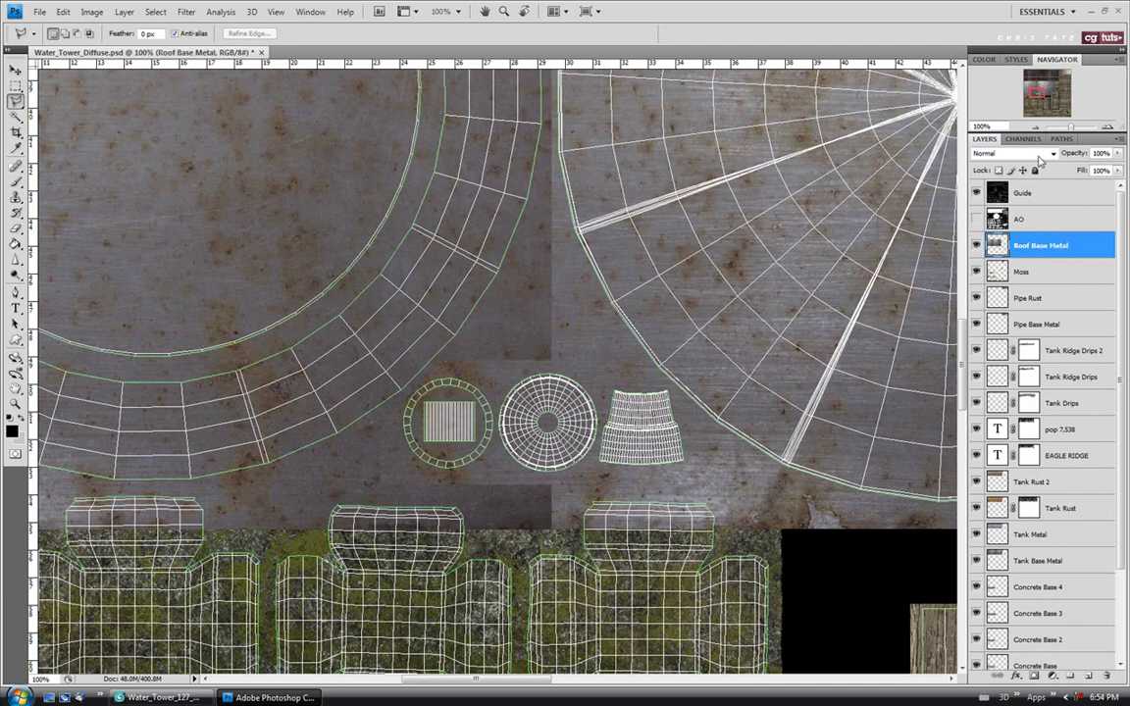
pyautogui.click(15, 404)
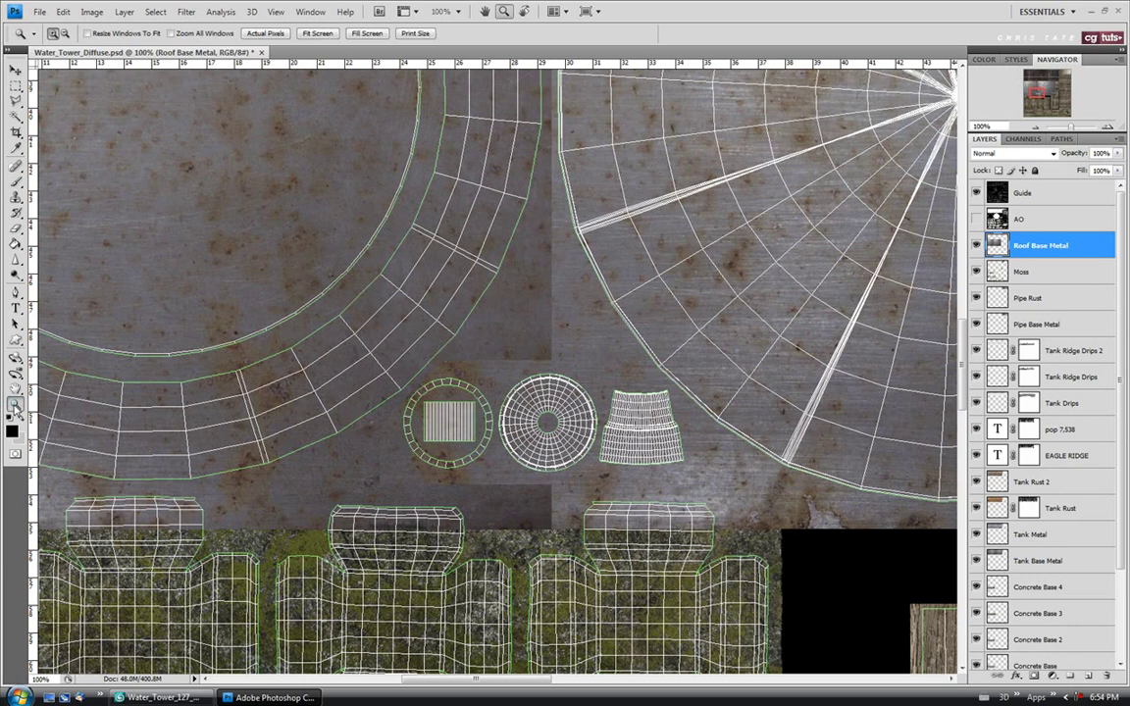
pyautogui.click(316, 34)
pyautogui.click(285, 170)
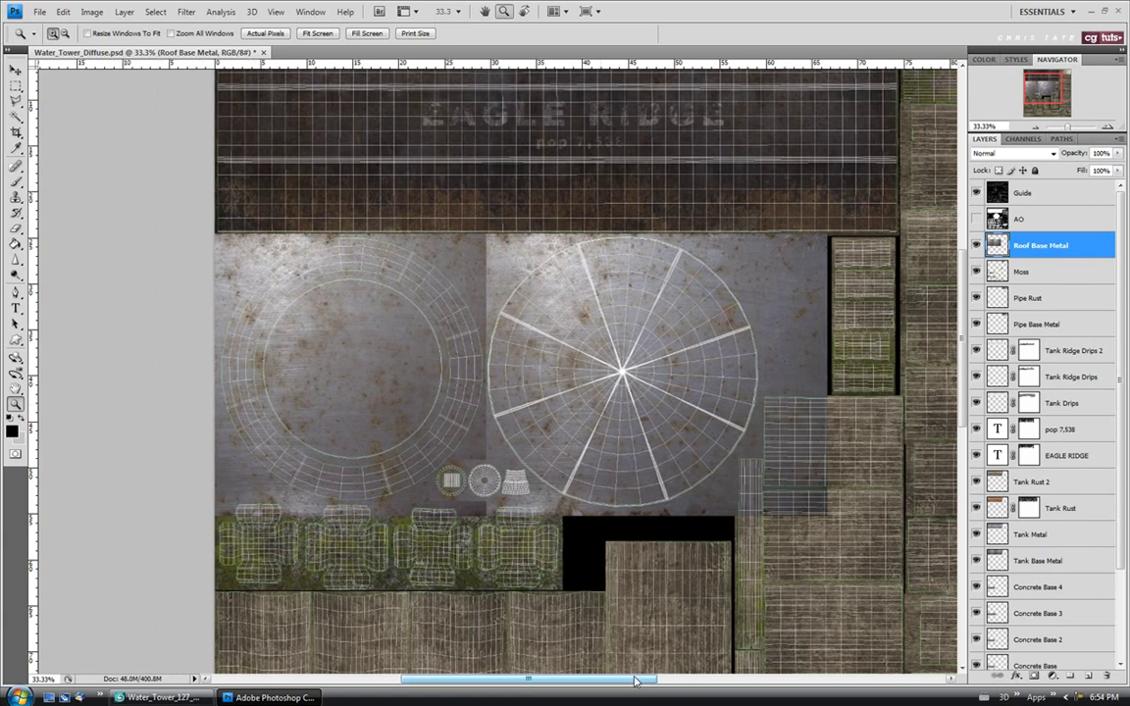
pyautogui.click(599, 393)
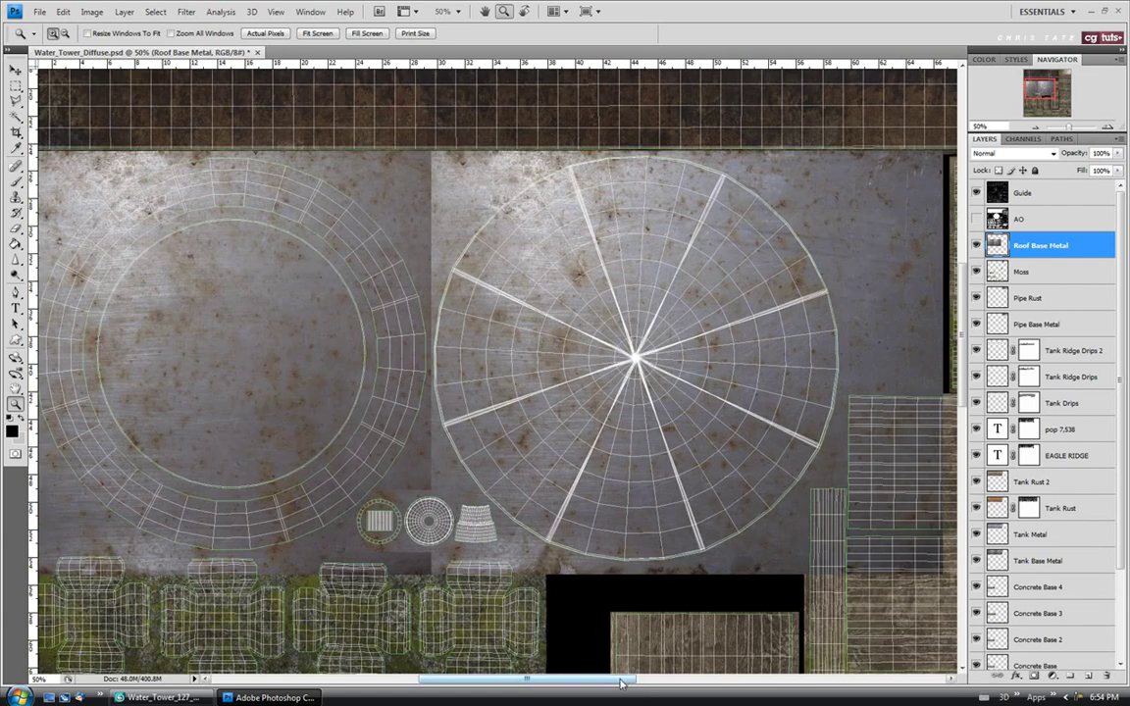
pyautogui.hscroll(-2, 561, 615)
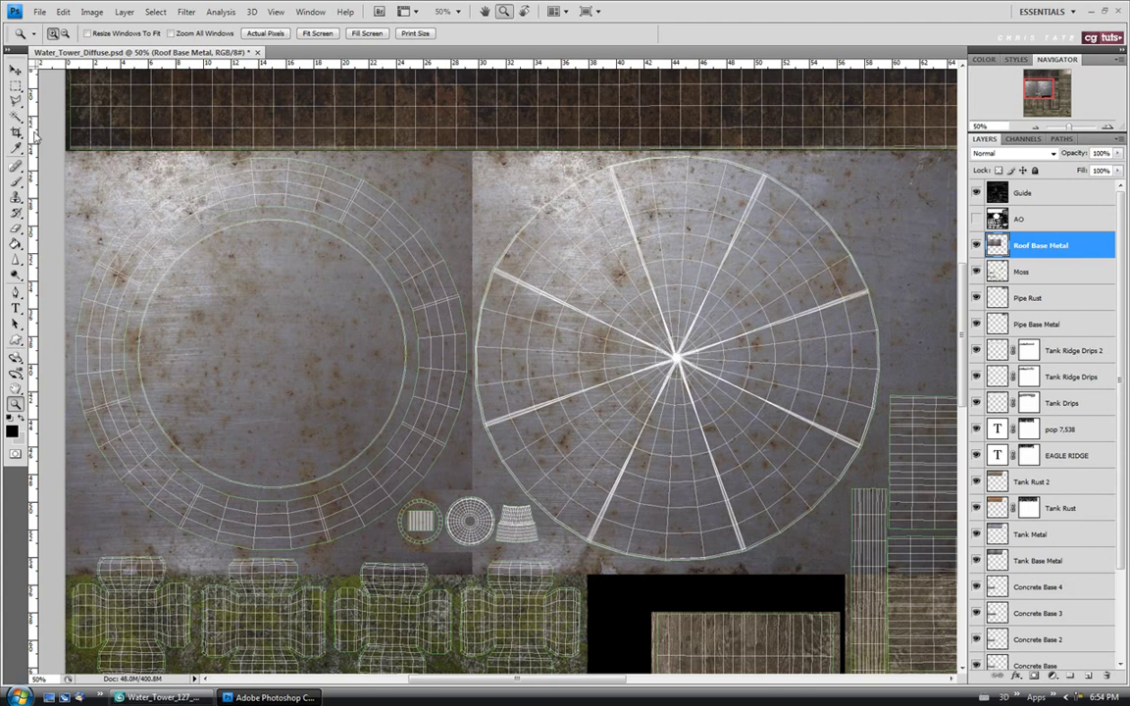
pyautogui.click(16, 101)
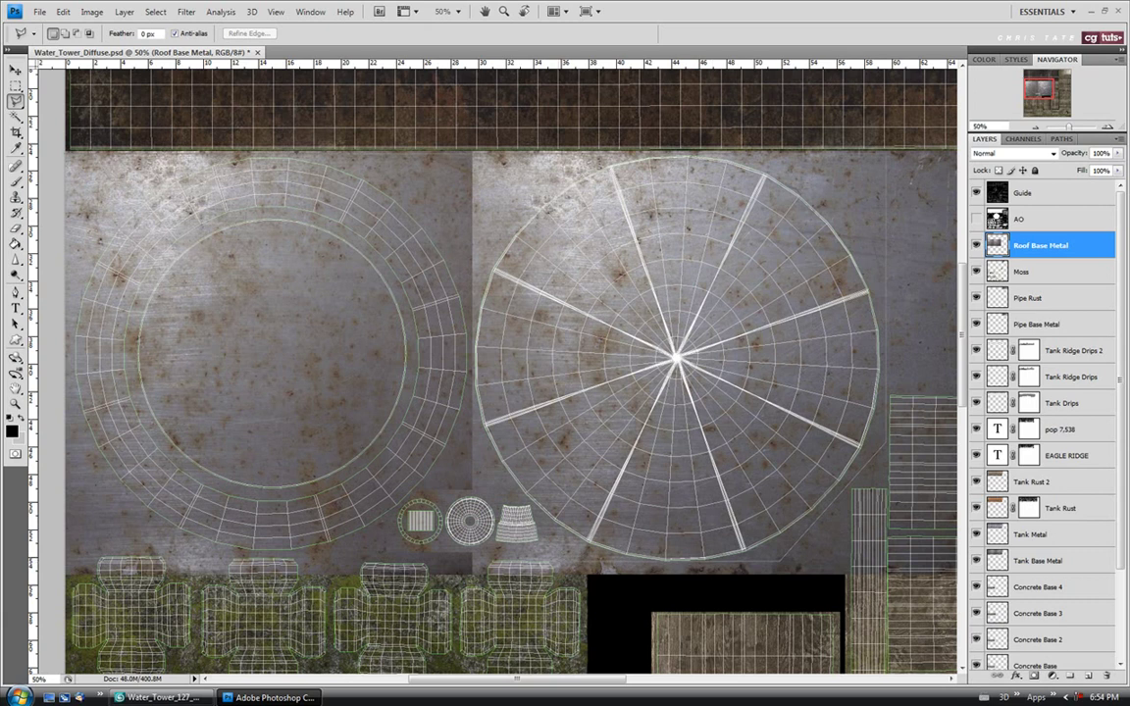
# Step: Close the polygonal outline around the roof metal and zoom to 100% to check its lower edge
pyautogui.click(471, 554)
pyautogui.click(64, 149)
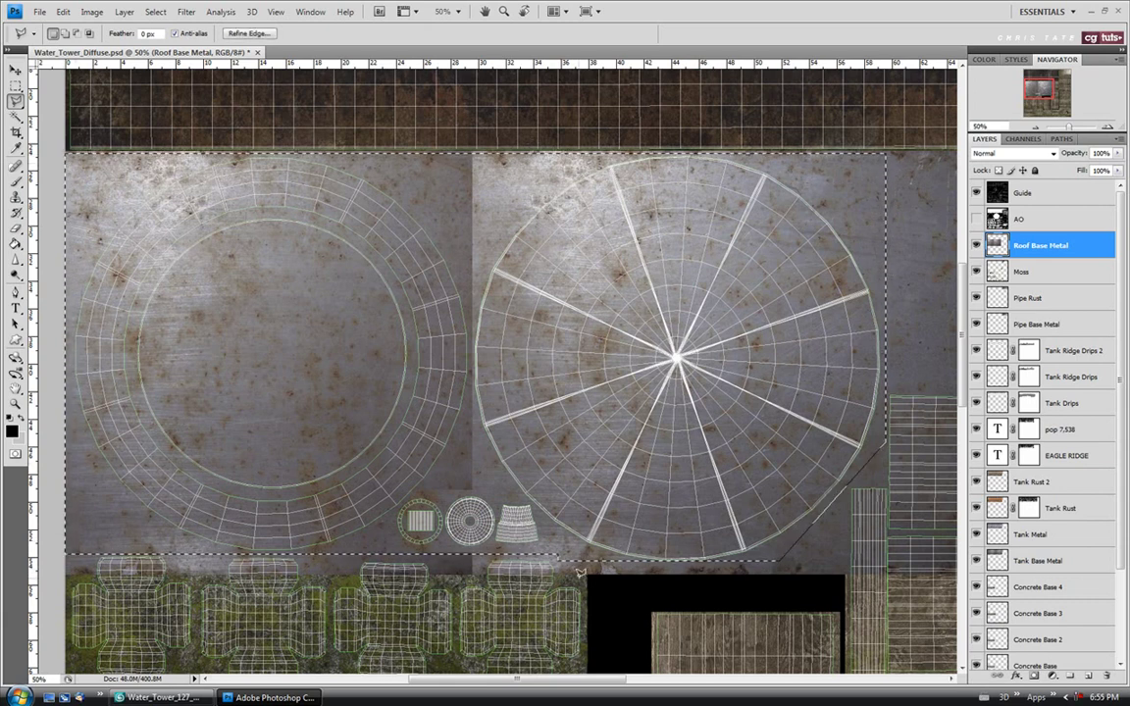
pyautogui.moveTo(624, 687); pyautogui.dragTo(638, 686)
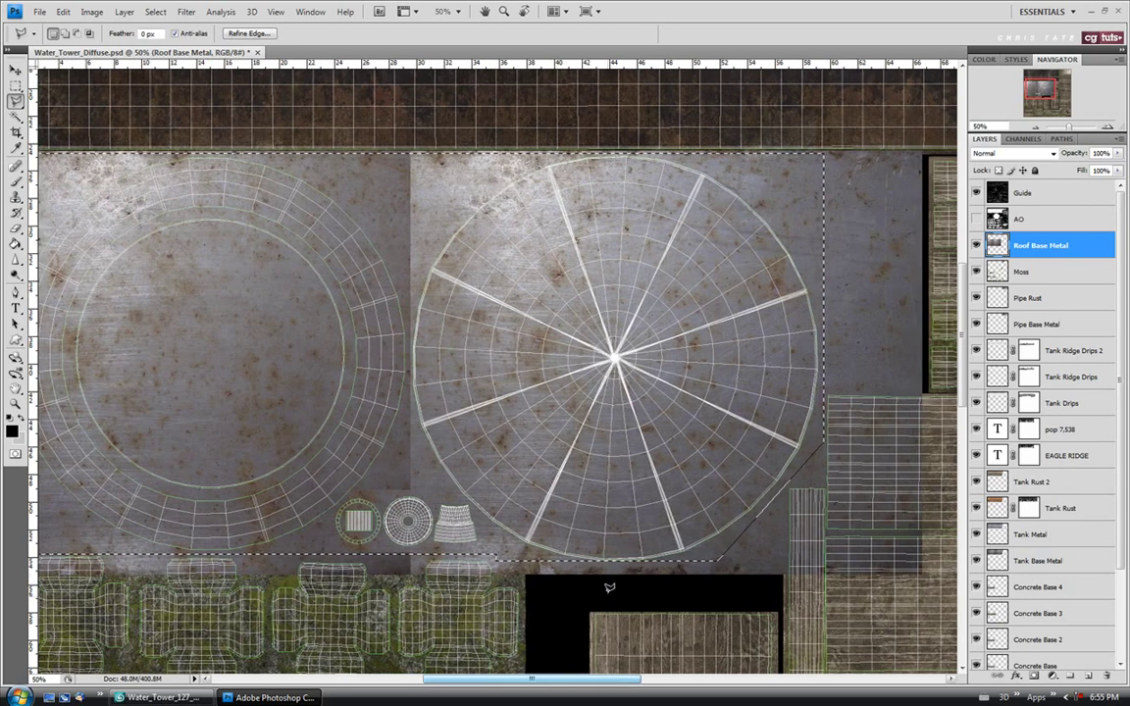
pyautogui.click(16, 402)
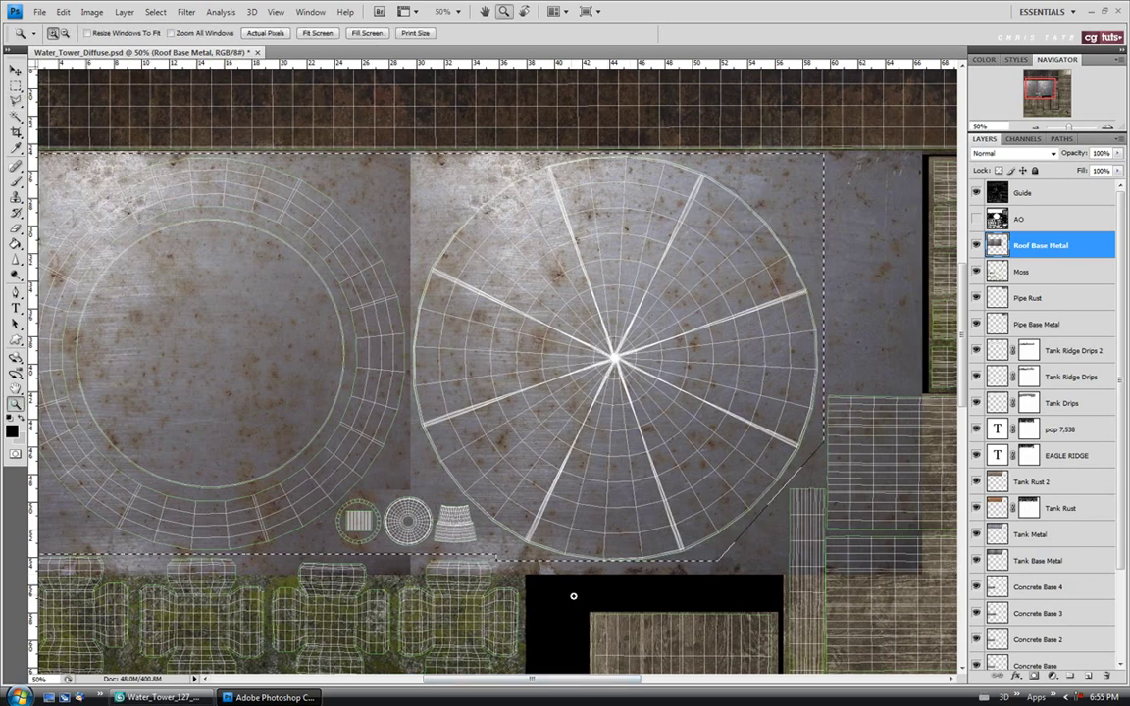
pyautogui.click(590, 564)
pyautogui.click(621, 565)
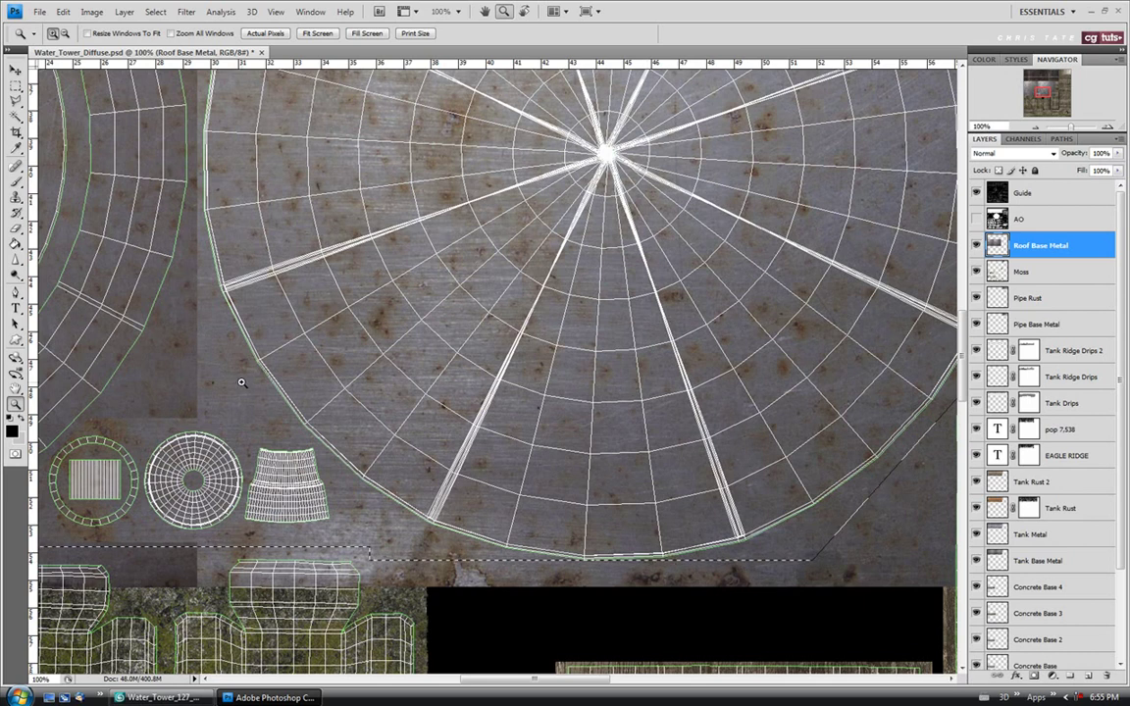
# Step: Fit the texture at 25% zoom and add an empty Layer 2 above Roof Base Metal
pyautogui.press('m')
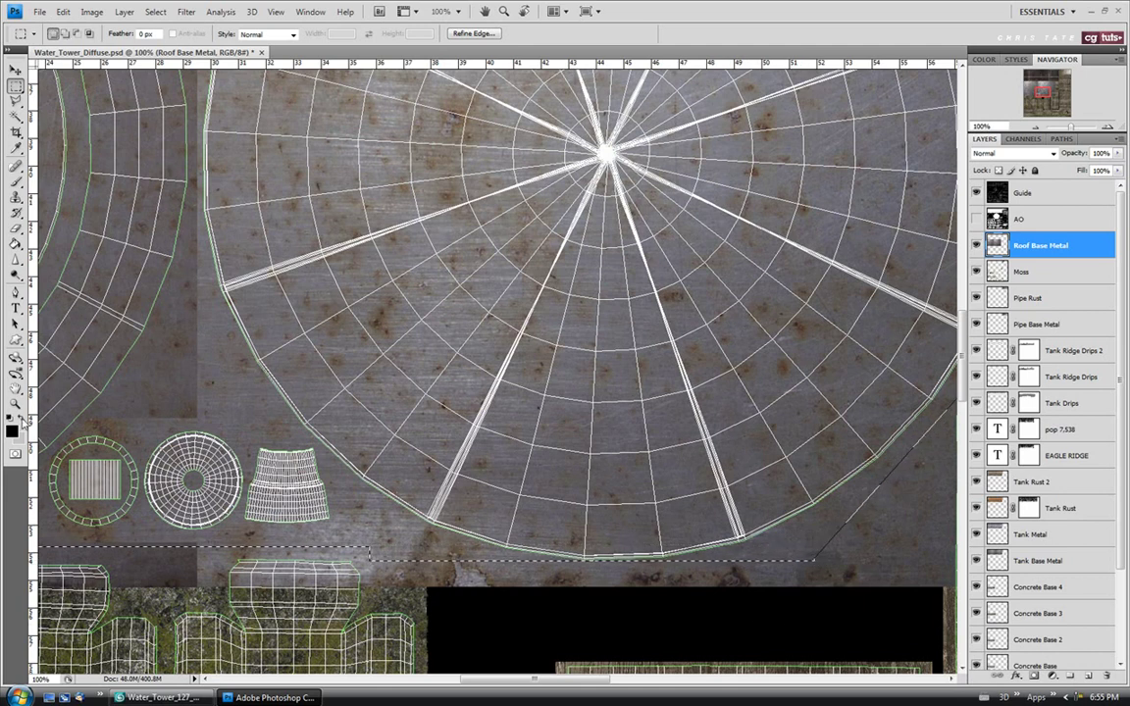
pyautogui.press('z')
pyautogui.click(316, 33)
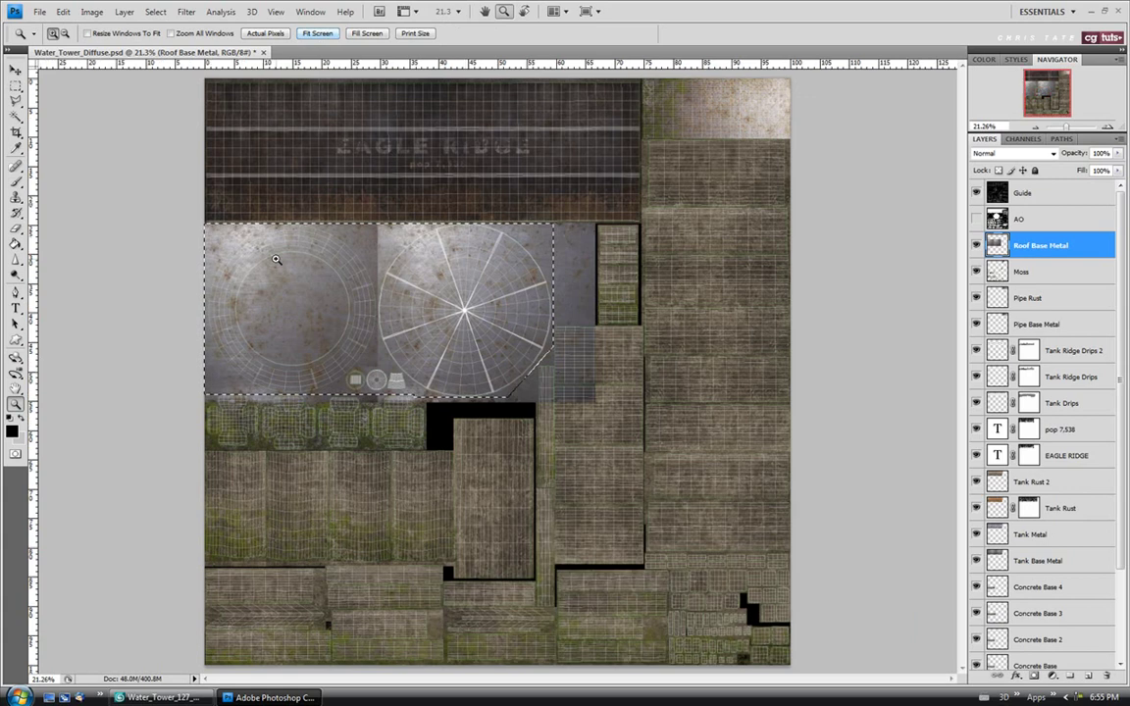
pyautogui.hotkey('ctrl', '+')
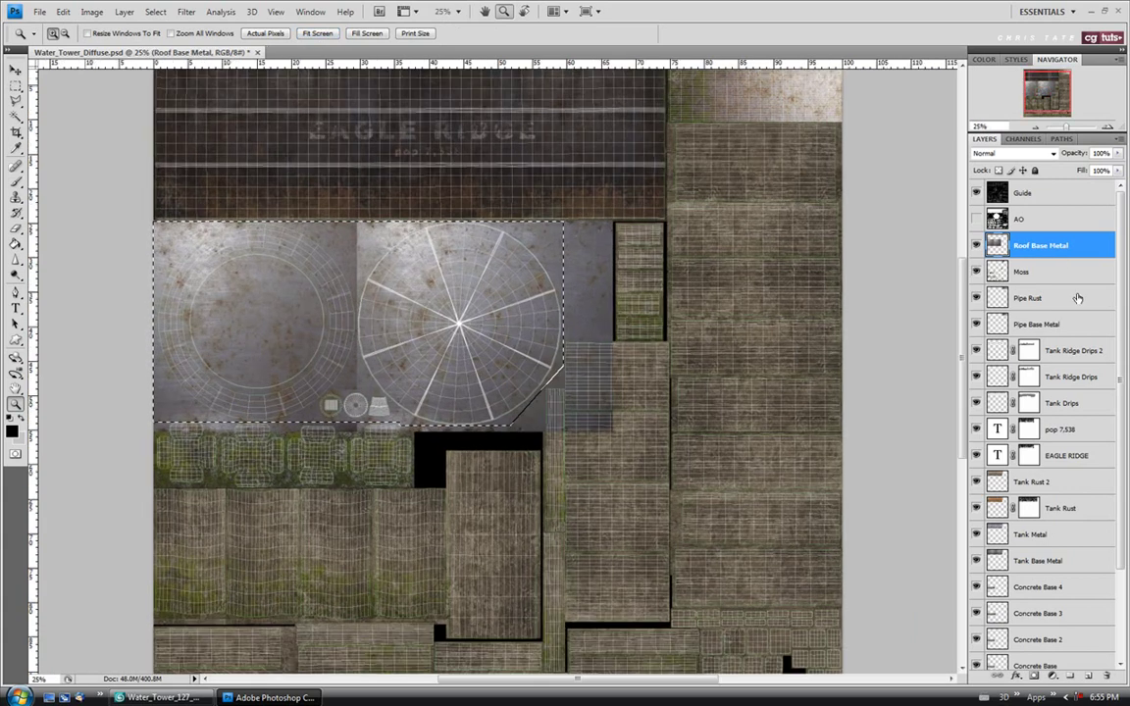
pyautogui.click(1088, 676)
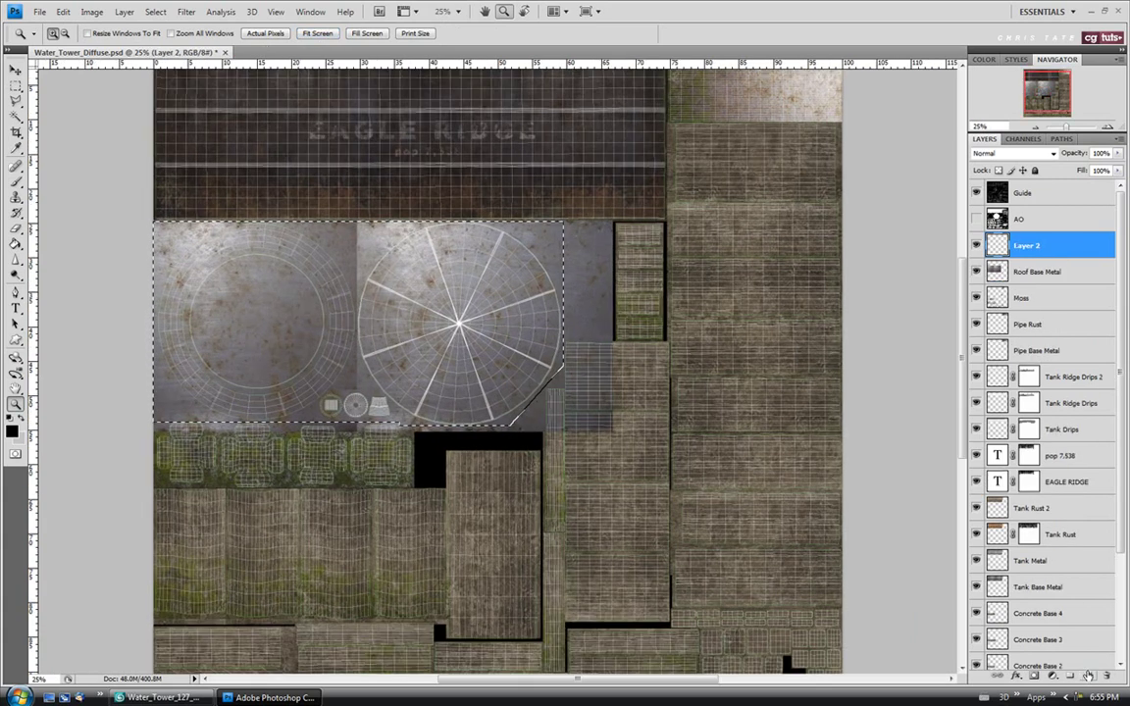
# Step: Fill the roof selection with black on Layer 2
pyautogui.click(15, 245)
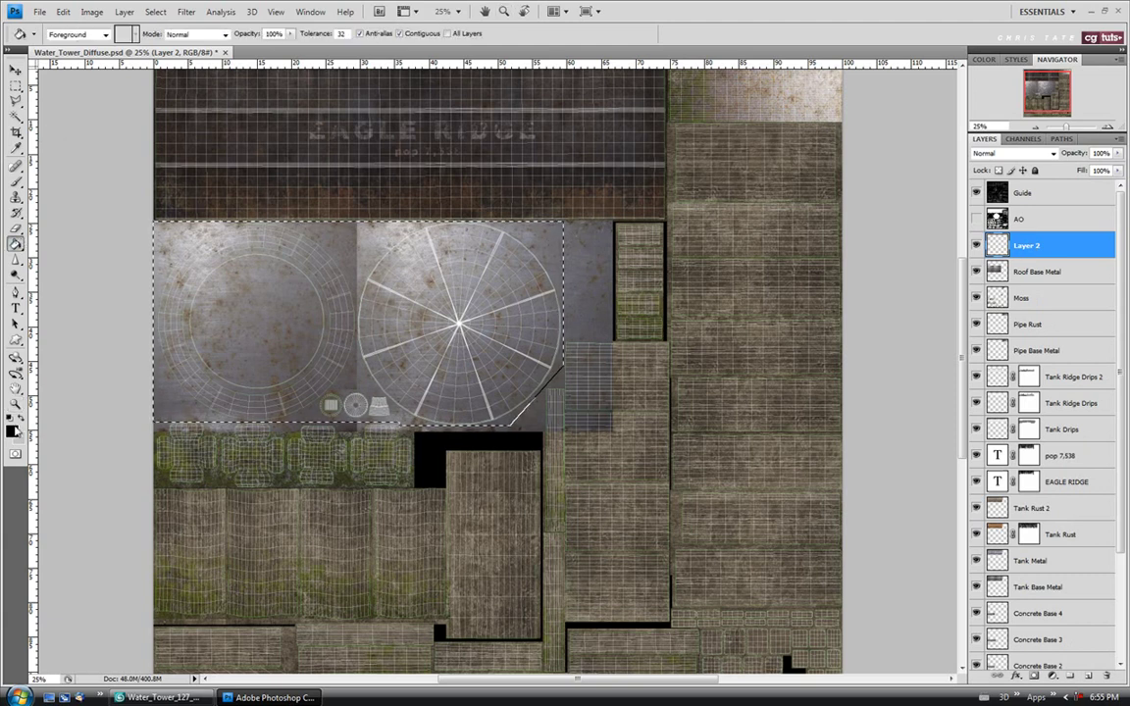
pyautogui.click(383, 251)
pyautogui.press('z')
pyautogui.click(588, 248)
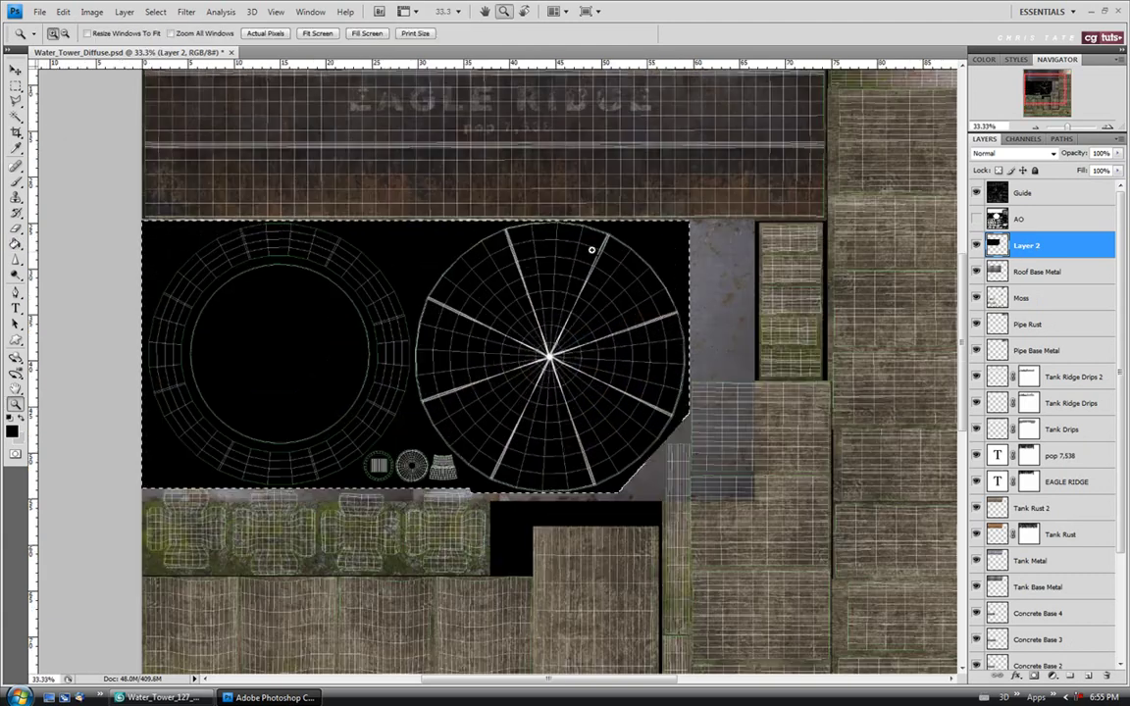
# Step: Delete the unwanted Roof Base Metal pixels outside the roof area
pyautogui.click(16, 116)
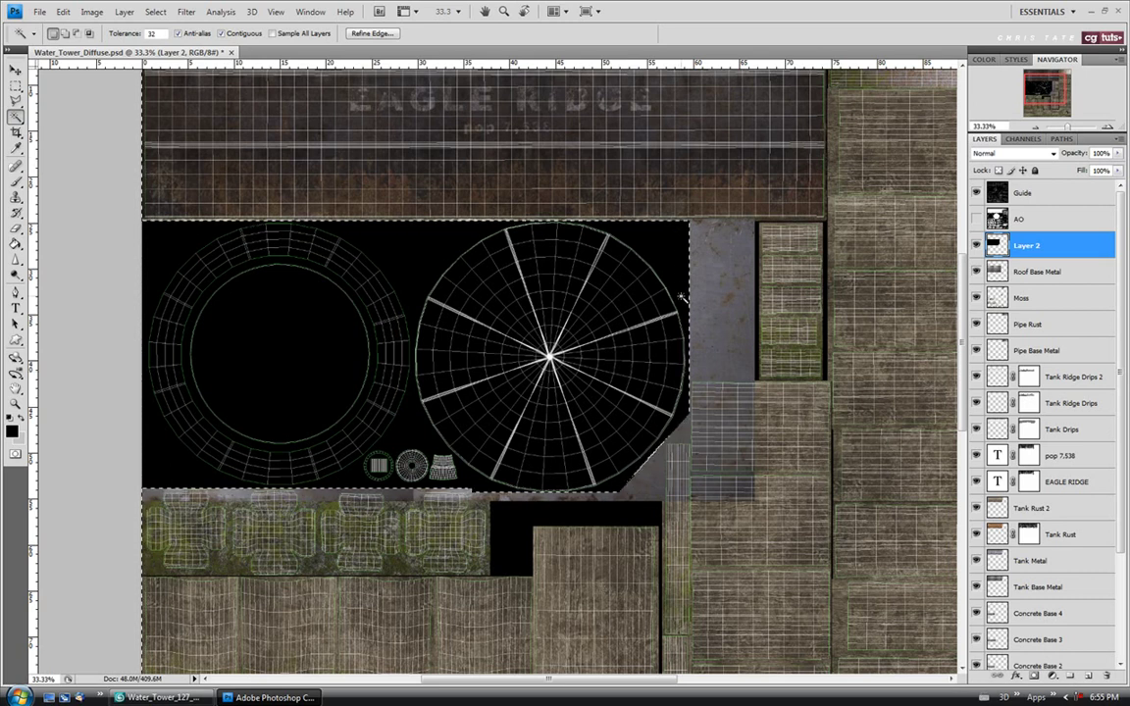
pyautogui.click(1039, 278)
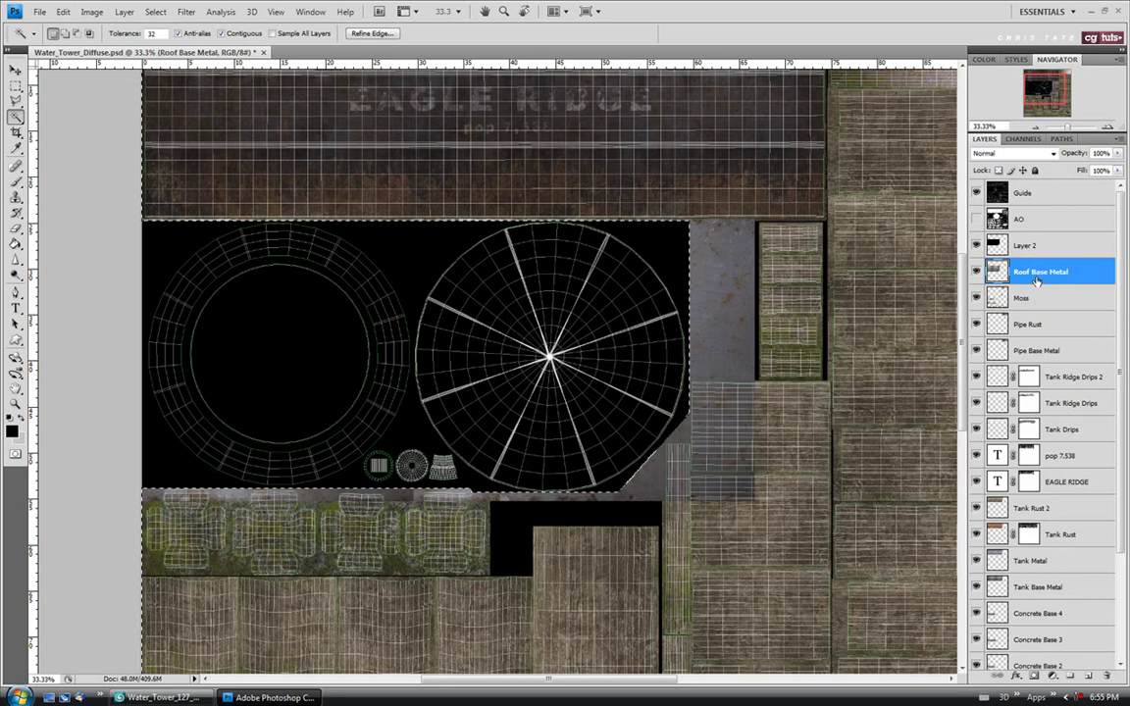
pyautogui.press('Delete')
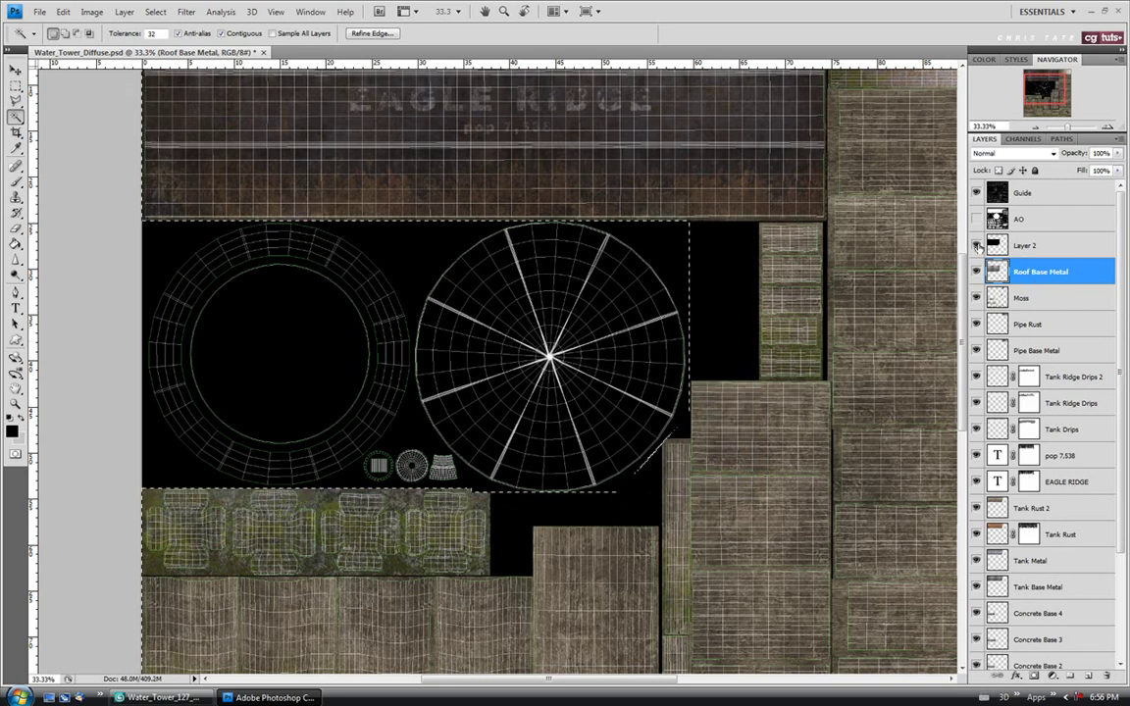
# Step: Hide Layer 2, rename it Selection, and clear the selection
pyautogui.click(976, 246)
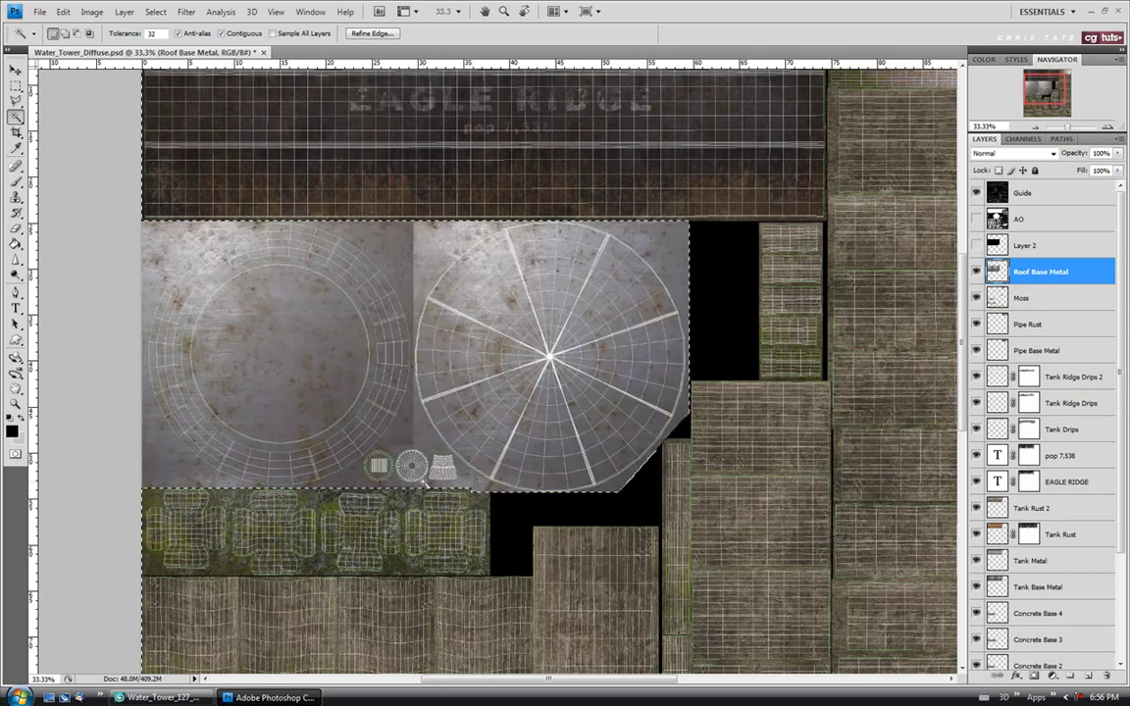
pyautogui.click(1026, 248)
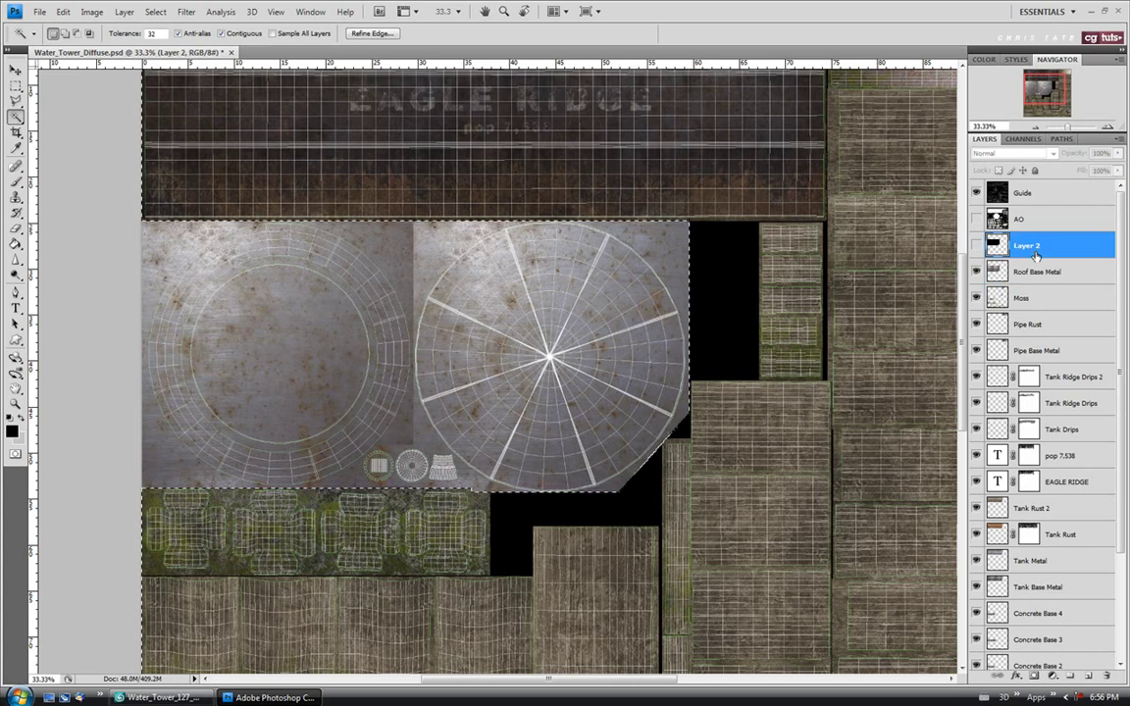
pyautogui.doubleClick(1026, 248)
pyautogui.write('Selection')
pyautogui.press('Return')
pyautogui.click(1044, 277)
pyautogui.press('m')
pyautogui.click(182, 132)
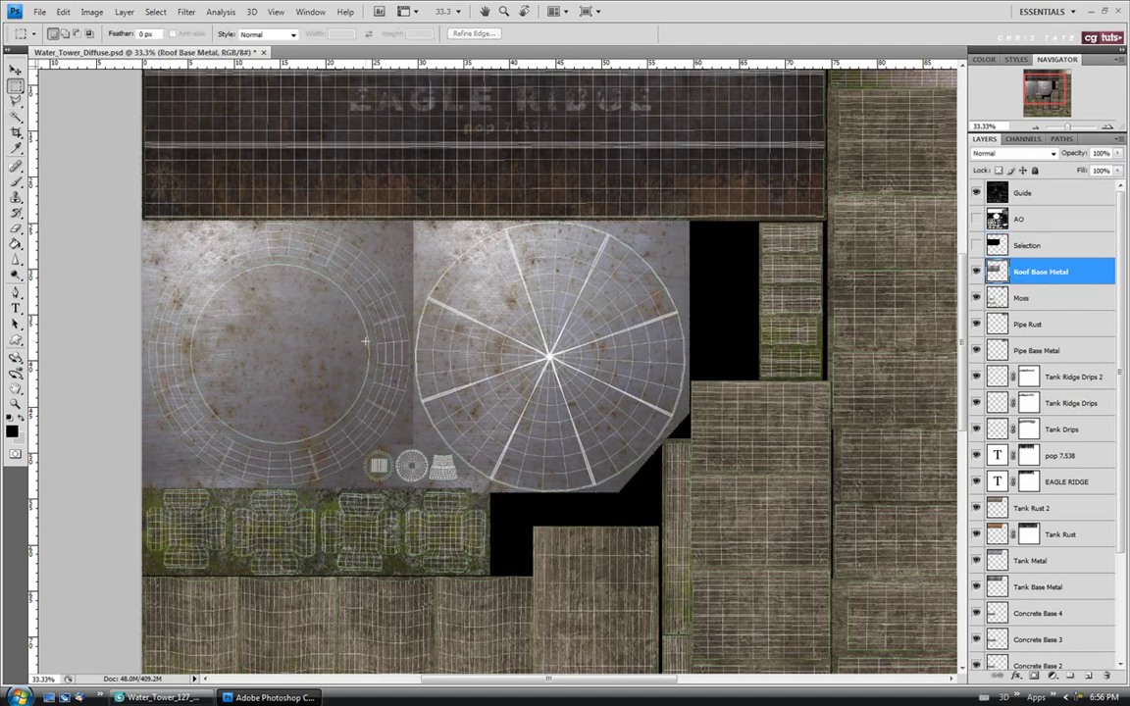
# Step: Copy the whole Rust_2 texture, close it, and paste it into Water_Tower_Diffuse
pyautogui.click(39, 11)
pyautogui.click(39, 37)
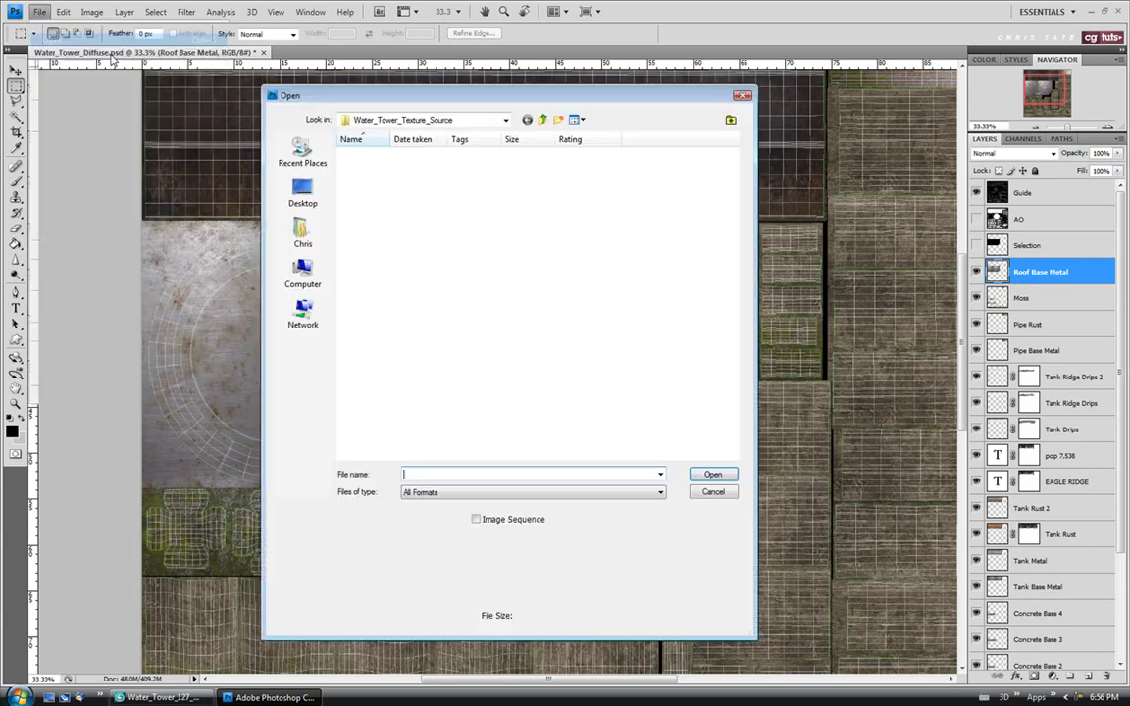
pyautogui.moveTo(732, 269); pyautogui.dragTo(730, 361)
pyautogui.click(450, 322)
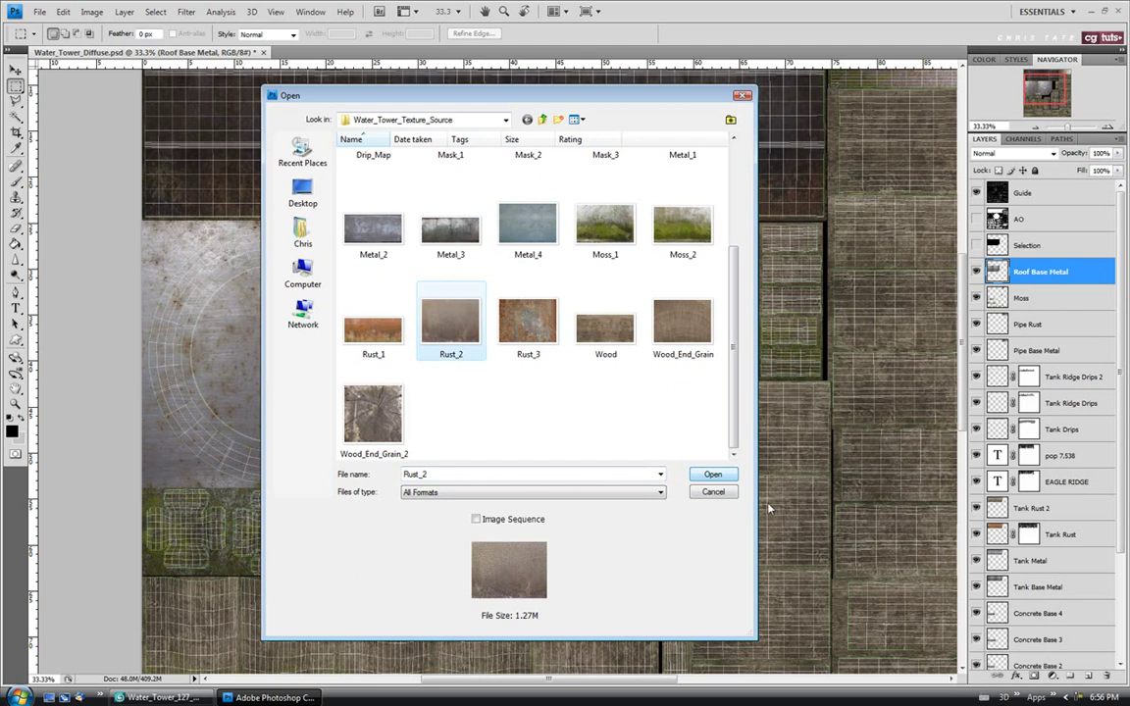
pyautogui.click(712, 473)
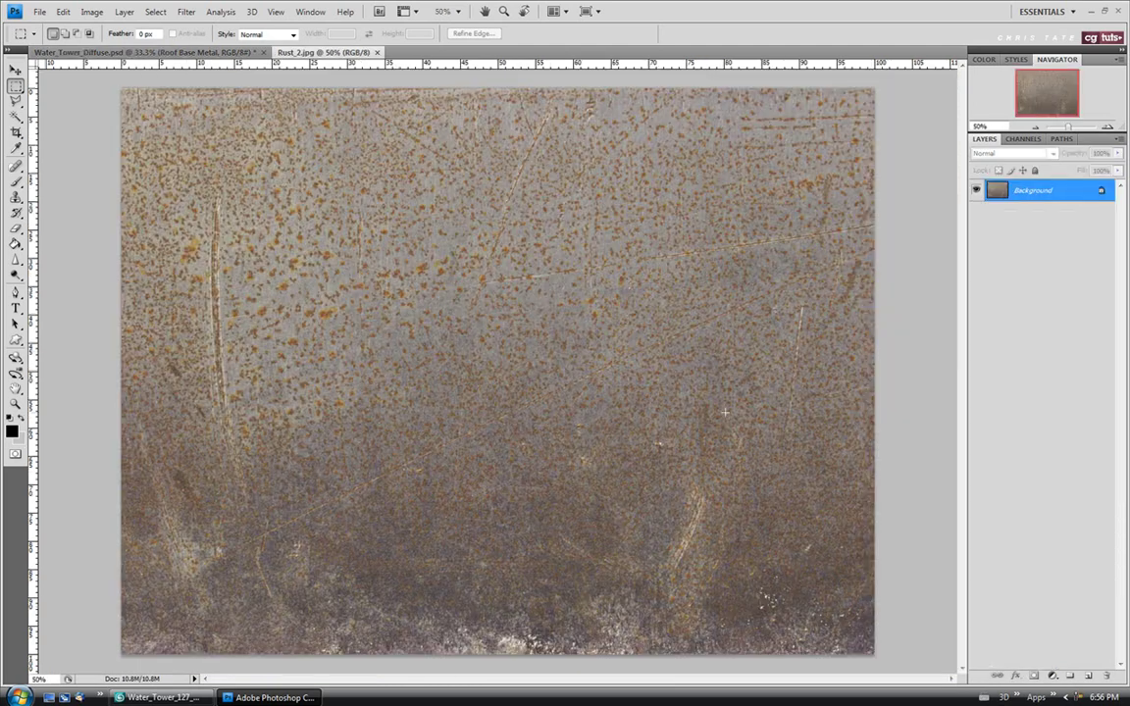
pyautogui.hotkey('ctrl', 'a')
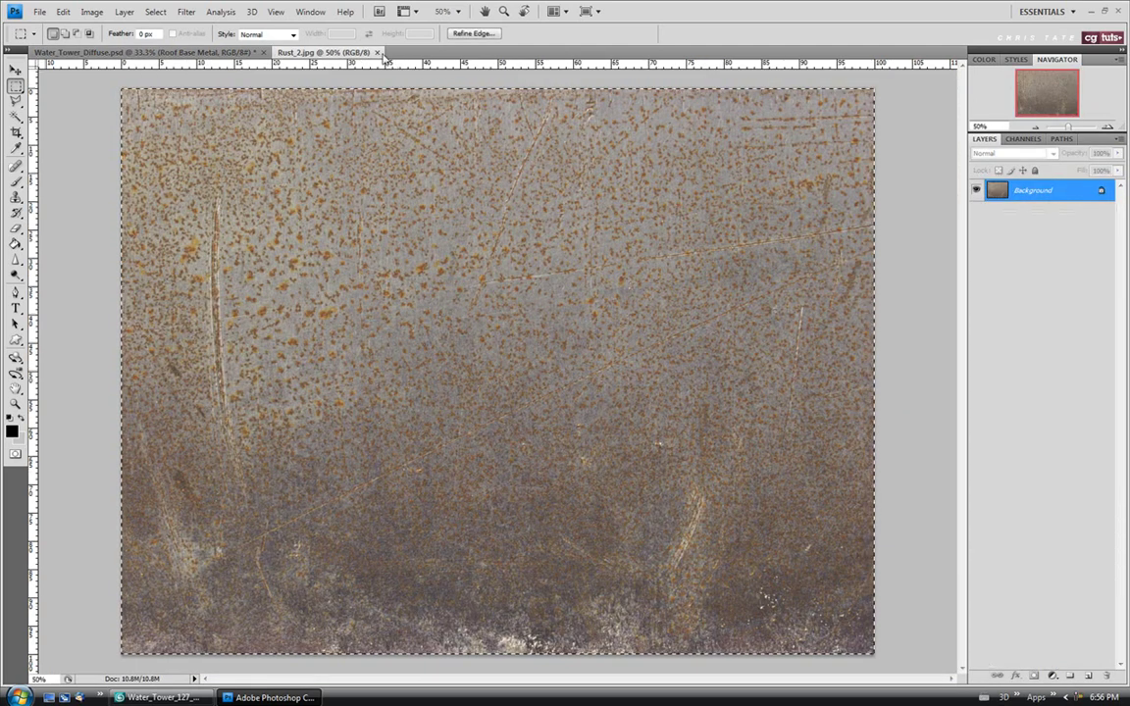
pyautogui.click(377, 52)
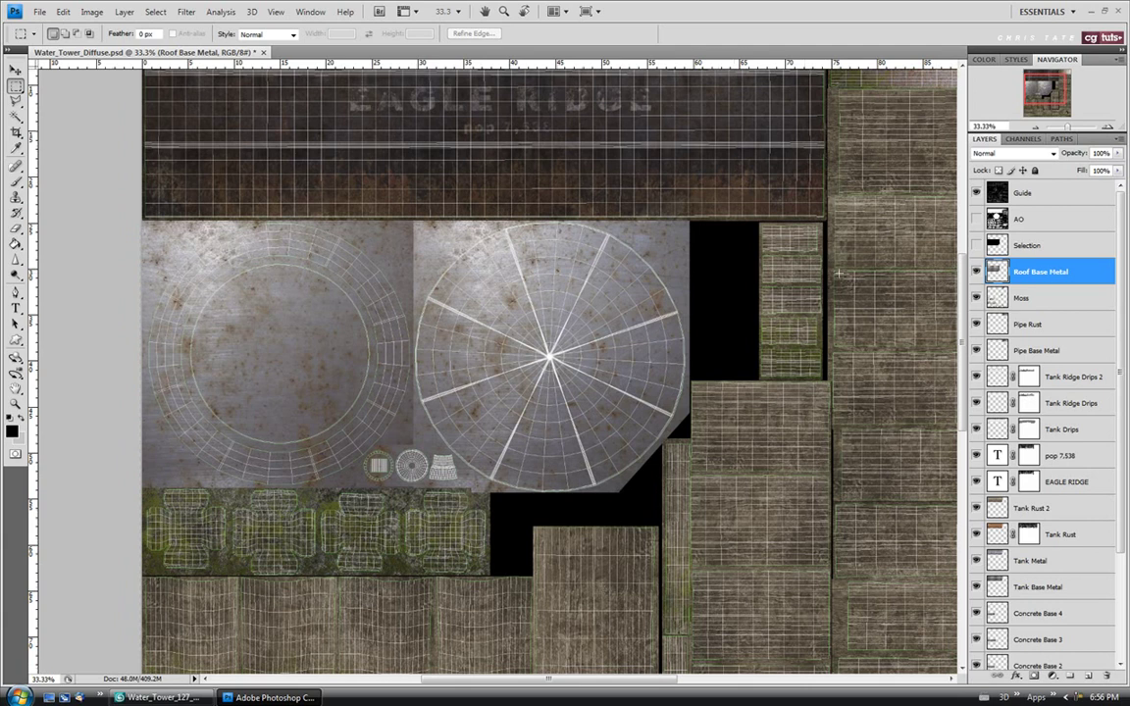
pyautogui.hotkey('ctrl', 'v')
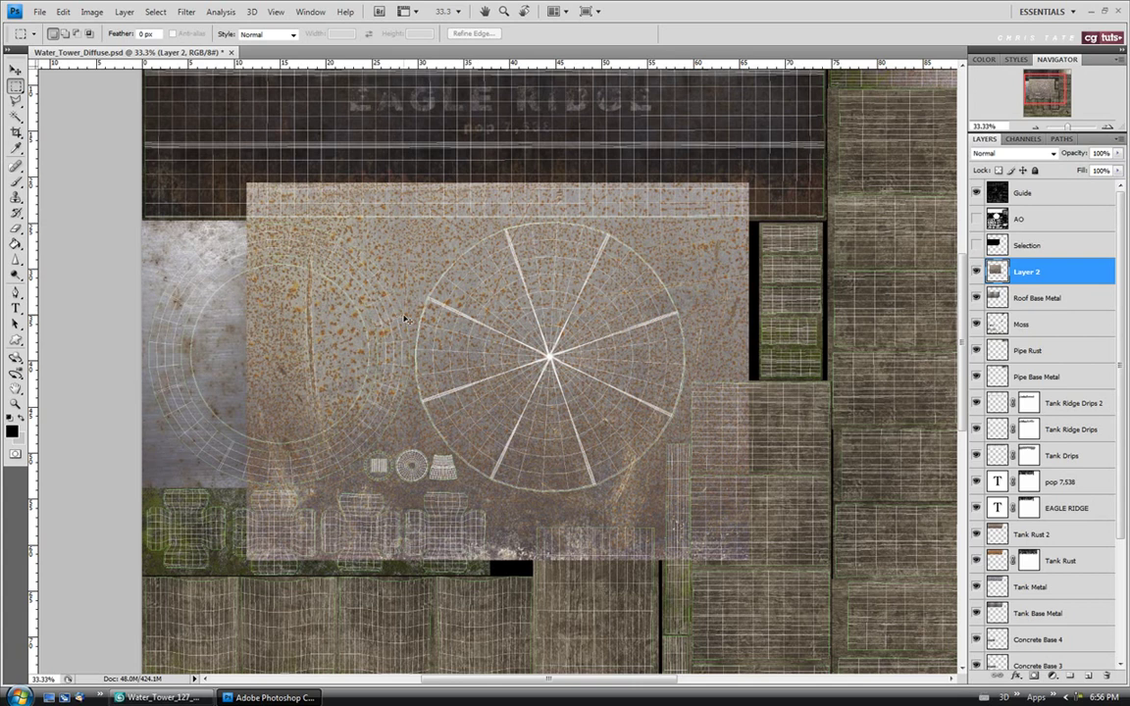
# Step: Scale the pasted rust layer to about 77.3% over the right roof circle and commit
pyautogui.hotkey('ctrl', 't')
pyautogui.moveTo(248, 561); pyautogui.dragTo(343, 507)
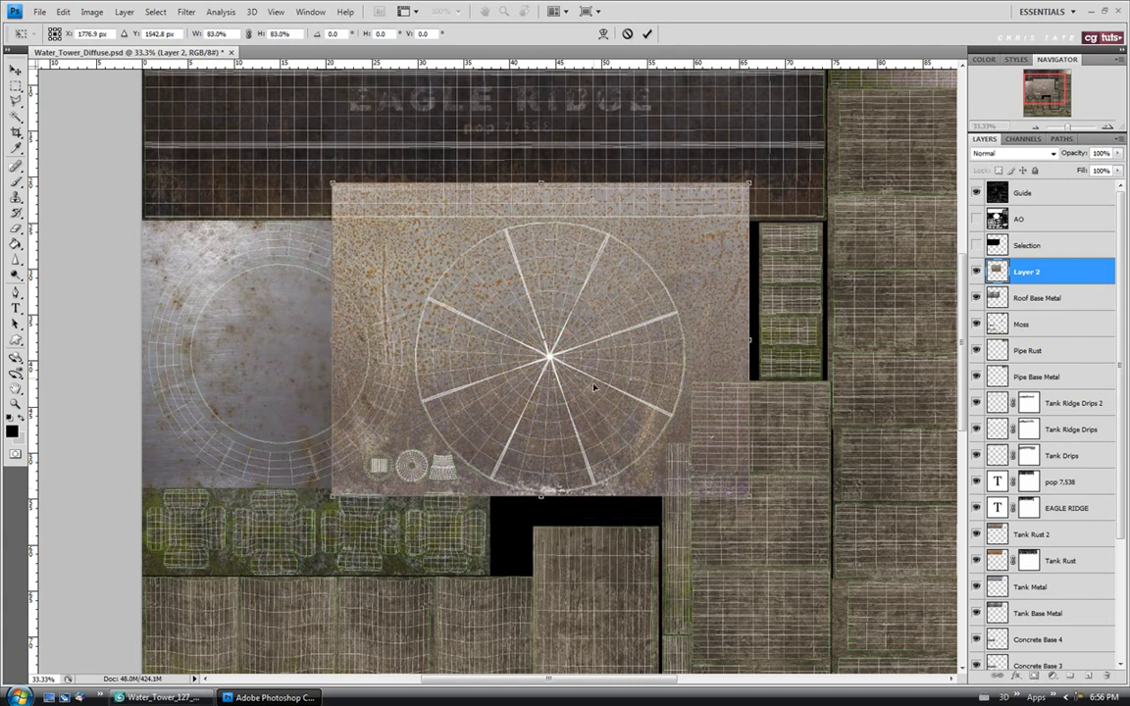
pyautogui.moveTo(330, 183); pyautogui.dragTo(374, 217)
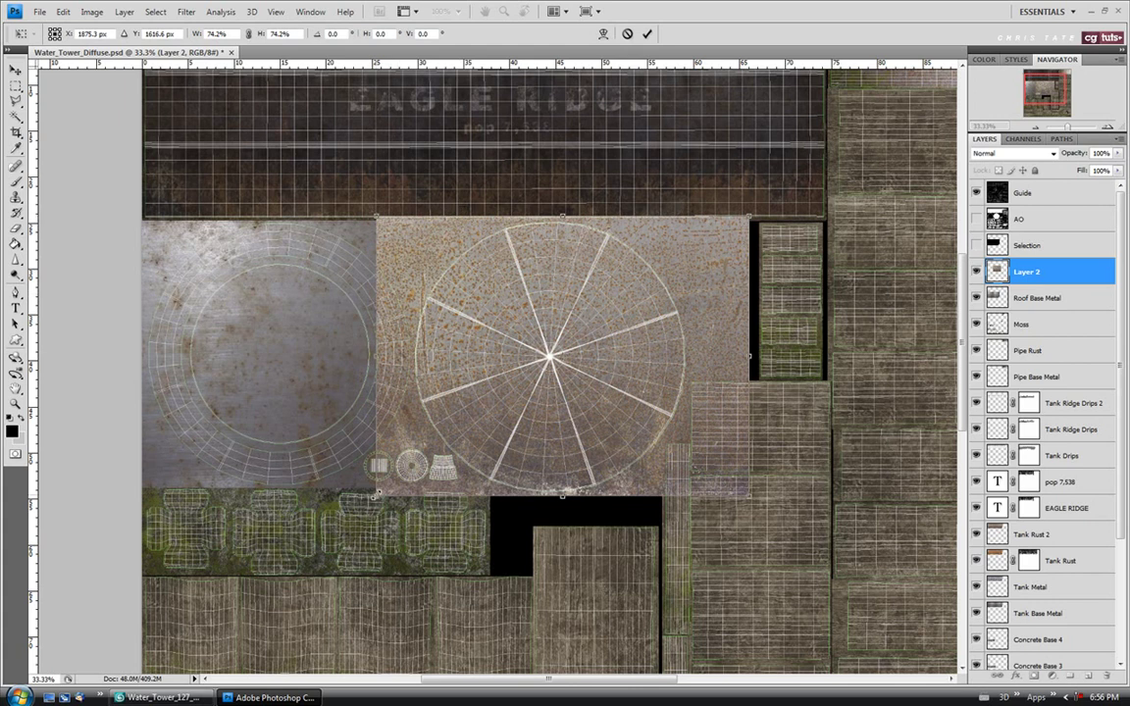
pyautogui.moveTo(376, 496); pyautogui.dragTo(366, 503)
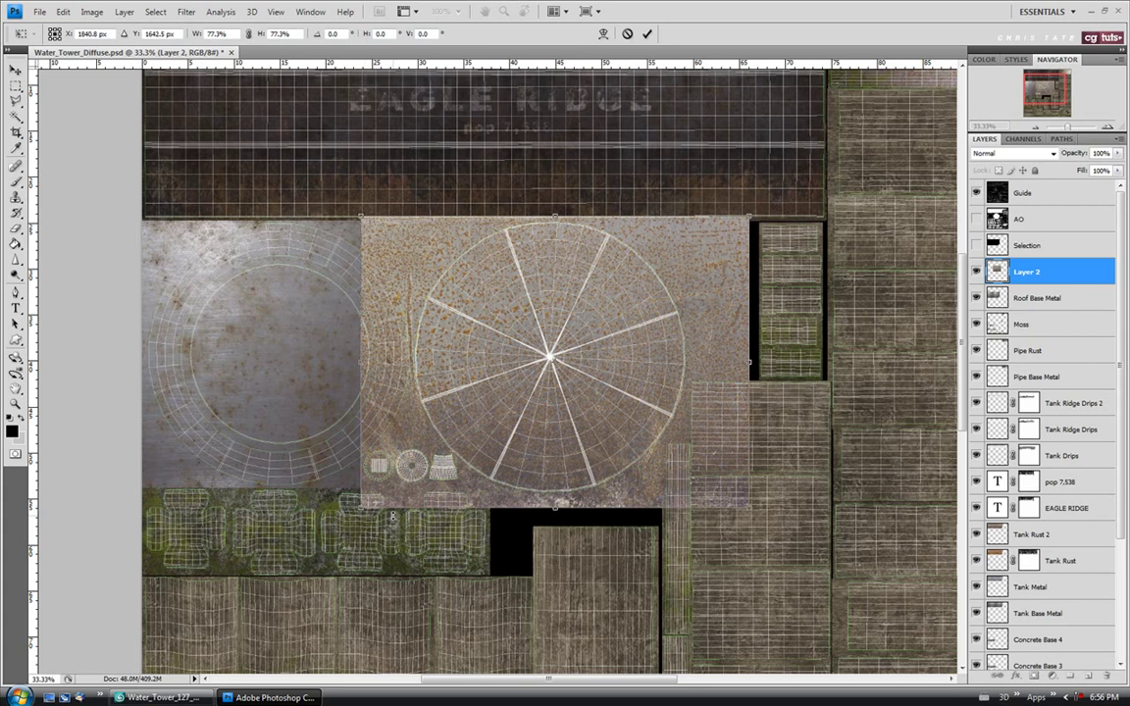
pyautogui.press('m')
pyautogui.press('Return')
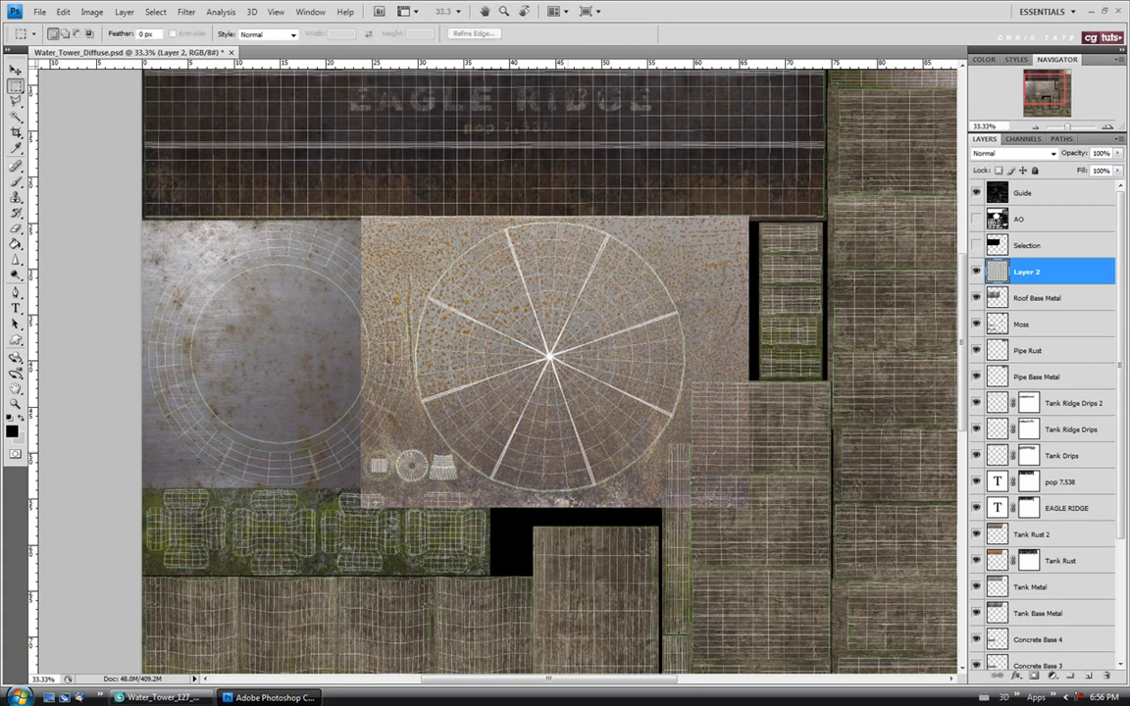
pyautogui.hotkey('ctrl', 'a')
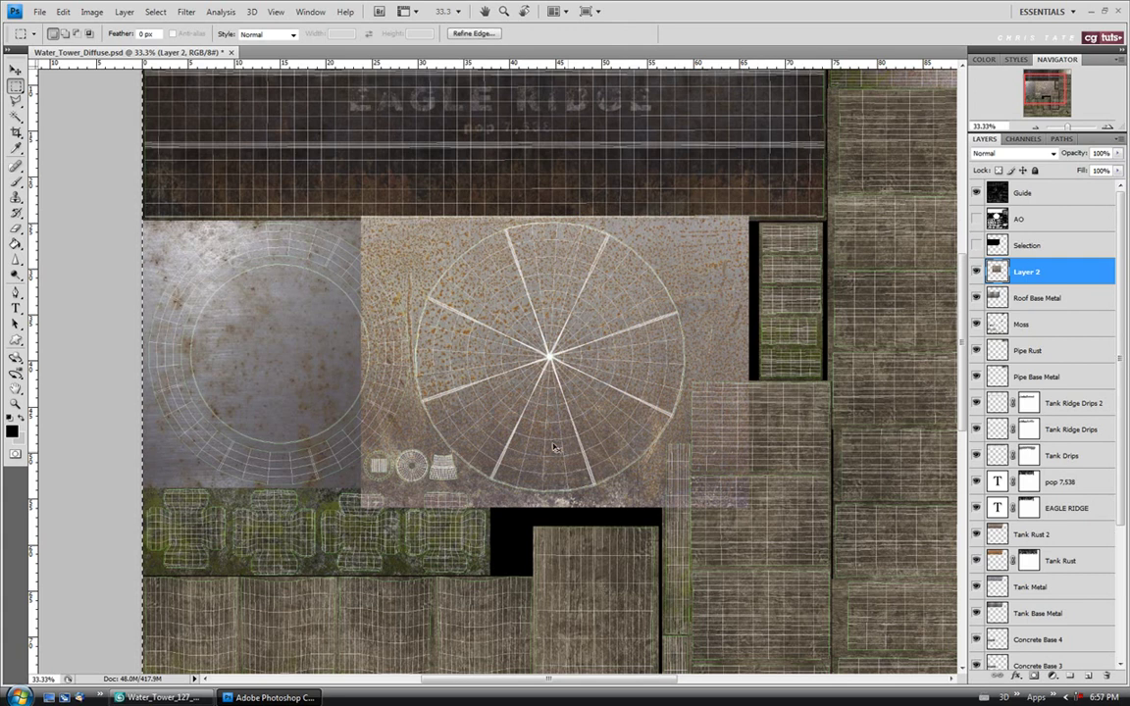
# Step: Duplicate the rust texture as Layer 3 and move it over the left roof circle
pyautogui.hotkey('ctrl', 'c')
pyautogui.hotkey('ctrl', 'v')
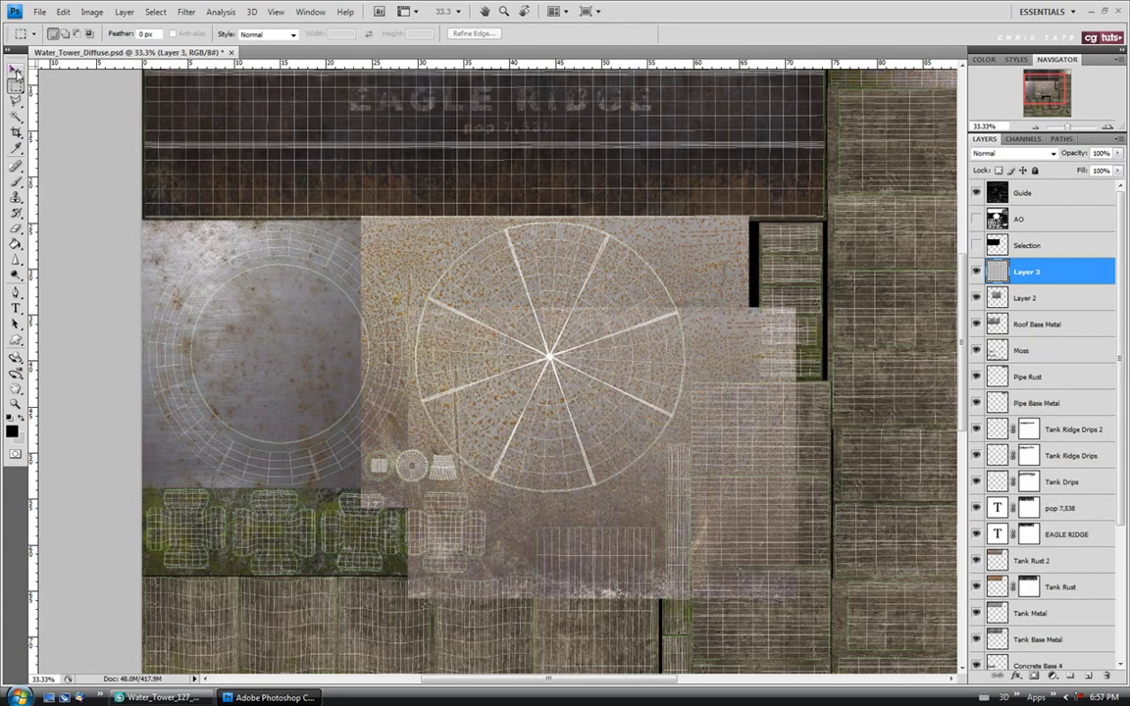
pyautogui.press('v')
pyautogui.moveTo(605, 426); pyautogui.dragTo(220, 333)
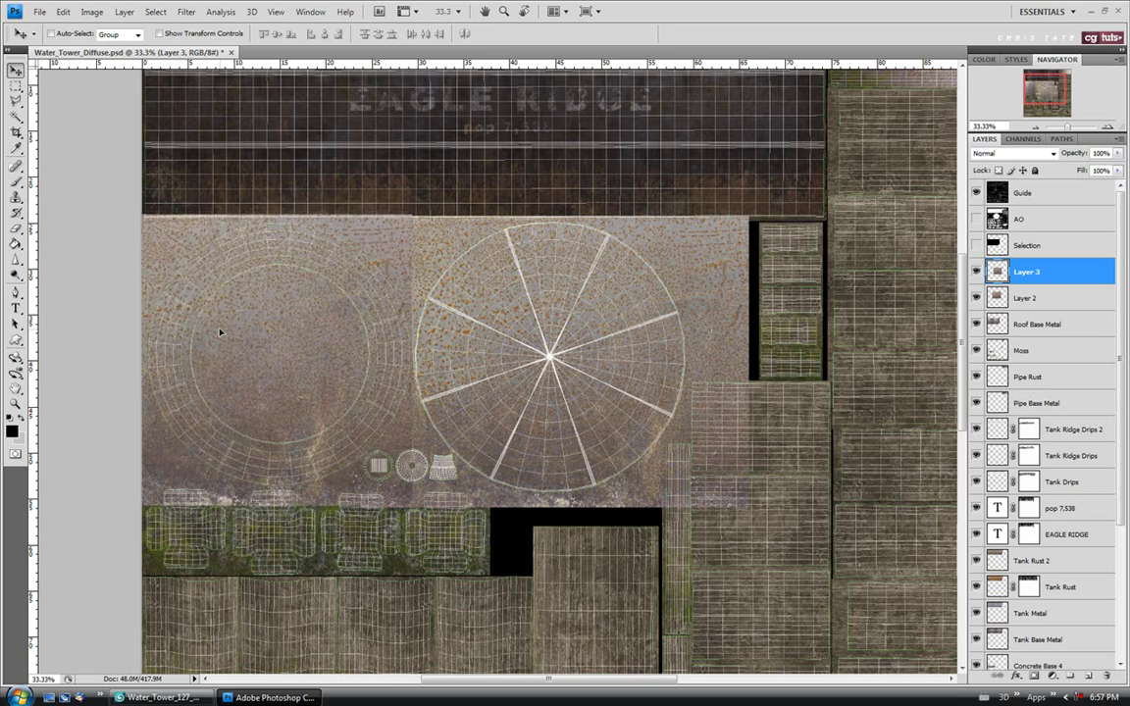
# Step: Flip Layer 3 horizontally and vertically
pyautogui.hotkey('ctrl', 't')
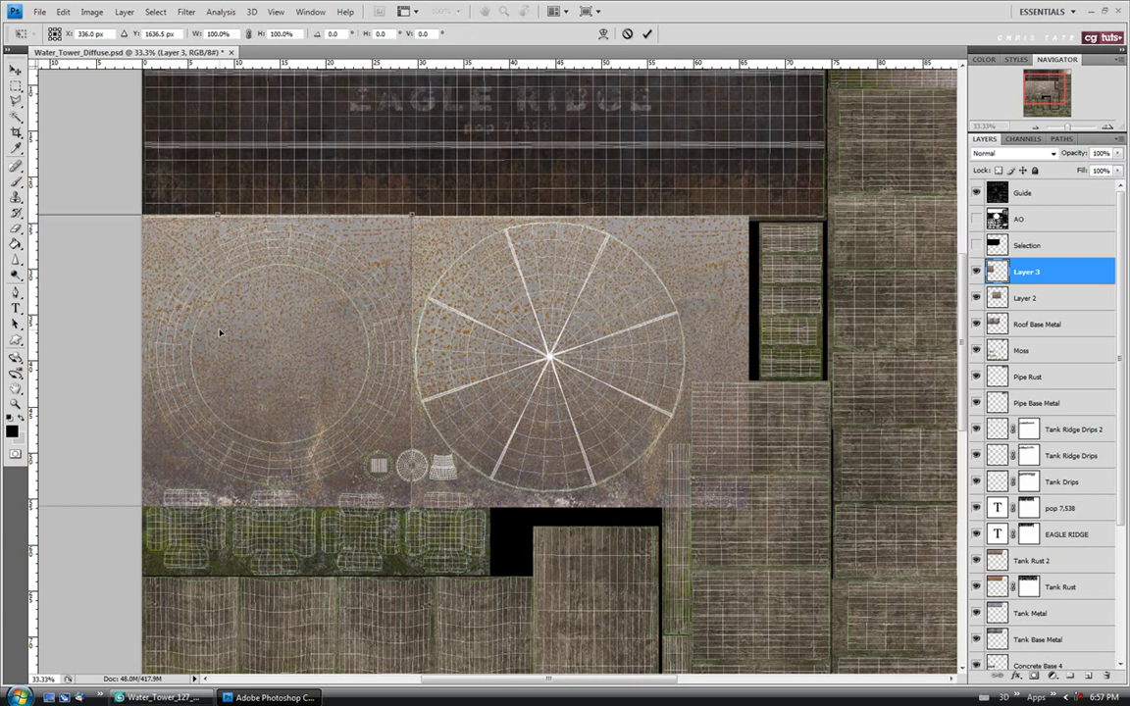
pyautogui.rightClick(301, 337)
pyautogui.click(372, 524)
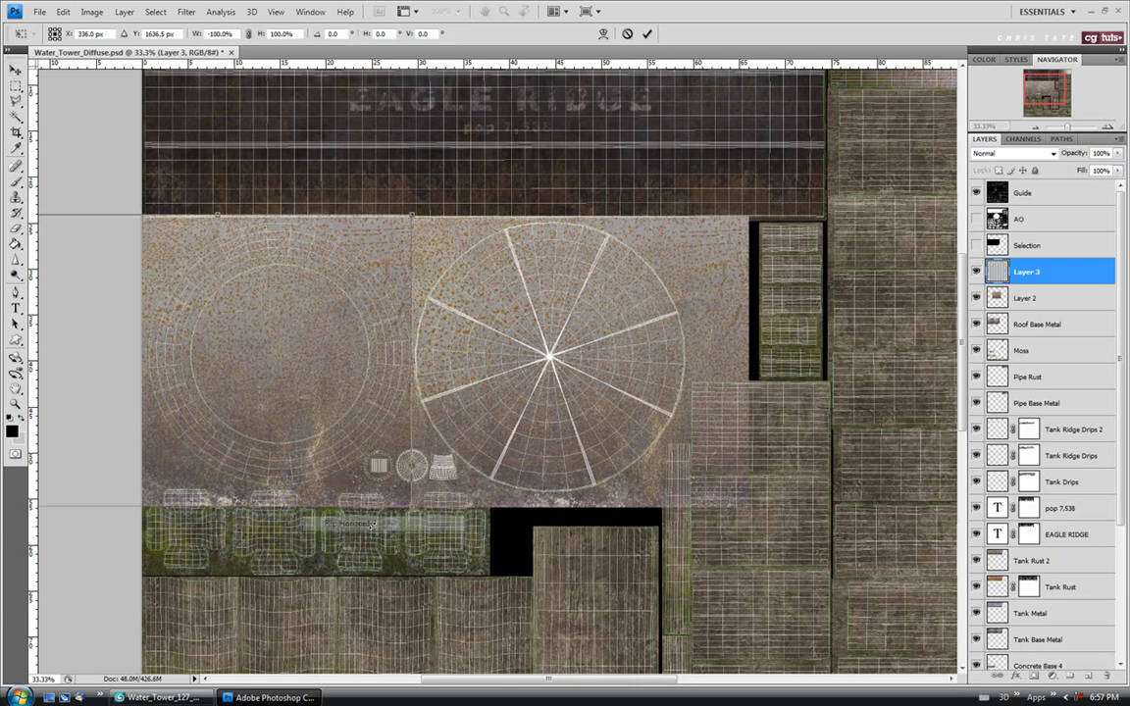
pyautogui.rightClick(364, 371)
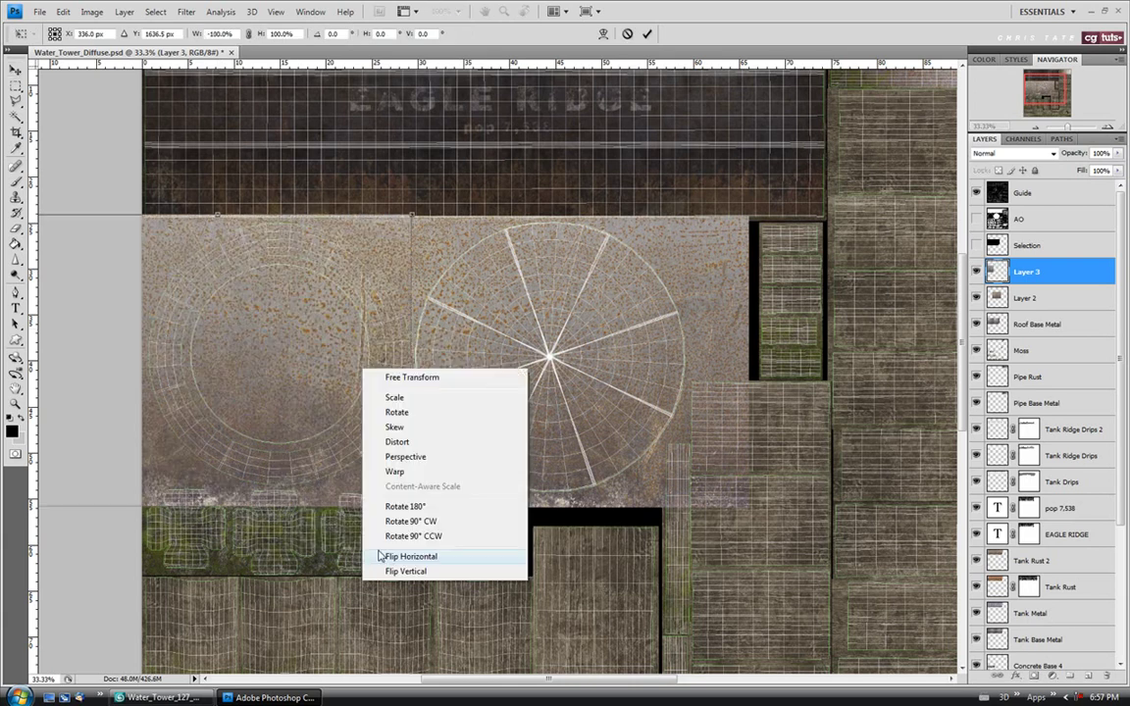
pyautogui.click(382, 569)
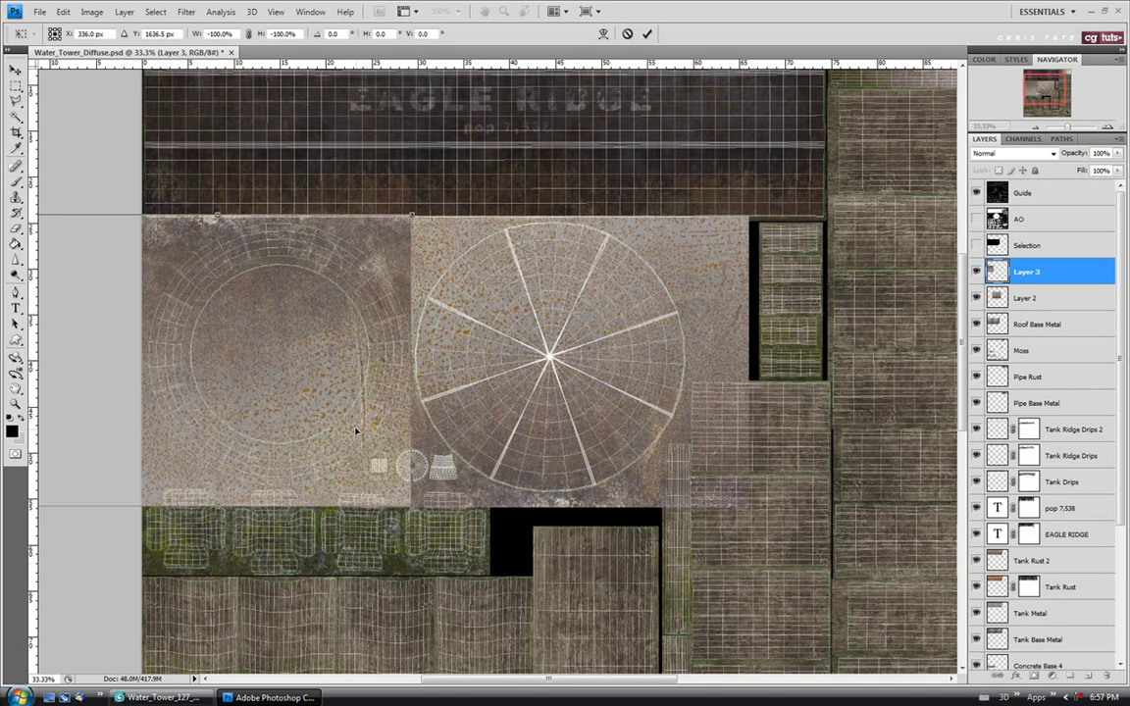
# Step: Nudge the flipped rust layer into line with the left roof panel and commit
pyautogui.hotkey('shift', 'Right')
pyautogui.press('Right')
pyautogui.press('Right')
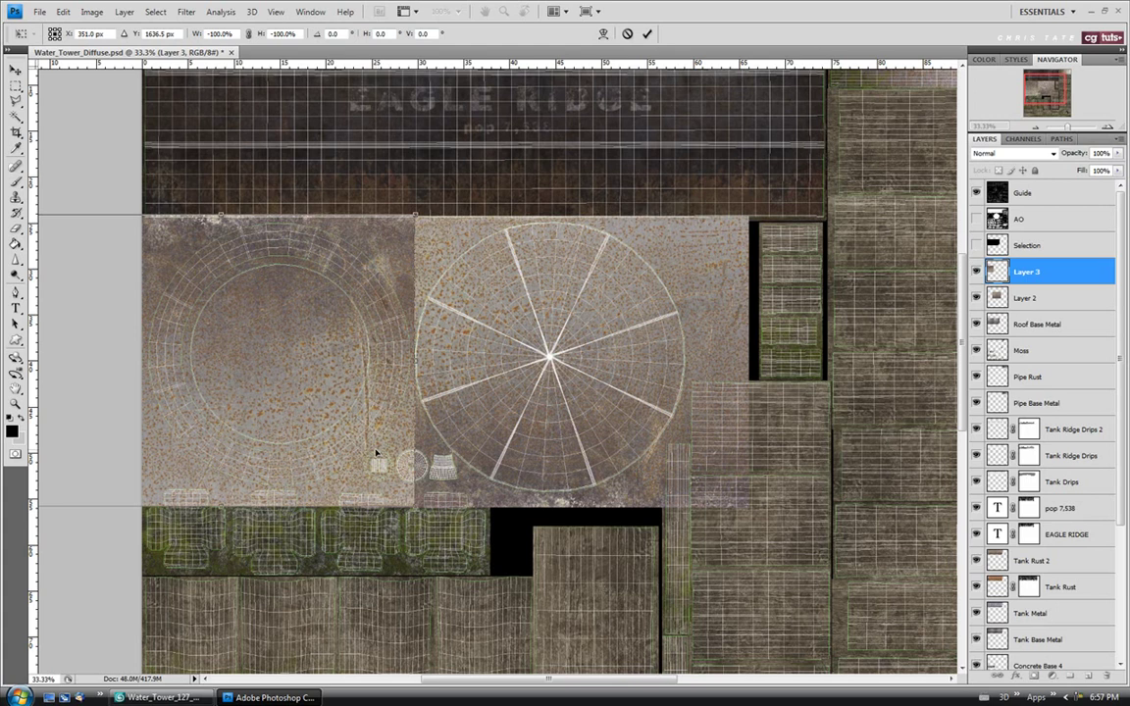
pyautogui.hotkey('shift', 'Left')
pyautogui.press('Left')
pyautogui.press('Left')
pyautogui.press('Up')
pyautogui.press('Up')
pyautogui.press('Up')
pyautogui.hotkey('shift', 'Right')
pyautogui.press('Left')
pyautogui.press('Right')
pyautogui.press('Right')
pyautogui.press('Right')
pyautogui.press('Return')
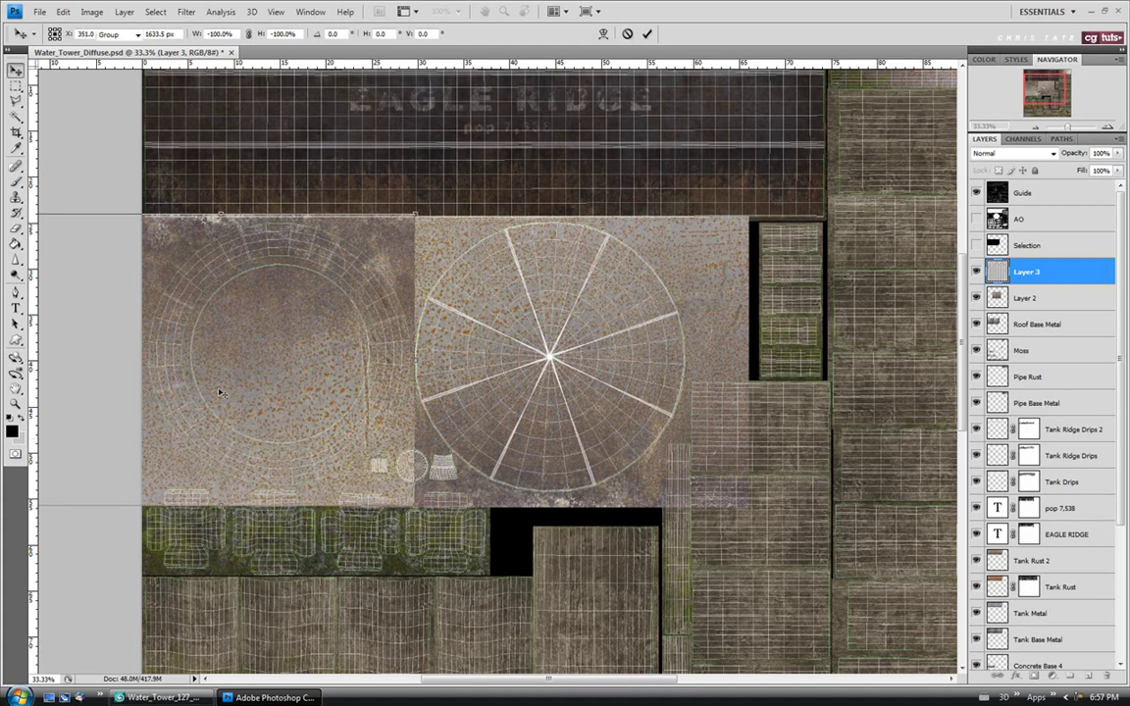
# Step: Zoom in and move Layer 3 a few pixels left
pyautogui.press('z')
pyautogui.click(337, 382)
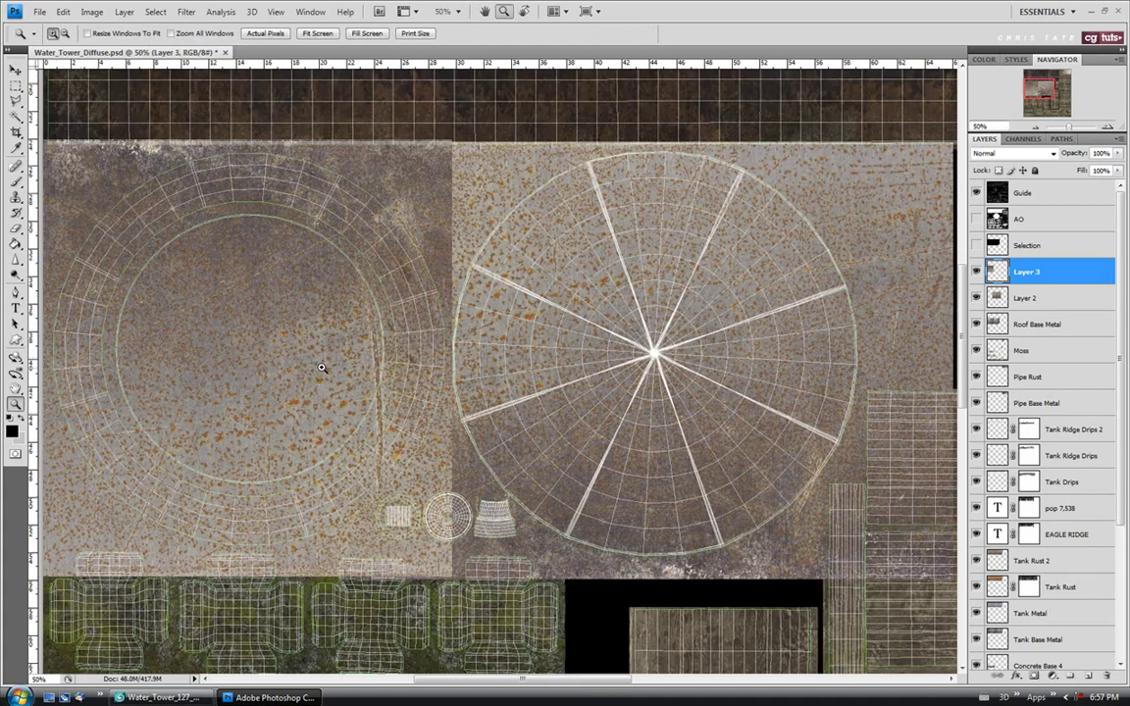
pyautogui.press('v')
pyautogui.moveTo(393, 461); pyautogui.dragTo(389, 462)
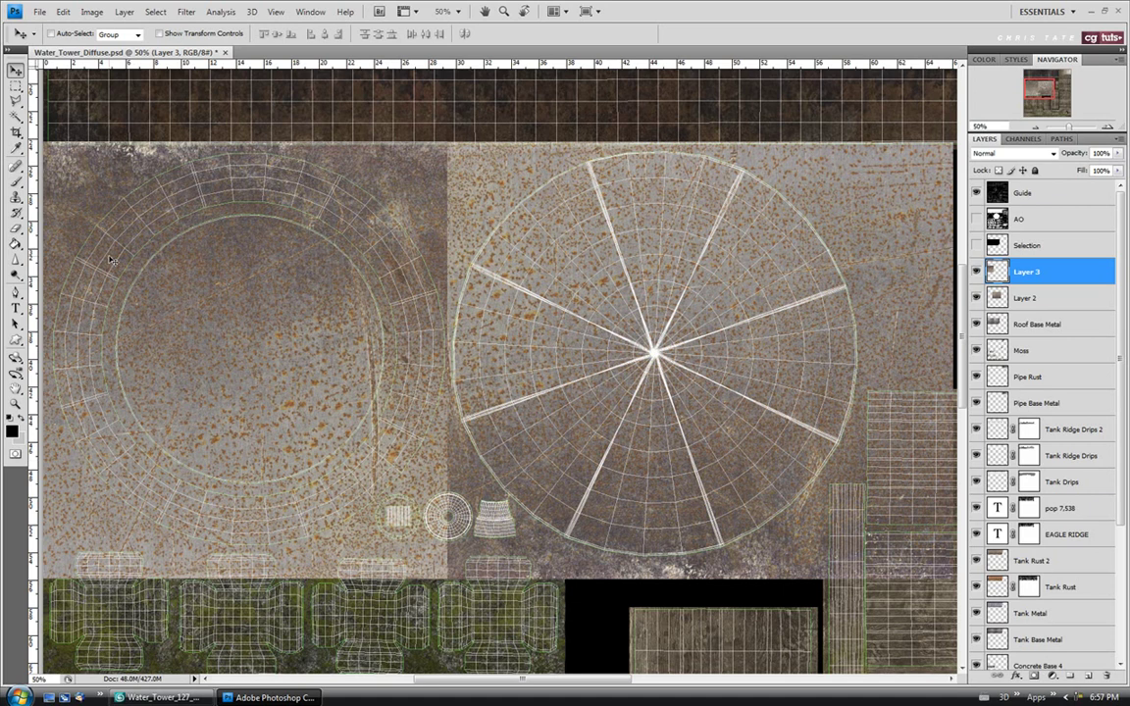
# Step: Zoom in on the seam and toggle Layer 3 to compare, leaving it hidden
pyautogui.click(17, 403)
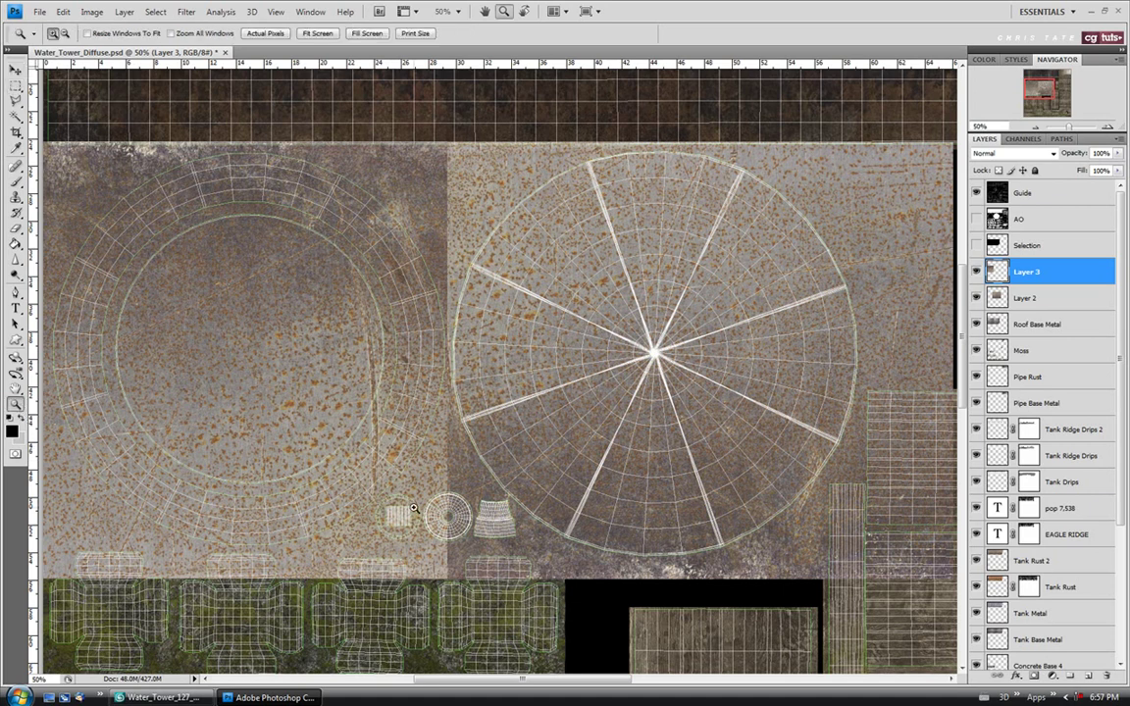
pyautogui.click(414, 508)
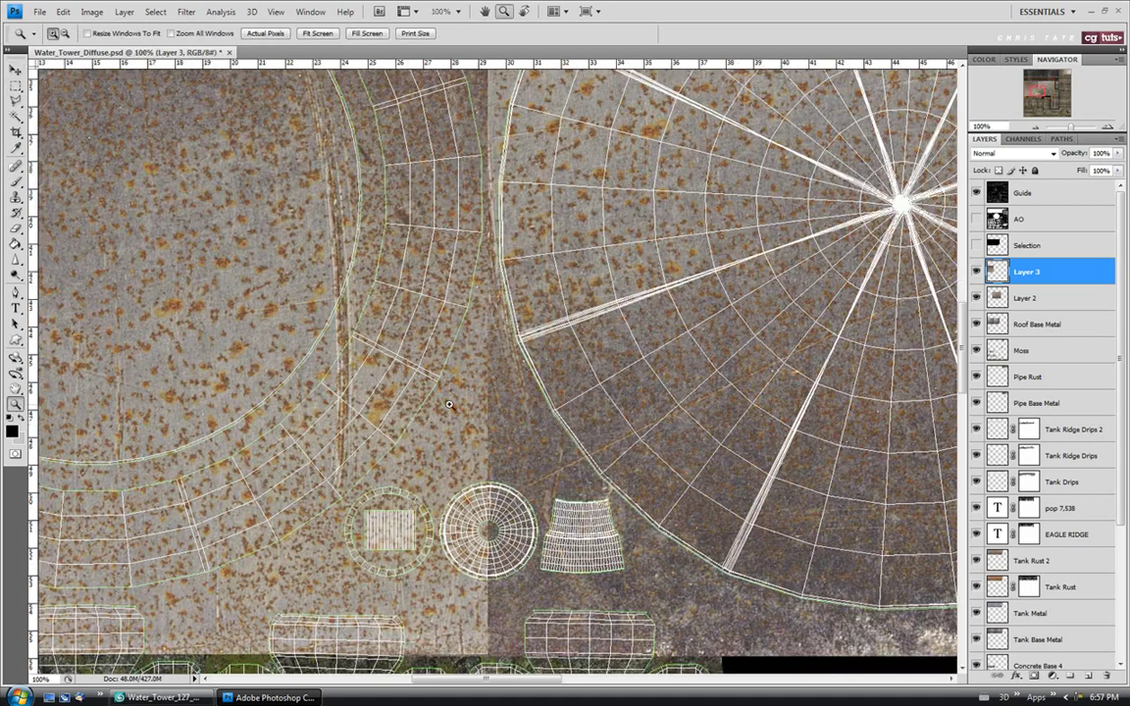
pyautogui.click(976, 274)
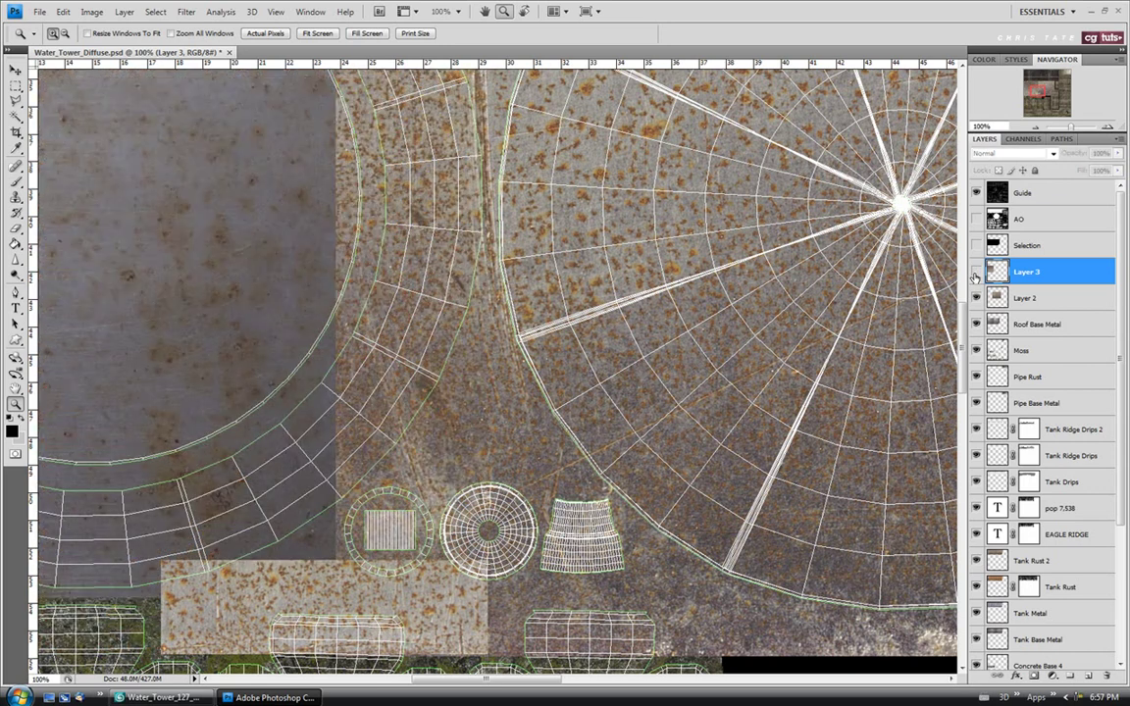
pyautogui.click(975, 273)
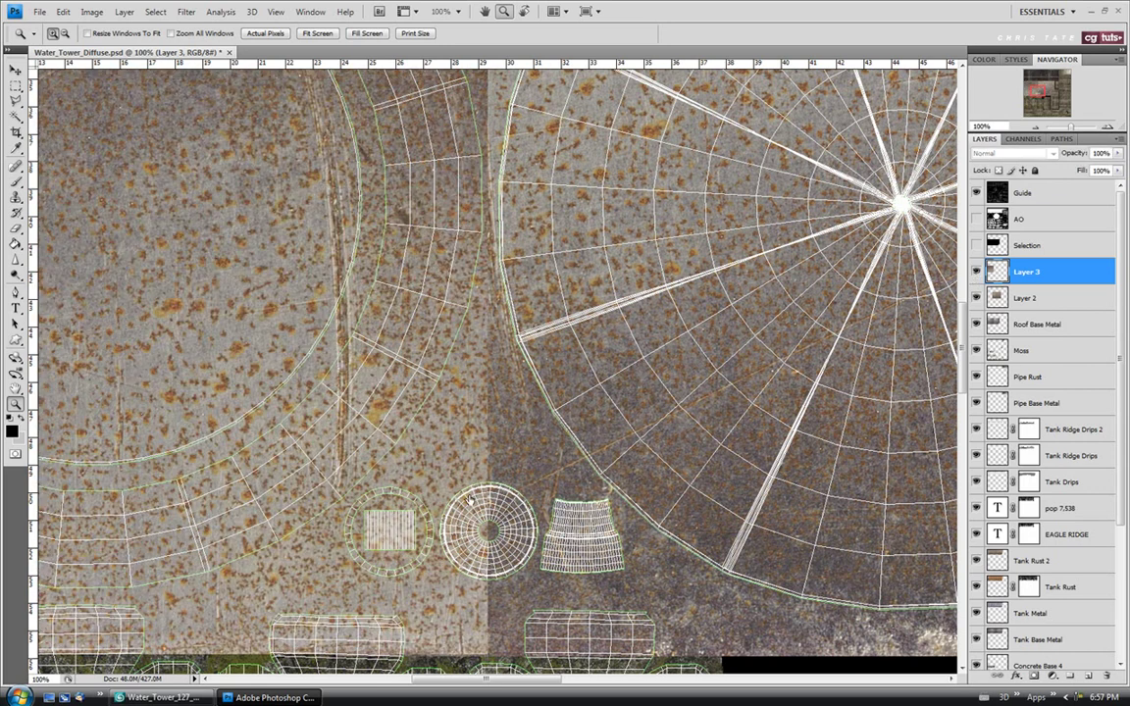
pyautogui.click(976, 272)
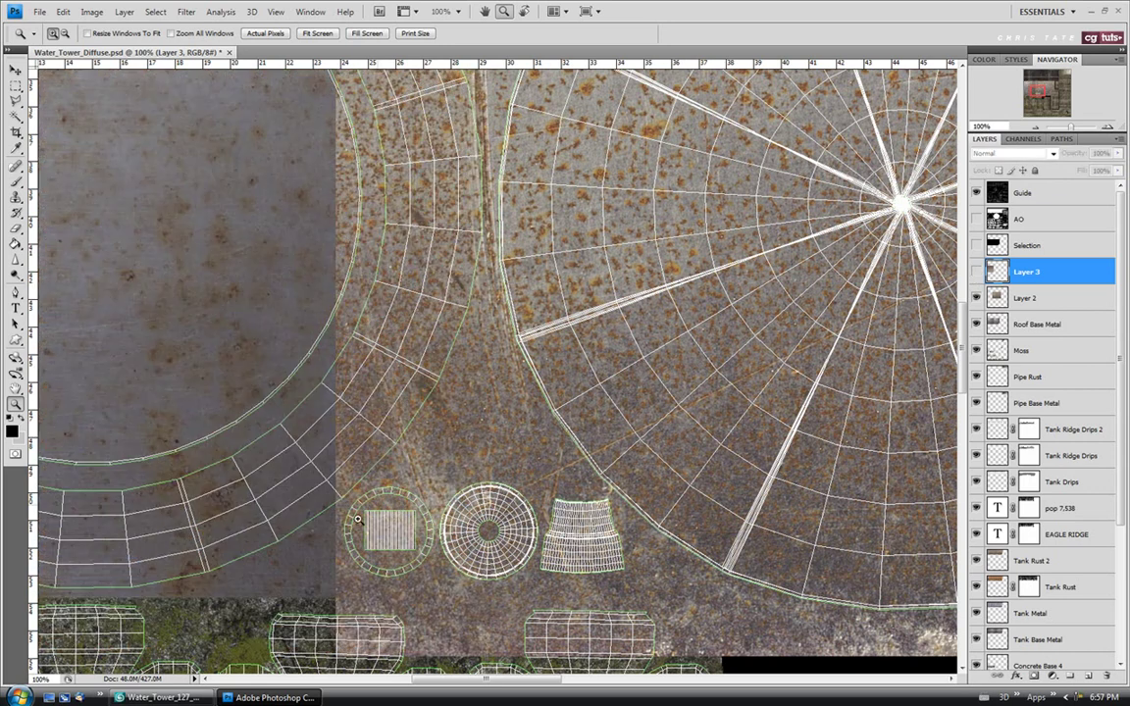
# Step: Show Layer 3 and delete its rust around the three small roof pieces
pyautogui.click(976, 273)
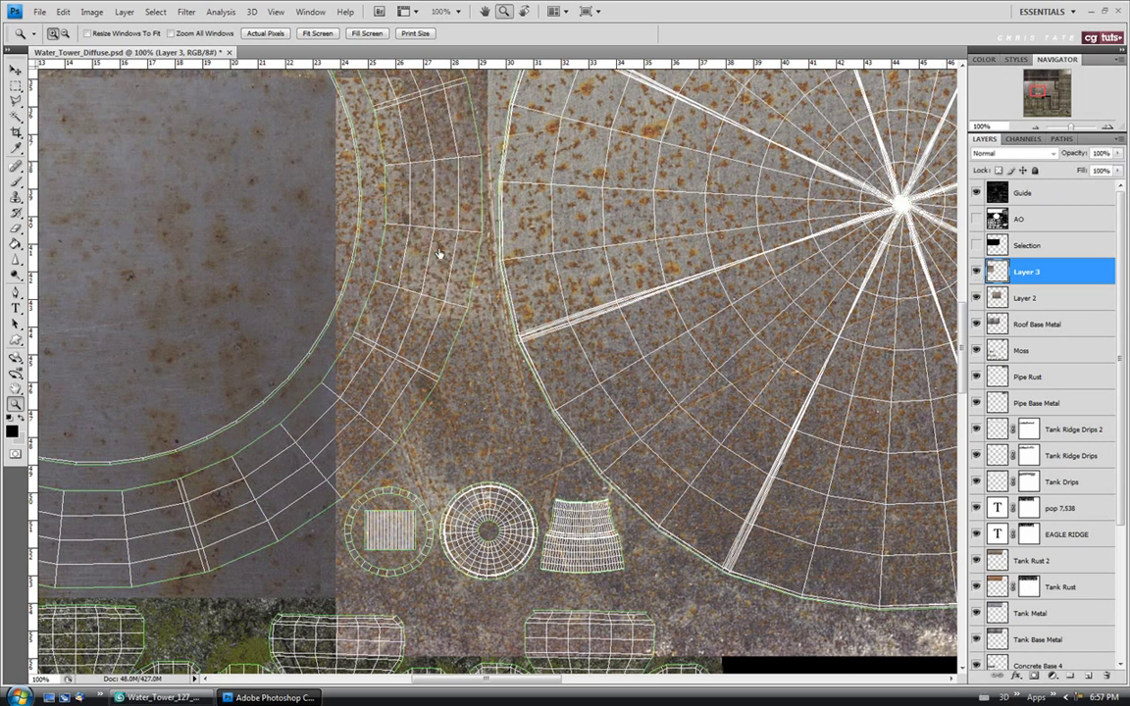
pyautogui.click(15, 100)
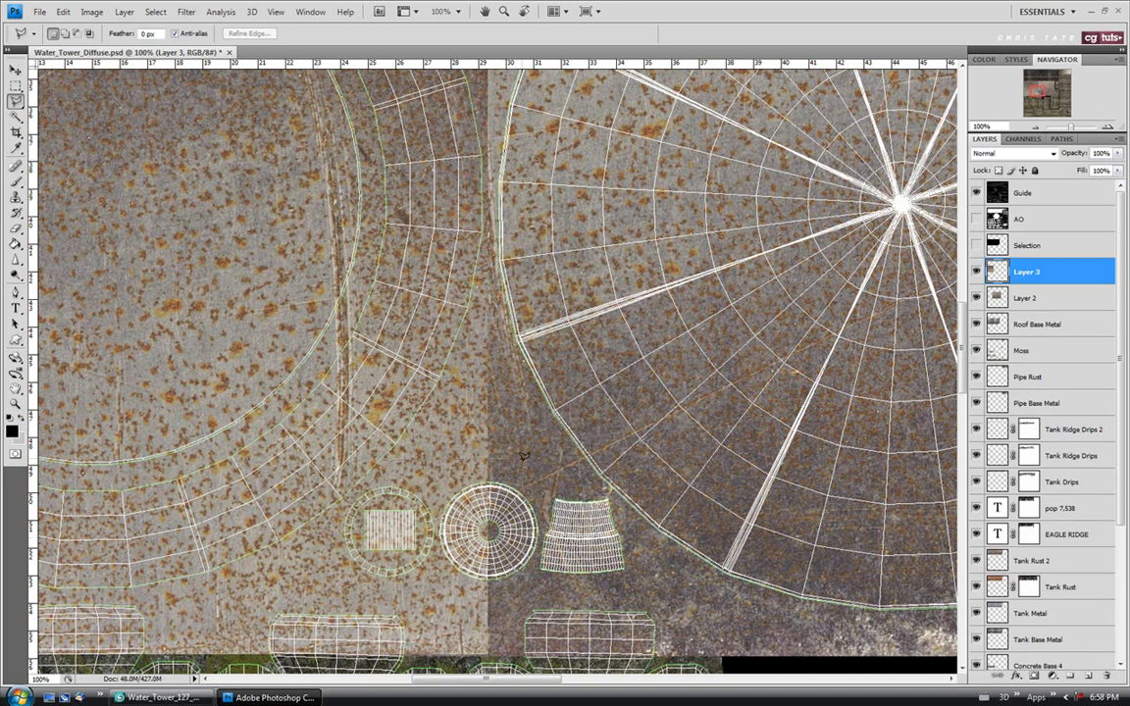
pyautogui.doubleClick(319, 532)
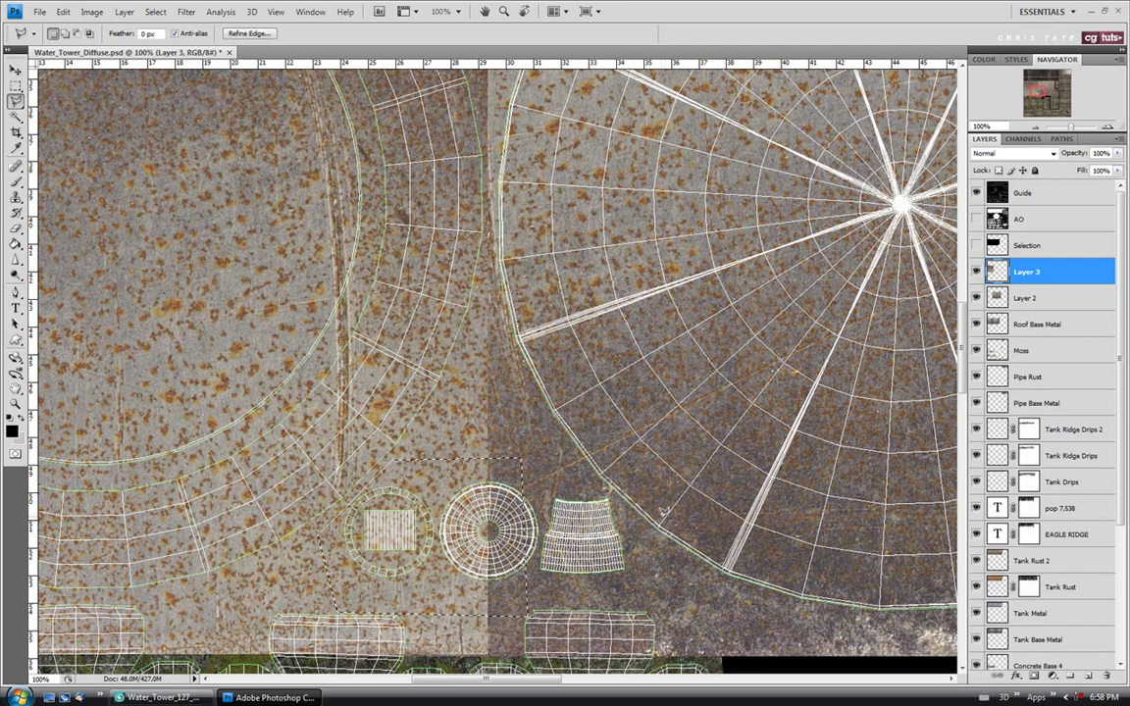
pyautogui.press('Delete')
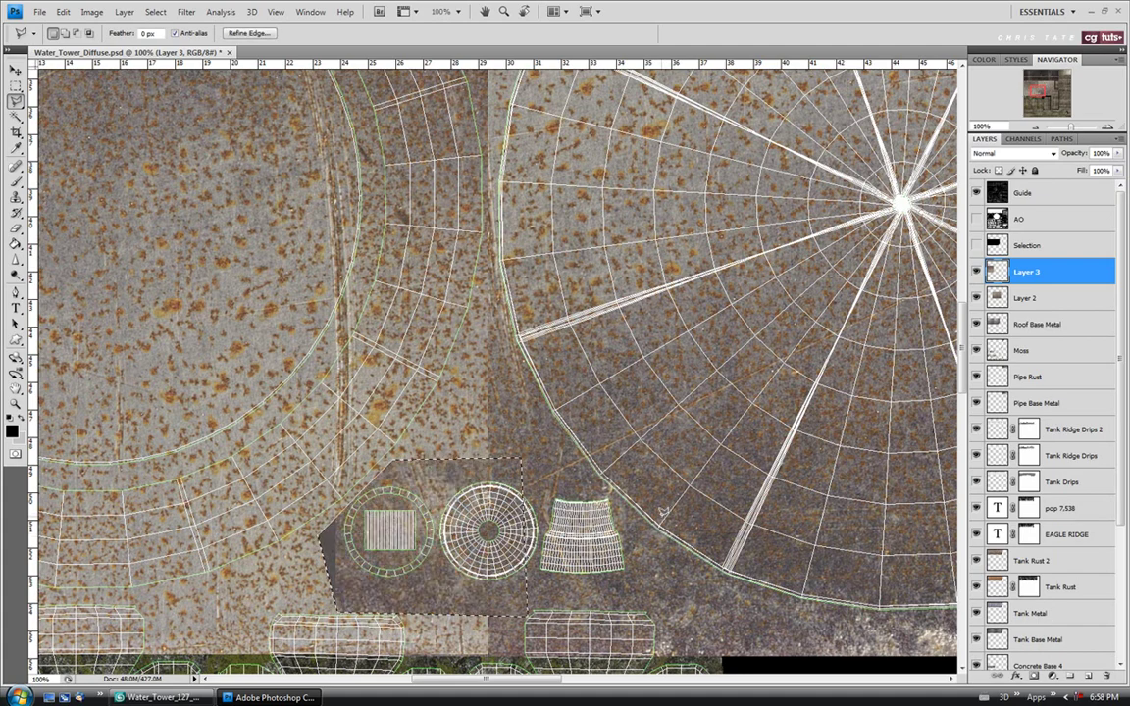
pyautogui.click(395, 526)
pyautogui.press('Escape')
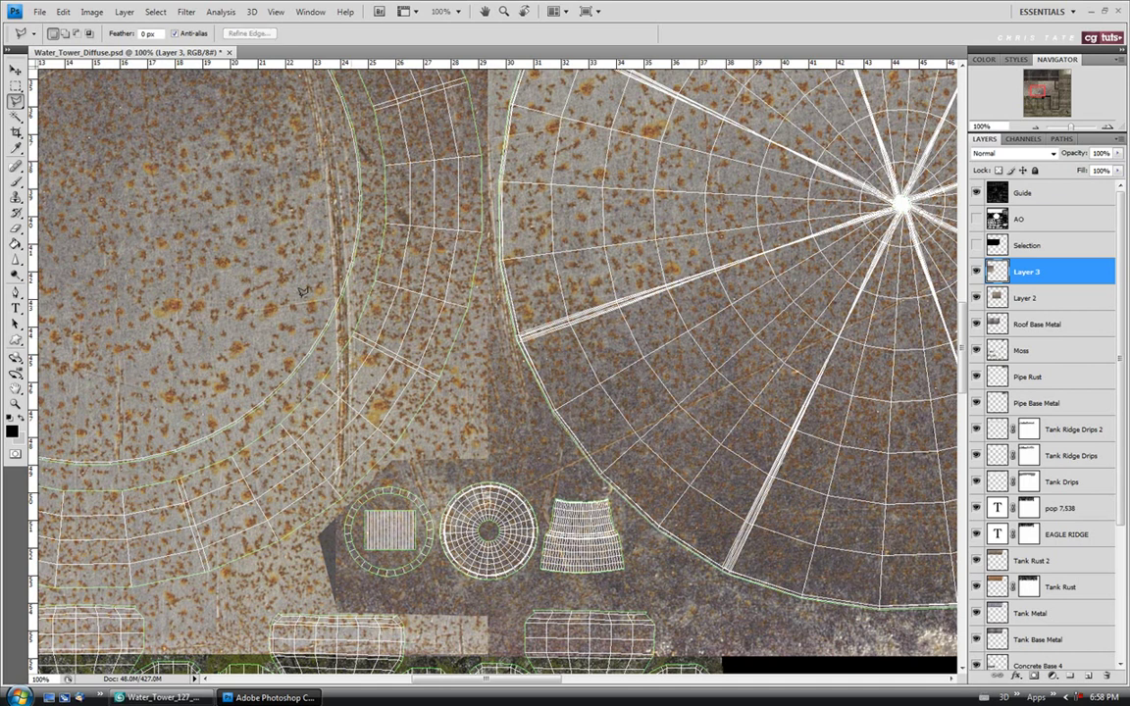
pyautogui.click(16, 86)
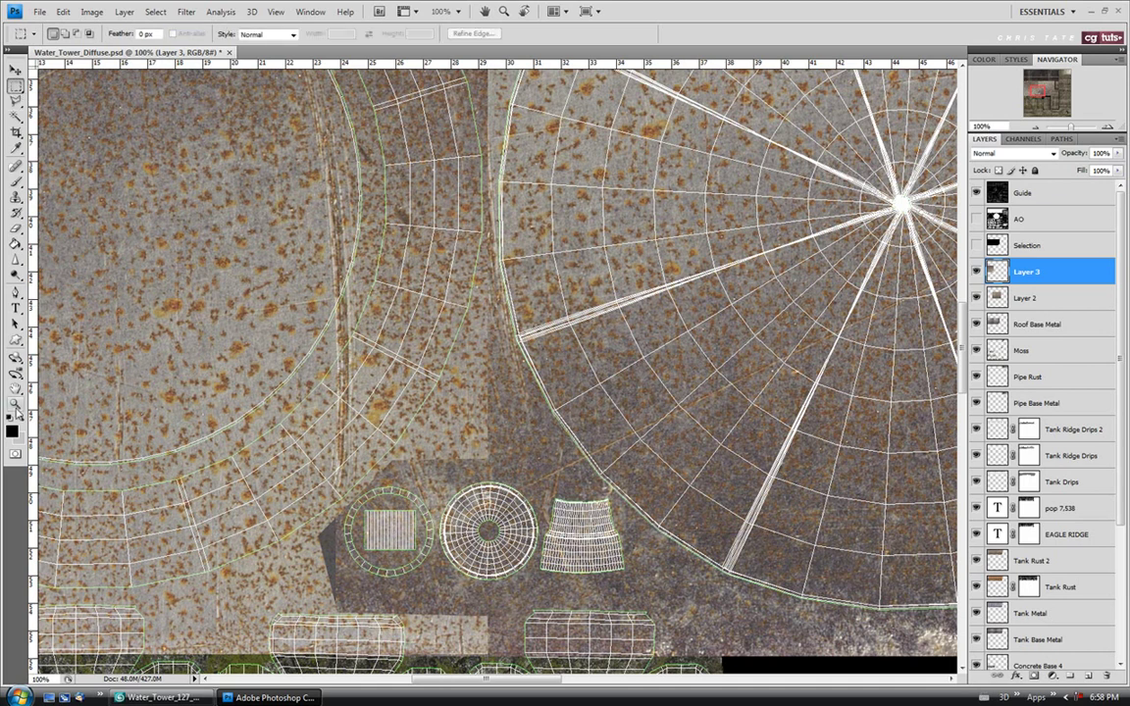
pyautogui.press('z')
pyautogui.click(317, 33)
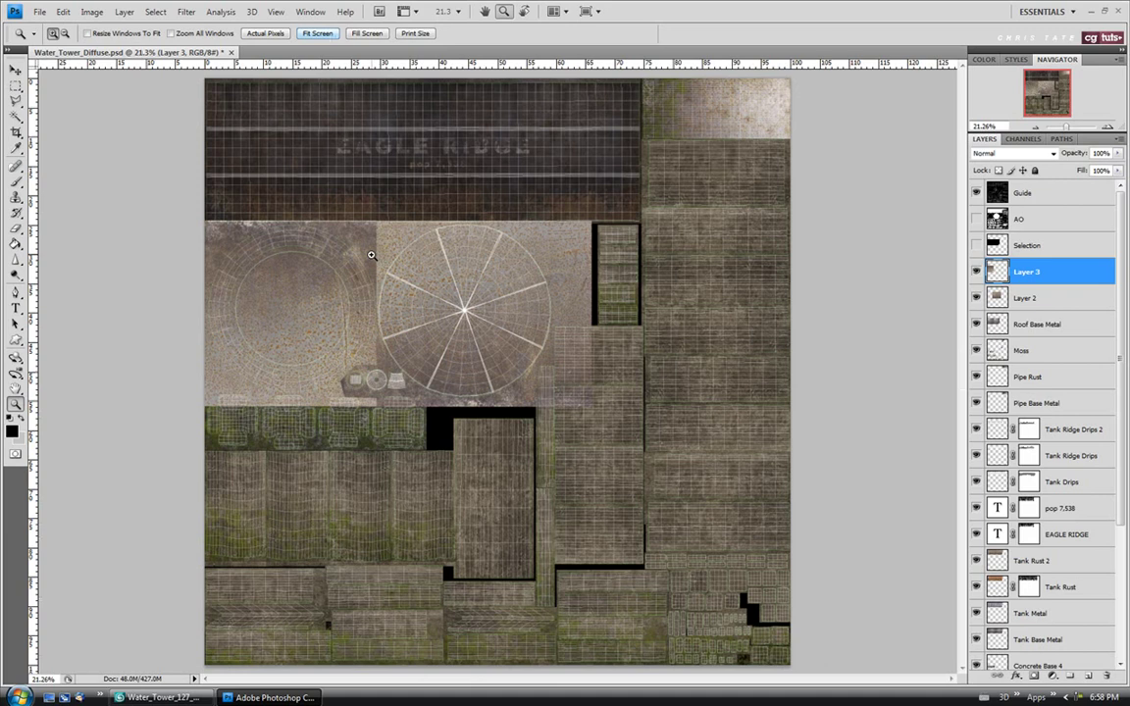
# Step: Merge Layer 2 and Layer 3 into one layer named Roof Rust
pyautogui.click(154, 240)
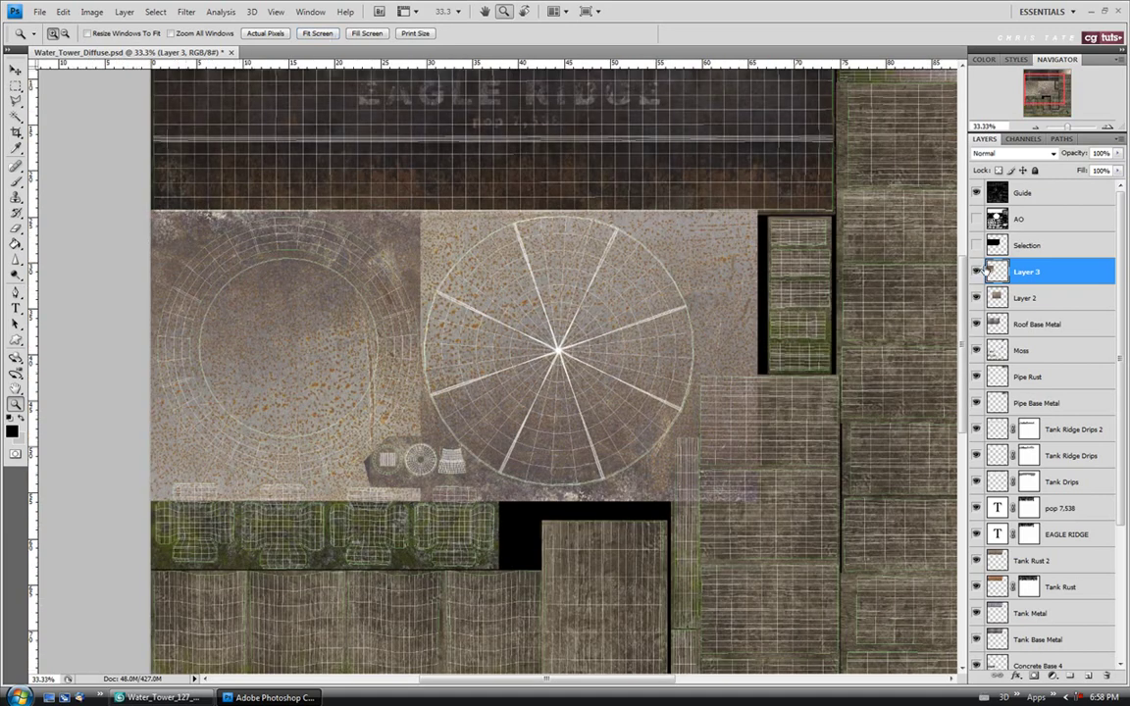
pyautogui.keyDown('shift'); pyautogui.click(995, 297); pyautogui.keyUp('shift')
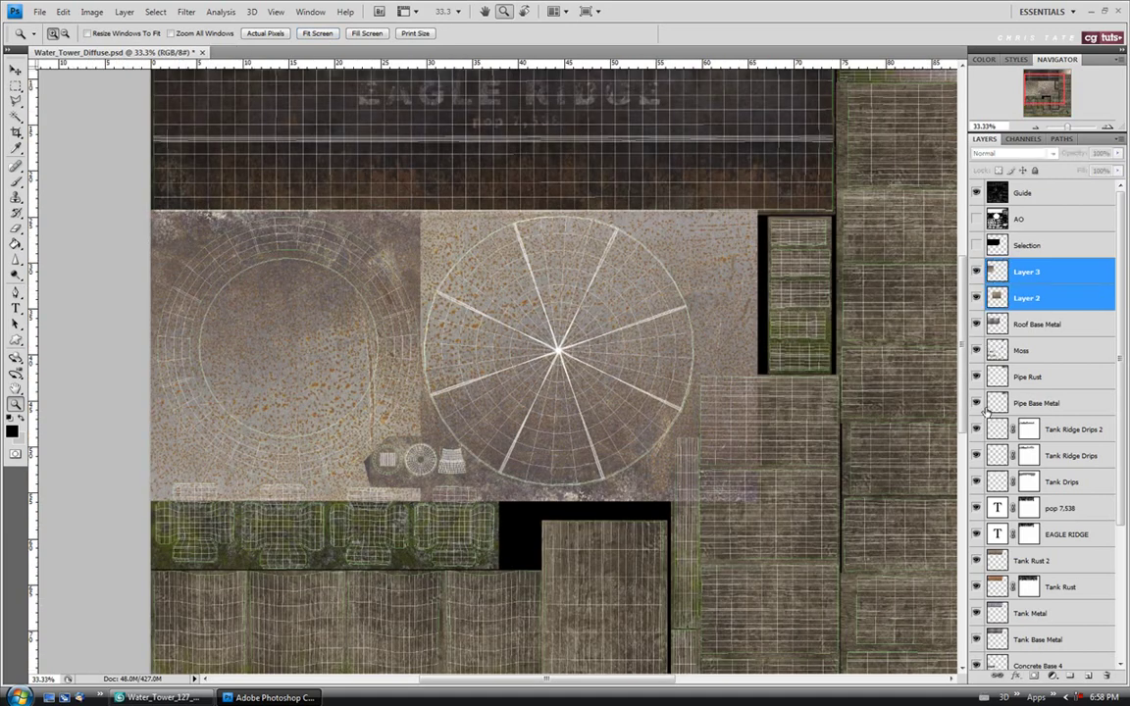
pyautogui.hotkey('ctrl', 'e')
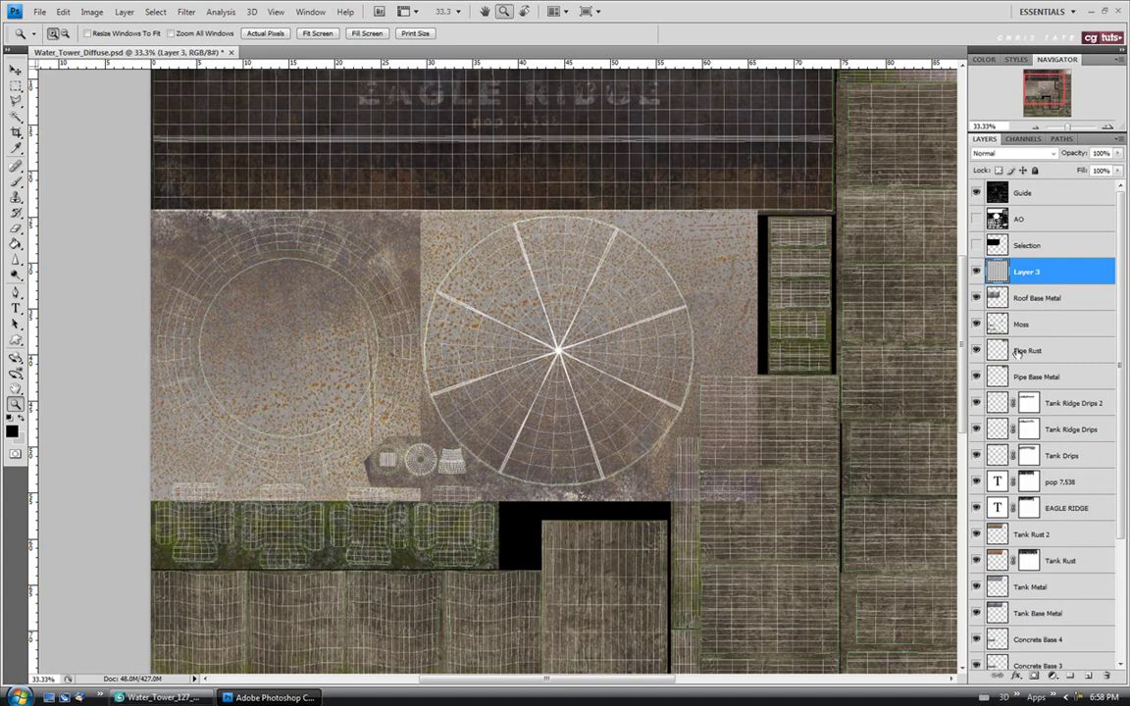
pyautogui.doubleClick(1027, 273)
pyautogui.write('Roof')
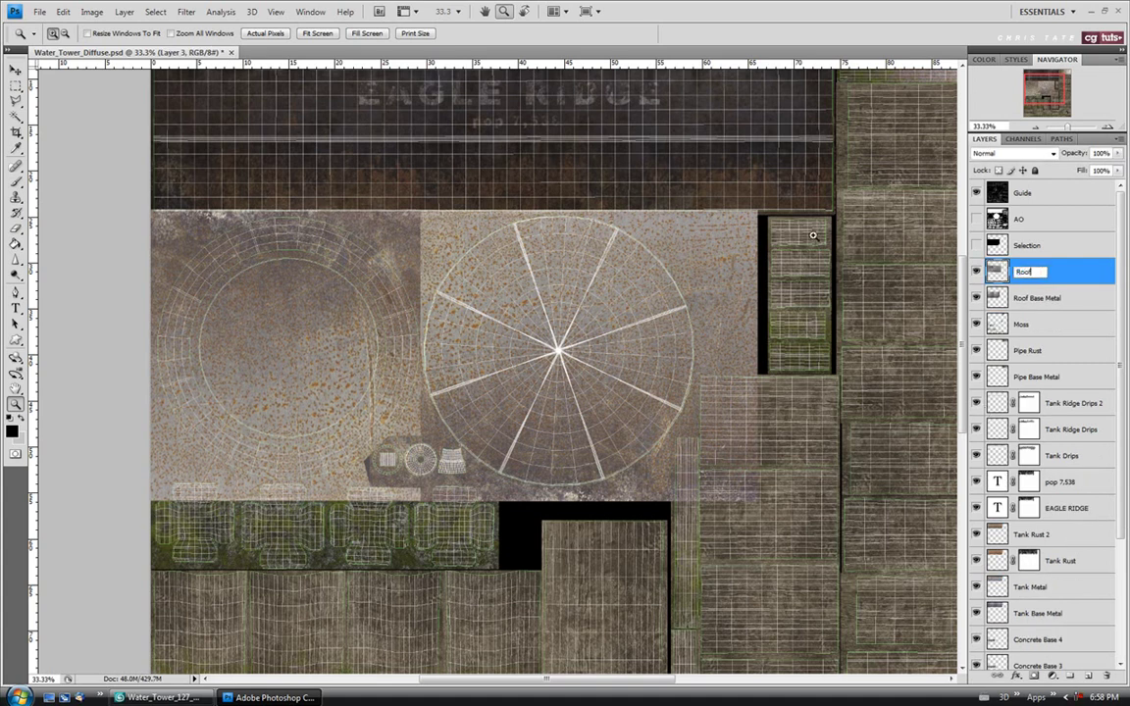
pyautogui.write(' Rust')
# Step: Trim Roof Rust to the roof region Magic Wand-selected from the Selection layer
pyautogui.click(1023, 247)
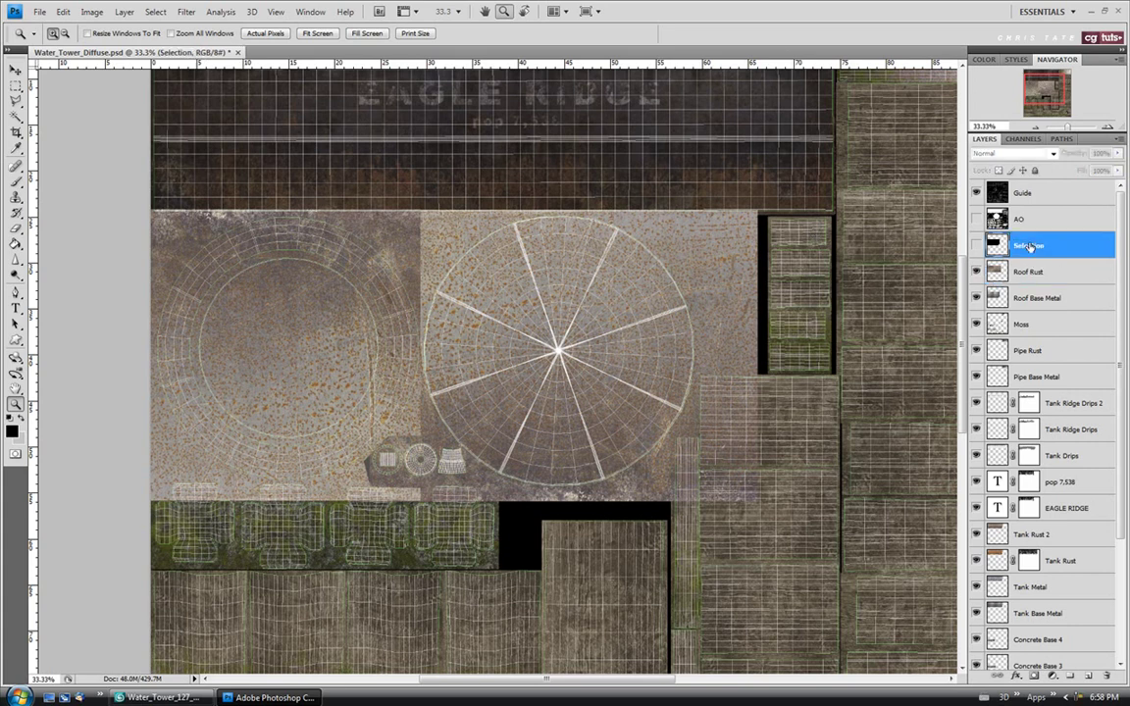
pyautogui.click(14, 117)
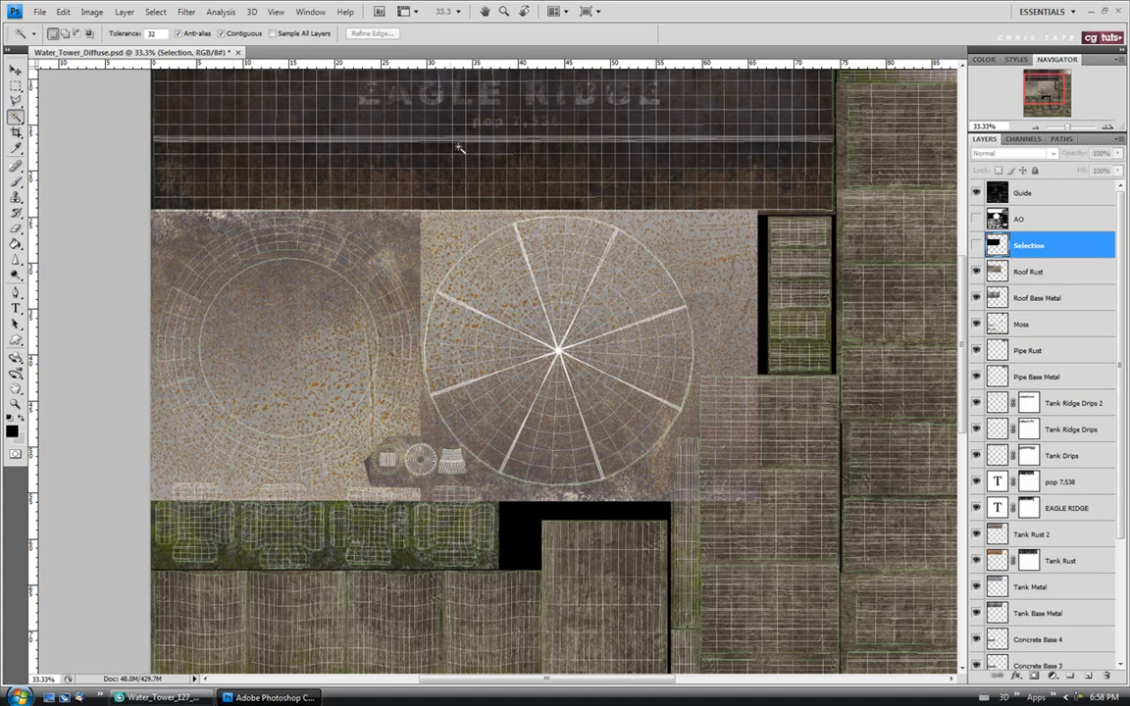
pyautogui.click(479, 139)
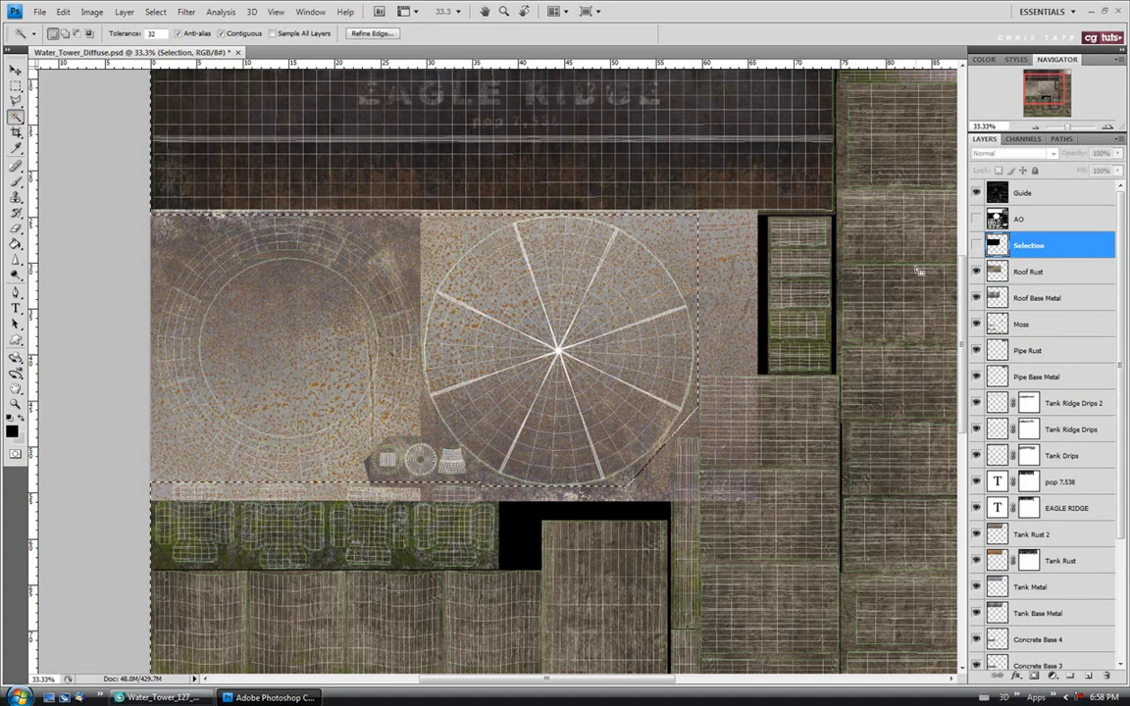
pyautogui.click(1000, 272)
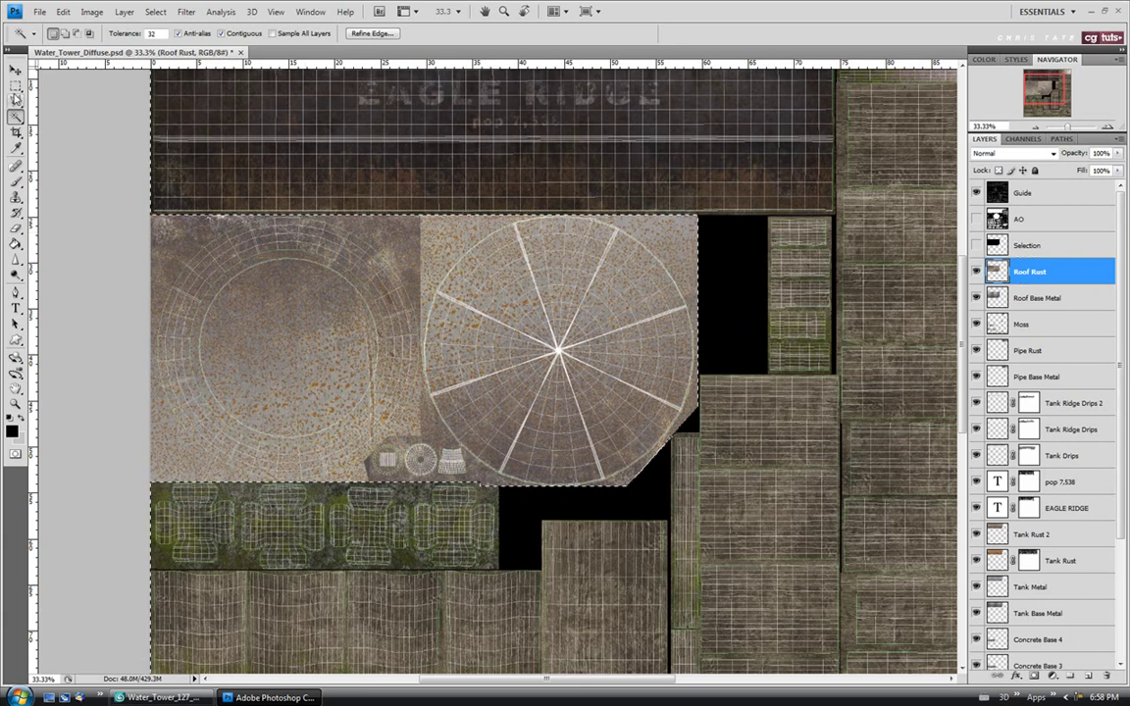
pyautogui.click(14, 87)
pyautogui.hotkey('ctrl', 'd')
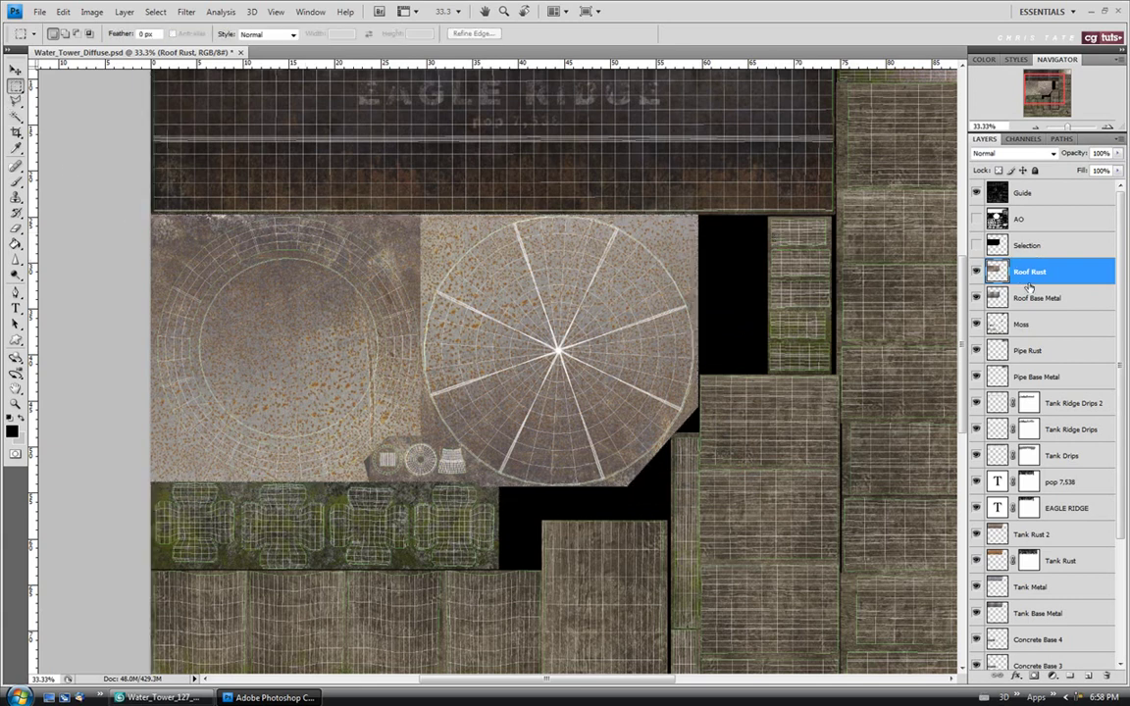
# Step: Set Roof Rust to Multiply at 85% opacity, hiding the UV guide and showing ambient occlusion
pyautogui.click(1029, 153)
pyautogui.click(1047, 214)
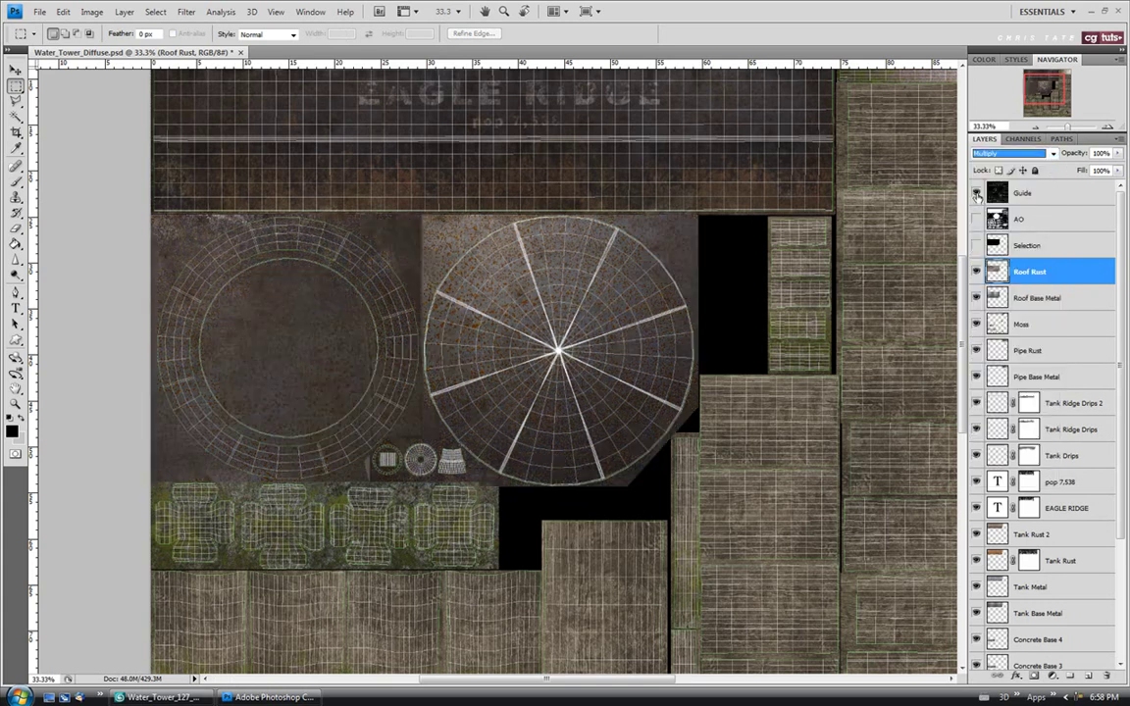
pyautogui.click(976, 193)
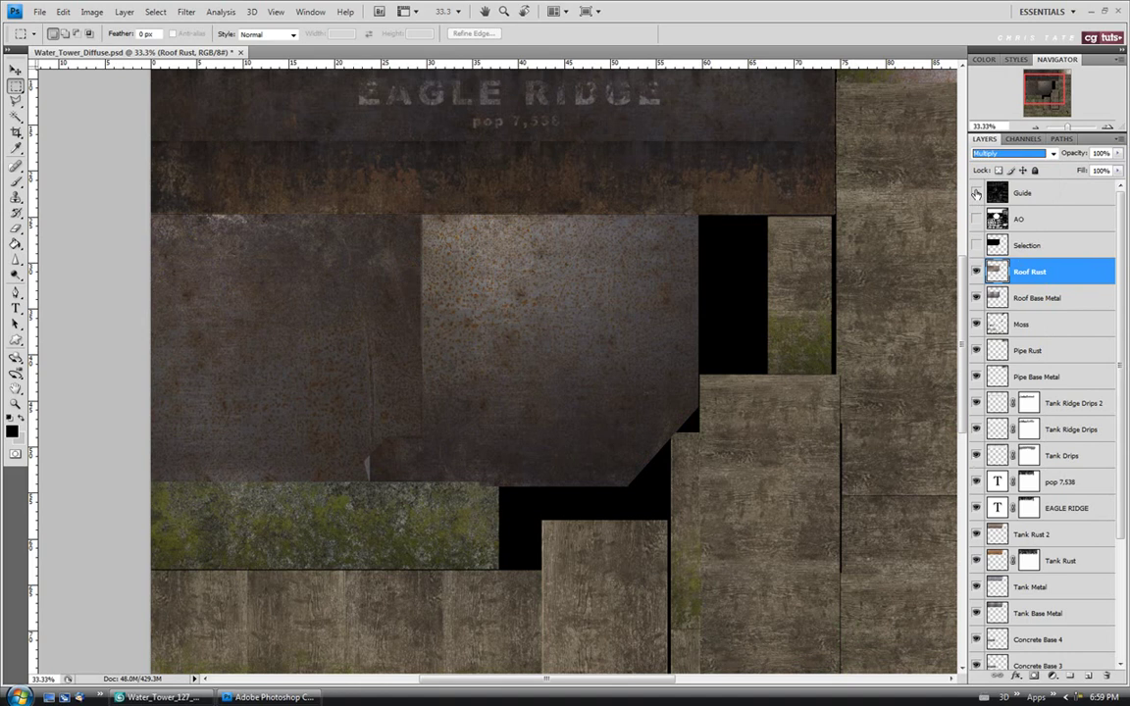
pyautogui.click(976, 219)
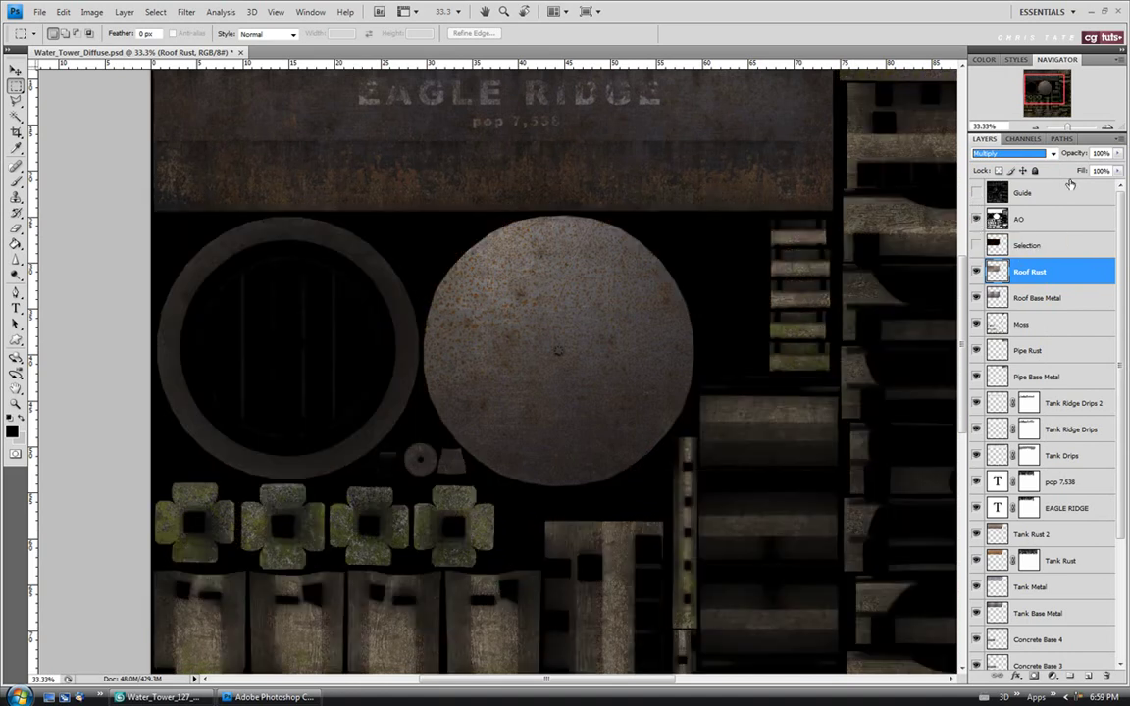
pyautogui.click(1118, 155)
pyautogui.moveTo(1119, 171); pyautogui.dragTo(1109, 172)
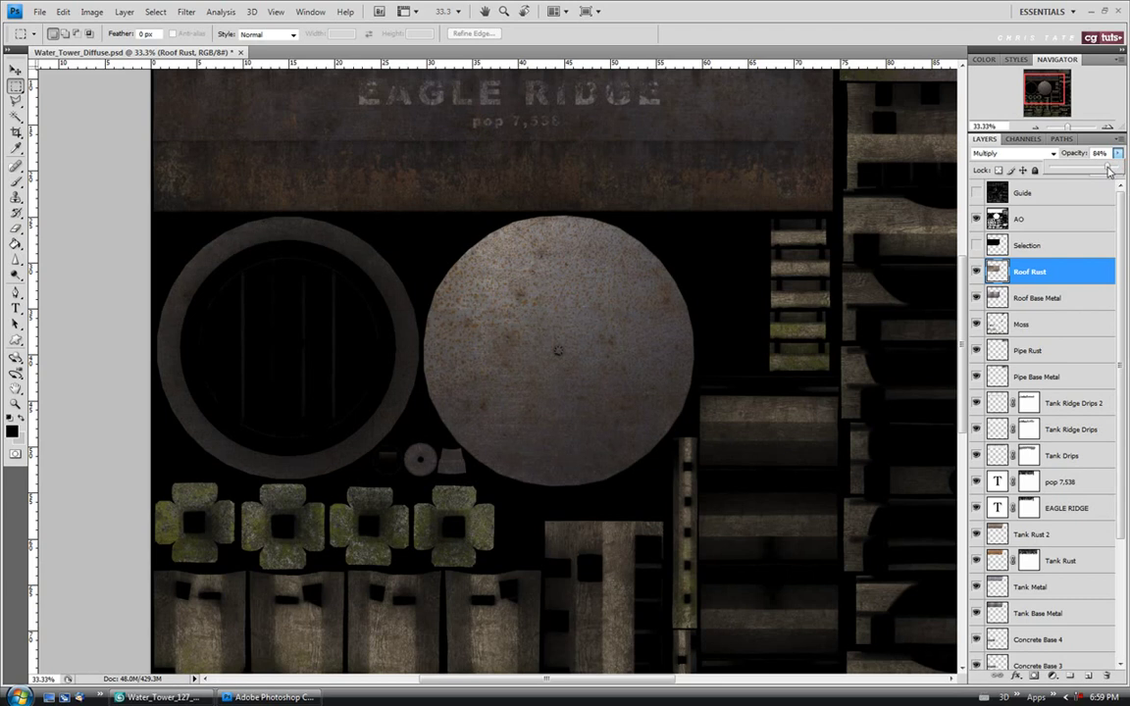
pyautogui.moveTo(1109, 171); pyautogui.dragTo(1109, 171)
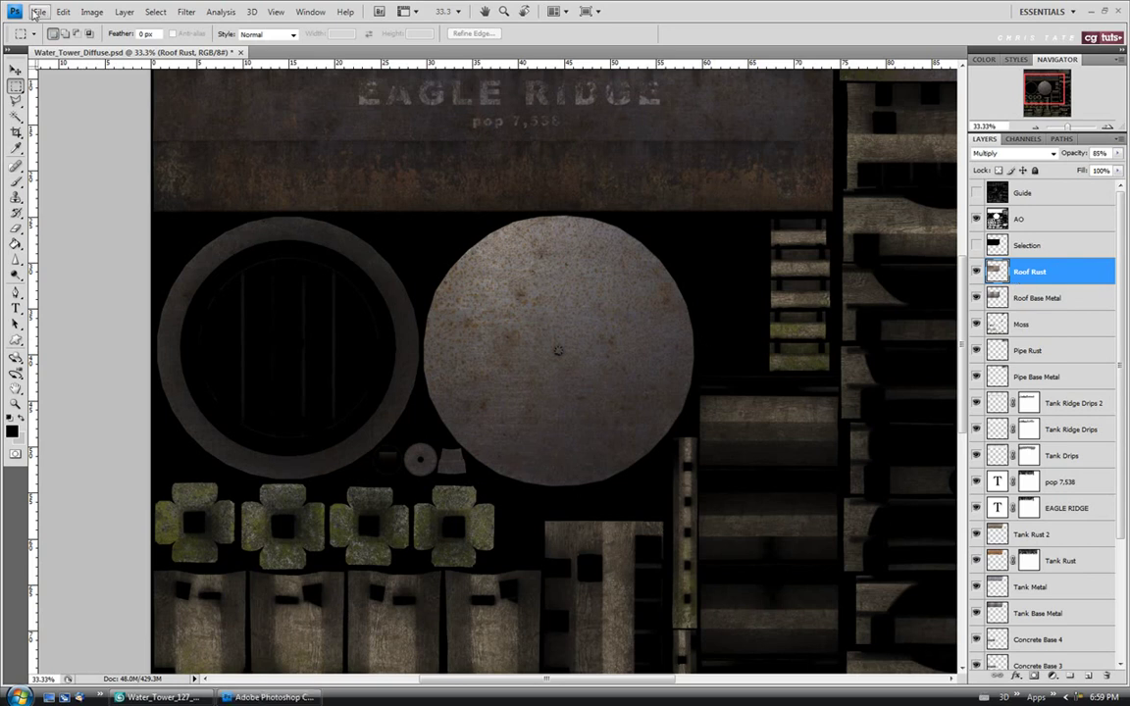
# Step: Save the diffuse texture and switch to 3ds Max
pyautogui.click(39, 12)
pyautogui.click(59, 182)
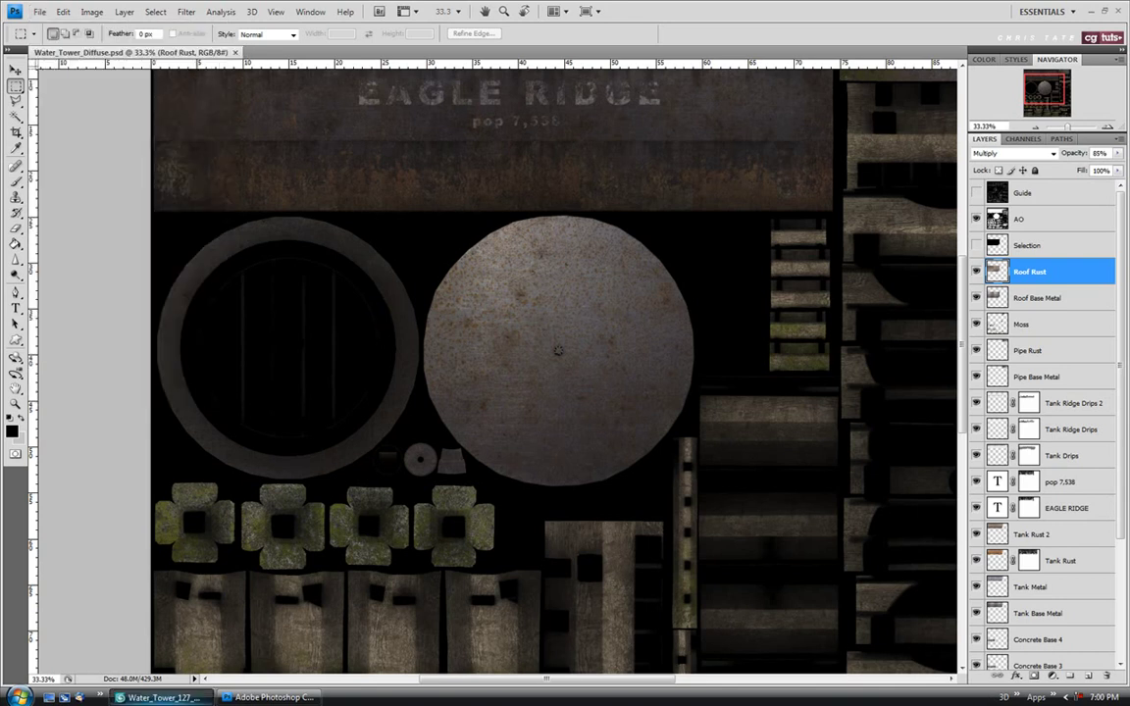
pyautogui.hotkey('alt', 'Tab')
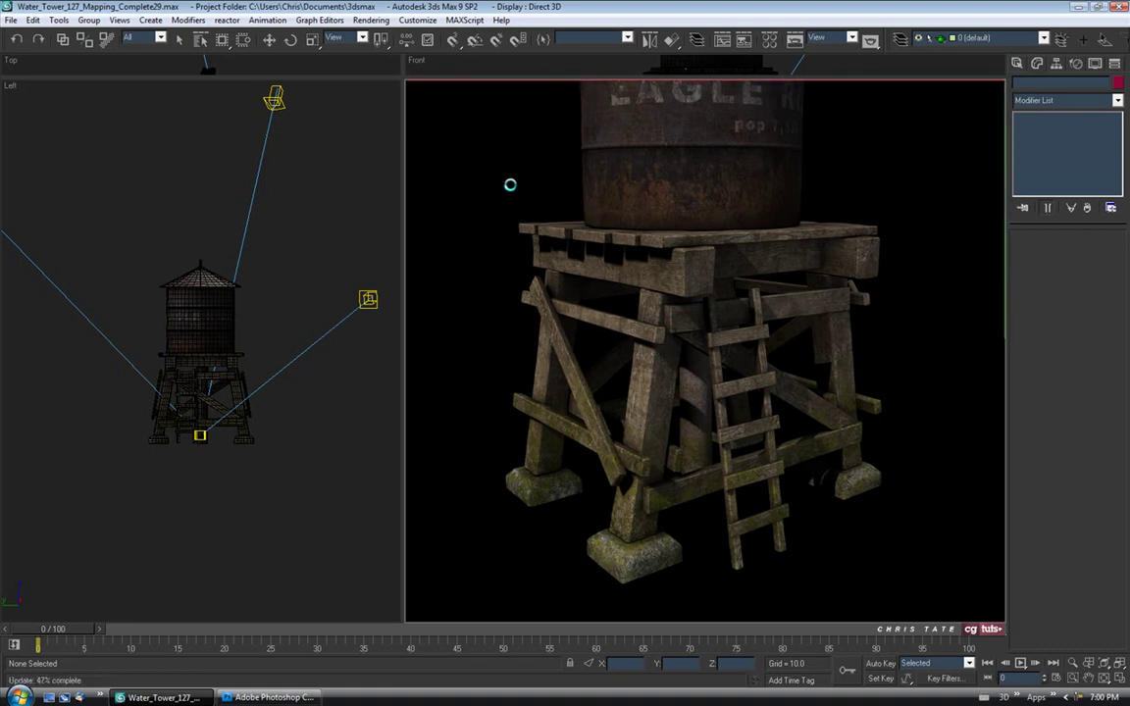
# Step: Return the Perspective viewport to shaded and zoom out to show the whole water tower
pyautogui.rightClick(427, 85)
pyautogui.click(441, 50)
pyautogui.hotkey('alt', 'z')
pyautogui.moveTo(603, 285)
pyautogui.mouseDown()
pyautogui.moveTo(659, 321)
pyautogui.moveTo(708, 297)
pyautogui.moveTo(695, 328)
pyautogui.moveTo(681, 313)
pyautogui.moveTo(713, 305)
pyautogui.moveTo(708, 312)
pyautogui.mouseUp()
# Step: Render the perspective view with ActiveShade and save as Water_Tower_127_Mapping_Complete30.max
pyautogui.rightClick(428, 86)
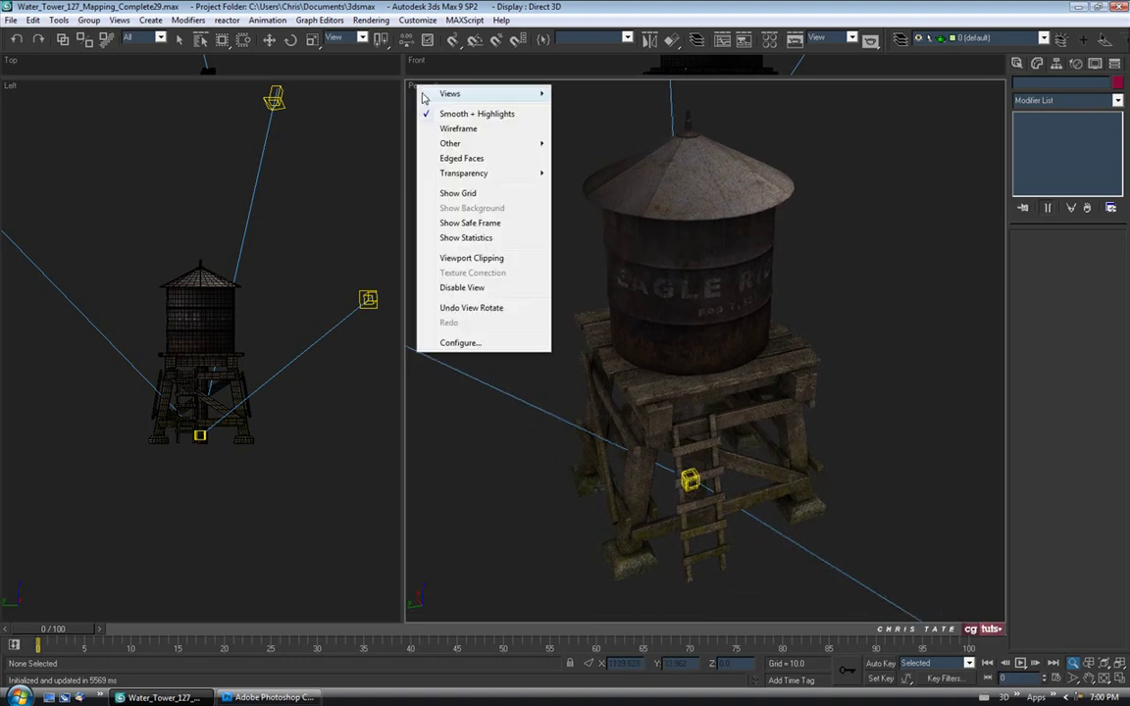
pyautogui.moveTo(461, 94)
pyautogui.click(572, 261)
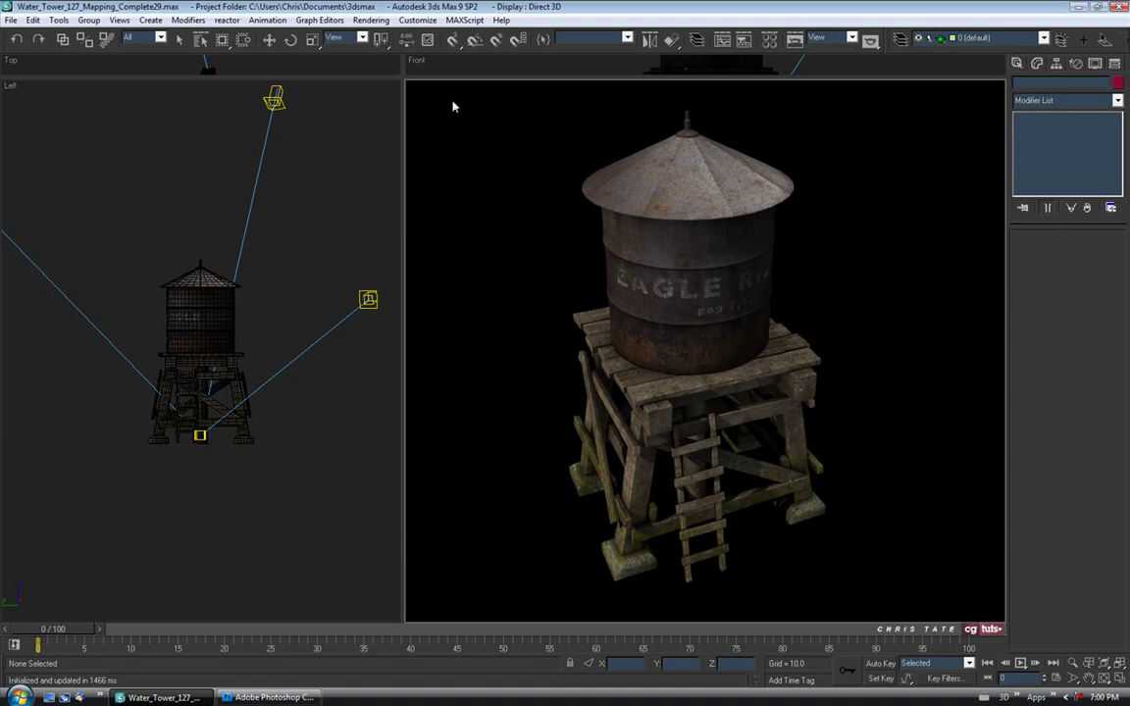
pyautogui.click(9, 20)
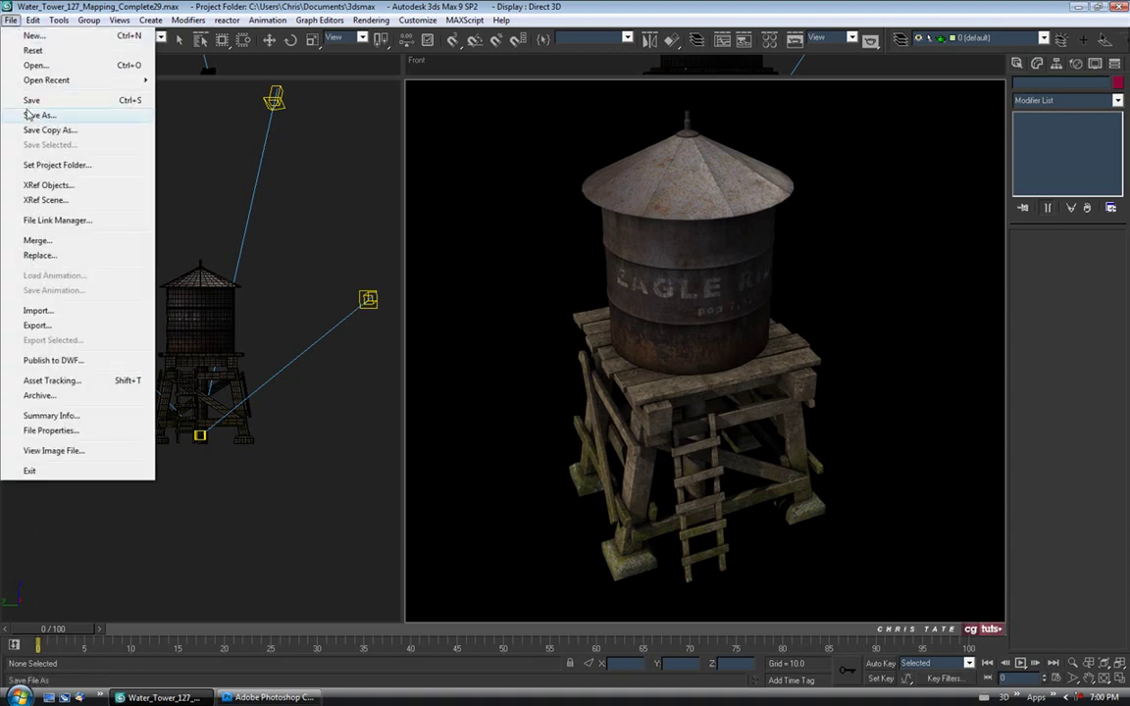
pyautogui.click(310, 459)
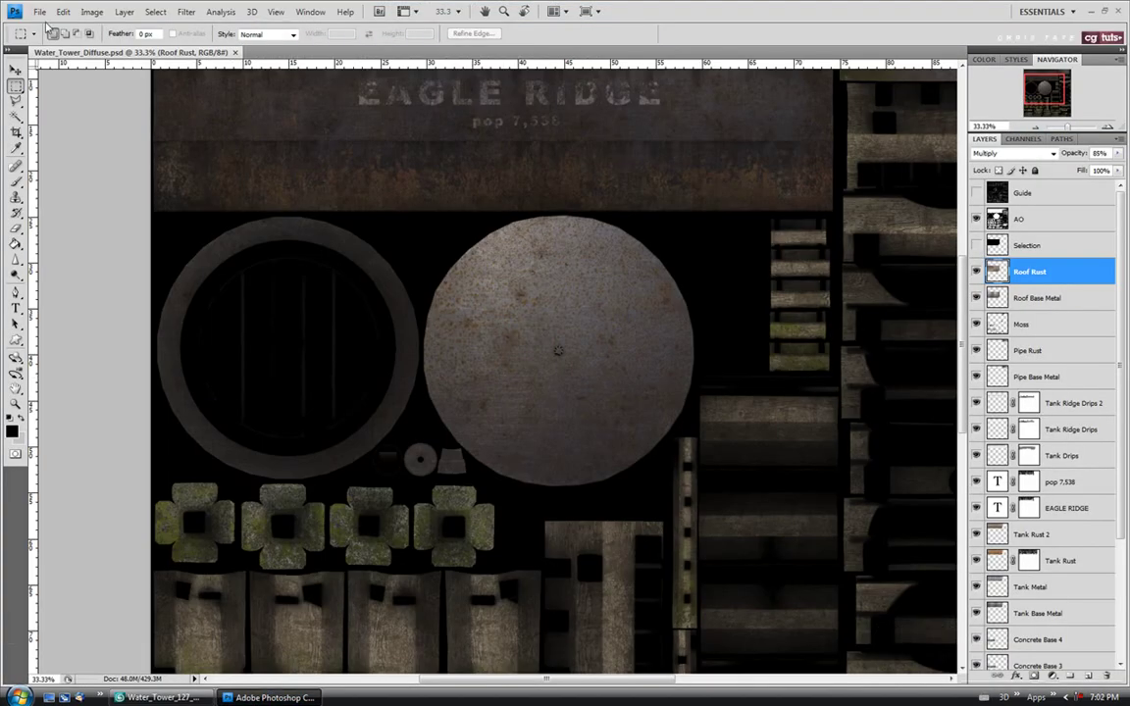
# Step: Open the Metal_2 scratched-metal image
pyautogui.click(39, 12)
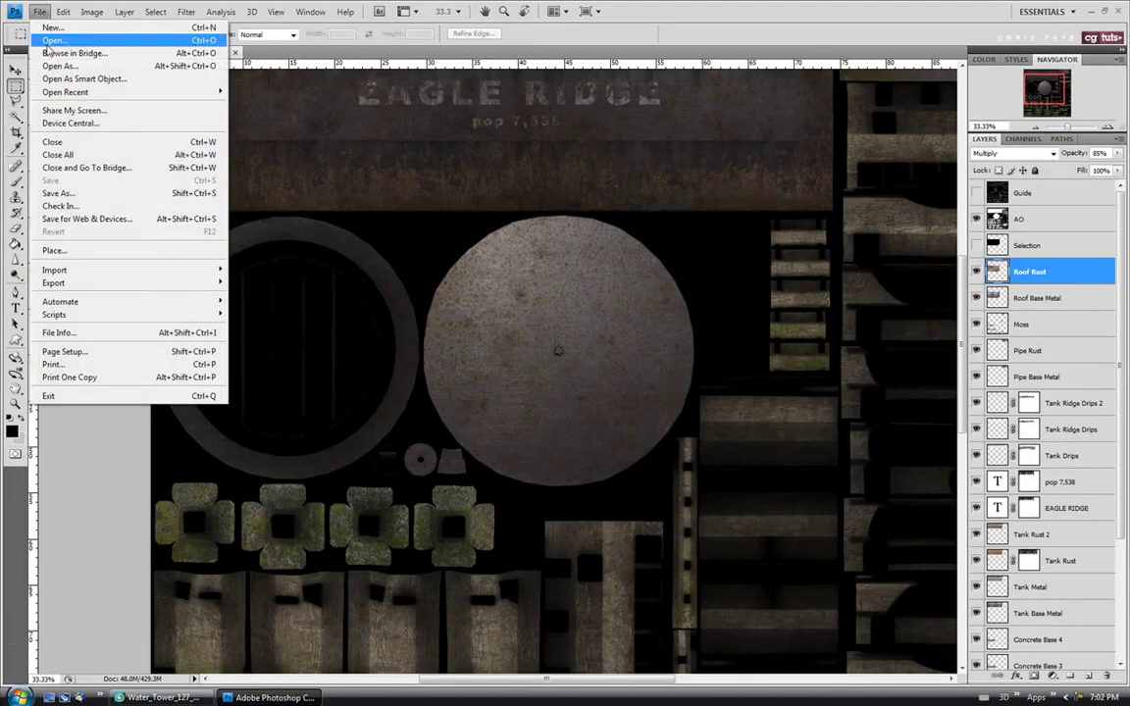
pyautogui.click(49, 37)
pyautogui.moveTo(732, 252); pyautogui.dragTo(731, 331)
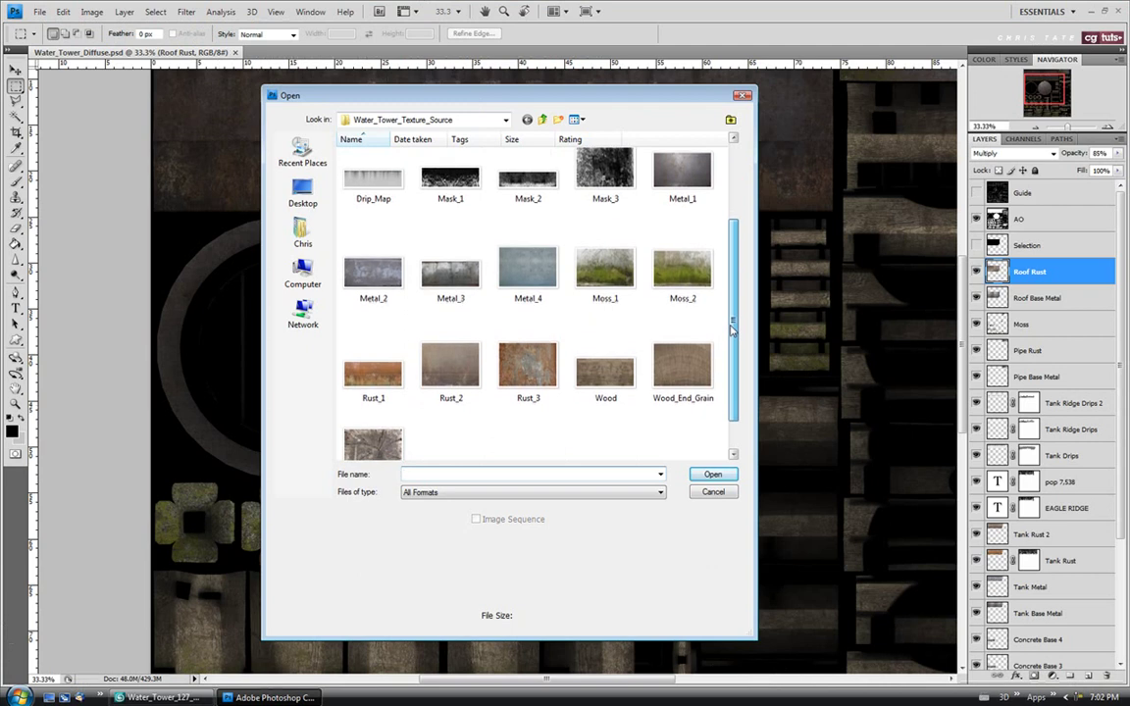
pyautogui.click(373, 269)
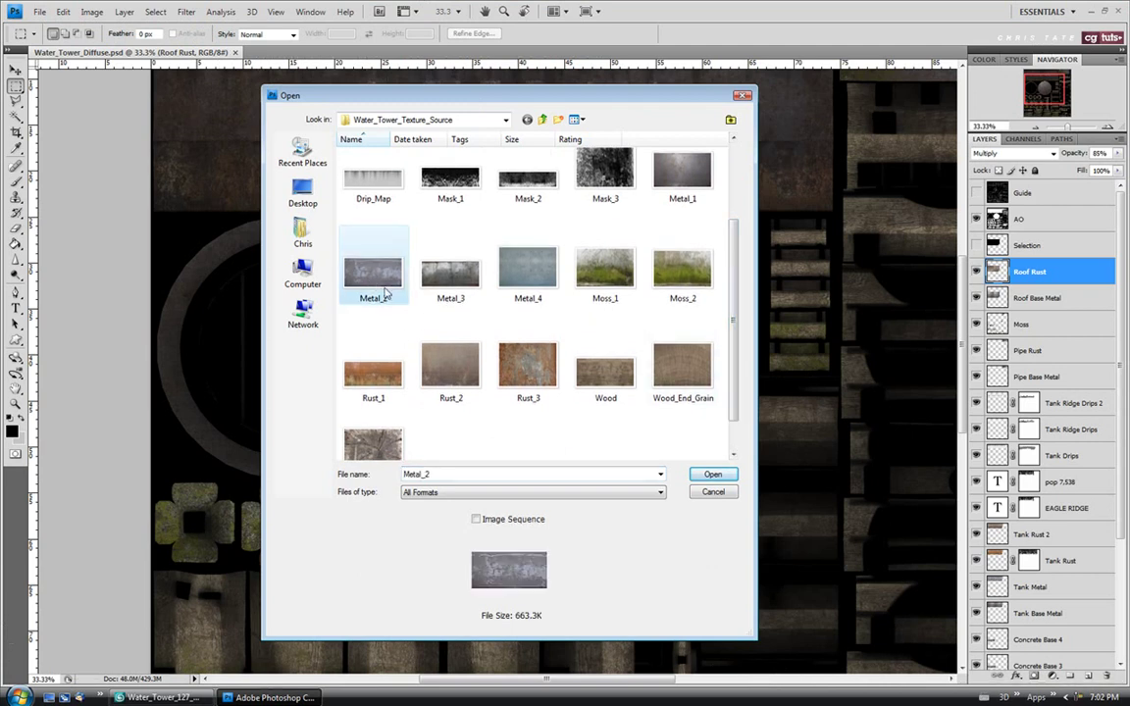
pyautogui.click(723, 474)
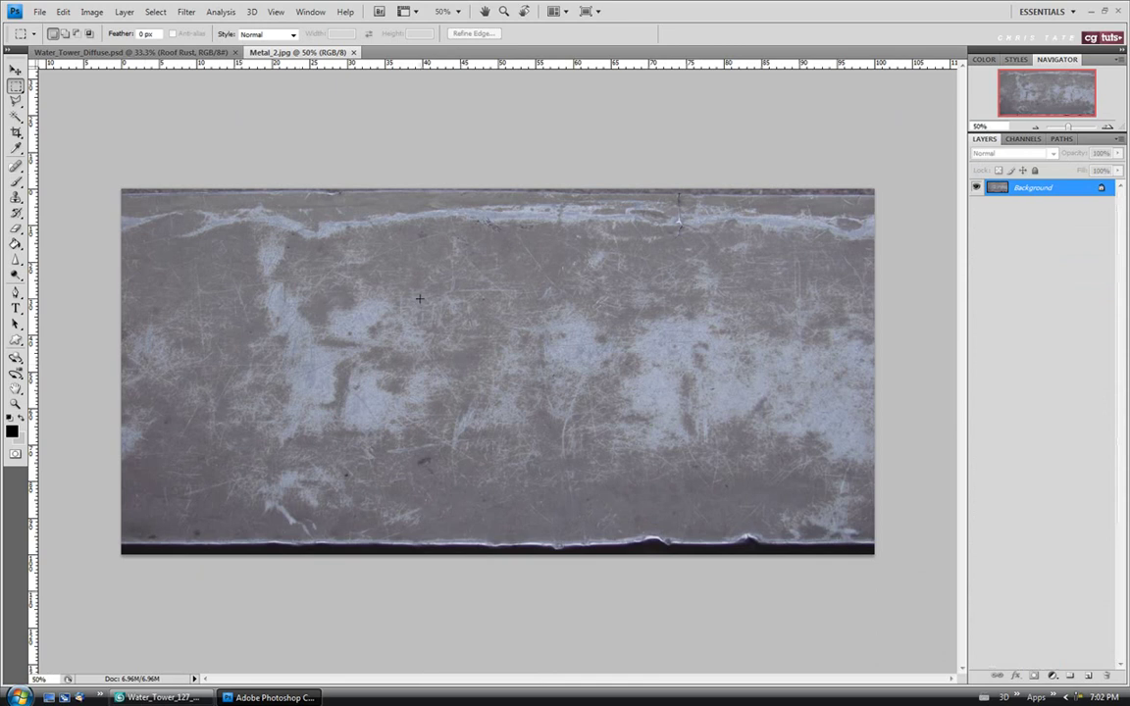
# Step: Crop Metal_2 to its right part, lowering the top edge slightly
pyautogui.click(16, 131)
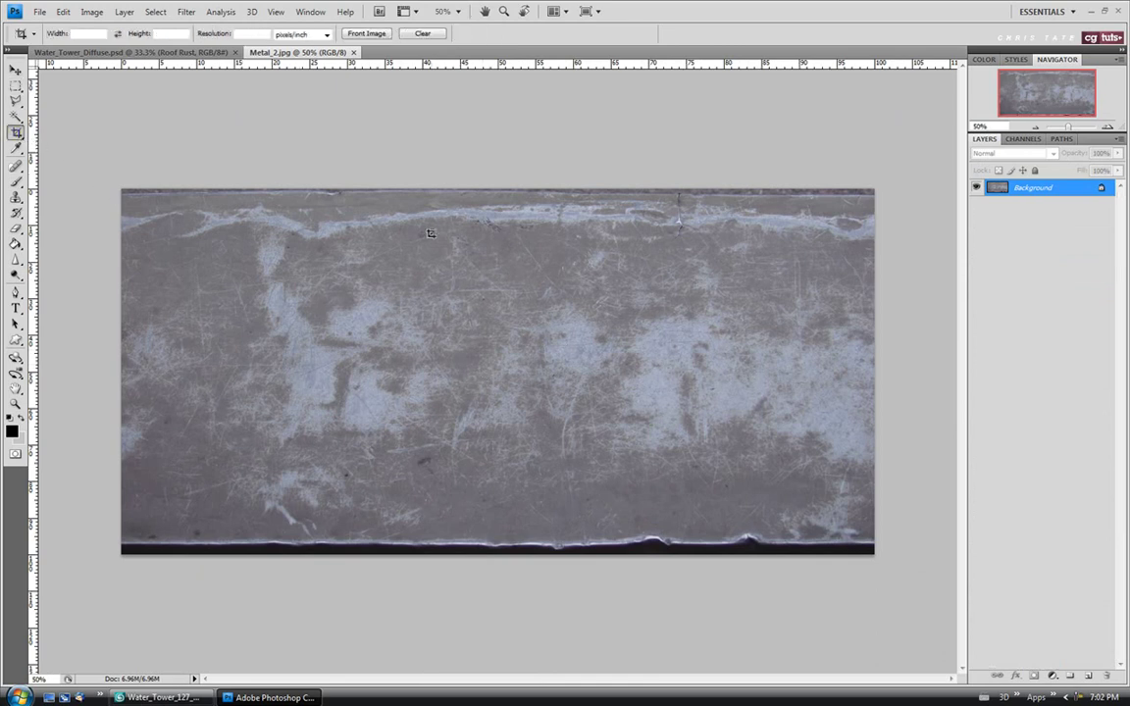
pyautogui.moveTo(434, 227); pyautogui.dragTo(870, 534)
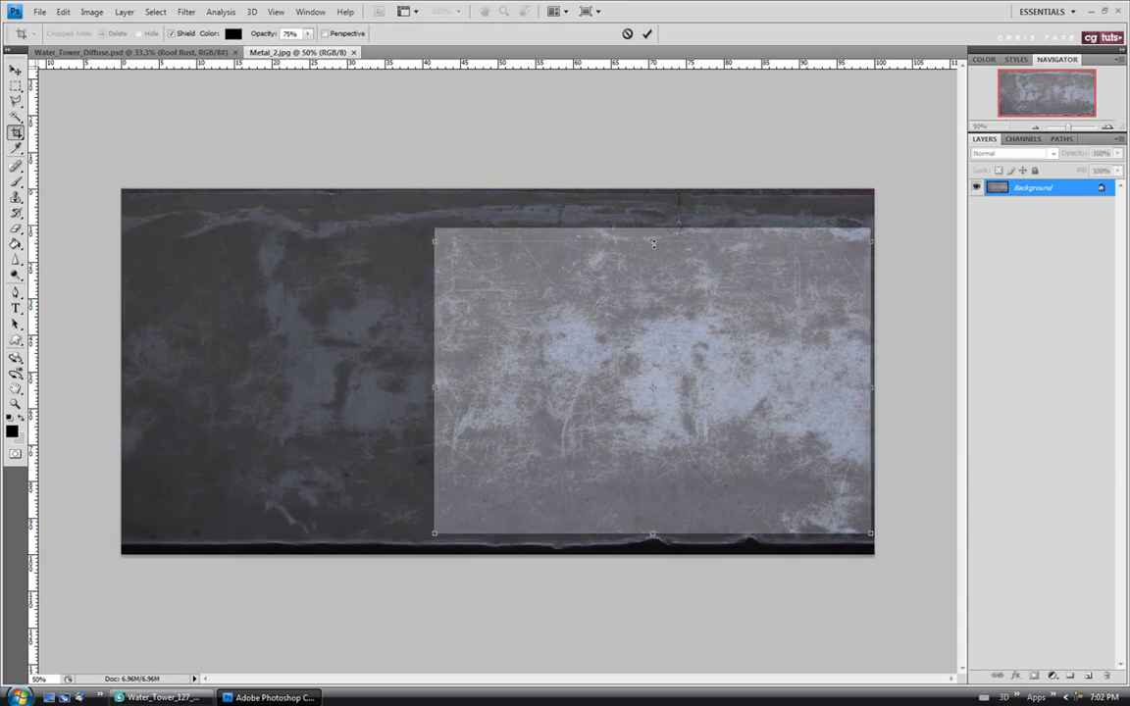
pyautogui.moveTo(653, 243); pyautogui.dragTo(653, 255)
pyautogui.press('Return')
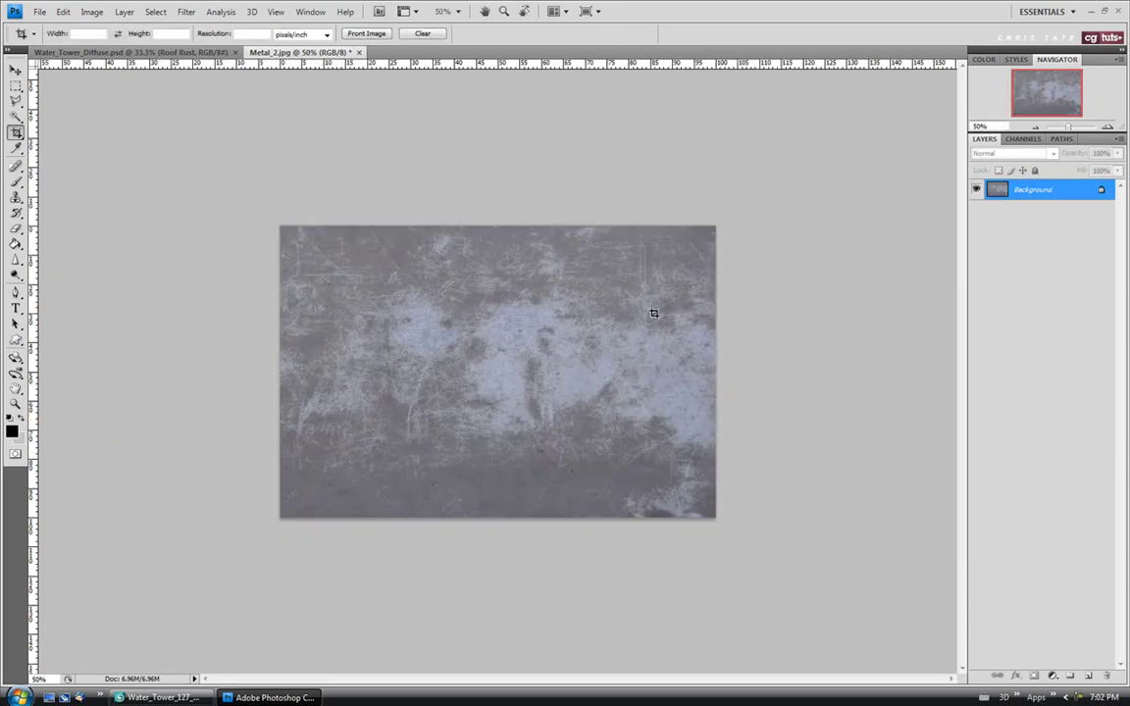
# Step: Heal the dark blemish near the bottom, copy the whole image, and close Metal_2 without saving
pyautogui.click(17, 167)
pyautogui.click(83, 165)
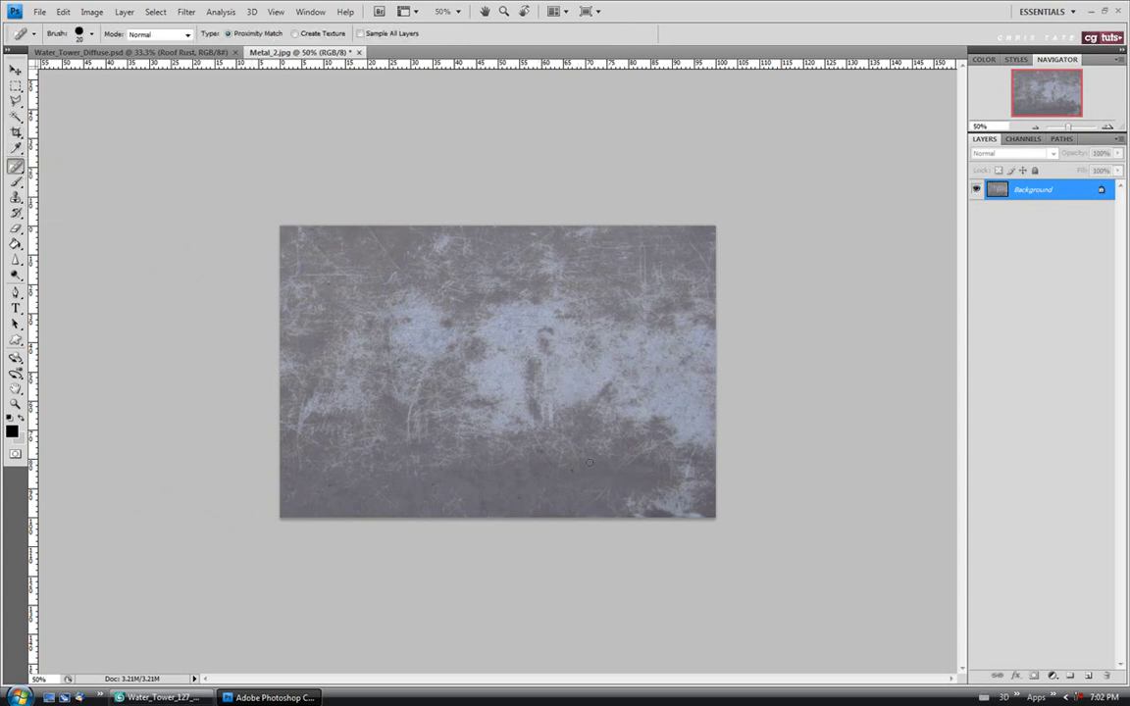
pyautogui.moveTo(543, 454); pyautogui.dragTo(545, 456)
pyautogui.hotkey('ctrl', 'a')
pyautogui.click(359, 52)
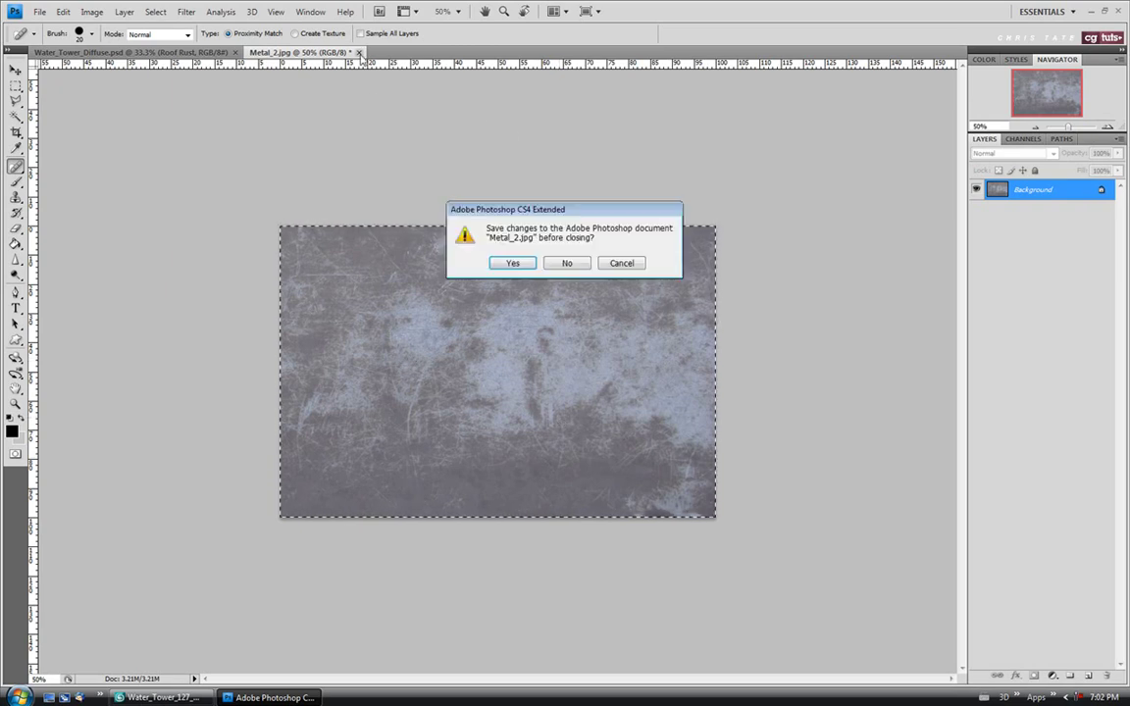
pyautogui.click(566, 262)
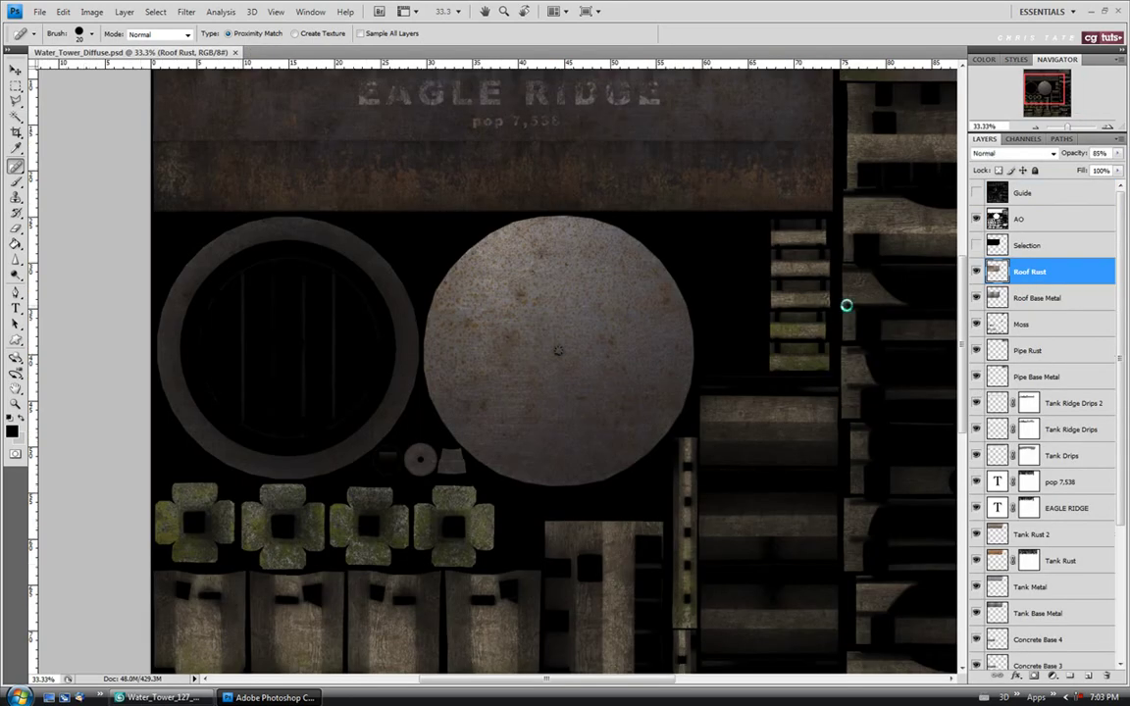
# Step: Paste the metal as Layer 2 and move it over the top of the roof circle
pyautogui.hotkey('ctrl', 'v')
pyautogui.press('v')
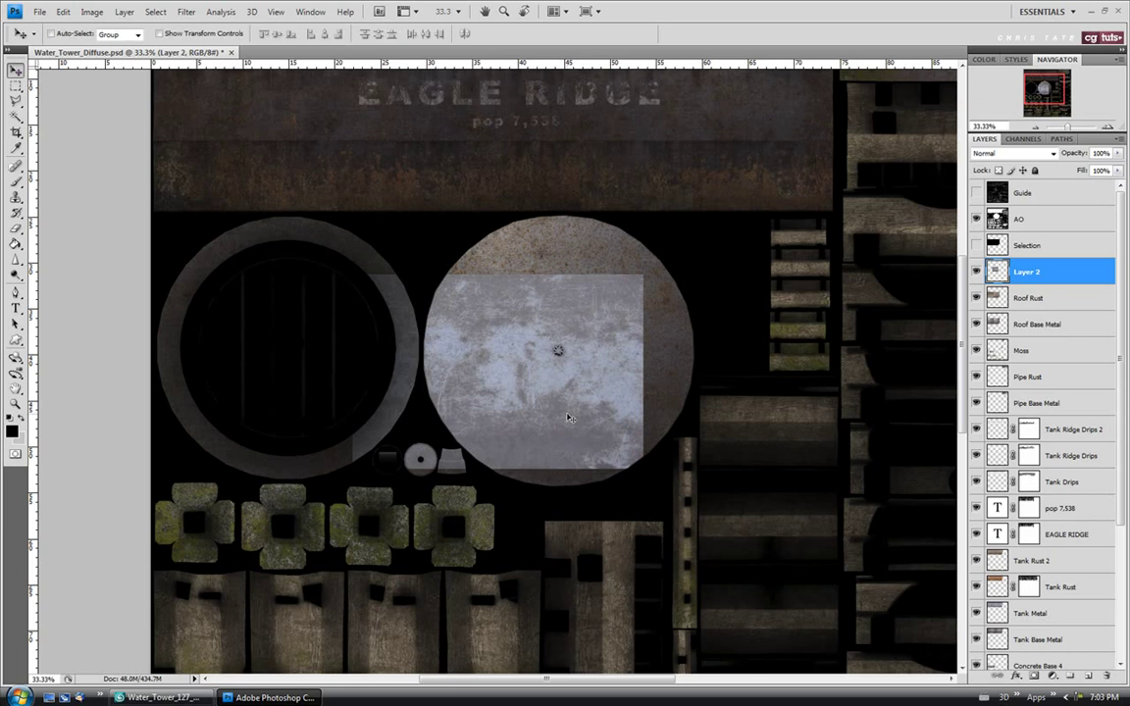
pyautogui.moveTo(527, 390); pyautogui.dragTo(584, 321)
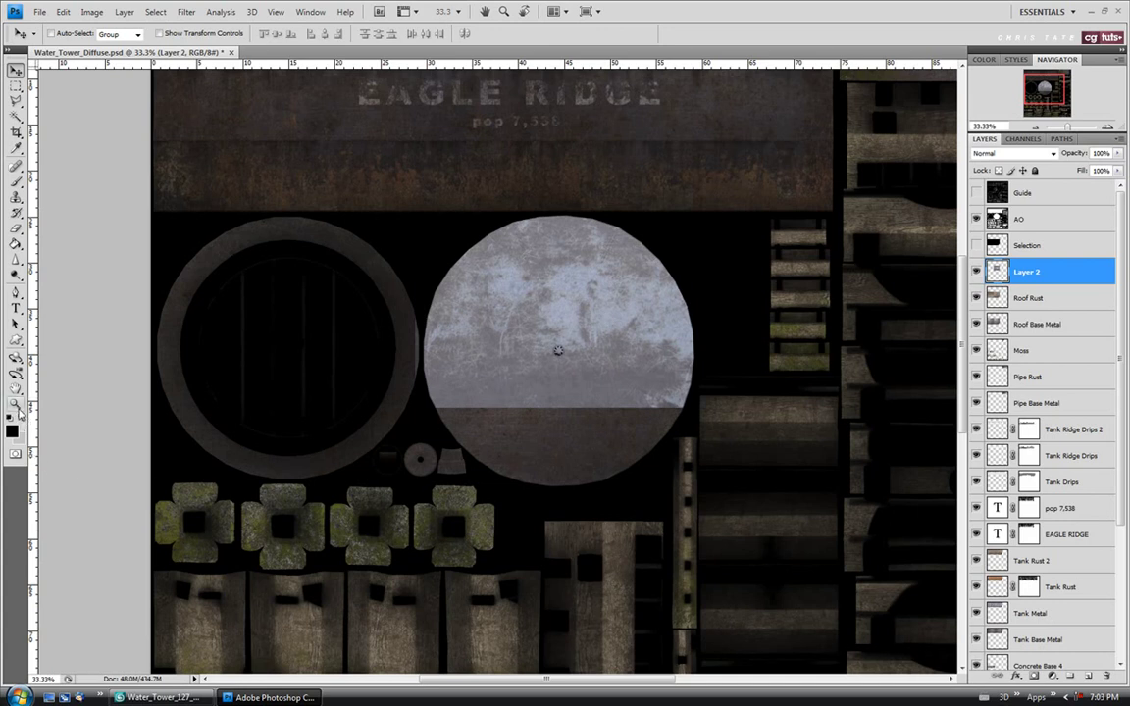
# Step: At 50% zoom, nudge Layer 2 up slightly, then paste a second copy as Layer 3
pyautogui.click(16, 403)
pyautogui.click(615, 363)
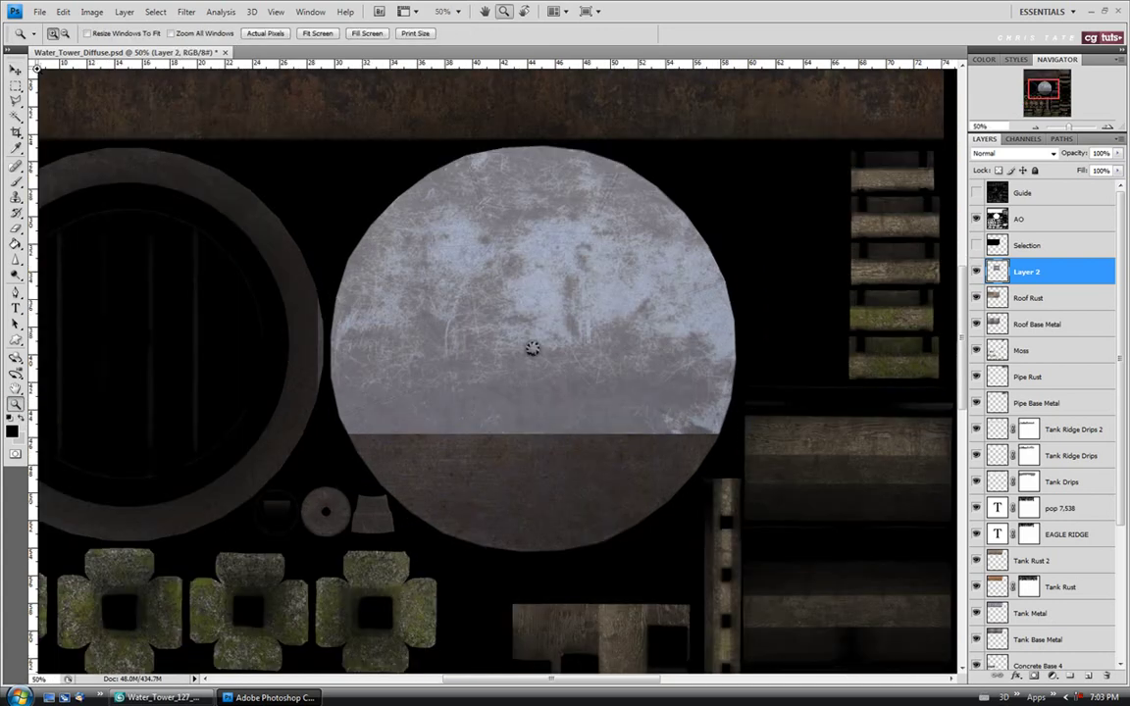
pyautogui.click(16, 69)
pyautogui.moveTo(502, 331)
pyautogui.mouseDown()
pyautogui.moveTo(508, 303)
pyautogui.moveTo(499, 334)
pyautogui.mouseUp()
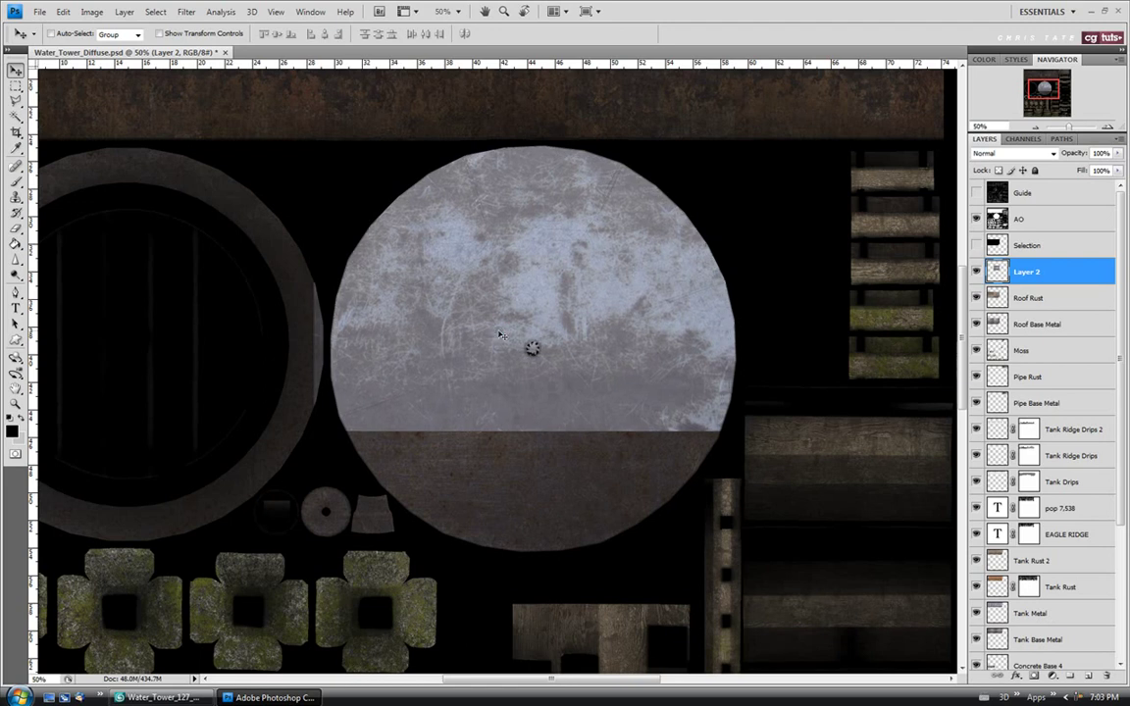
pyautogui.hotkey('ctrl', 'v')
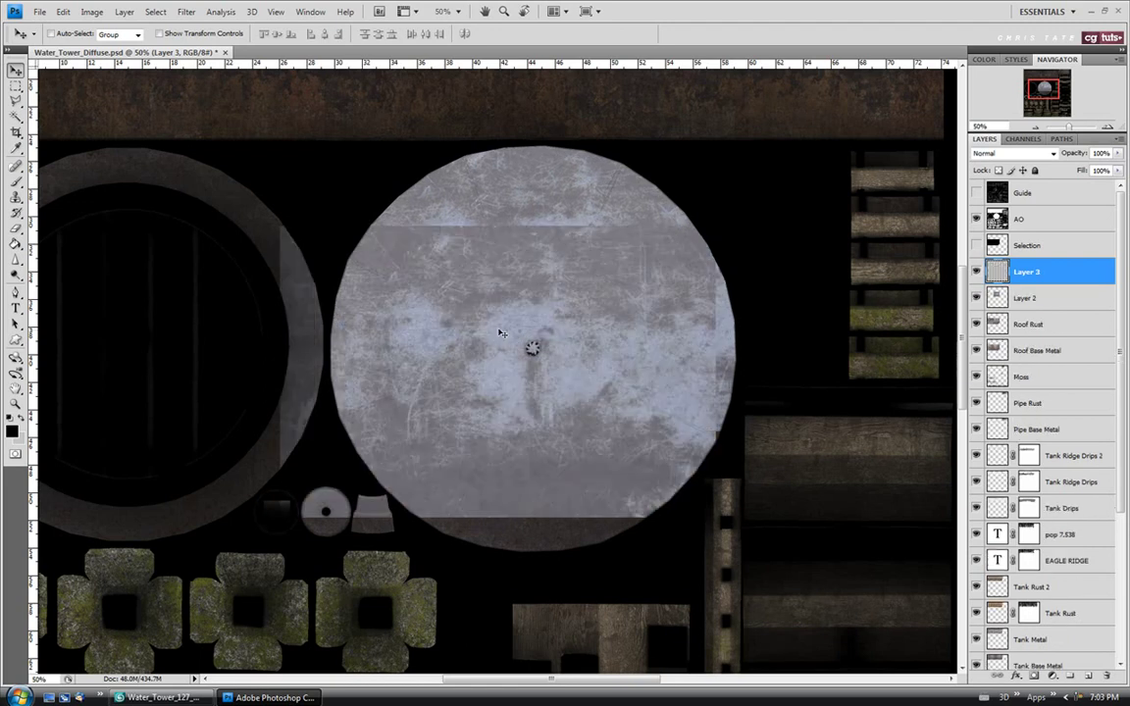
# Step: Move Layer 3 down and flip it vertically to cover the roof circle's lower half
pyautogui.moveTo(455, 296); pyautogui.dragTo(530, 448)
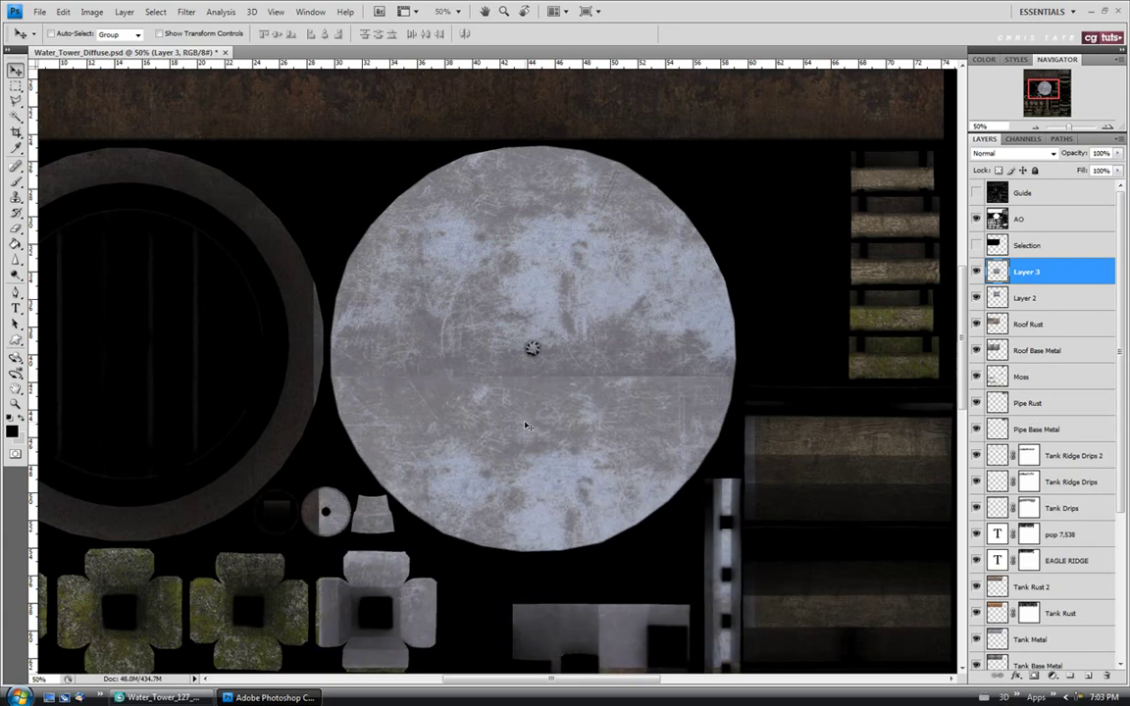
pyautogui.hotkey('ctrl', 't')
pyautogui.rightClick(525, 424)
pyautogui.click(569, 669)
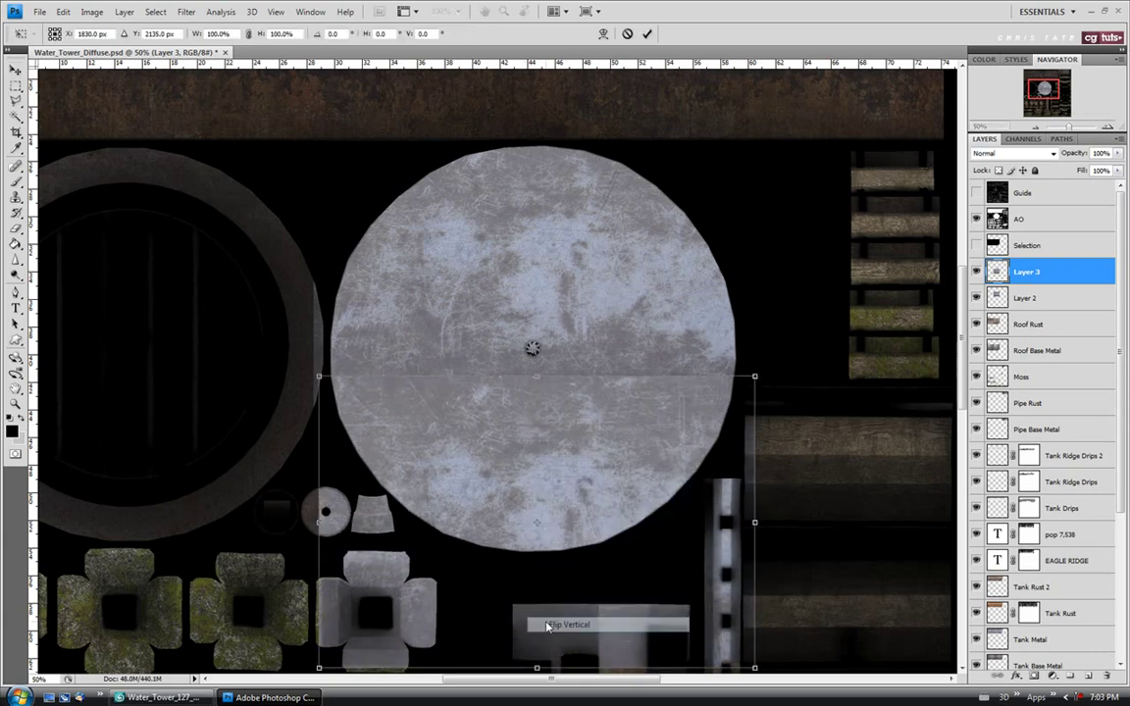
pyautogui.moveTo(539, 426)
pyautogui.mouseDown()
pyautogui.moveTo(545, 437)
pyautogui.moveTo(552, 426)
pyautogui.moveTo(544, 413)
pyautogui.mouseUp()
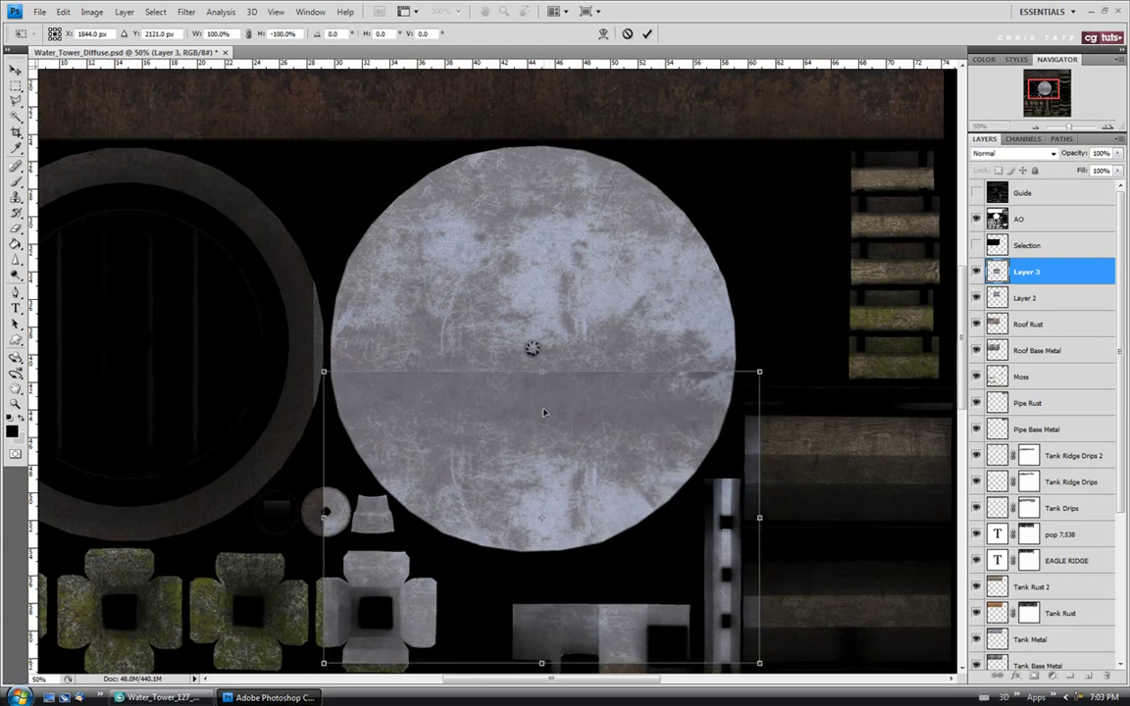
pyautogui.press('Return')
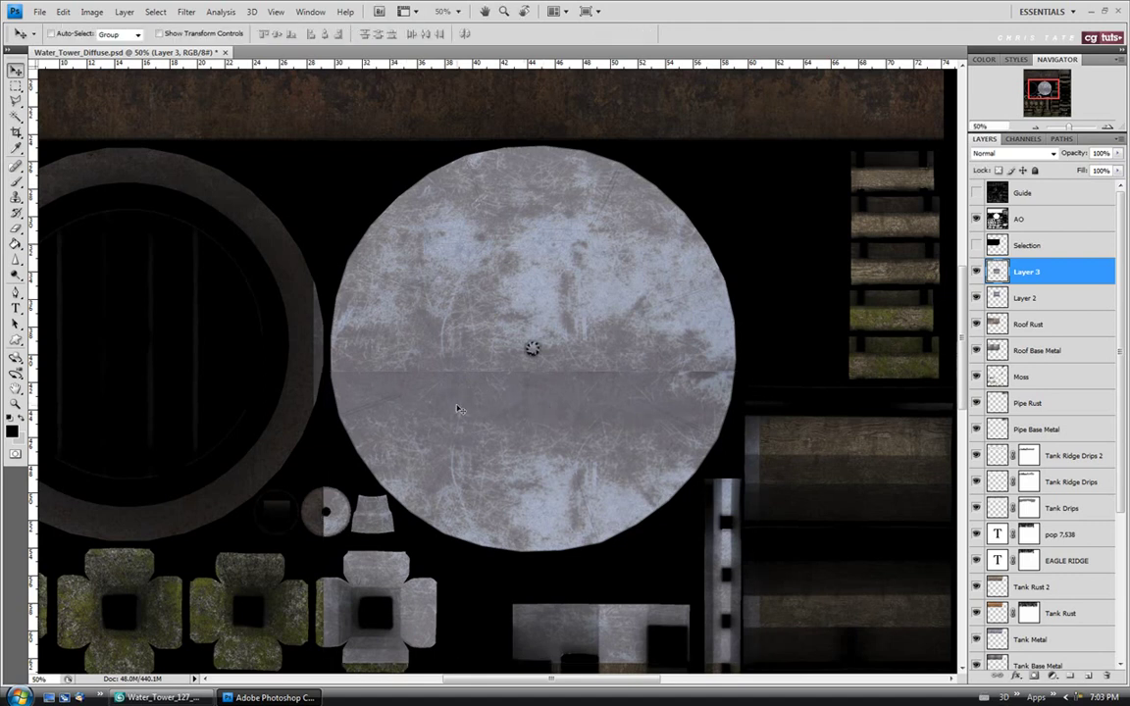
pyautogui.press('z')
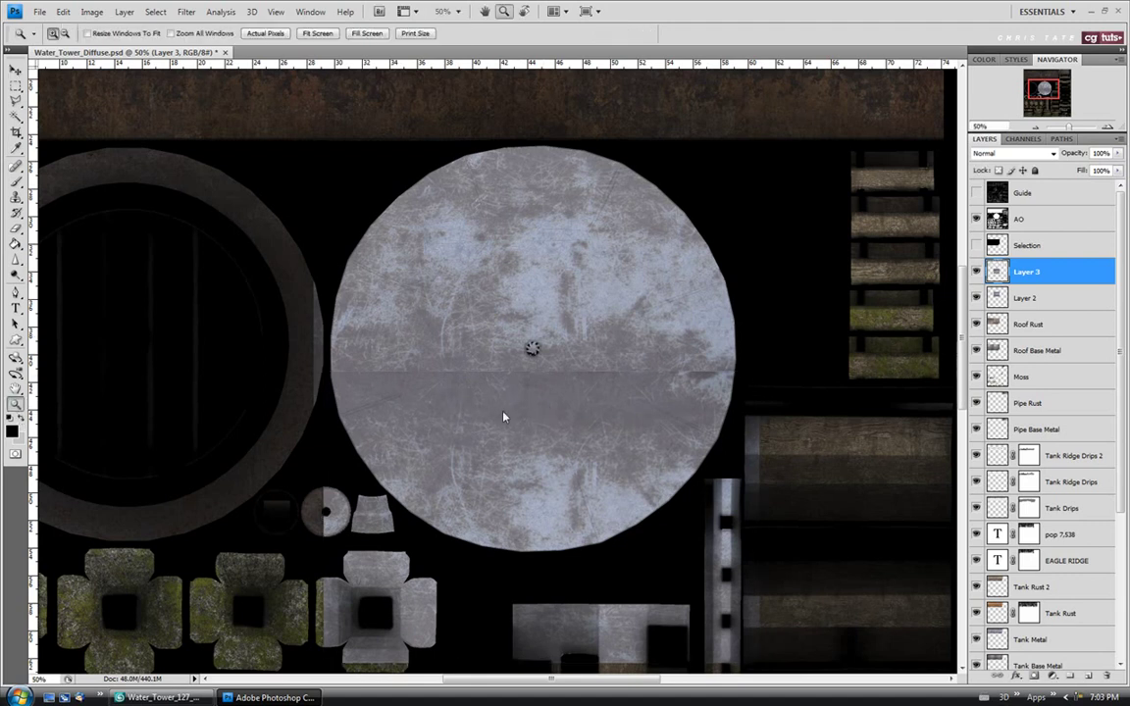
pyautogui.click(455, 377)
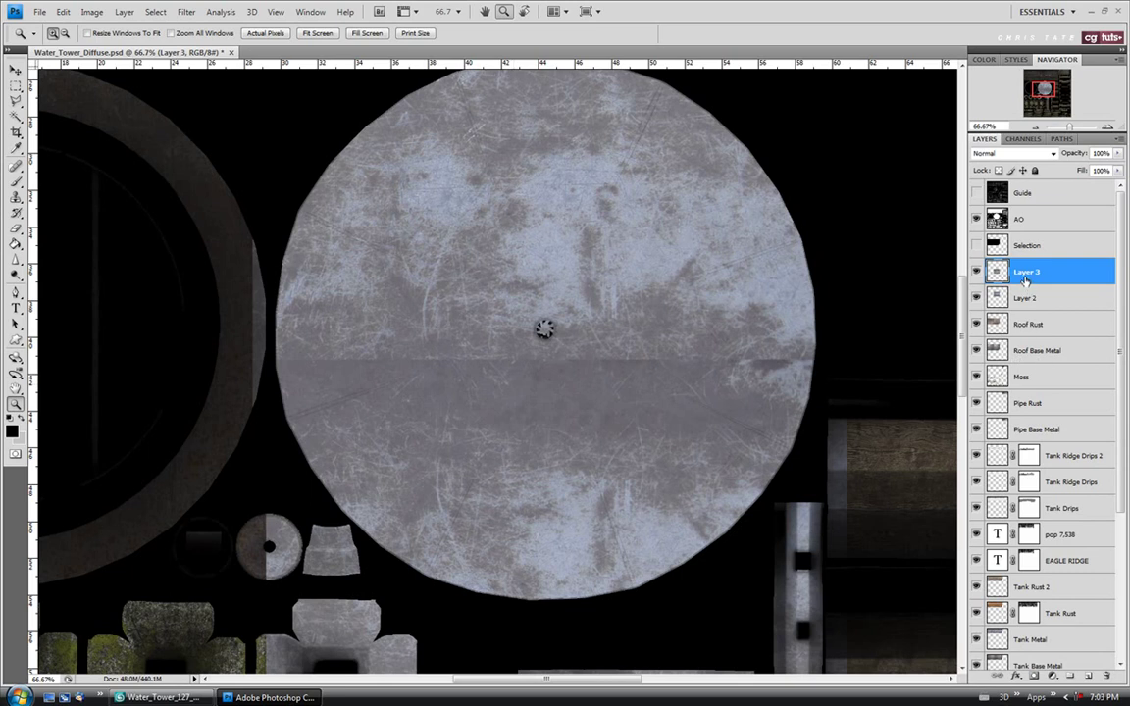
# Step: Add a layer mask to Layer 3, brush out the middle seam, and select Layer 2 too
pyautogui.click(1034, 675)
pyautogui.click(16, 181)
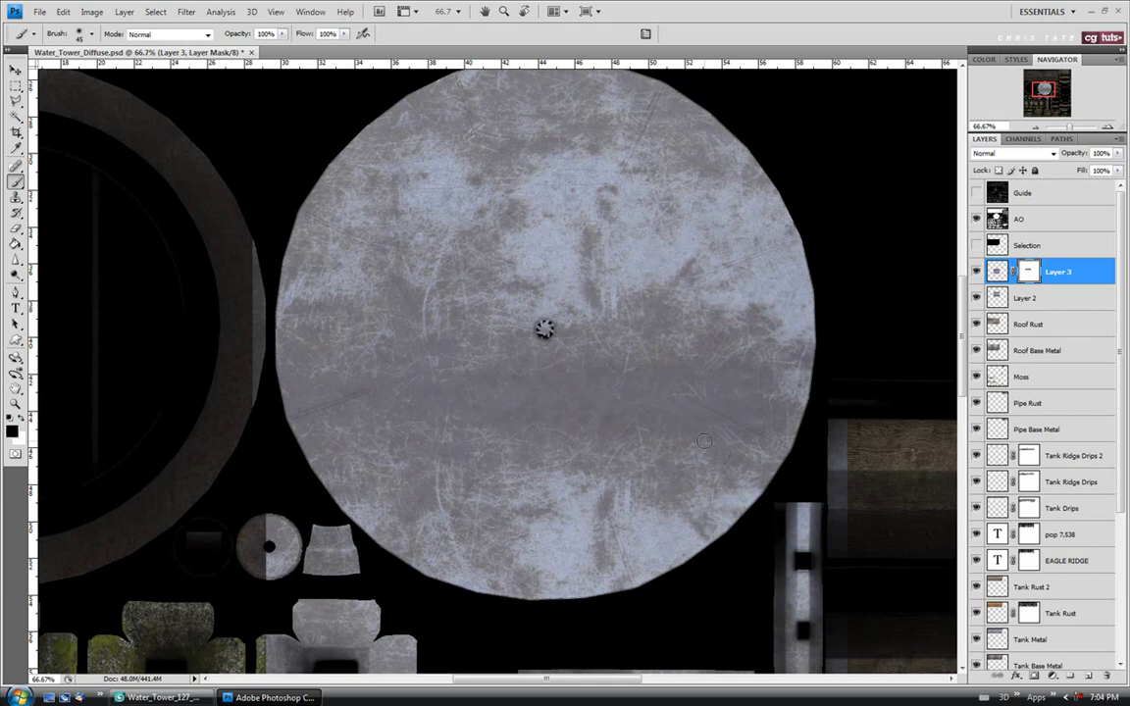
pyautogui.keyDown('shift'); pyautogui.click(1041, 302); pyautogui.keyUp('shift')
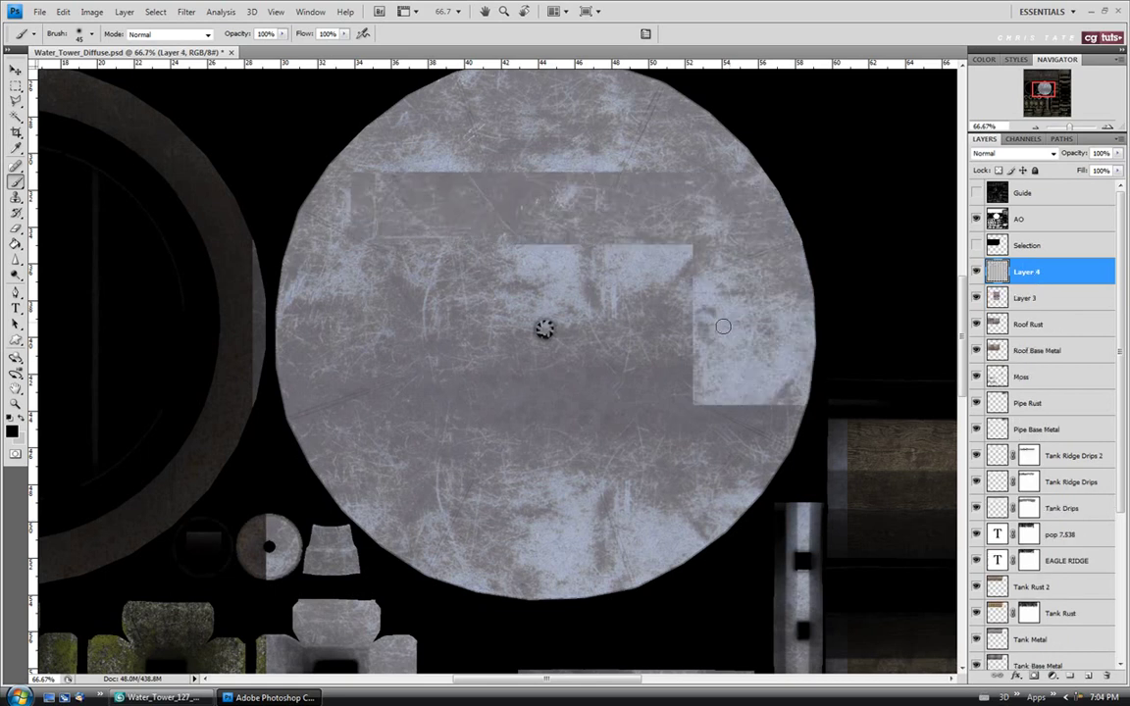
# Step: At 33.3% zoom, toggle the AO and Guide layers to check the metal against the UVs
pyautogui.click(15, 69)
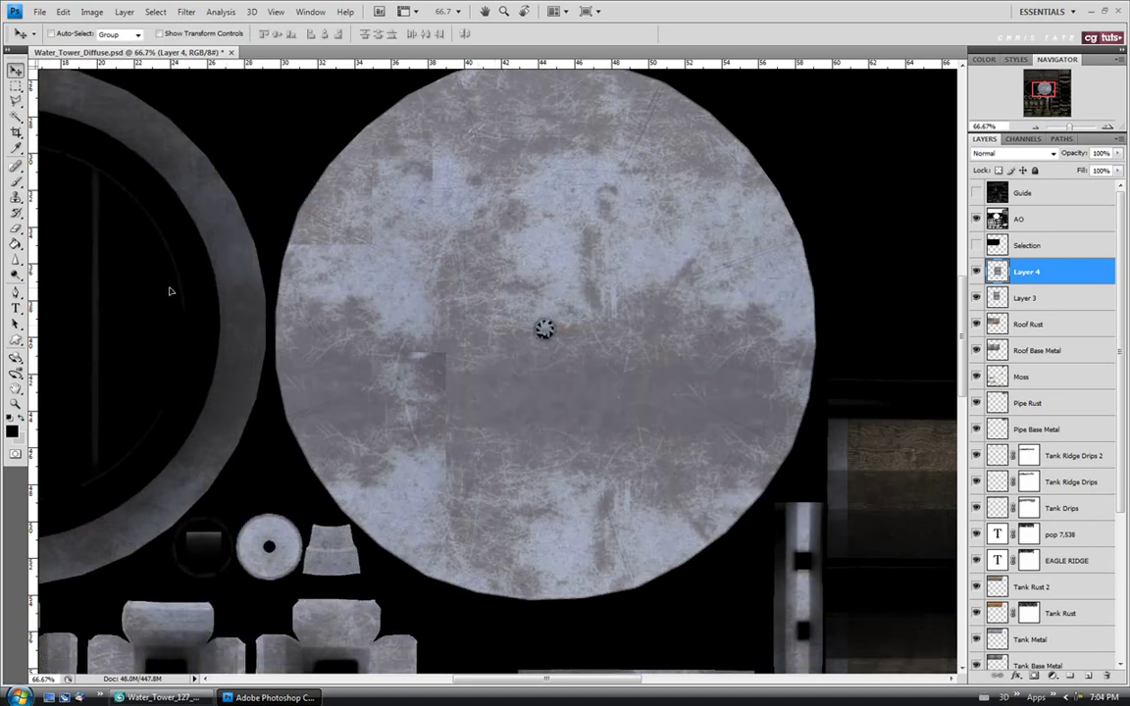
pyautogui.press('z')
pyautogui.rightClick(242, 249)
pyautogui.click(259, 315)
pyautogui.press('v')
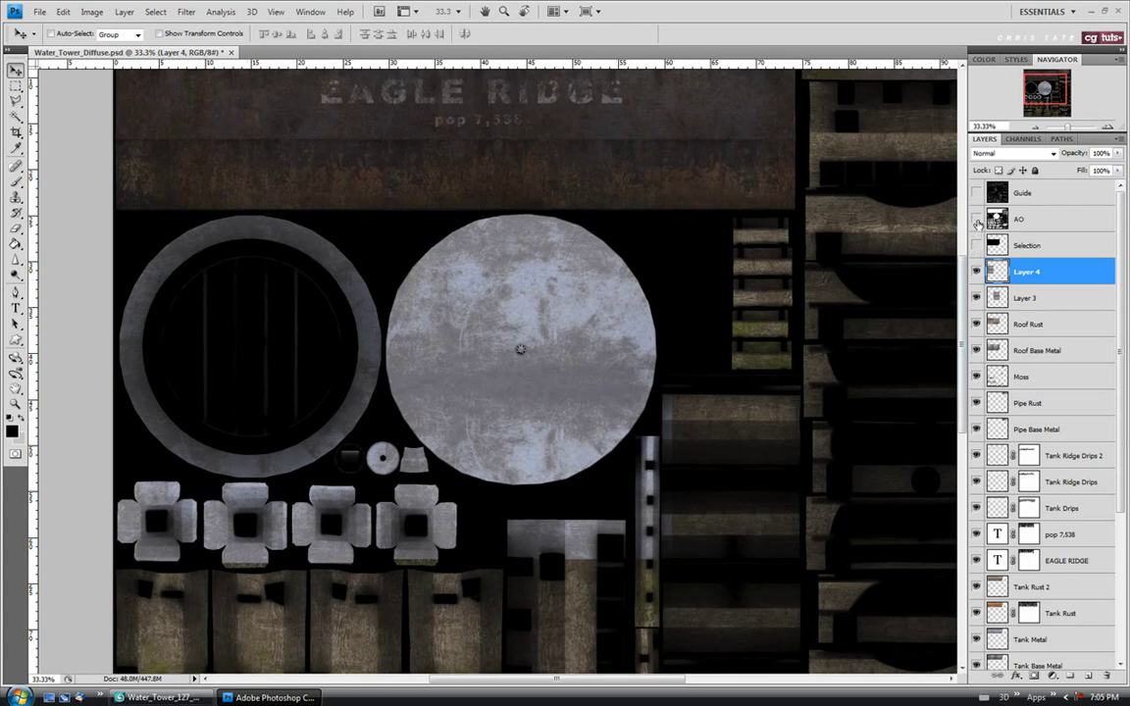
pyautogui.click(975, 219)
pyautogui.click(977, 220)
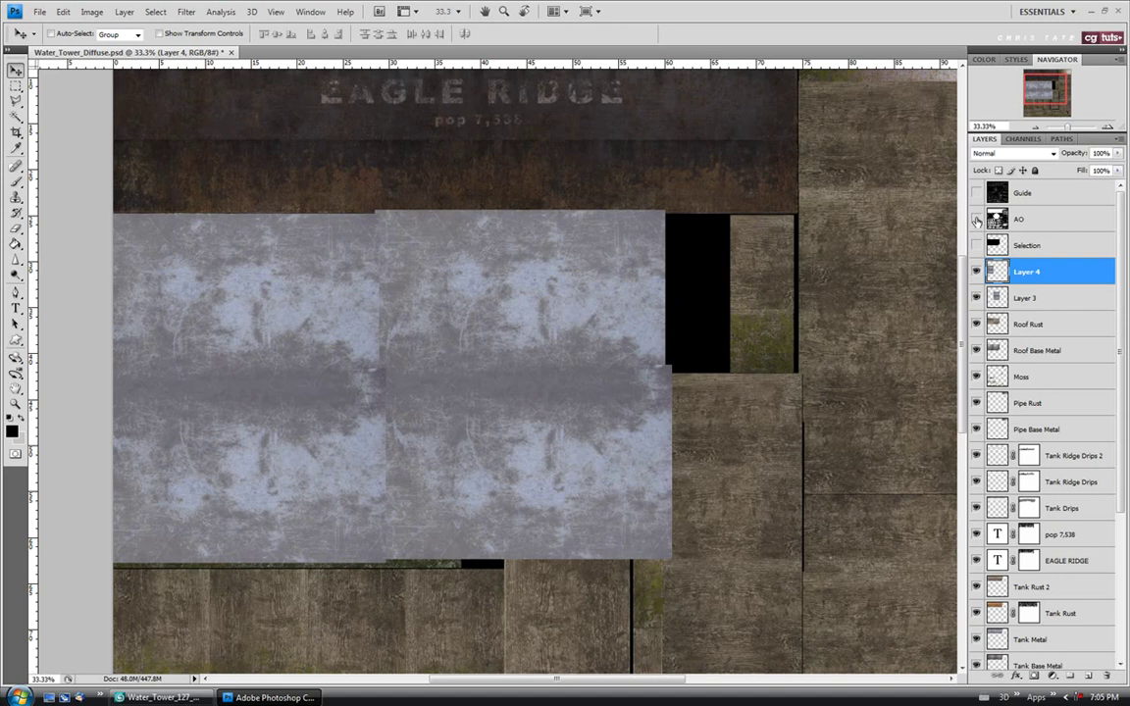
pyautogui.click(976, 194)
pyautogui.click(976, 219)
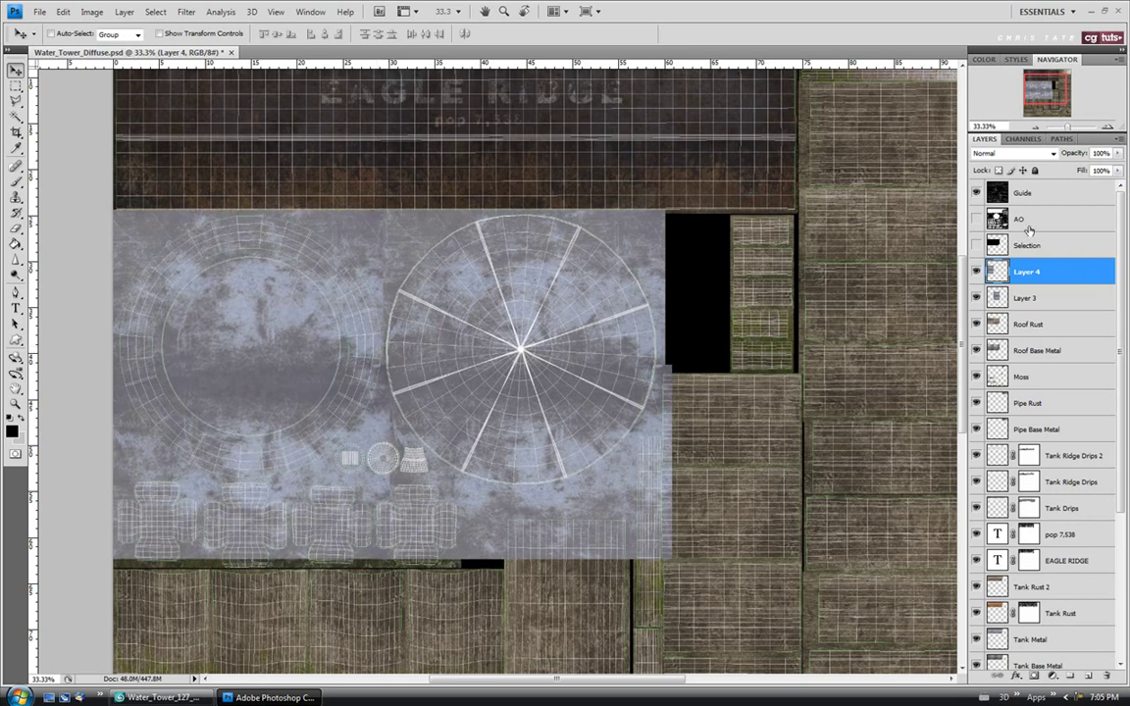
pyautogui.click(976, 220)
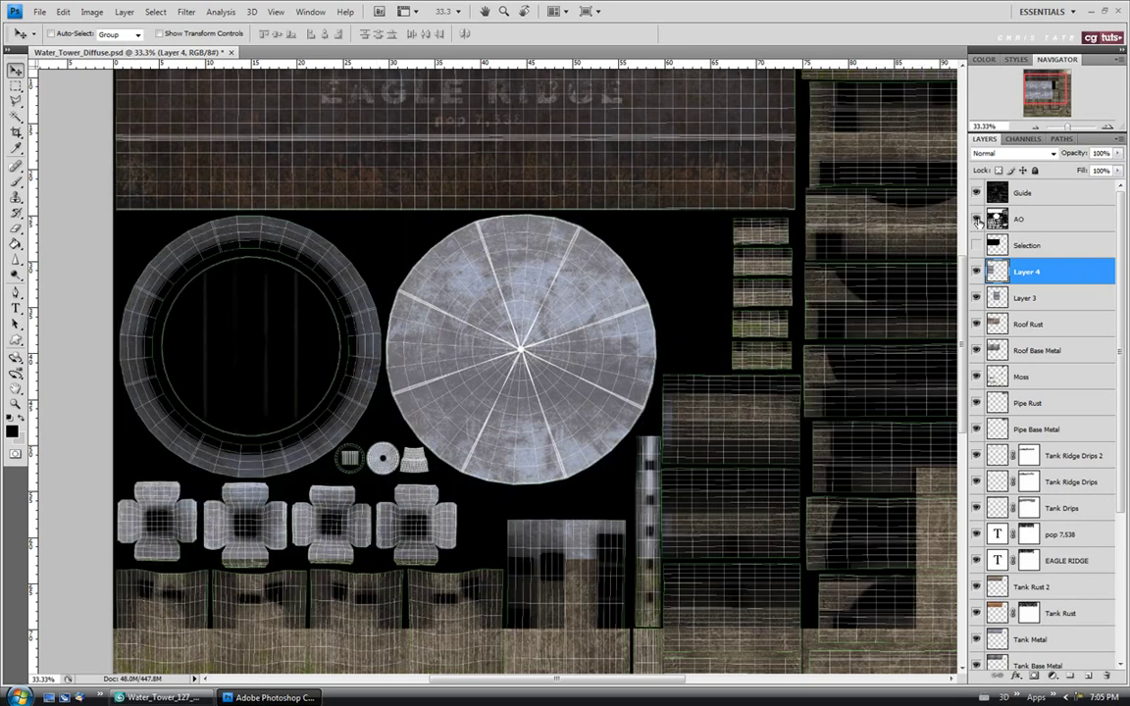
pyautogui.click(976, 194)
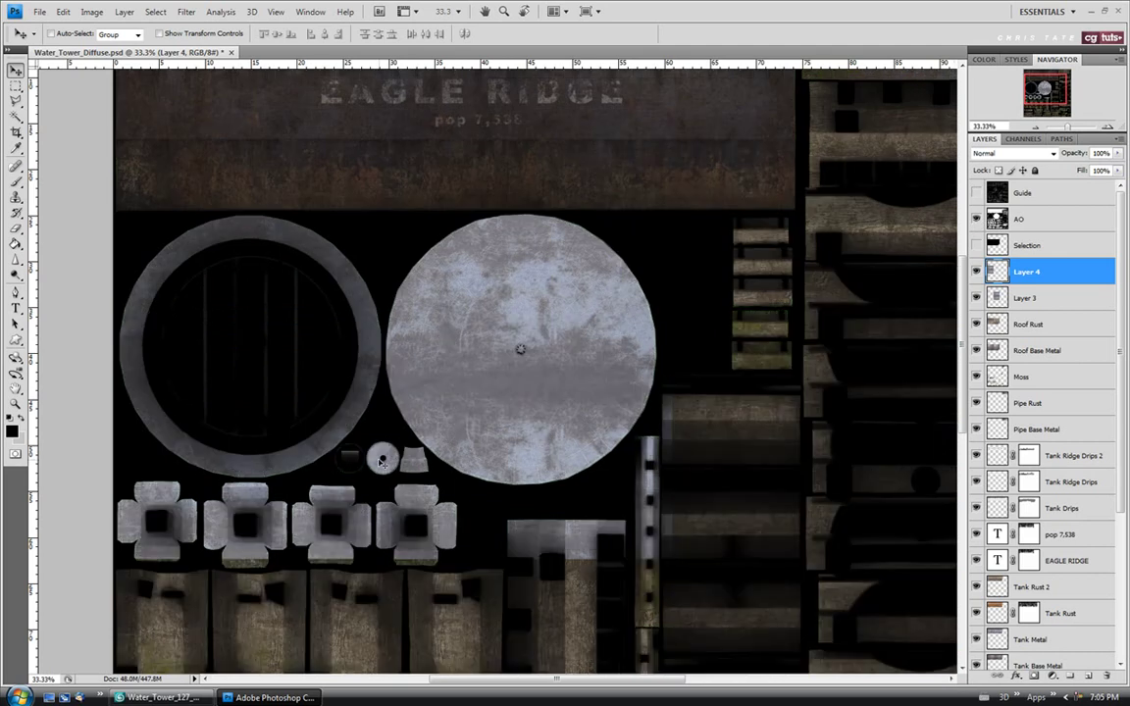
# Step: Merge Layer 3 into Layer 4 and spot-heal two blemishes on the small disc at 100%
pyautogui.keyDown('shift'); pyautogui.click(1041, 298); pyautogui.keyUp('shift')
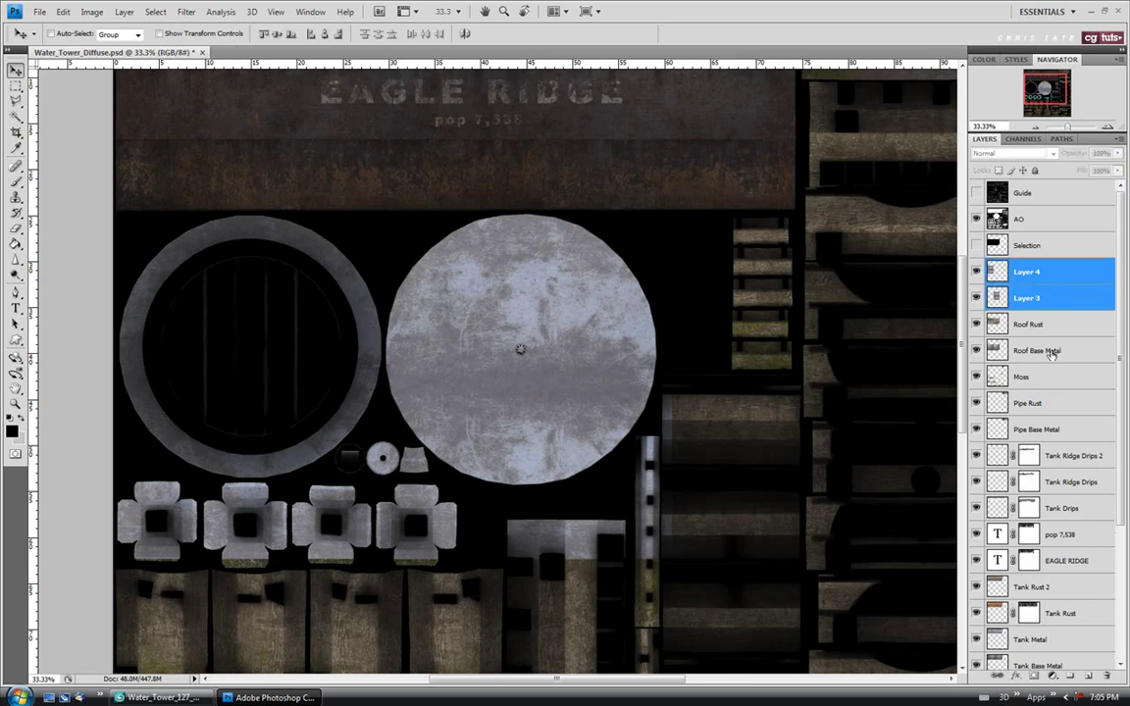
pyautogui.hotkey('ctrl', 'e')
pyautogui.click(16, 403)
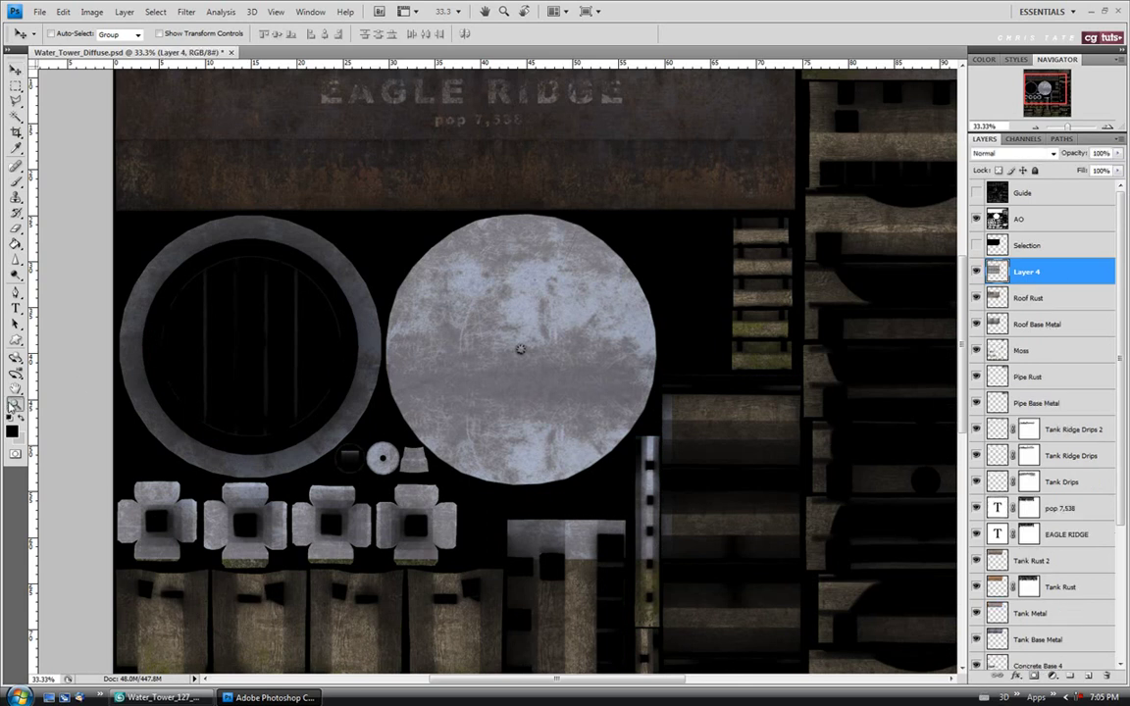
pyautogui.click(378, 467)
pyautogui.click(387, 449)
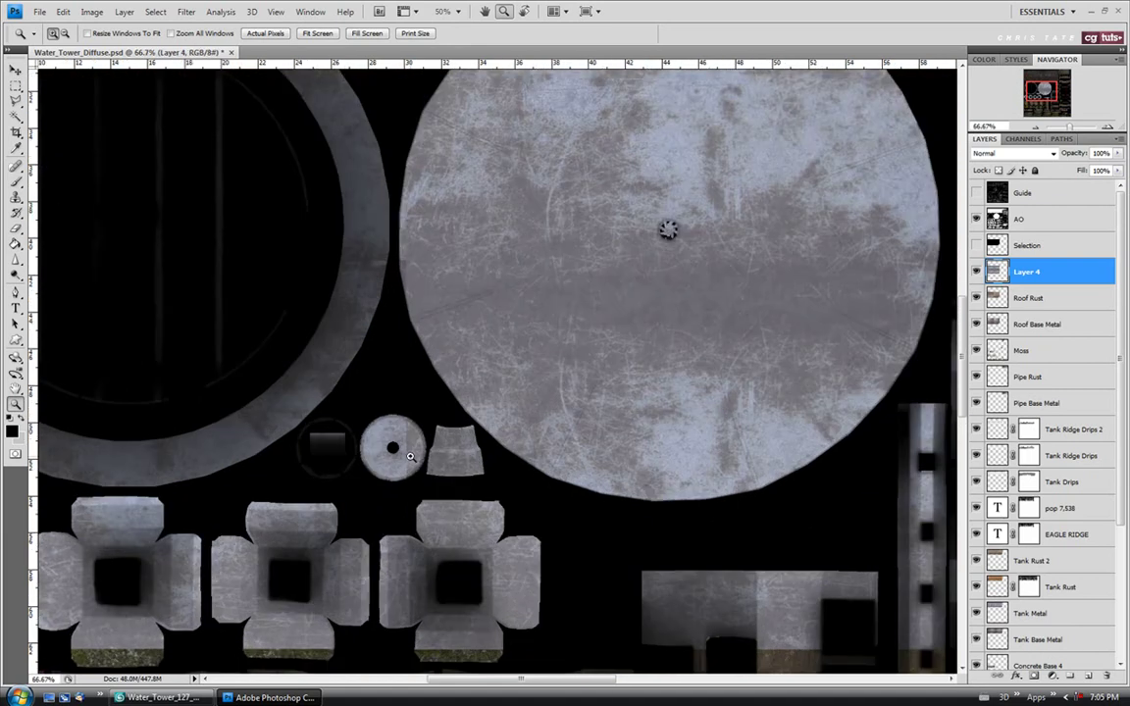
pyautogui.click(402, 439)
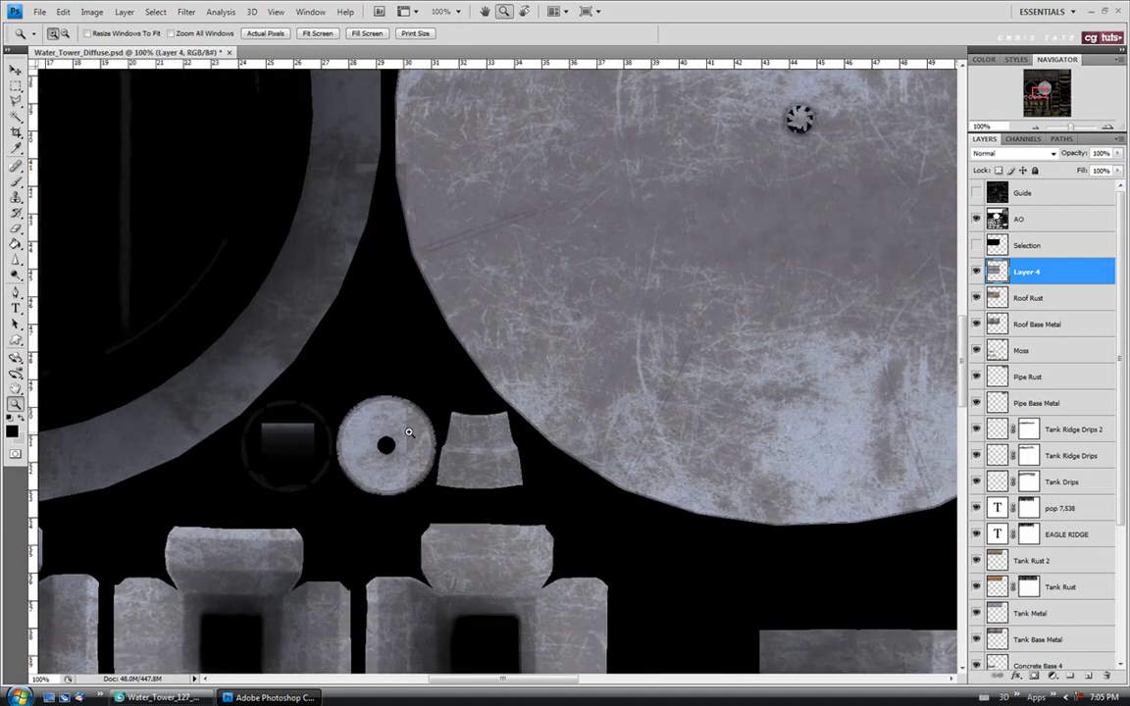
pyautogui.click(22, 164)
pyautogui.moveTo(406, 408); pyautogui.dragTo(405, 489)
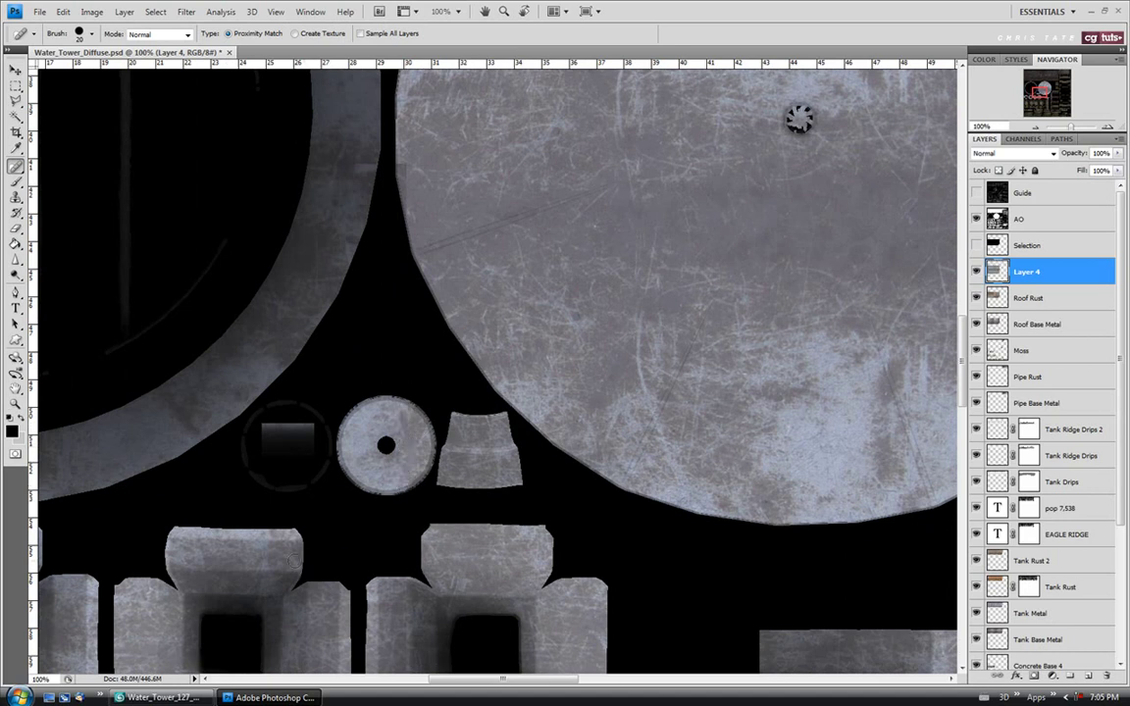
pyautogui.moveTo(378, 392); pyautogui.dragTo(374, 416)
pyautogui.click(1029, 245)
# Step: Magic-wand the areas outside the roof pieces, delete them from Layer 4, and deselect
pyautogui.press('z')
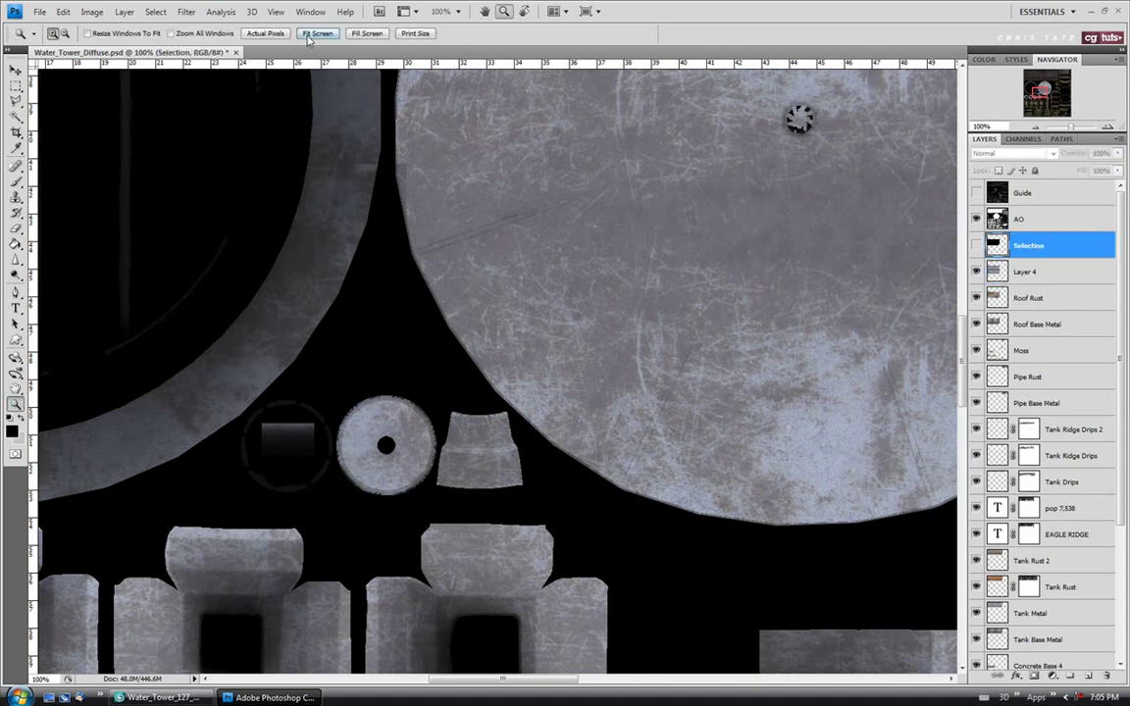
pyautogui.click(314, 32)
pyautogui.click(16, 115)
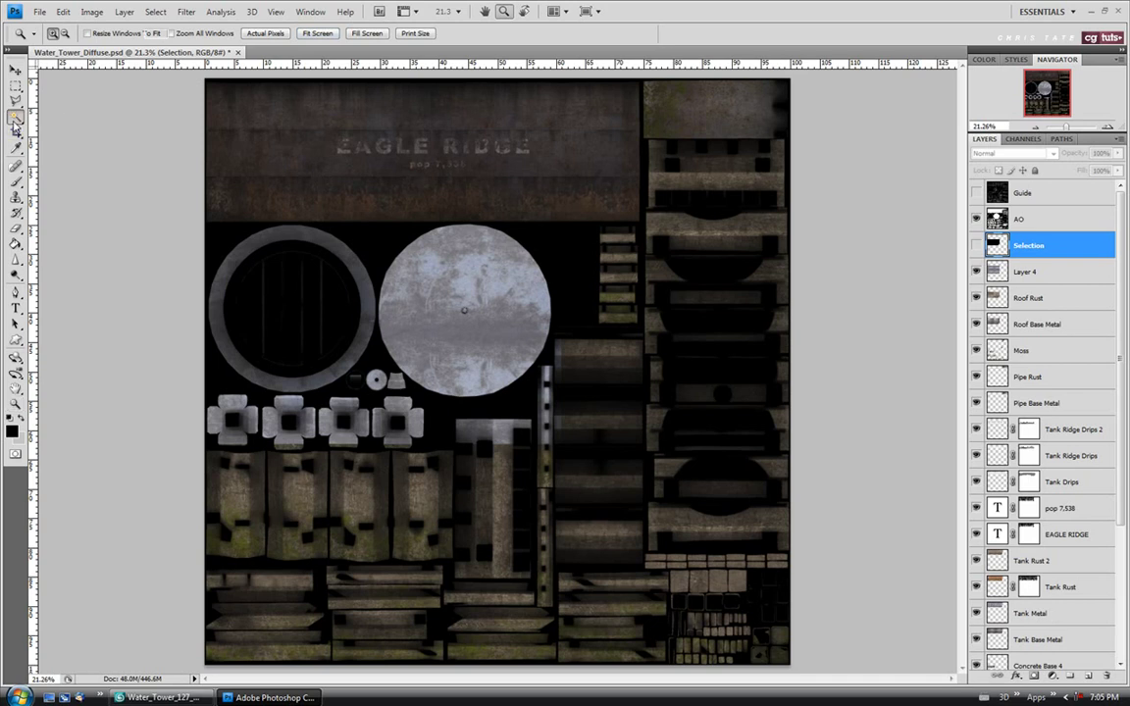
pyautogui.click(481, 155)
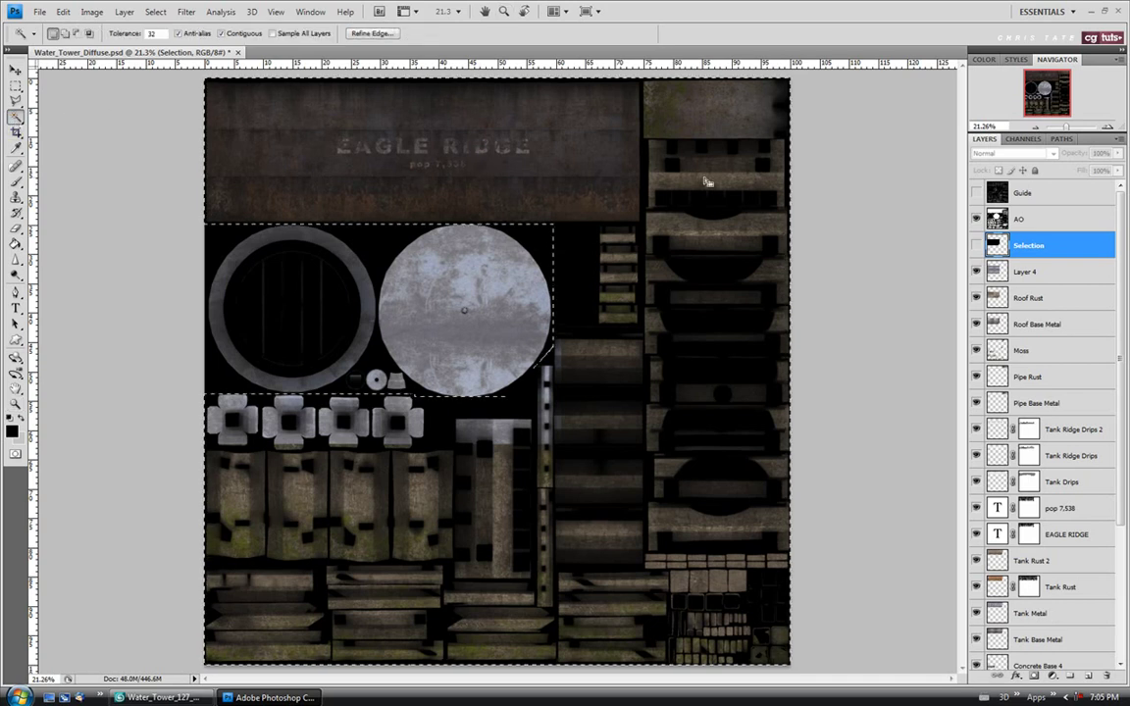
pyautogui.click(1061, 275)
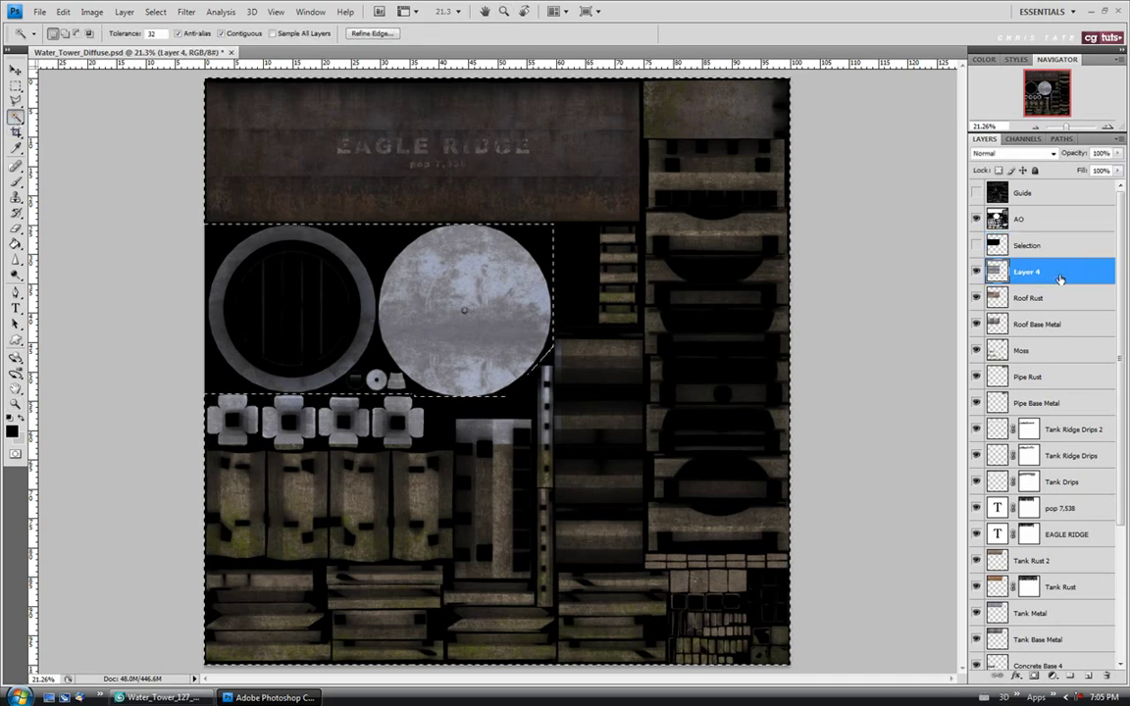
pyautogui.press('Delete')
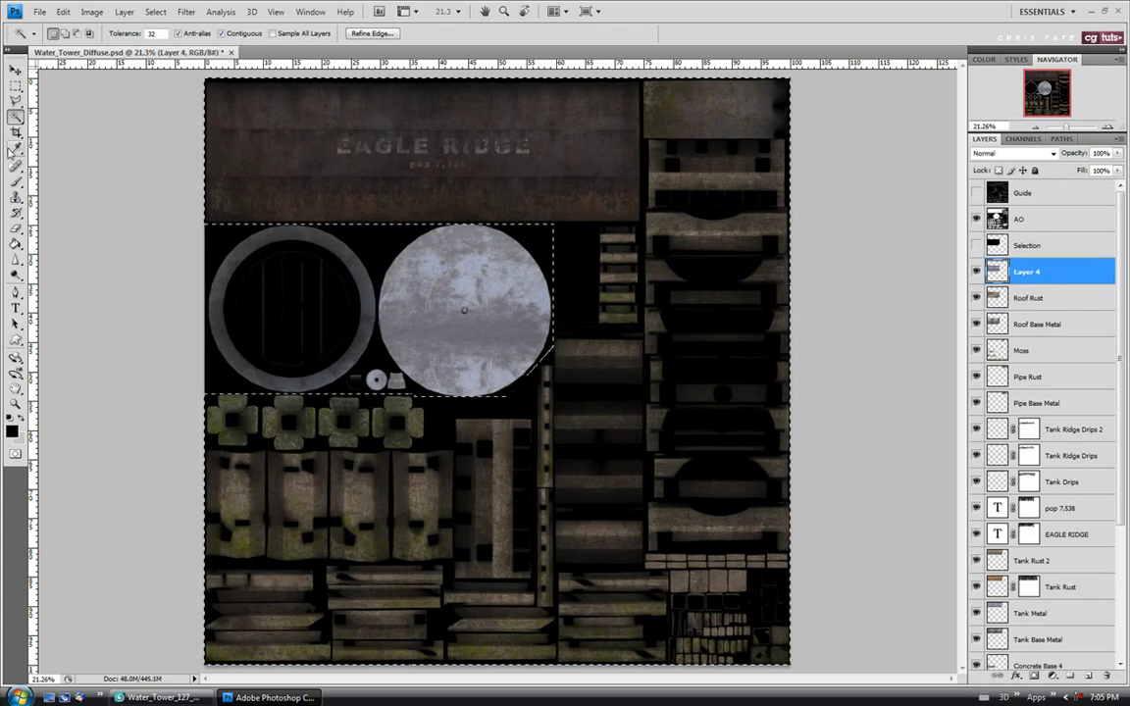
pyautogui.press('m')
pyautogui.hotkey('ctrl', 'd')
# Step: Zoom in to 50% on the roof disc to inspect the trimmed metal
pyautogui.press('z')
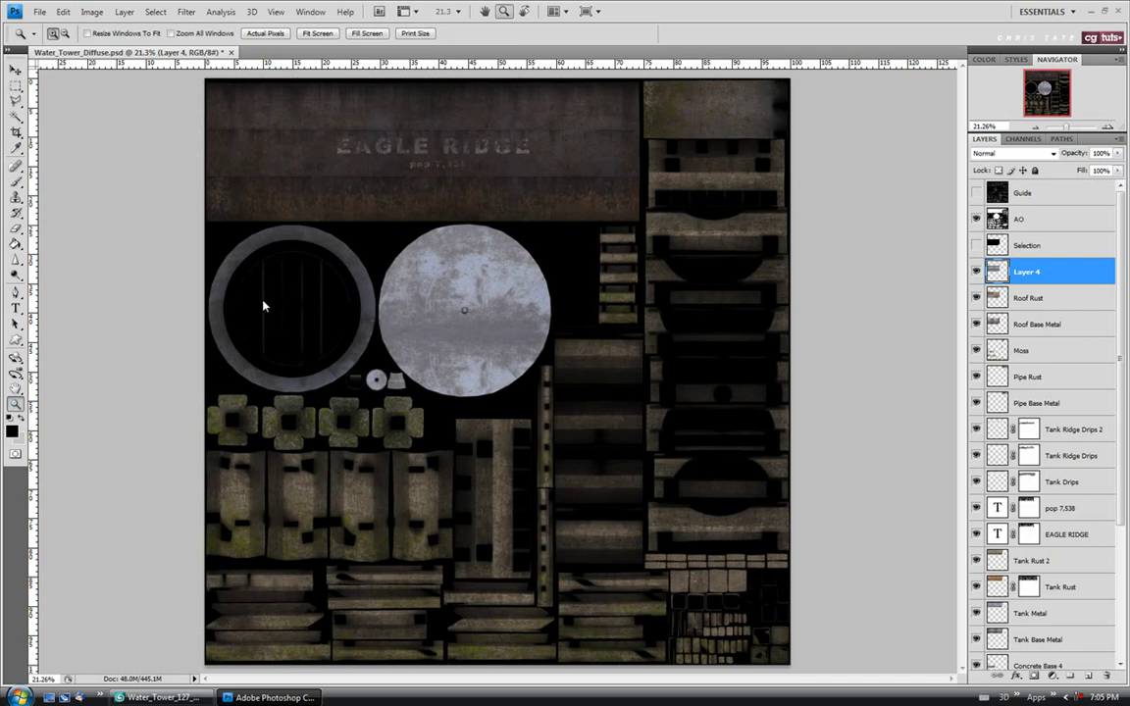
pyautogui.click(252, 282)
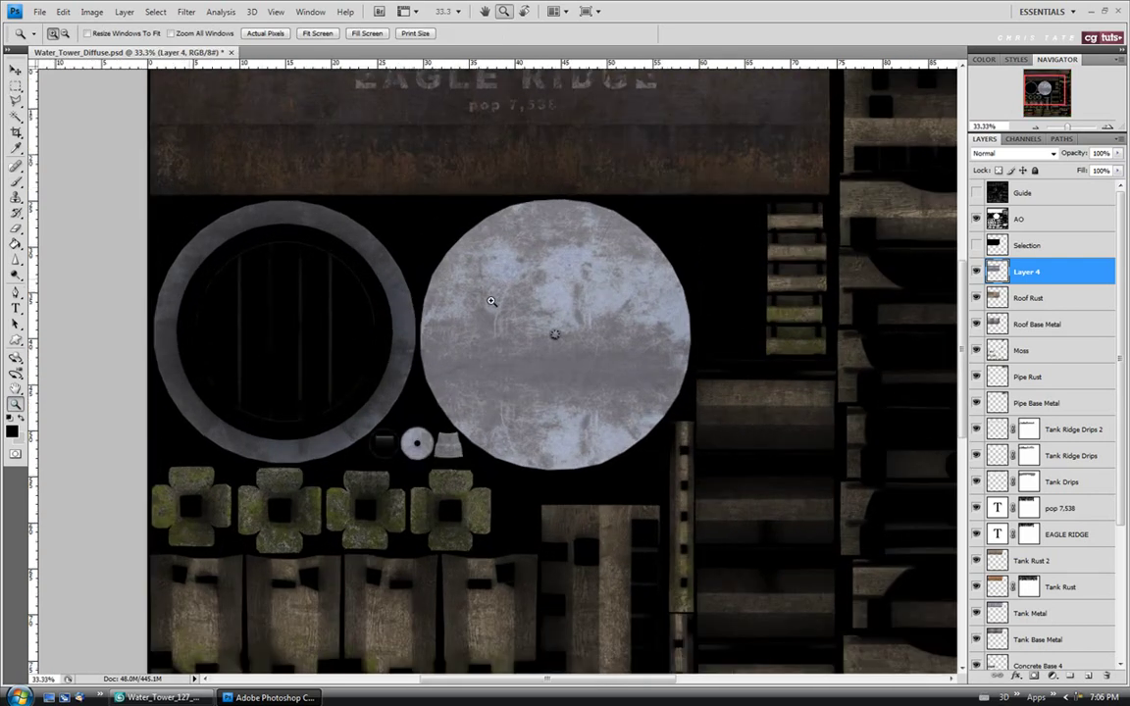
pyautogui.click(416, 282)
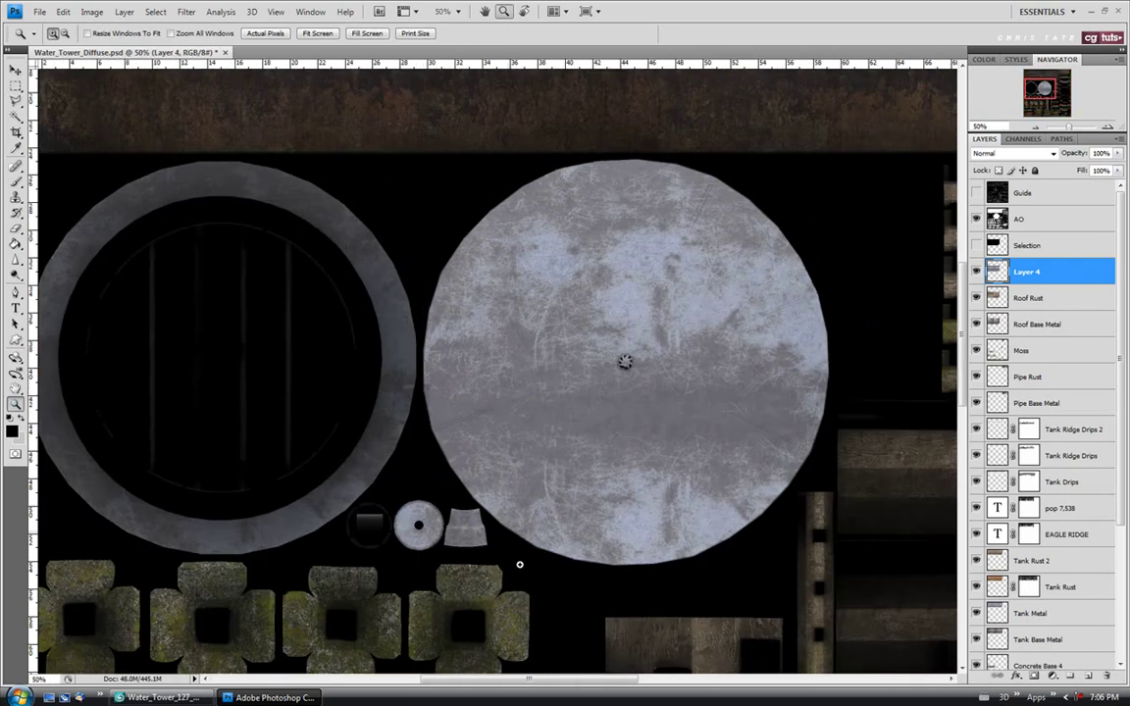
pyautogui.moveTo(556, 679); pyautogui.dragTo(536, 684)
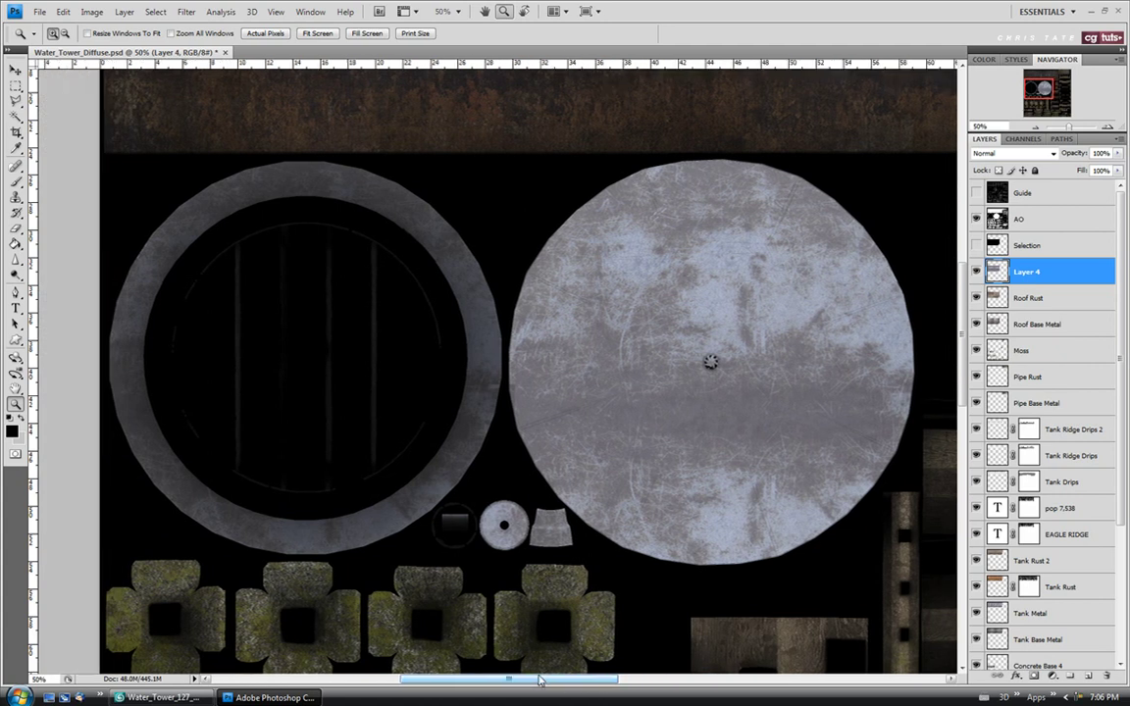
pyautogui.click(1051, 154)
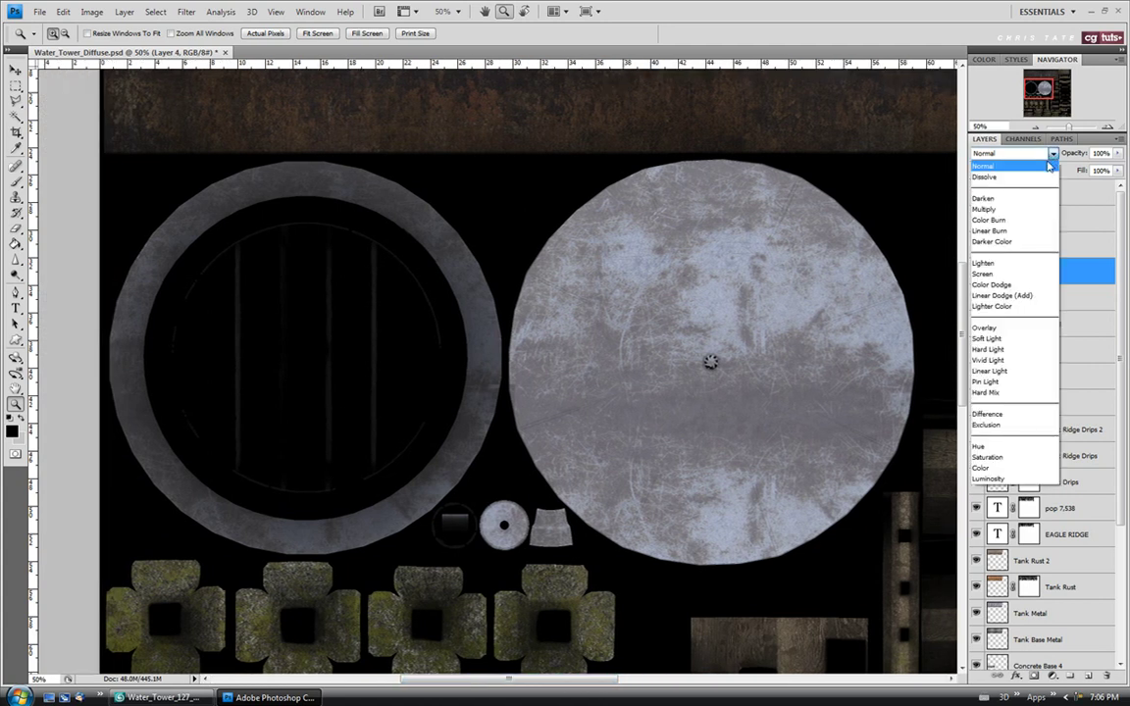
# Step: Set Layer 4 to Multiply blending at 75% opacity
pyautogui.click(1025, 209)
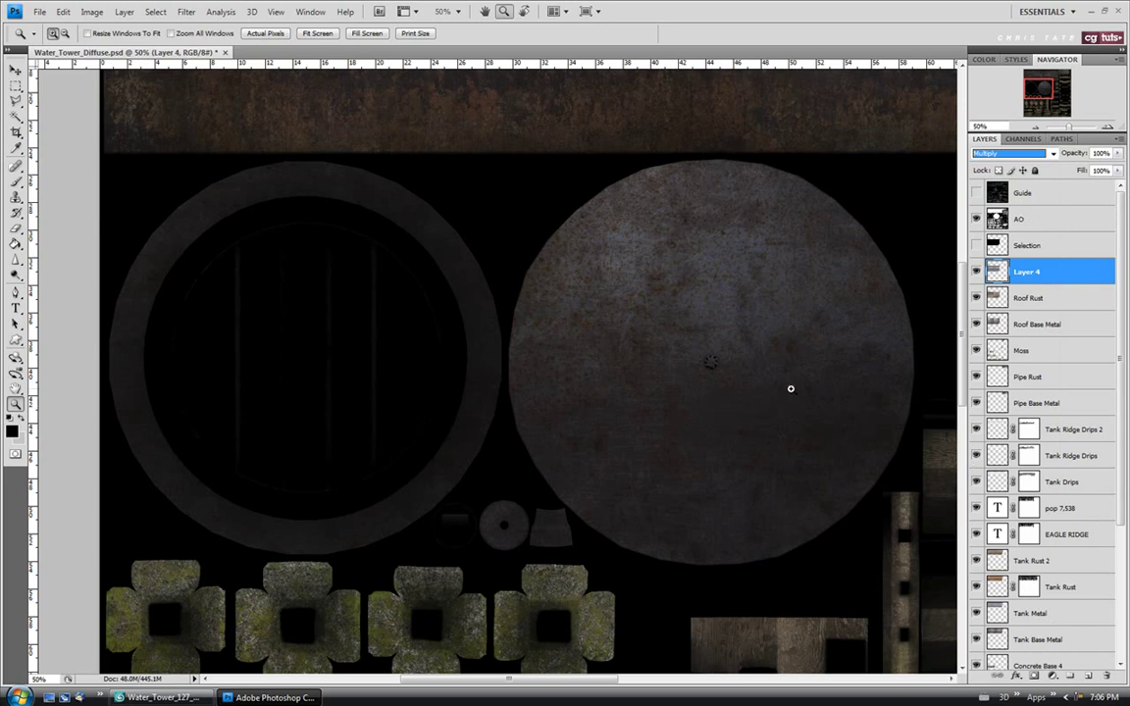
pyautogui.click(1117, 154)
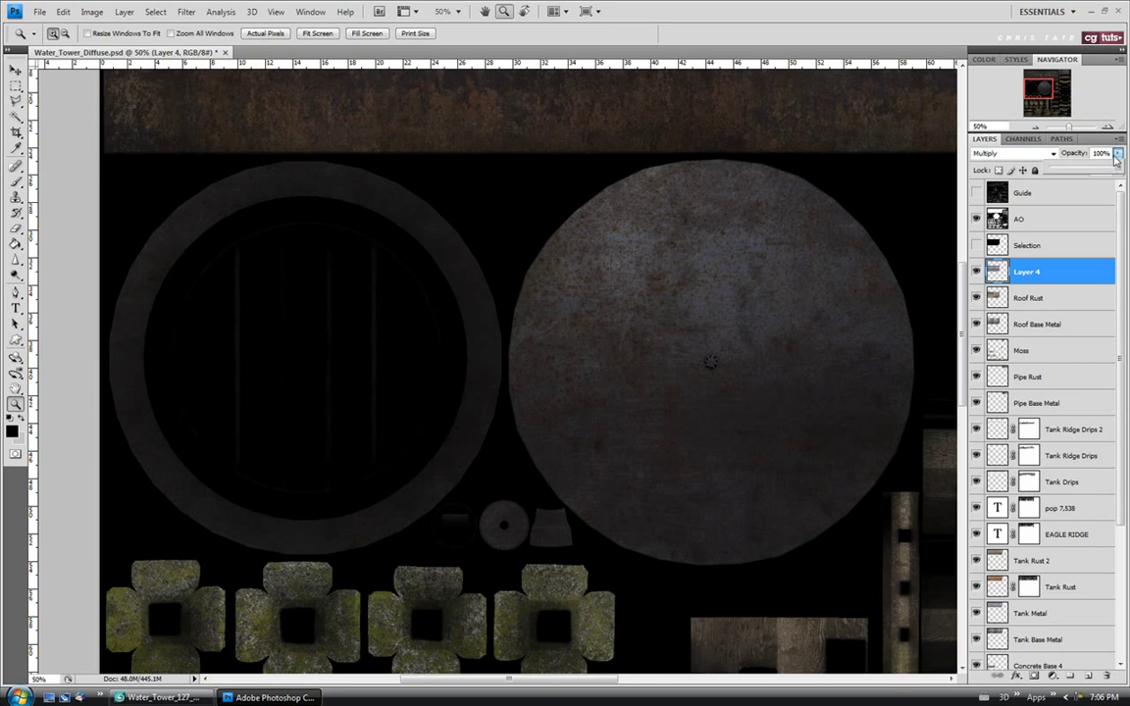
pyautogui.moveTo(1112, 170); pyautogui.dragTo(1103, 171)
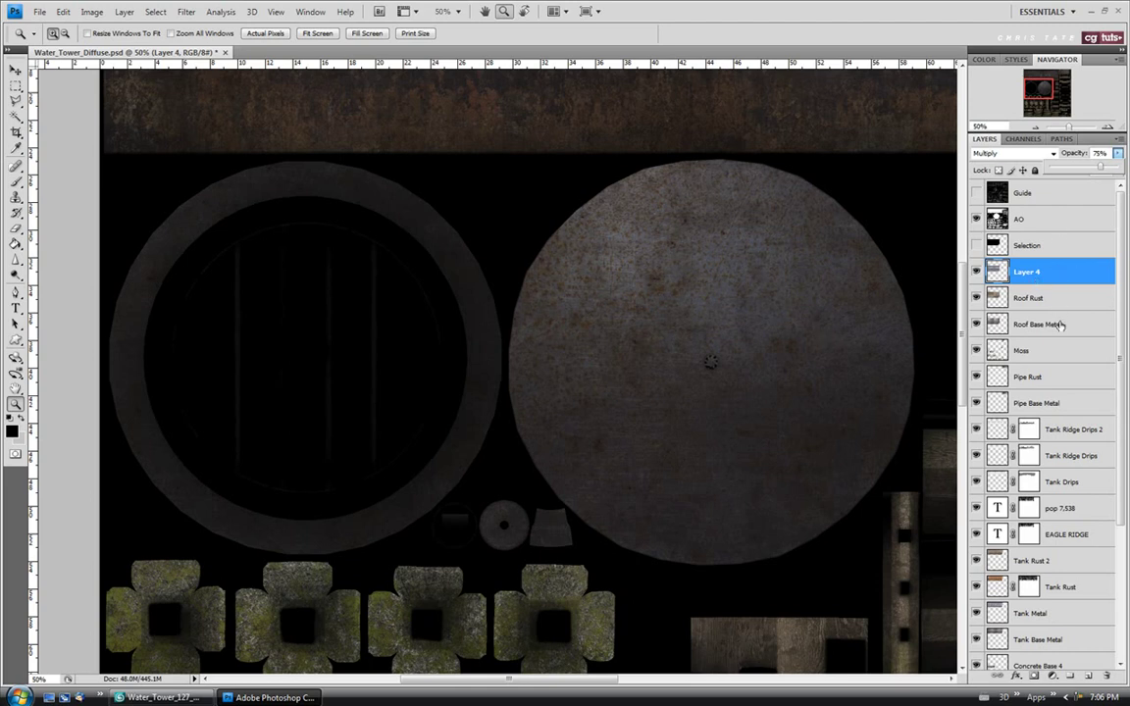
# Step: Rename Layer 4 to 'Roof Metal'
pyautogui.doubleClick(1029, 272)
pyautogui.write('Ro')
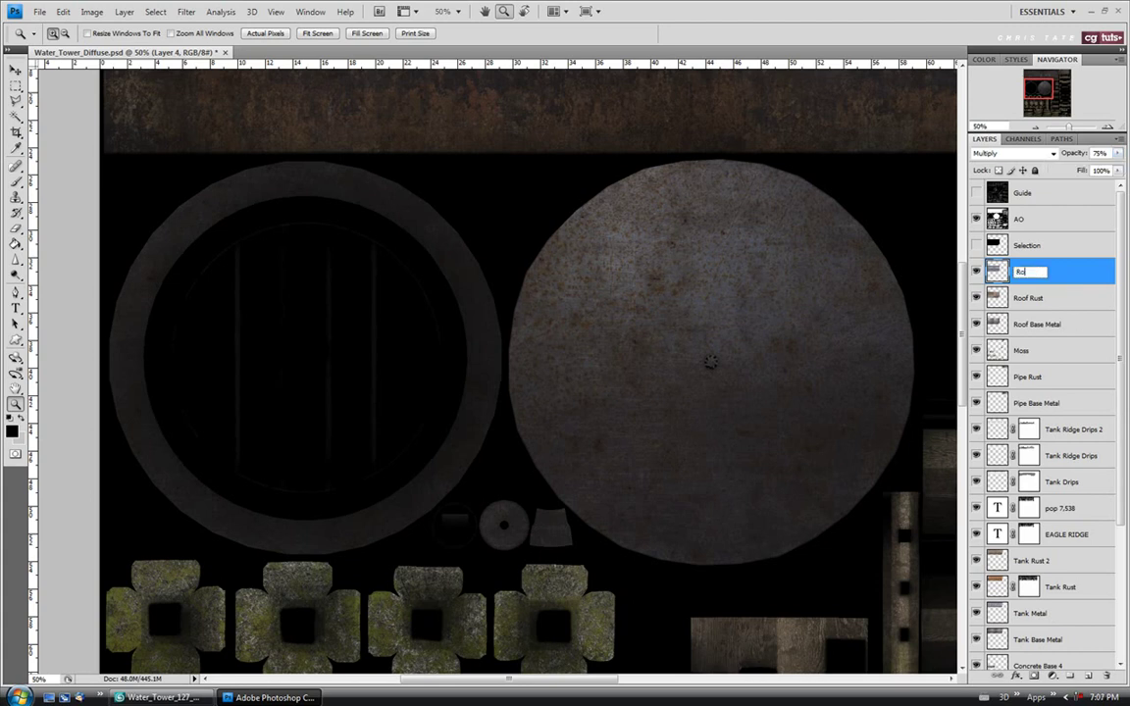
pyautogui.write('of Metal')
pyautogui.click(1057, 296)
pyautogui.click(1058, 273)
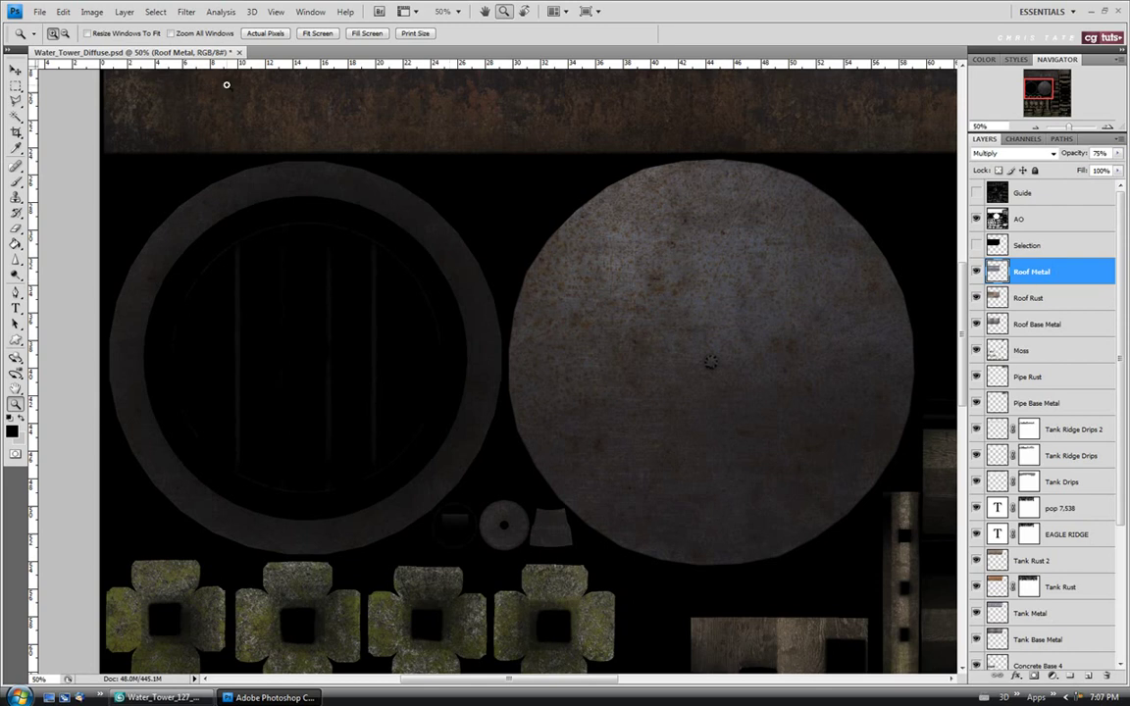
pyautogui.click(315, 34)
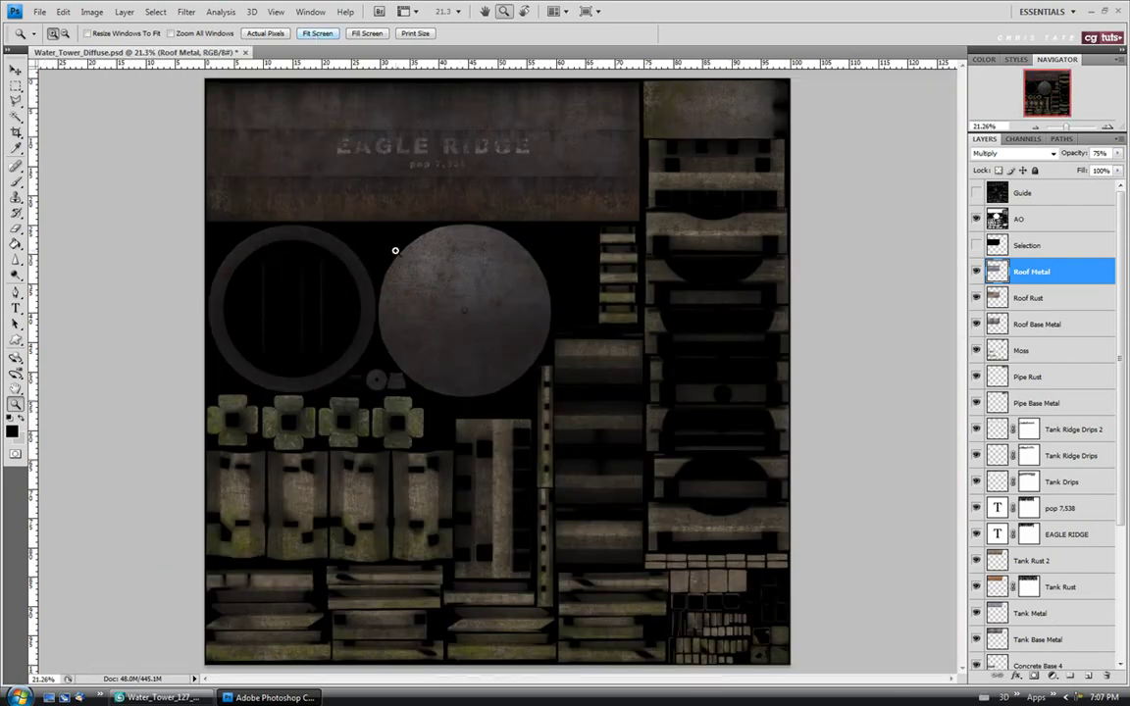
# Step: Save Water_Tower_Diffuse.psd and switch over to 3ds Max
pyautogui.click(40, 12)
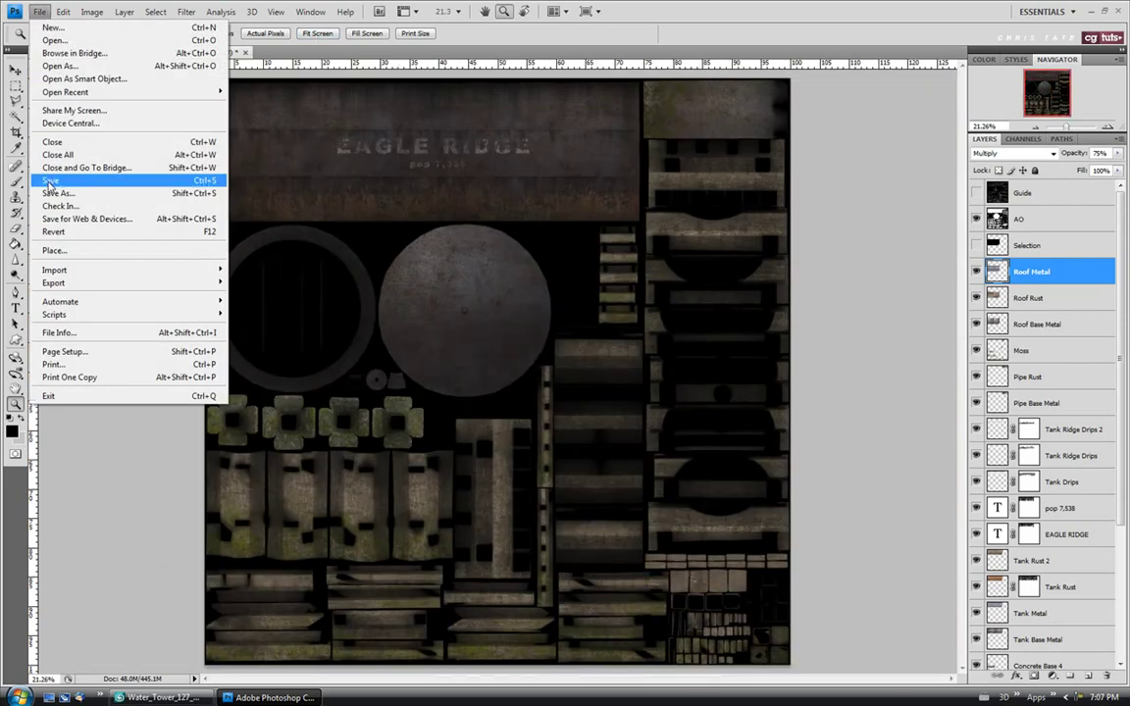
pyautogui.click(48, 182)
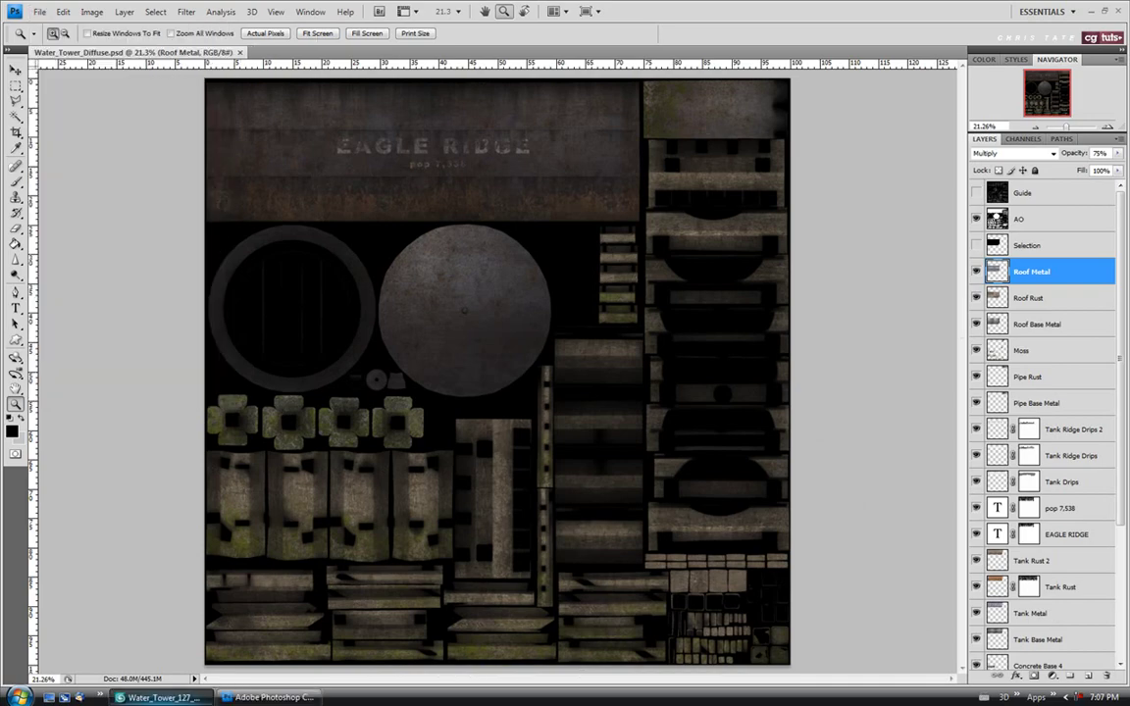
pyautogui.hotkey('alt', 'Tab')
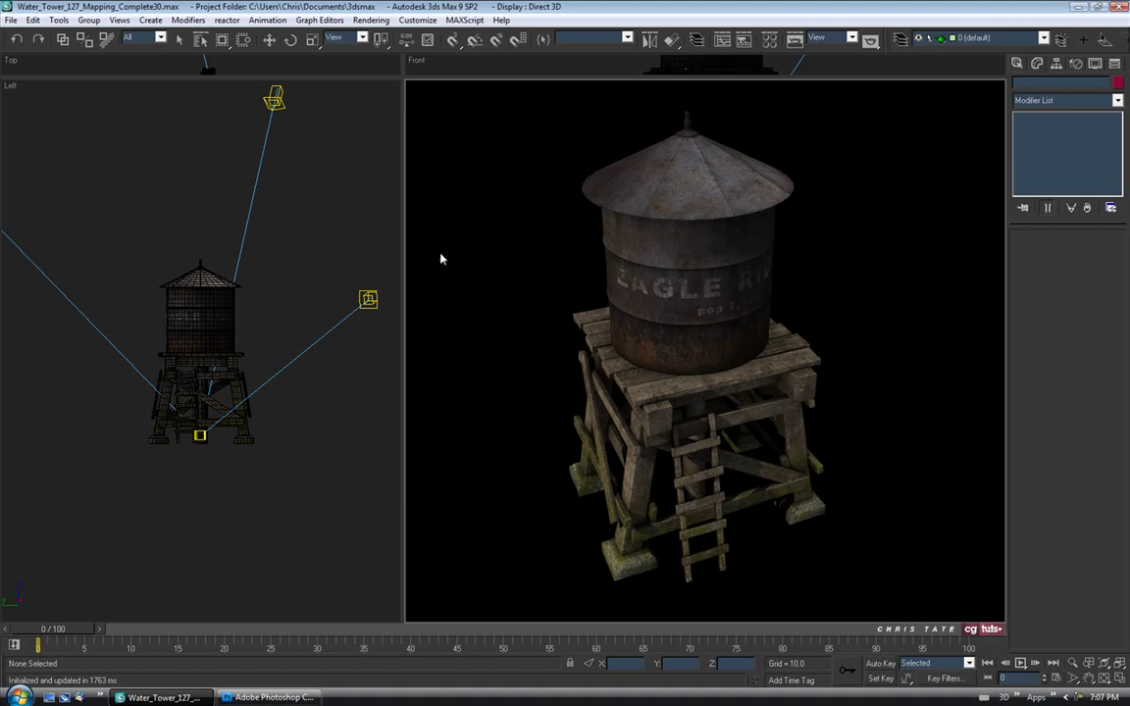
# Step: Save an incremented copy of the scene as Water_Tower_127_Mapping_Complete31.max
pyautogui.click(11, 20)
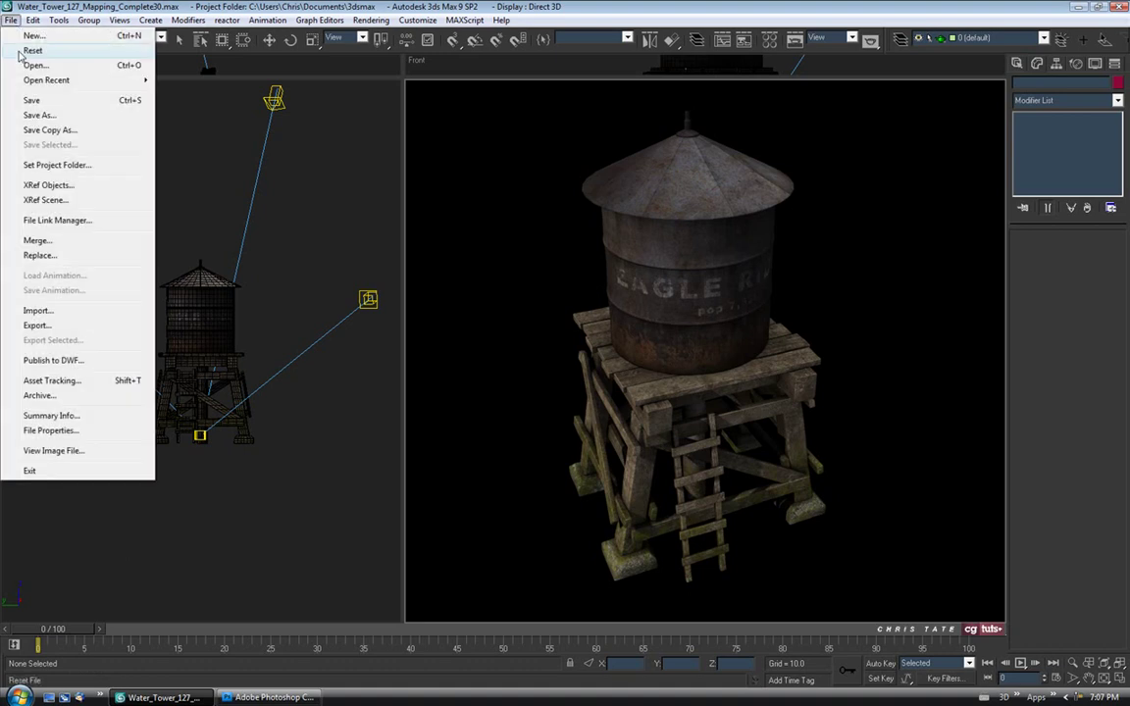
pyautogui.click(37, 115)
pyautogui.click(265, 384)
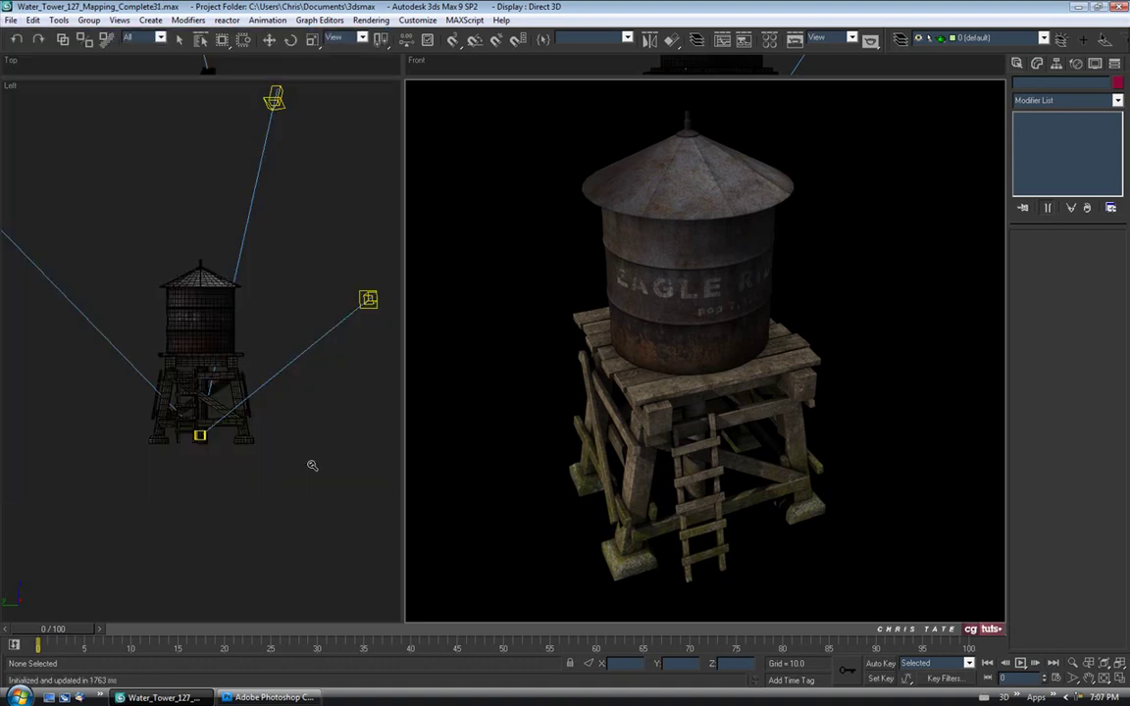